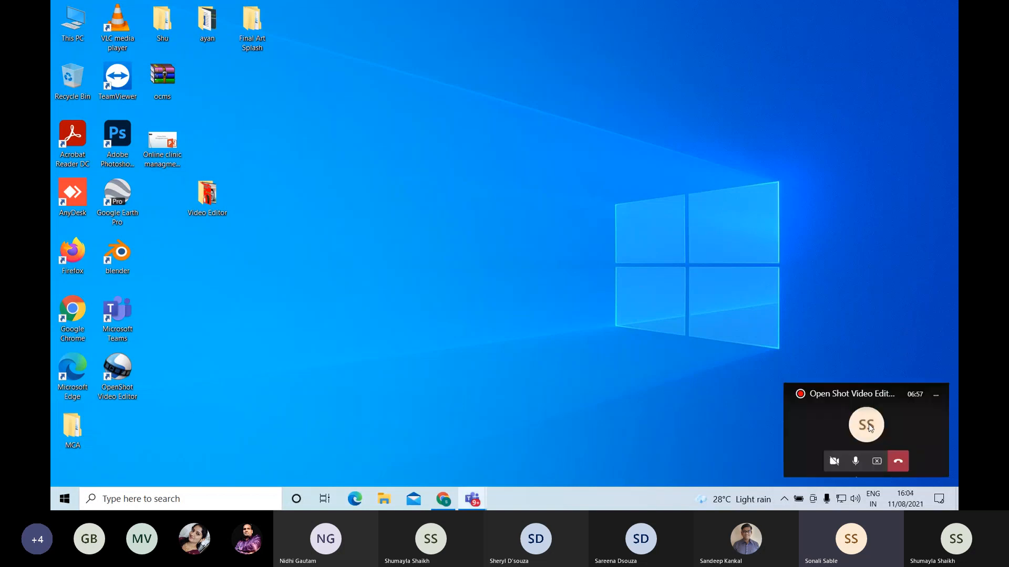
left_click(870, 429)
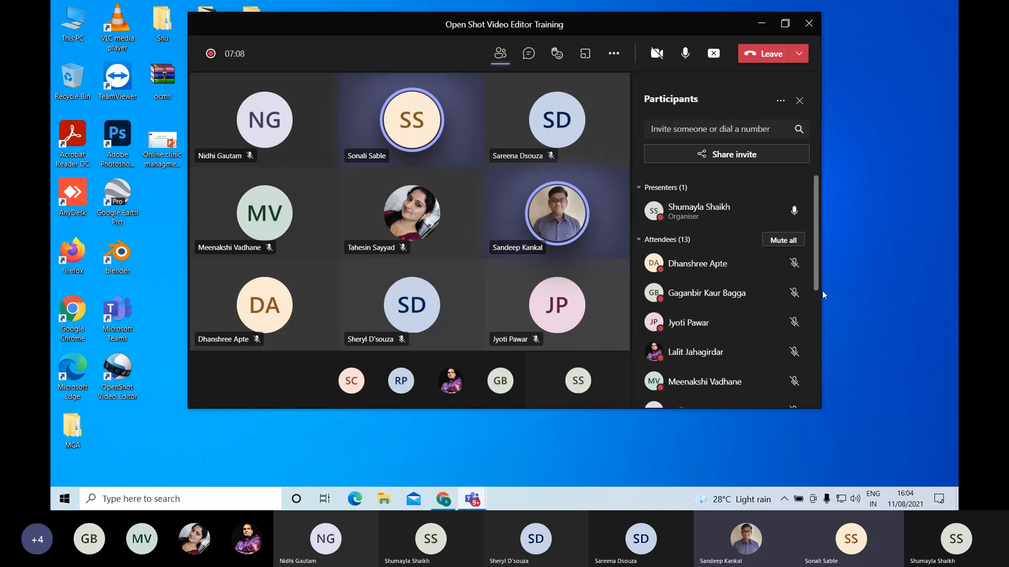
left_click(761, 25)
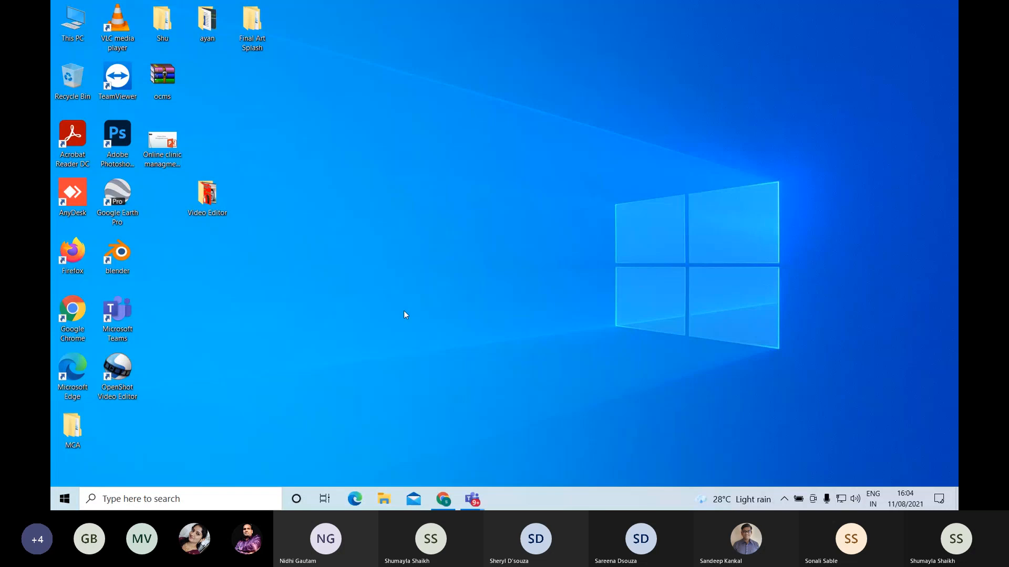
Switch to Chrome, open the OpenShot download page from the search results, and download the Windows 64-bit installer v2.5.1.
left_click(450, 504)
left_click(386, 11)
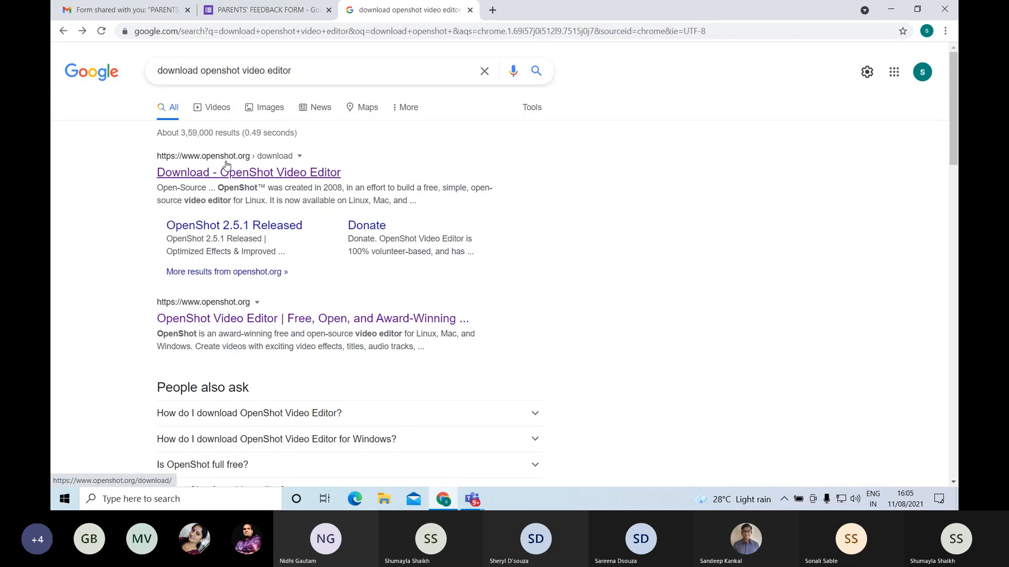
left_click(242, 175)
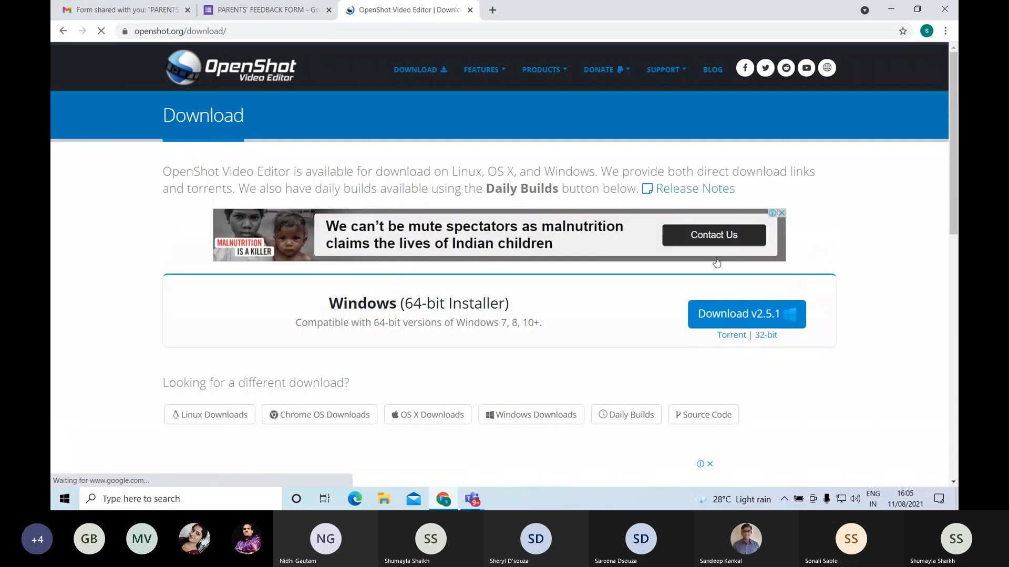
left_click(738, 315)
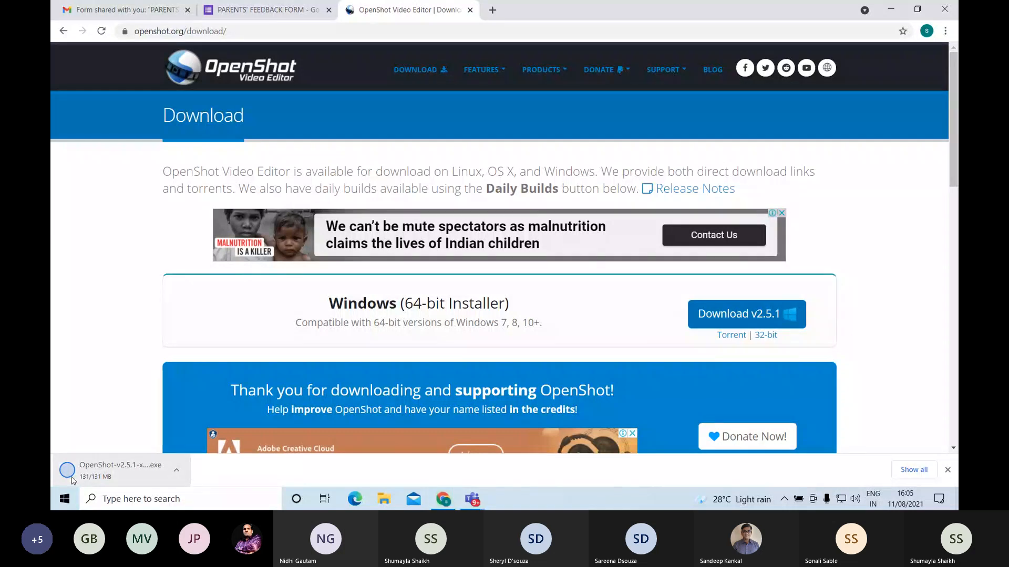
left_click(899, 11)
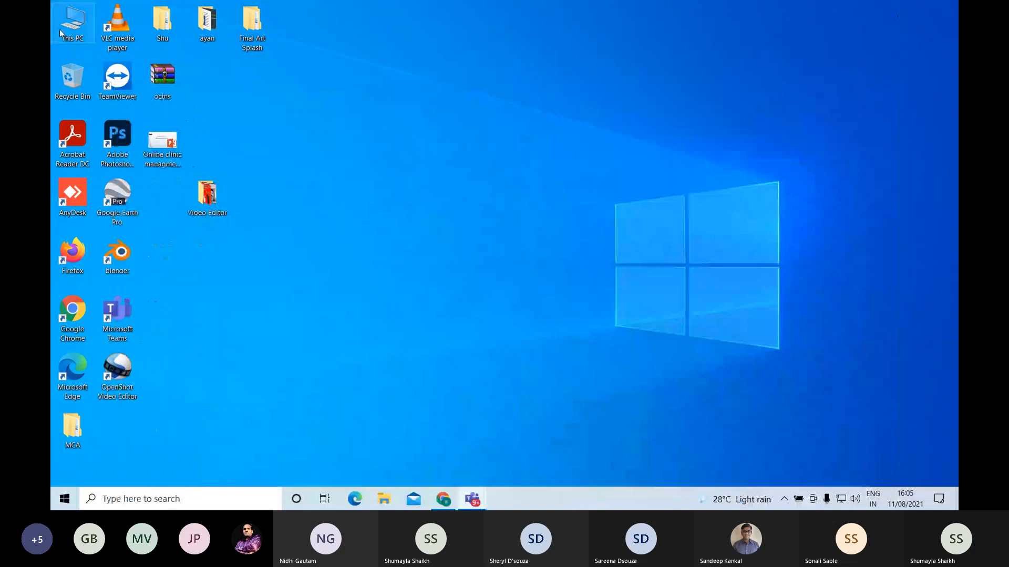
Run the OpenShot-v2.5.1-x86_64 installer from the Downloads folder and accept the offered setup language.
double_click(70, 23)
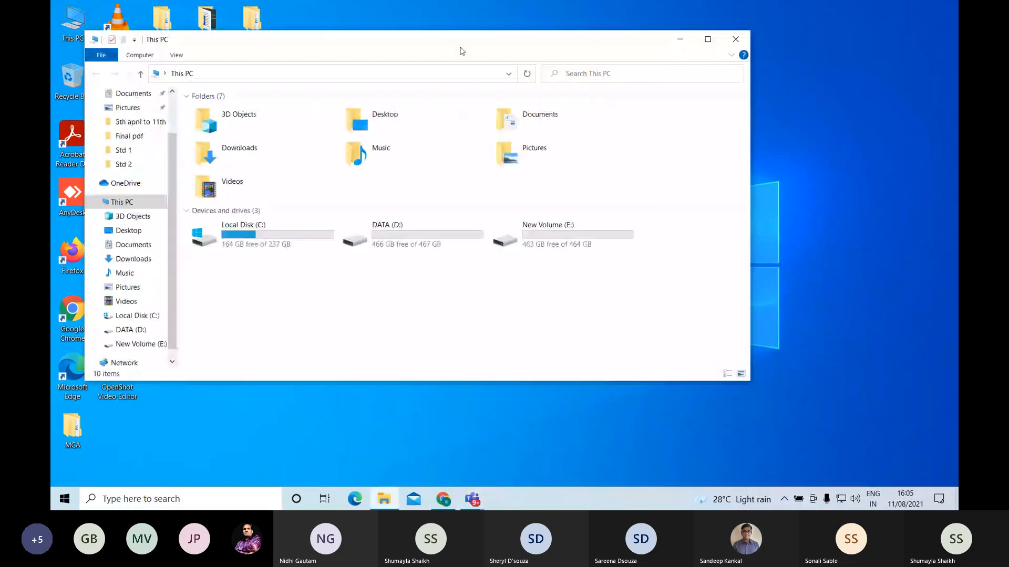
double_click(462, 51)
left_click(98, 98)
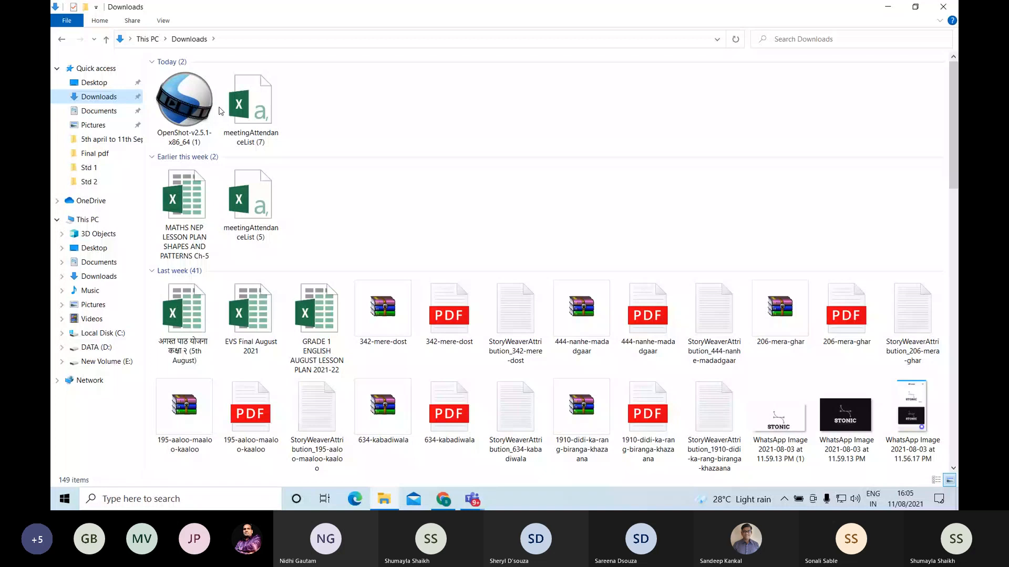
double_click(183, 122)
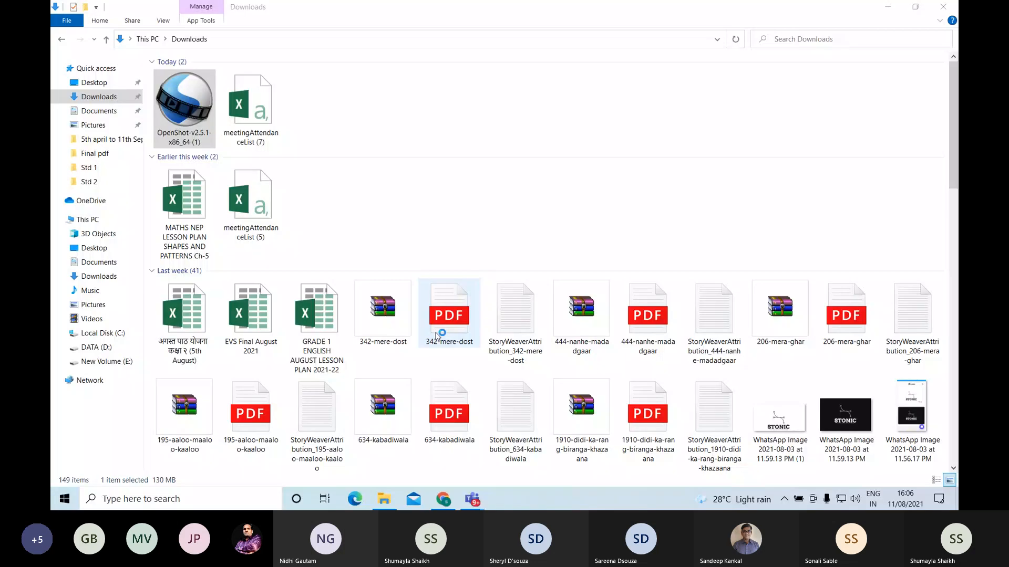
left_click(514, 278)
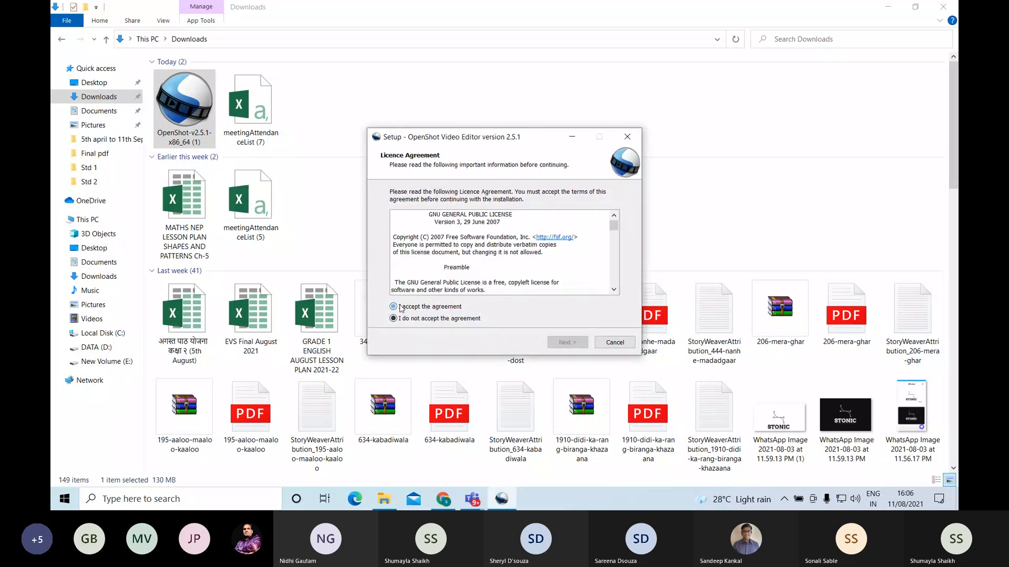
Accept the licence agreement and review the additional tasks, with desktop icon, .osp association and Windows Firewall exception selected.
left_click(399, 307)
left_click(566, 343)
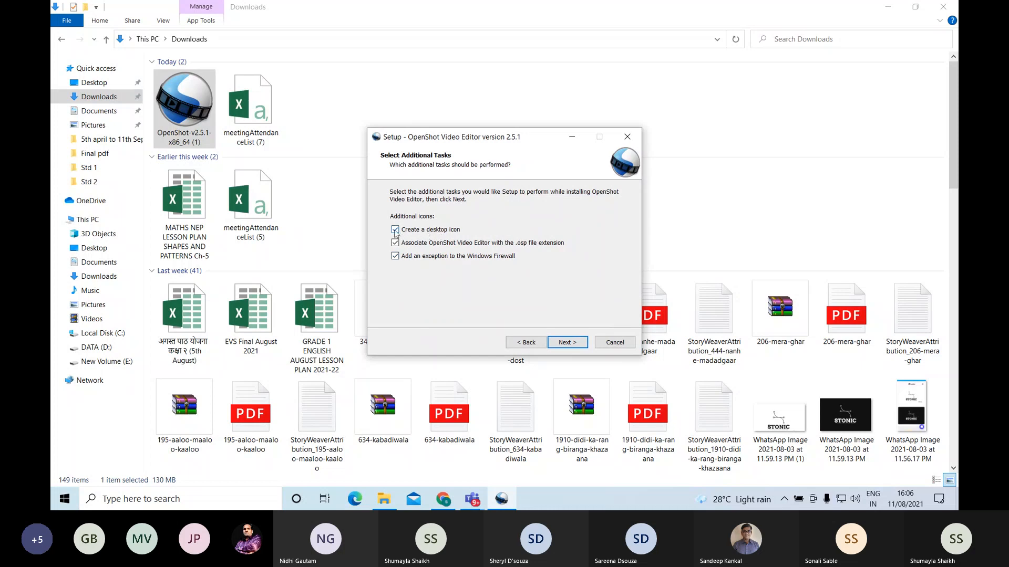
left_click(572, 344)
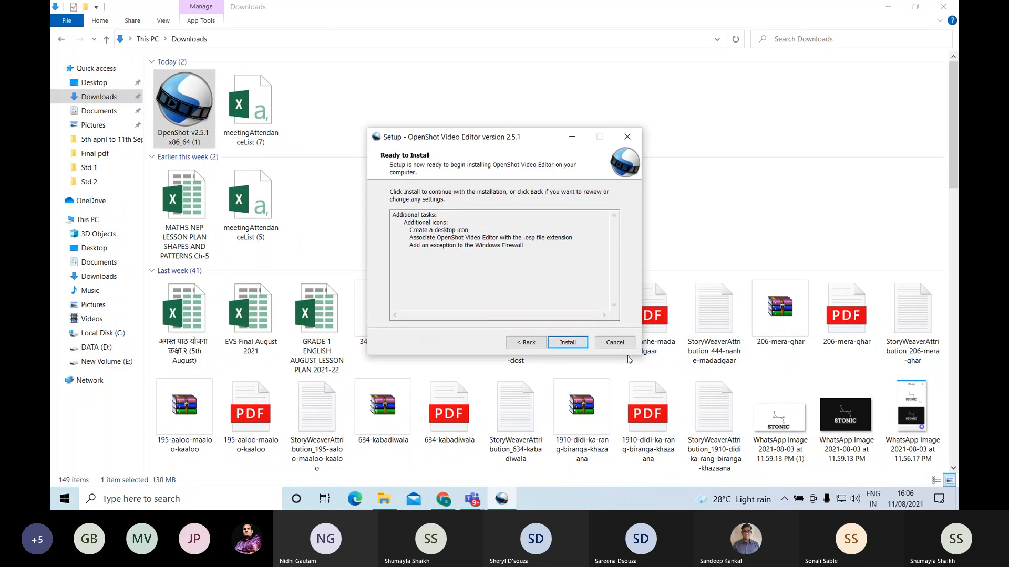
left_click(528, 342)
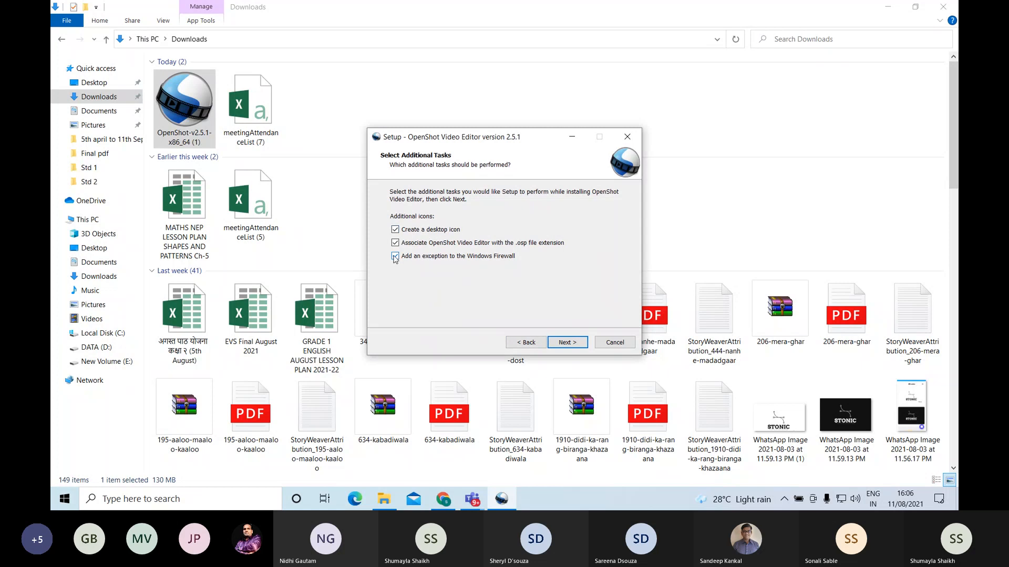
left_click(395, 256)
left_click(567, 342)
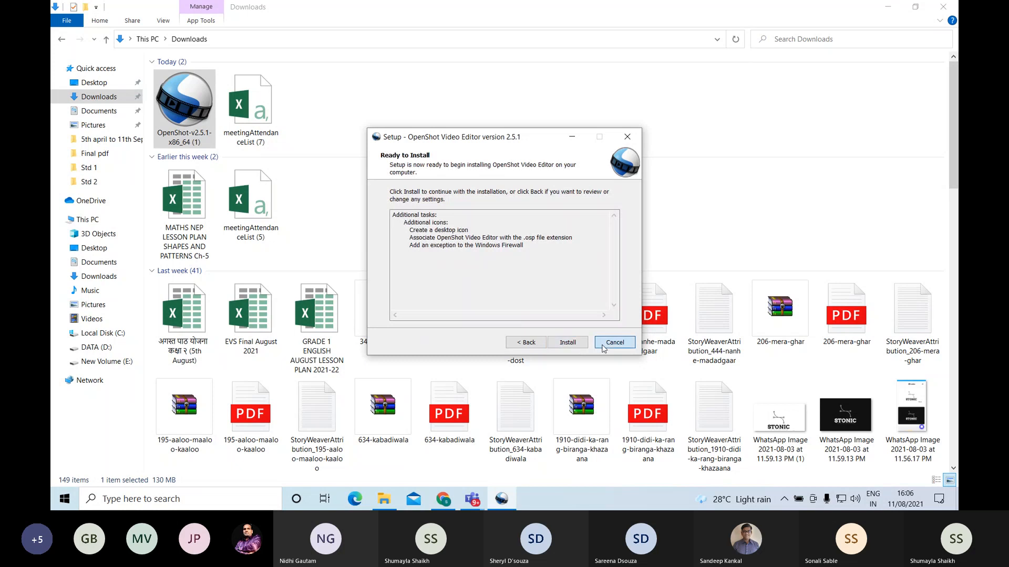
Exit the OpenShot setup without installing and minimise the Downloads window.
left_click(614, 343)
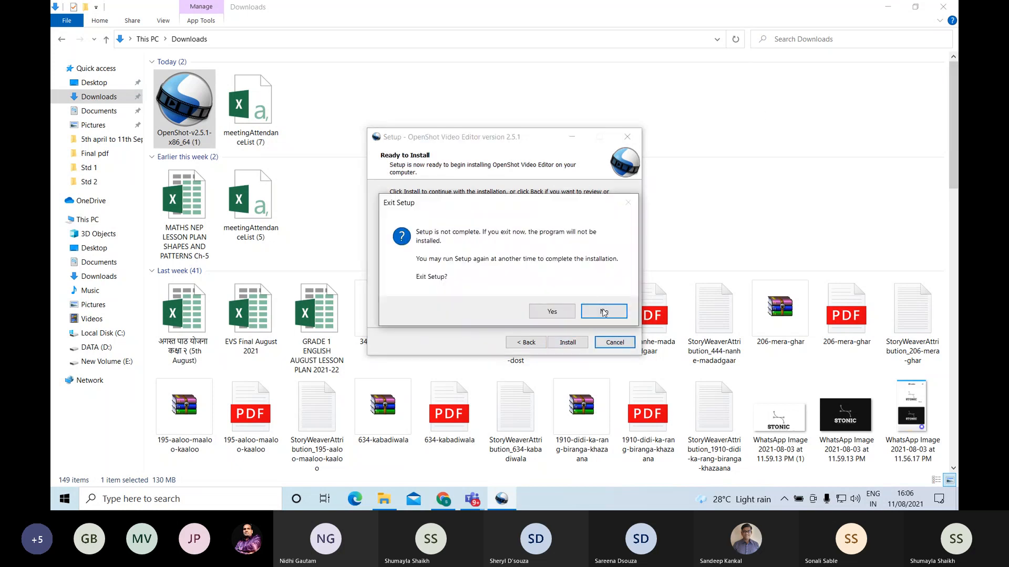
left_click(552, 311)
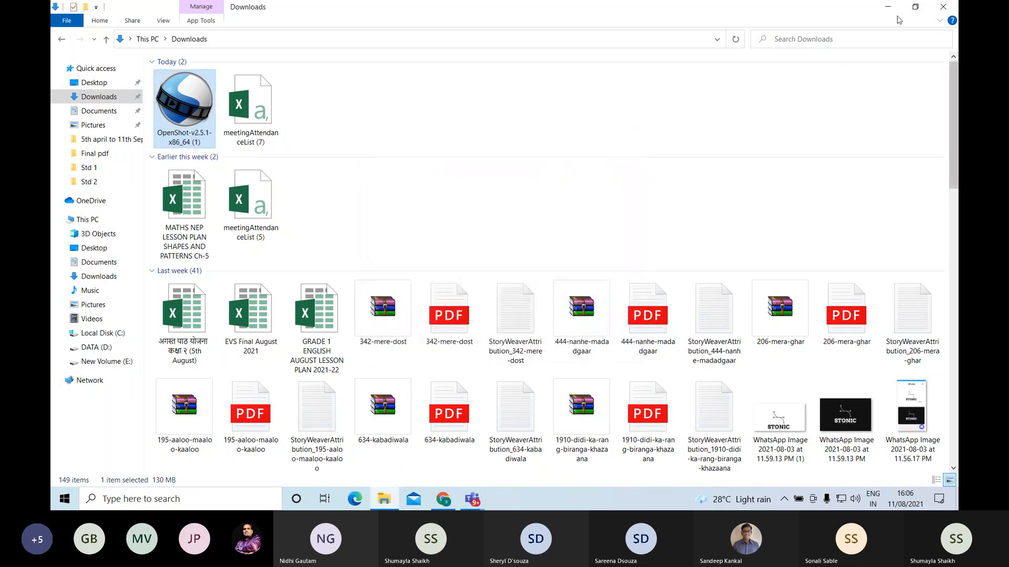
left_click(888, 6)
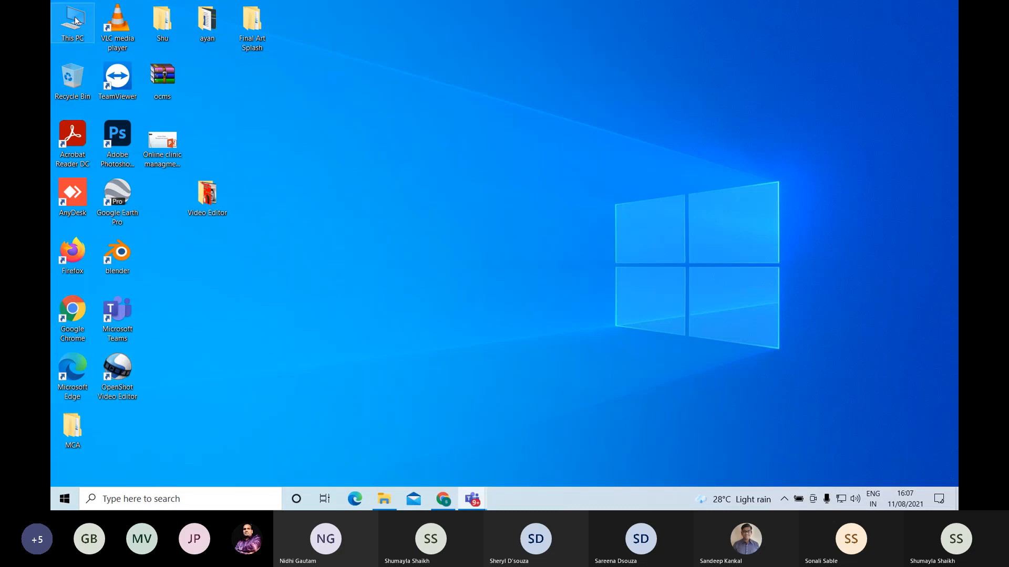
Launch OpenShot Video Editor from the desktop and close its Properties panel.
double_click(117, 371)
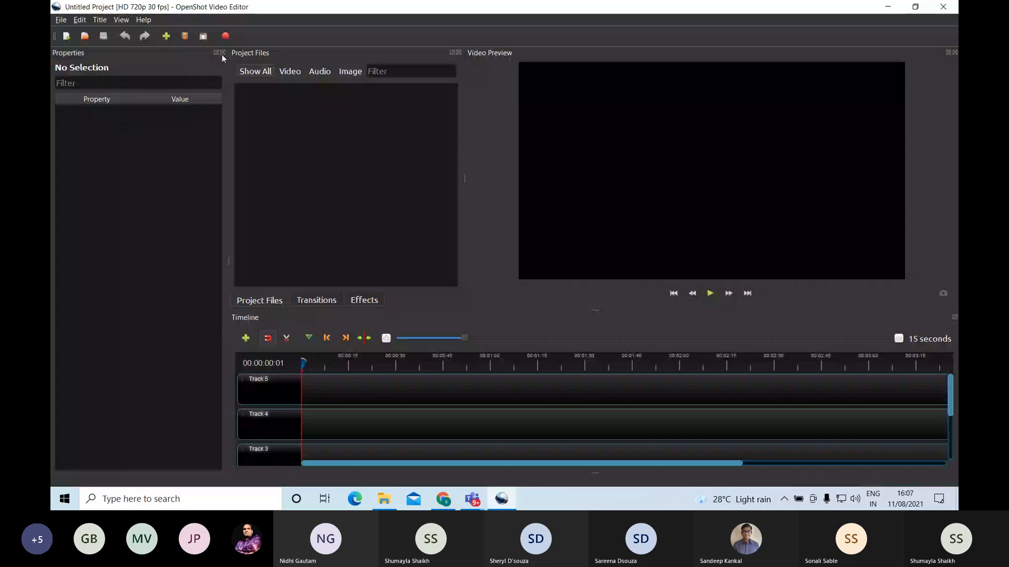
left_click(222, 55)
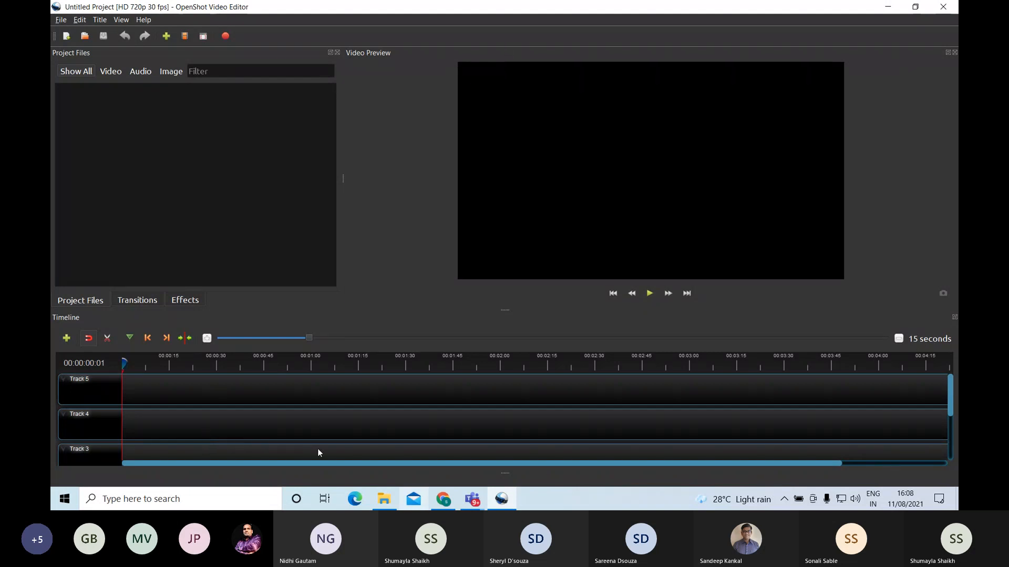
key("XF86MonBrightnessUp")
key("XF86MonBrightnessUp")
key("XF86MonBrightnessUp")
key("XF86MonBrightnessUp")
Import all the images and videos from the Video Editor folder on the Desktop into the project.
left_click(60, 21)
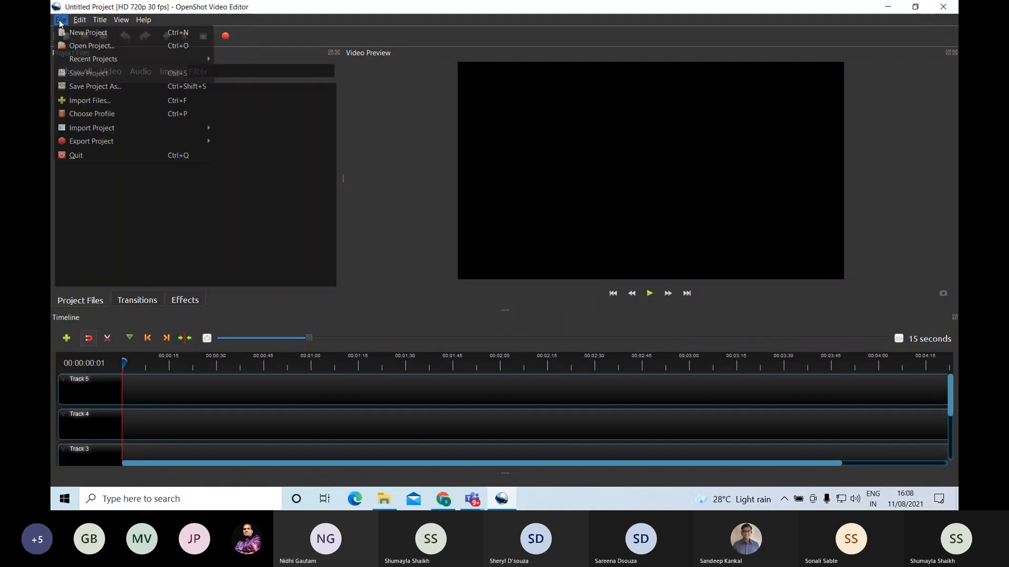
left_click(102, 100)
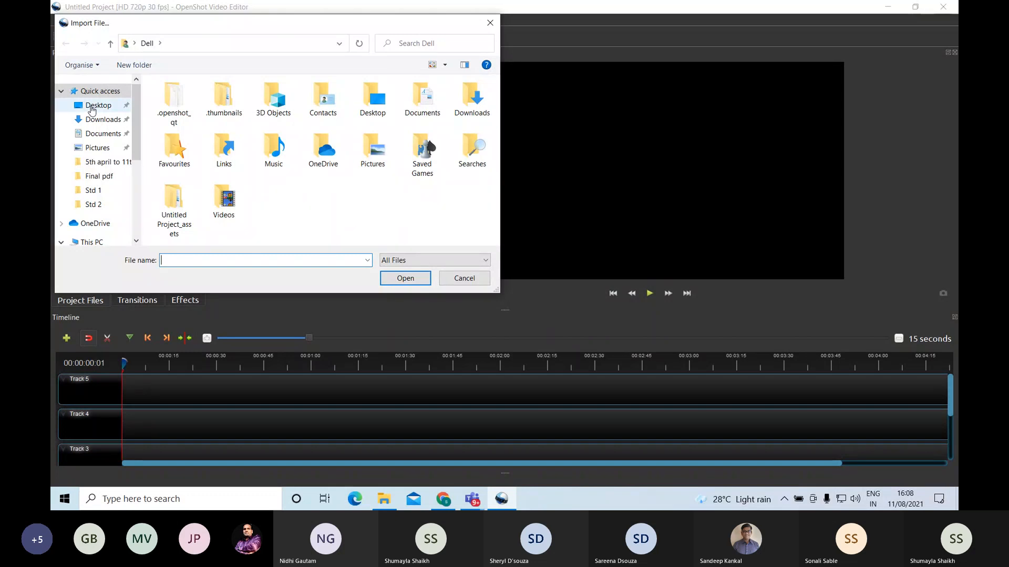
left_click(91, 108)
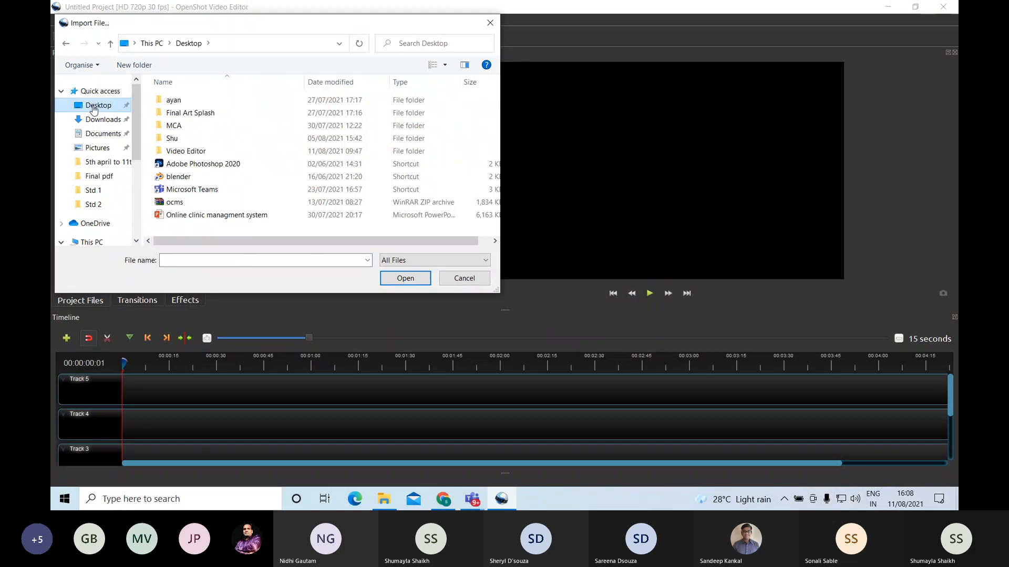
double_click(181, 150)
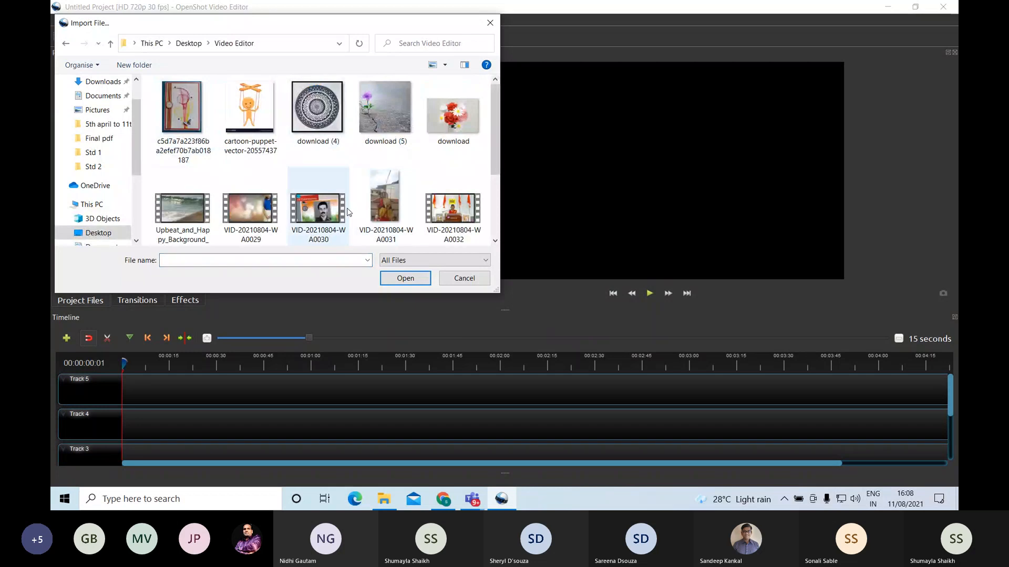
key("ctrl+a")
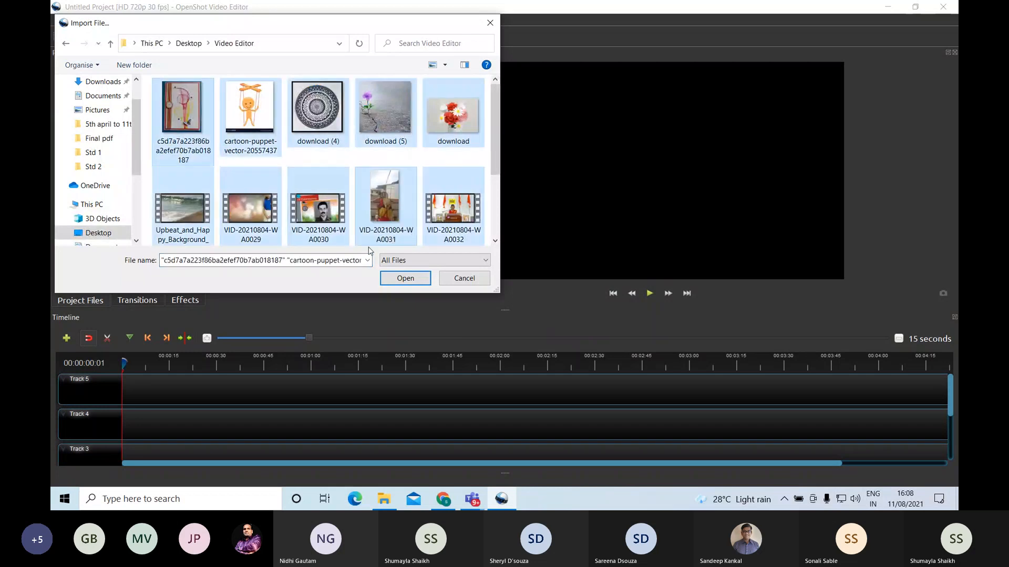
left_click(402, 279)
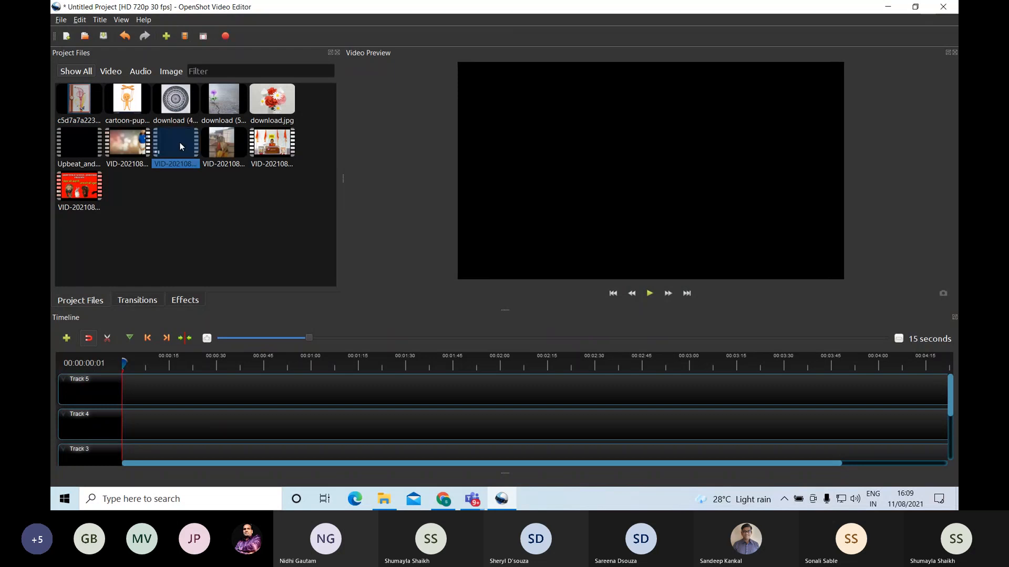
Place VID-20210804-WA0030.mp4 at the start of Track 4, followed by the purple flower image and the mandala image.
left_click_drag(180, 147, 124, 415)
left_click_drag(223, 99, 629, 431)
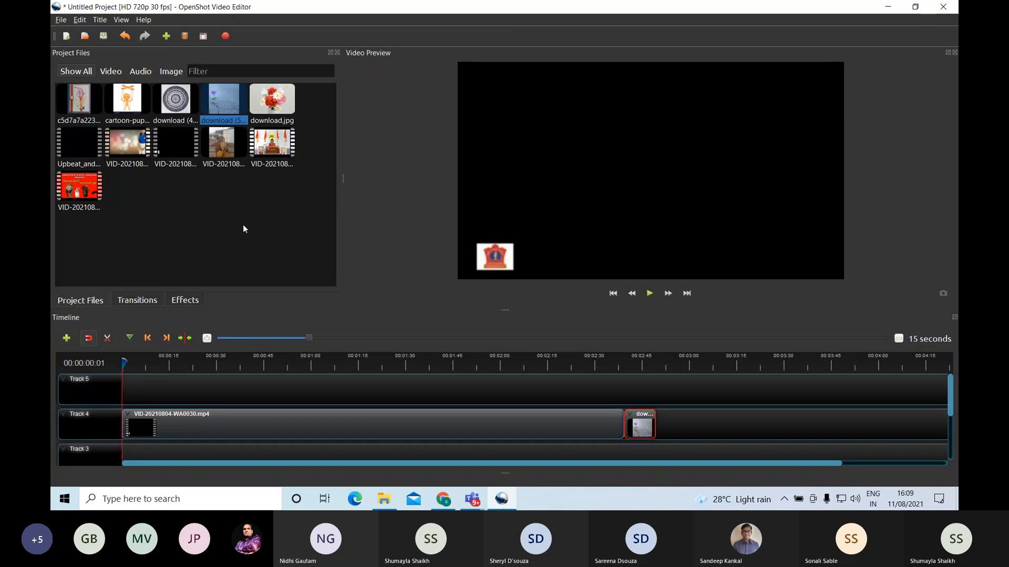
left_click_drag(175, 100, 678, 418)
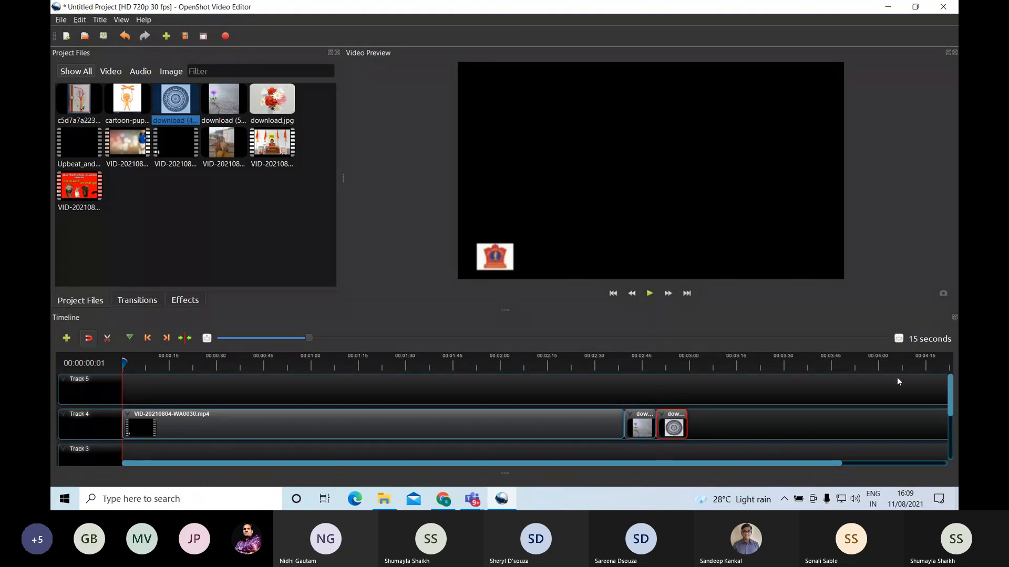
Undo the placement of the video and the two images on Track 4.
left_click(122, 39)
left_click(123, 39)
left_click(123, 39)
left_click(123, 38)
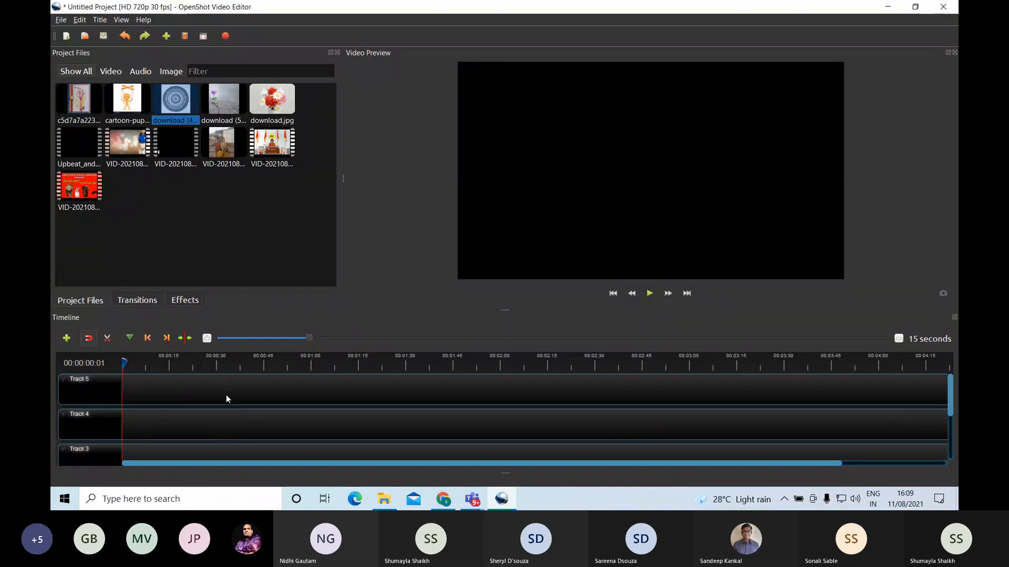
Look through the existing timeline tracks and add two new tracks above Track 5.
scroll(251, 440, "down", 3)
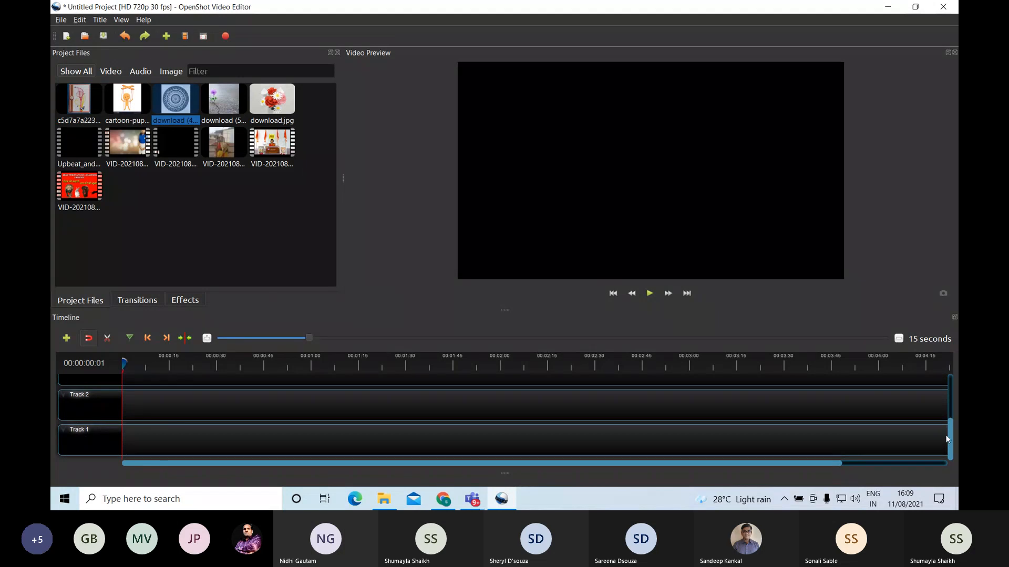
left_click_drag(950, 437, 950, 433)
scroll(951, 432, "up", 3)
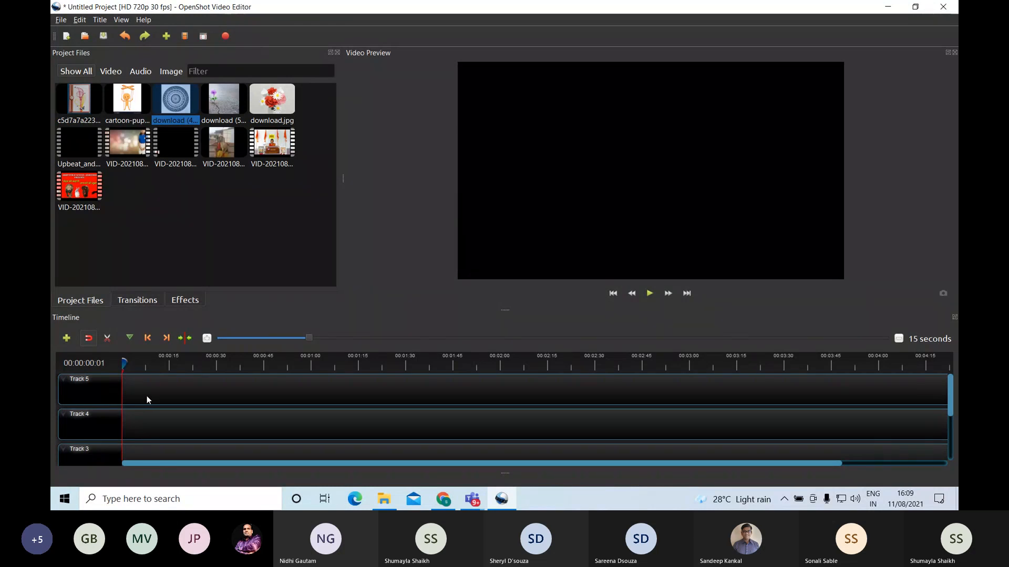
left_click(67, 339)
left_click(67, 339)
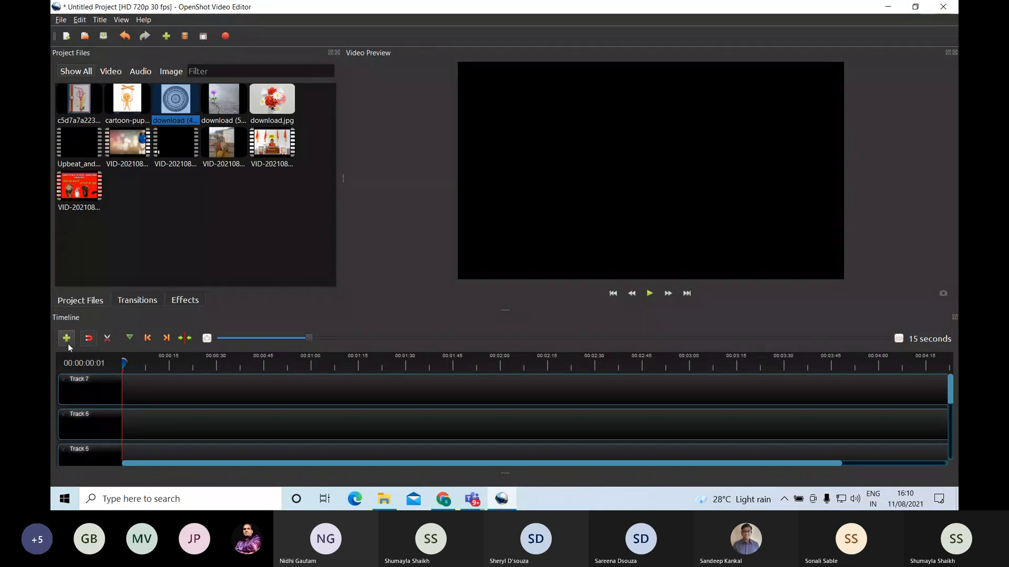
Remove the two added tracks above Track 5, then view the options for Track 5 without choosing any.
right_click(89, 390)
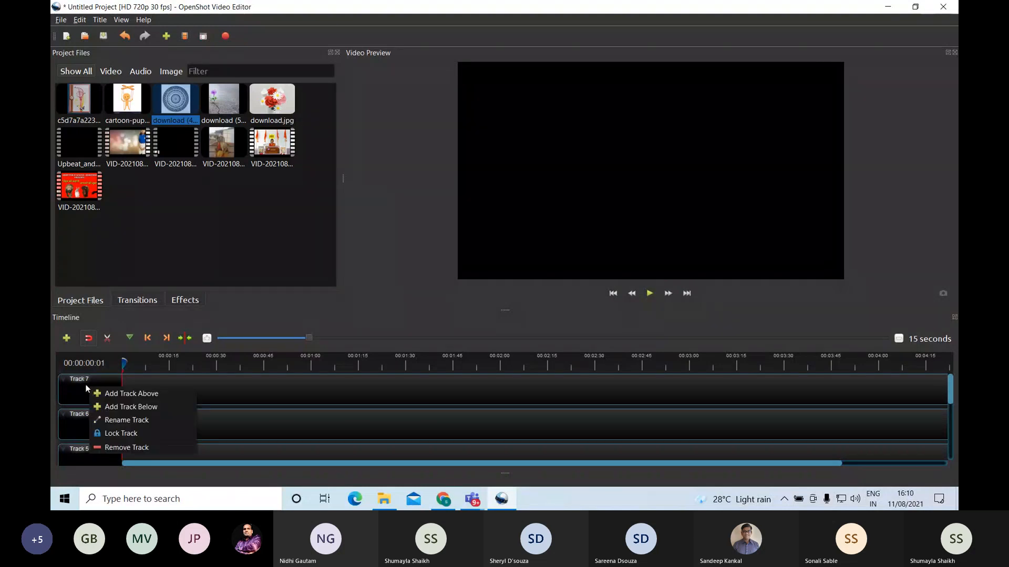
left_click(114, 449)
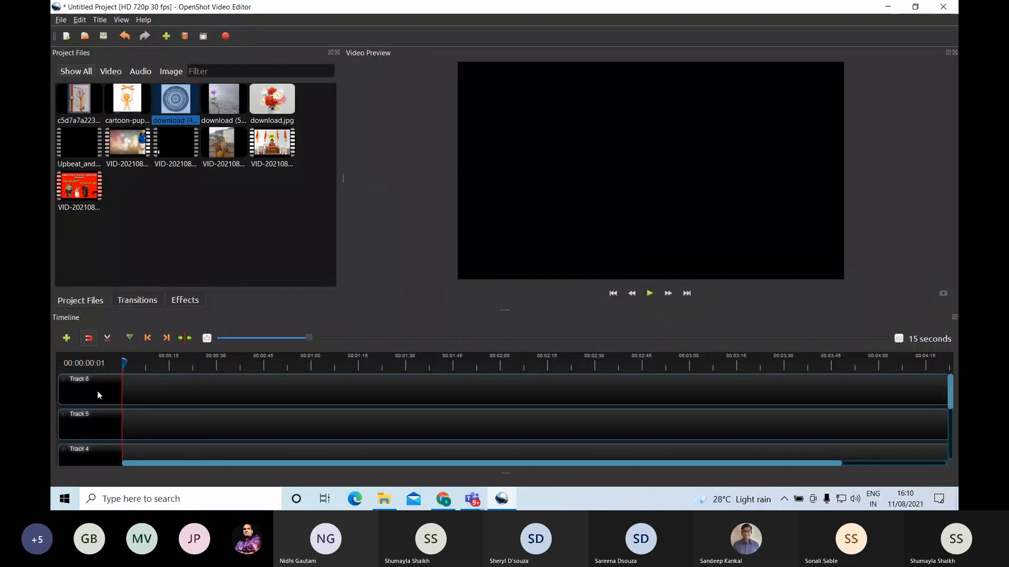
right_click(97, 391)
left_click(128, 452)
right_click(90, 387)
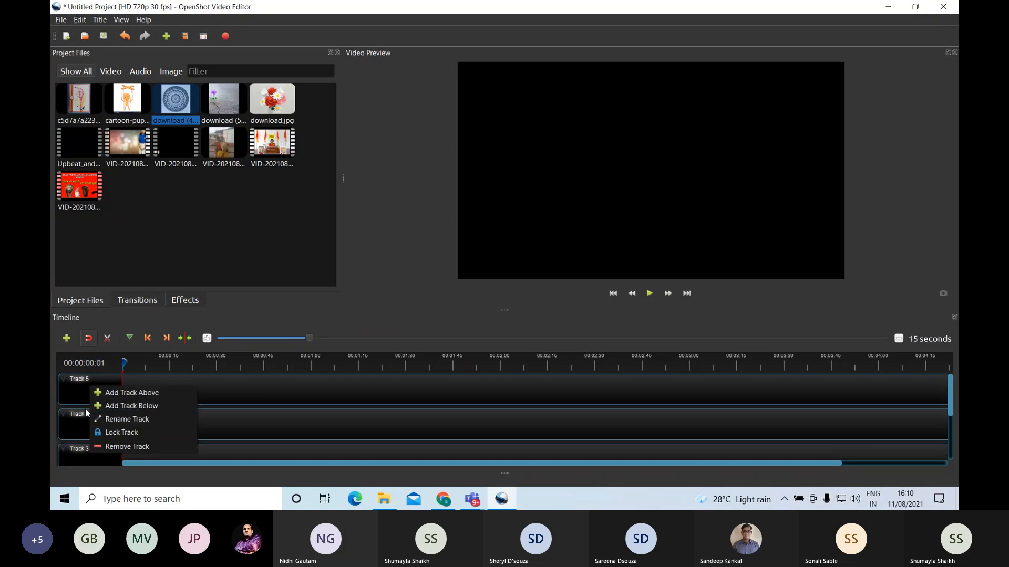
left_click(69, 392)
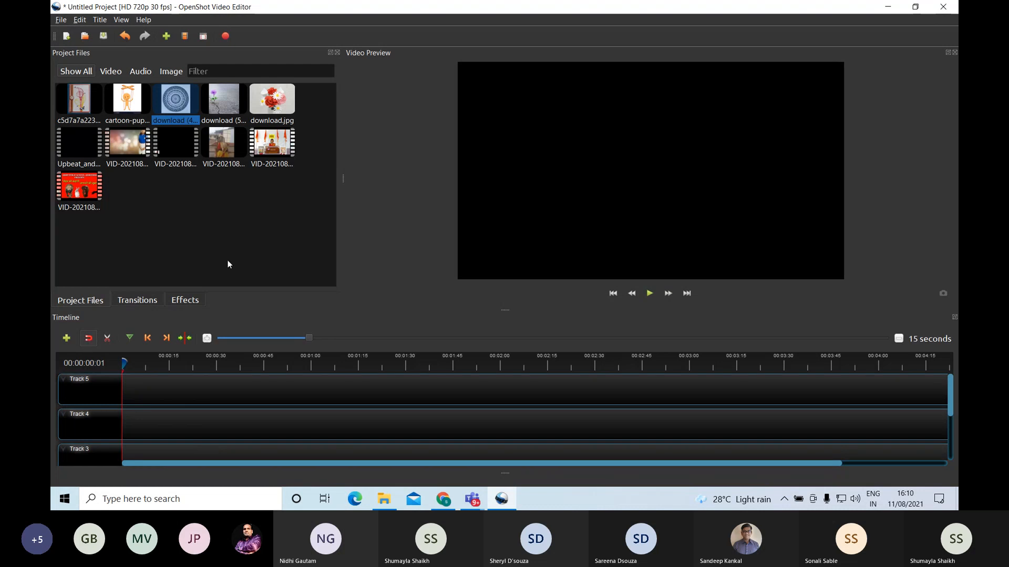
Place the mandala image download (4).jpg at the start of Track 4 and the purple flower image download (5).jpg shortly after it.
left_click_drag(179, 110, 121, 400)
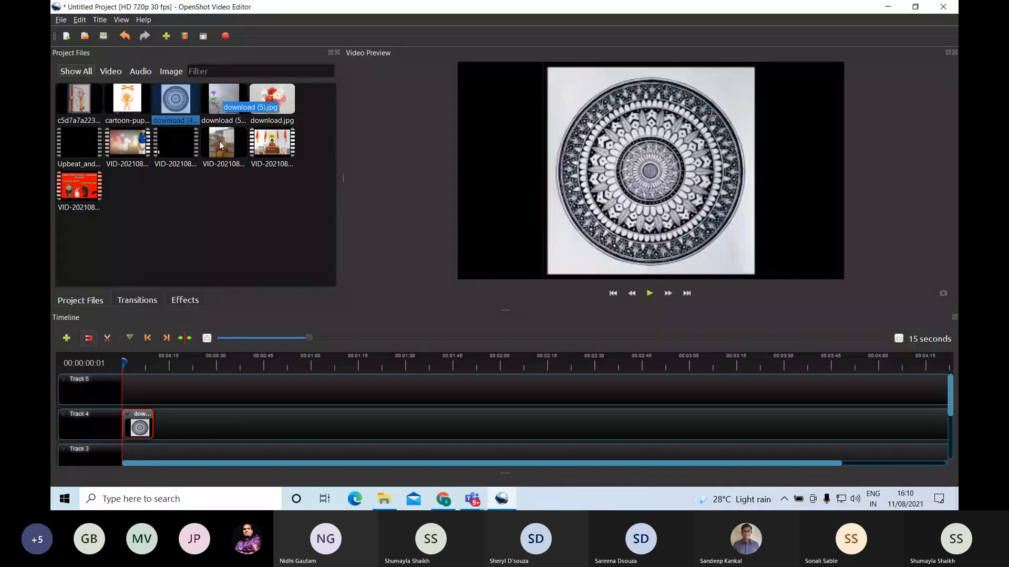
left_click_drag(226, 108, 175, 414)
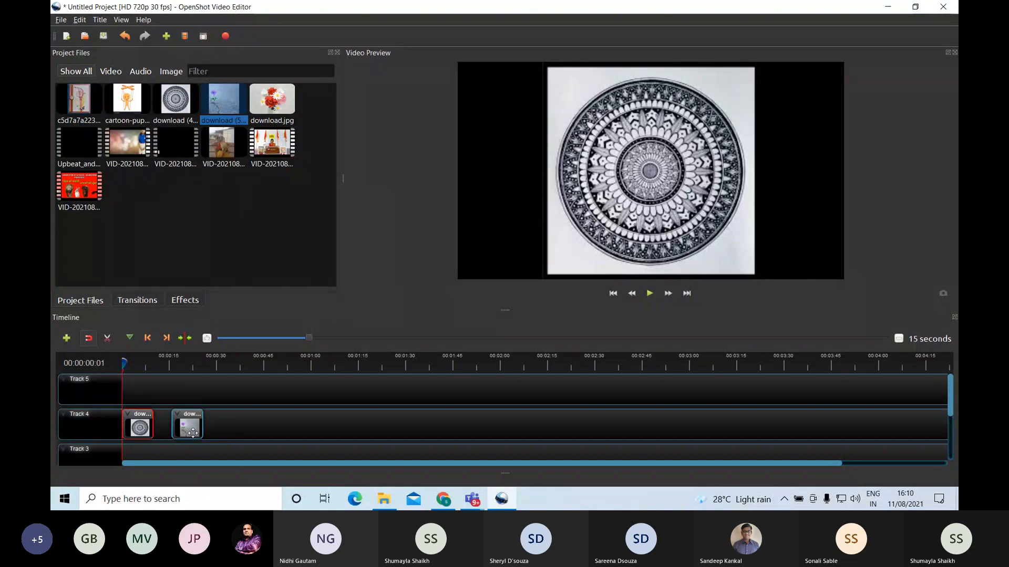
left_click_drag(193, 433, 173, 425)
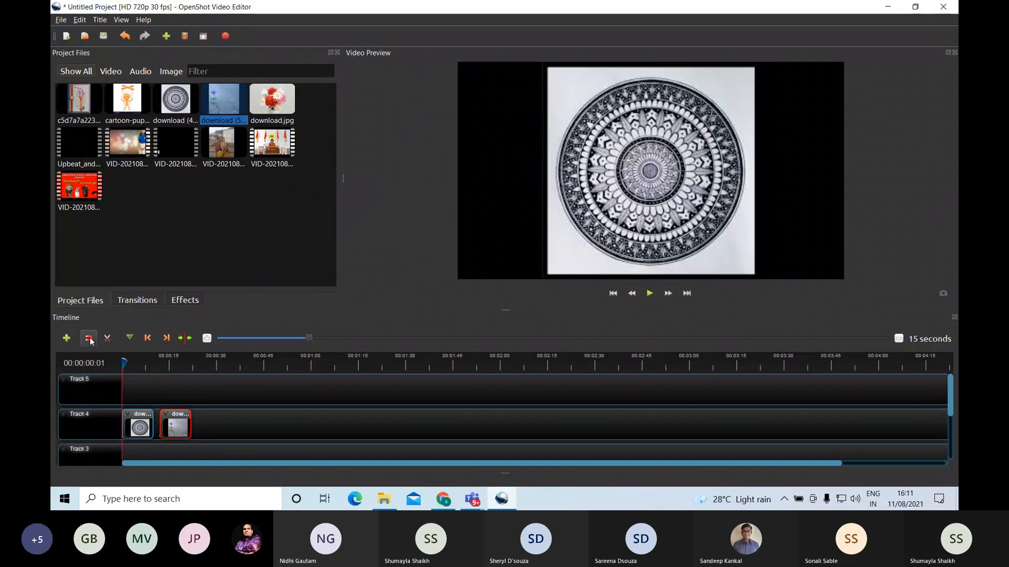
left_click(152, 426)
left_click(164, 428)
right_click(164, 430)
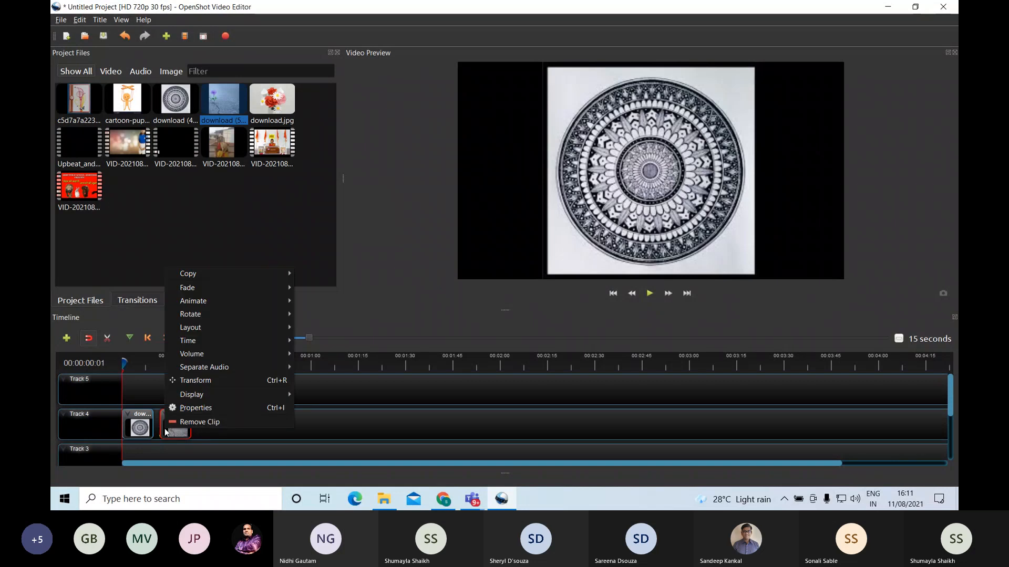
left_click(207, 427)
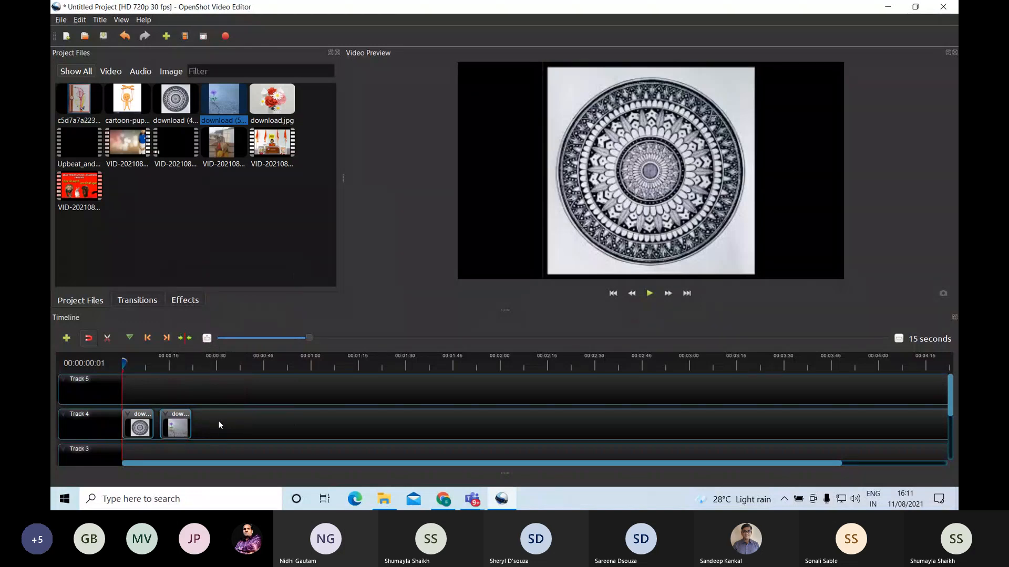
left_click(469, 502)
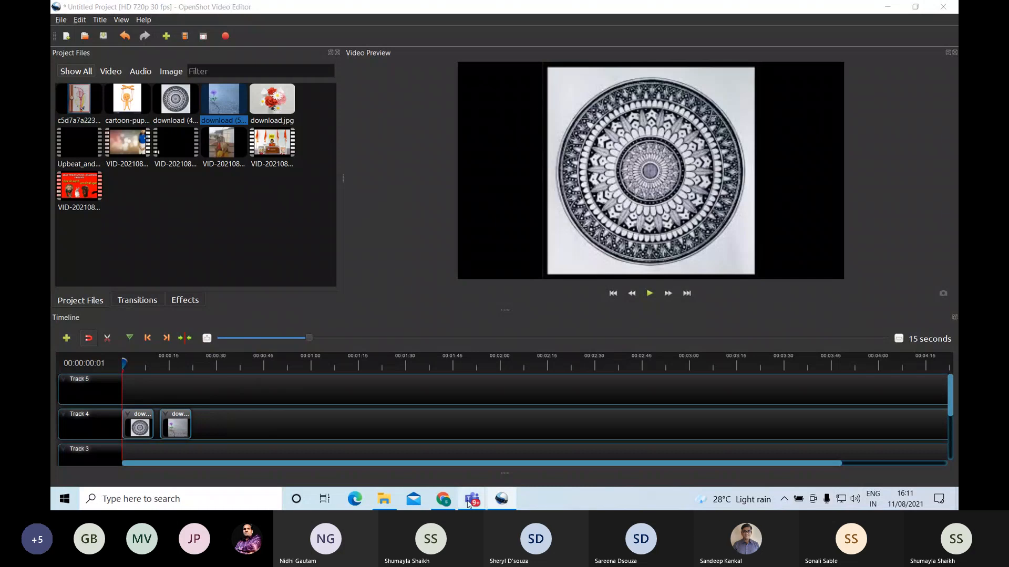
mouse_move(469, 503)
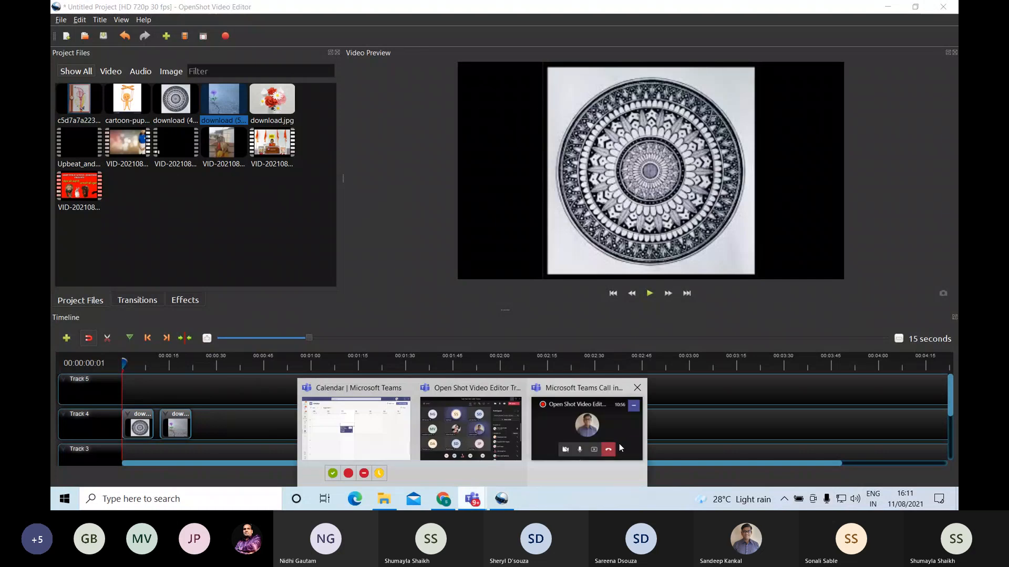
mouse_move(619, 448)
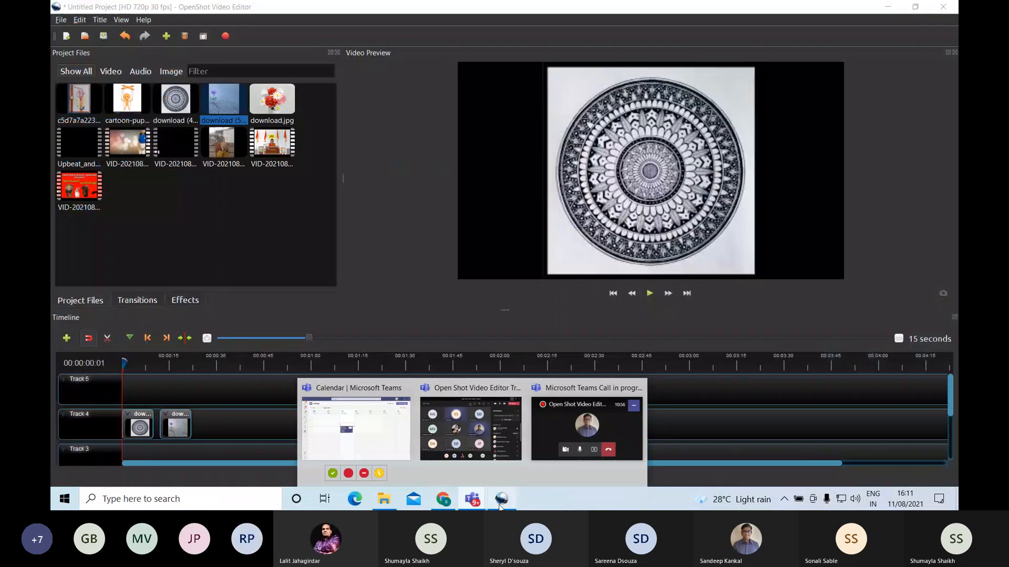
left_click(496, 507)
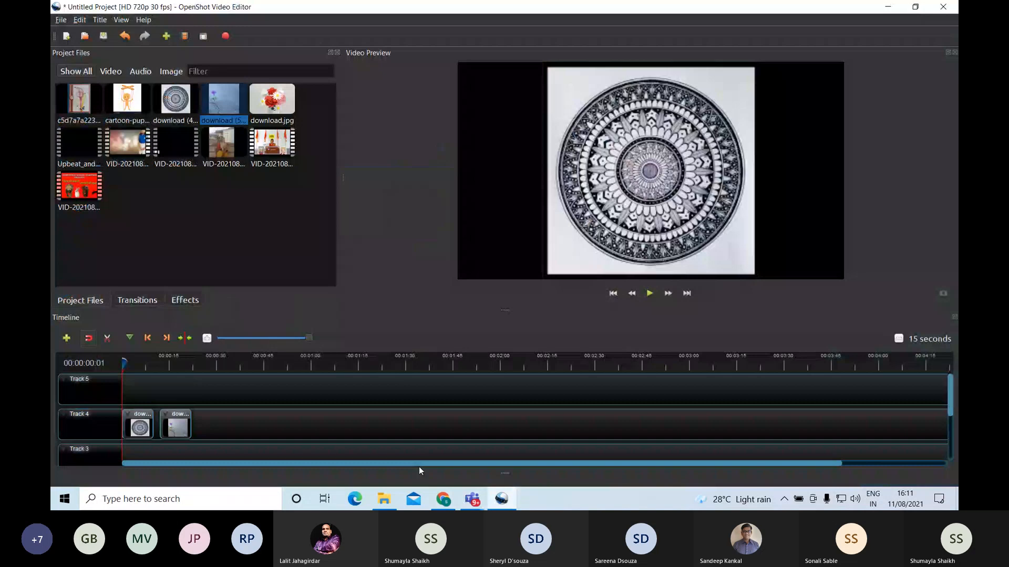
Zoom the timeline to a 1-second scale and move the purple flower clip close to the end of the mandala clip.
left_click(207, 339)
left_click(207, 338)
left_click(207, 339)
left_click(206, 338)
left_click(903, 339)
left_click(903, 338)
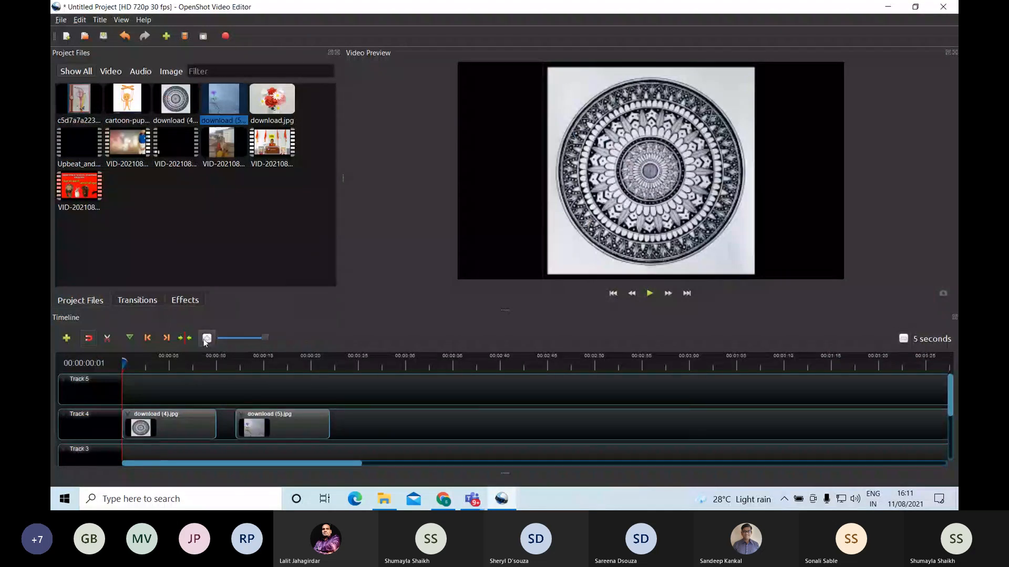
left_click(205, 340)
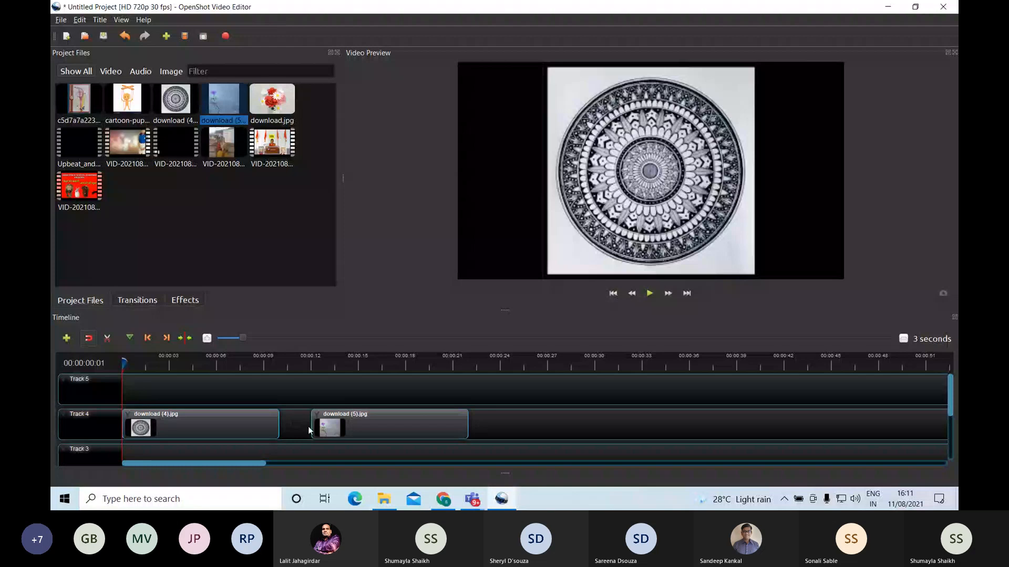
left_click(211, 339)
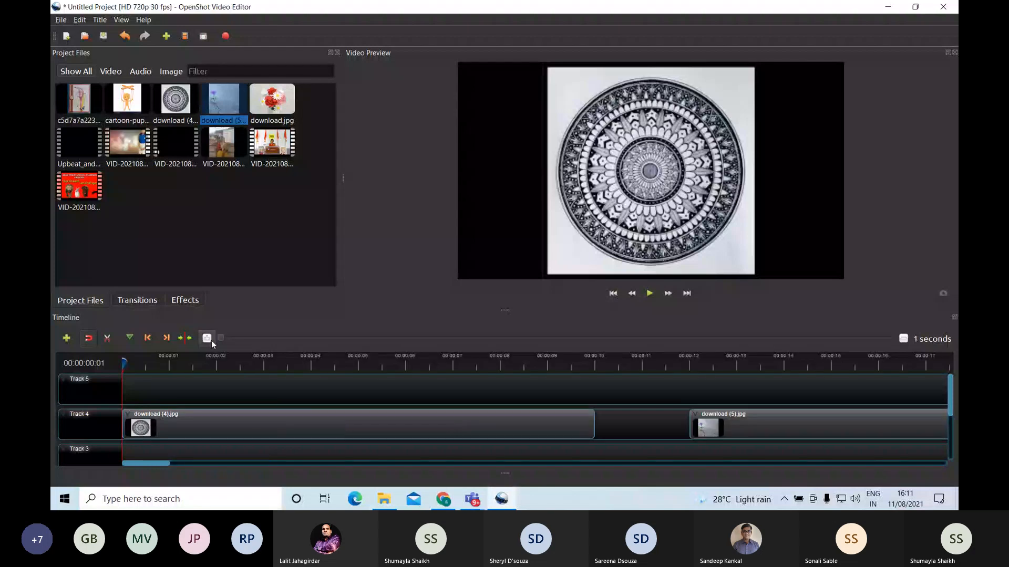
left_click_drag(737, 429, 656, 424)
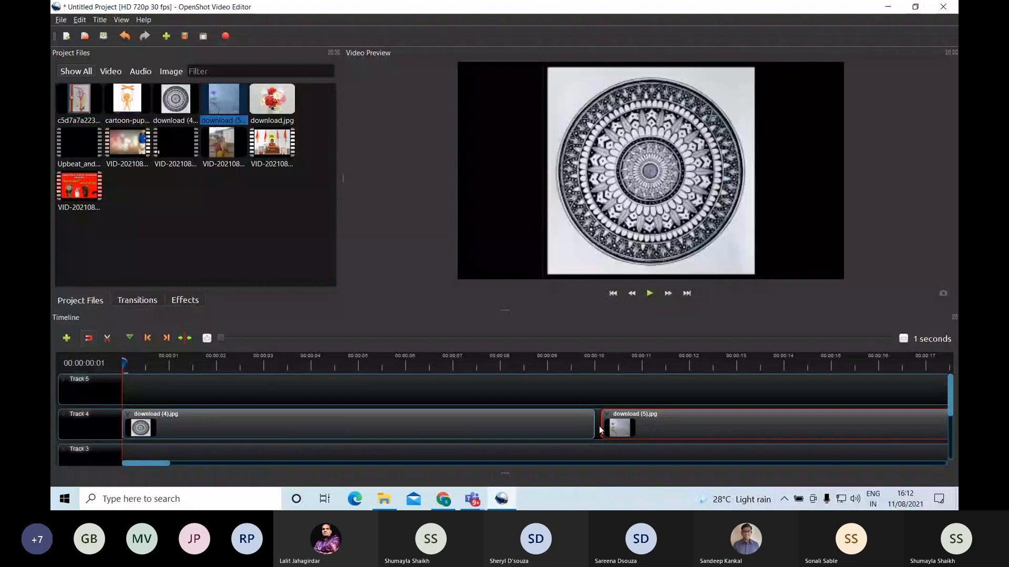
Close the remaining gap on Track 4 so the purple flower clip starts exactly where the mandala clip ends.
scroll(905, 341, "up", 5)
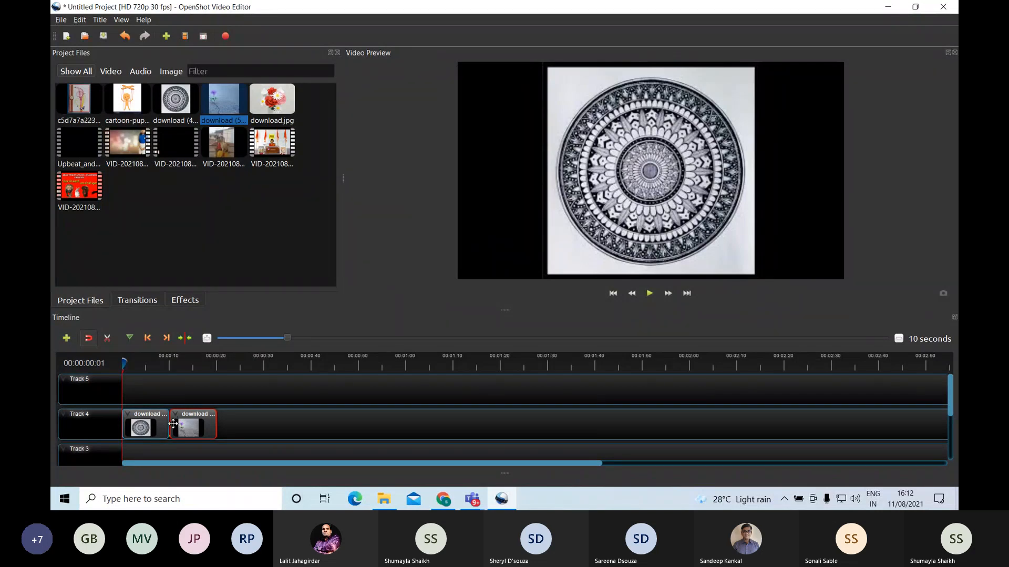
left_click(207, 339)
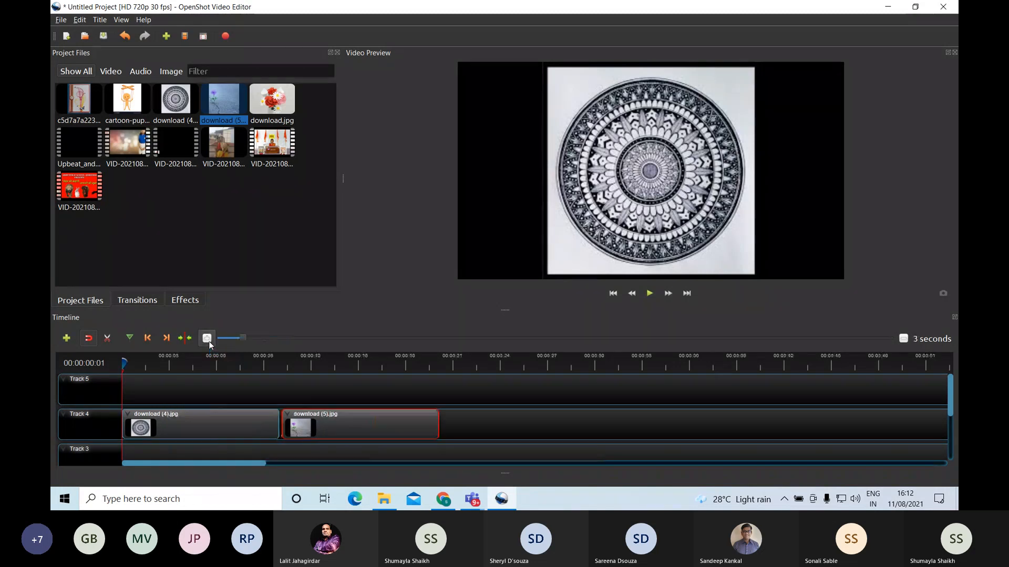
left_click(206, 339)
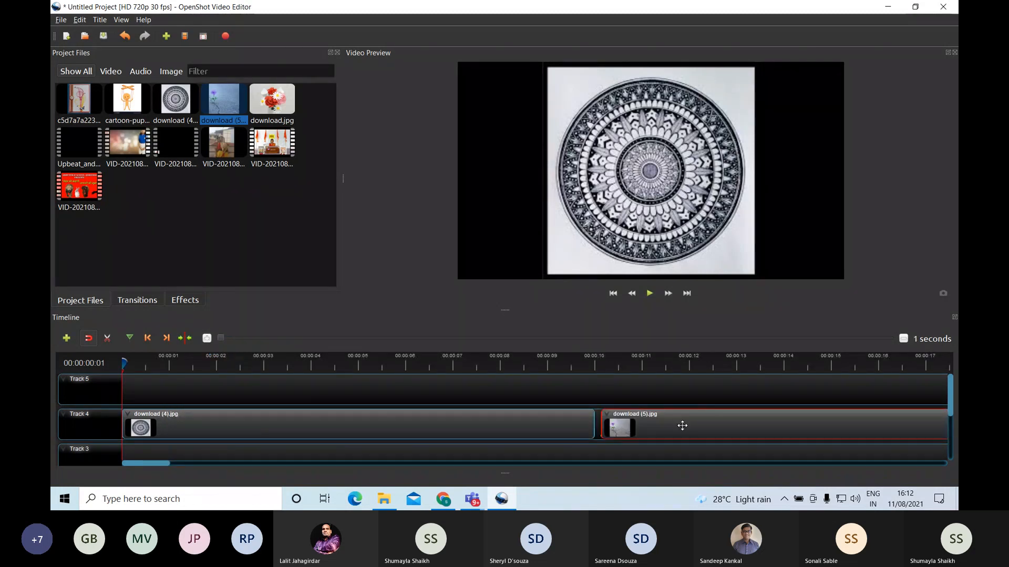
left_click_drag(682, 425, 680, 424)
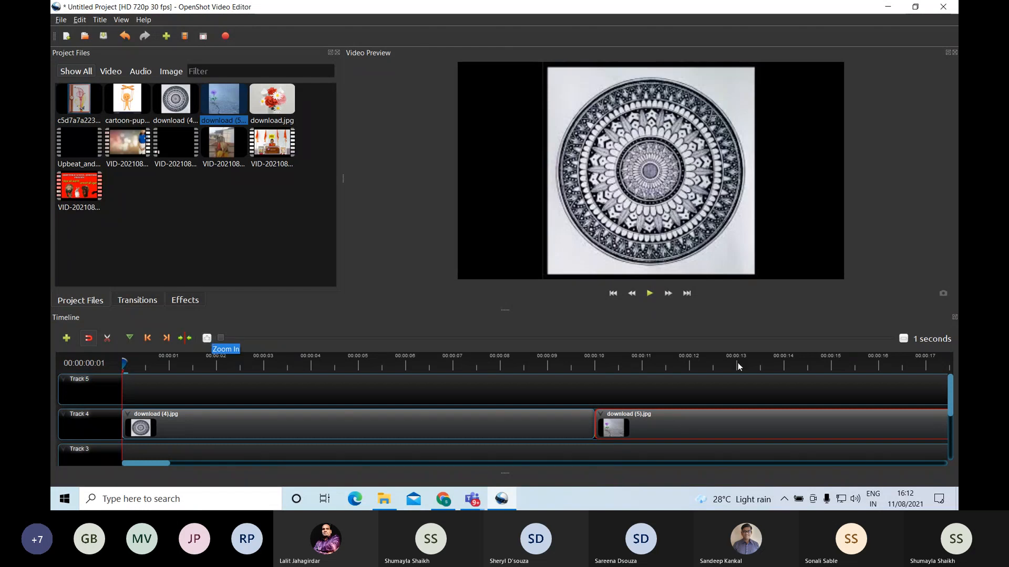
double_click(903, 339)
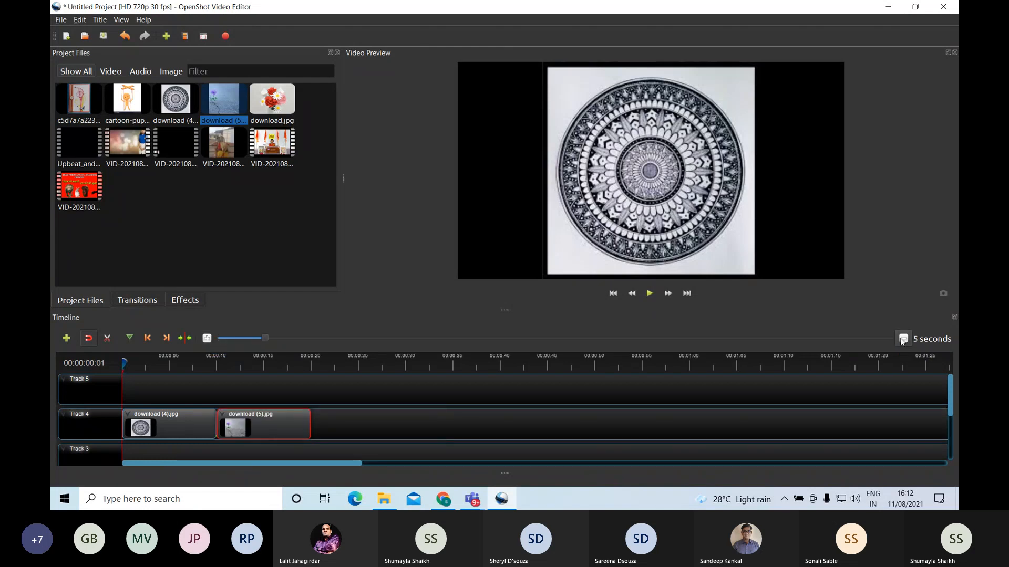
Slice the purple flower clip on Track 4 with the Razor tool at about 14 and 17 seconds.
left_click(108, 338)
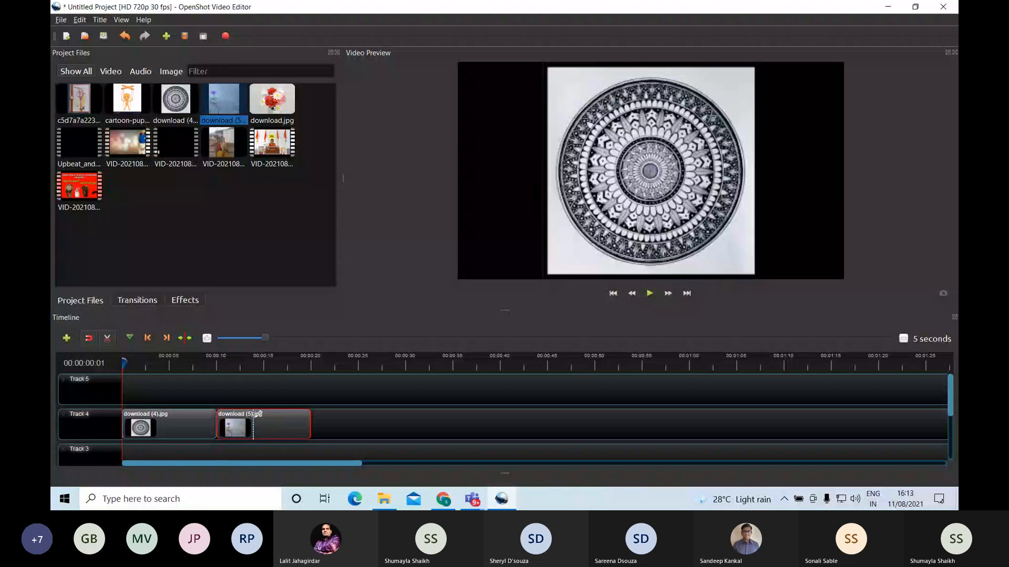
left_click(254, 423)
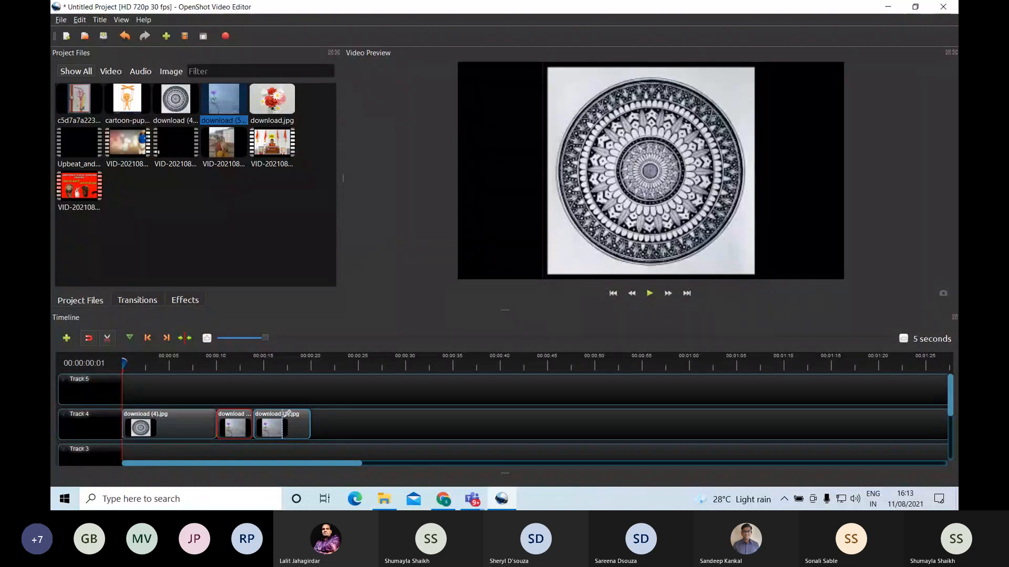
left_click(283, 416)
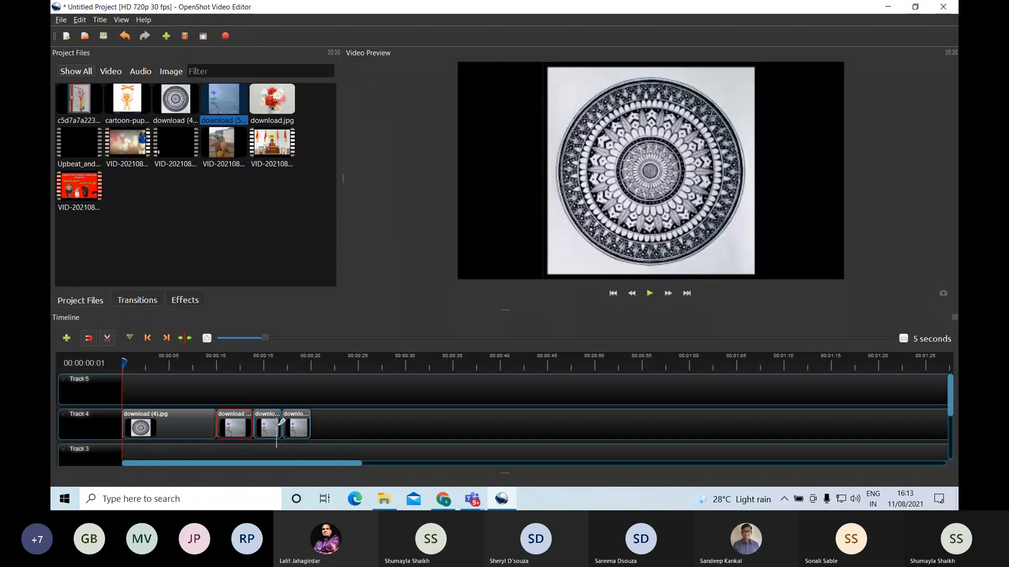
left_click(108, 339)
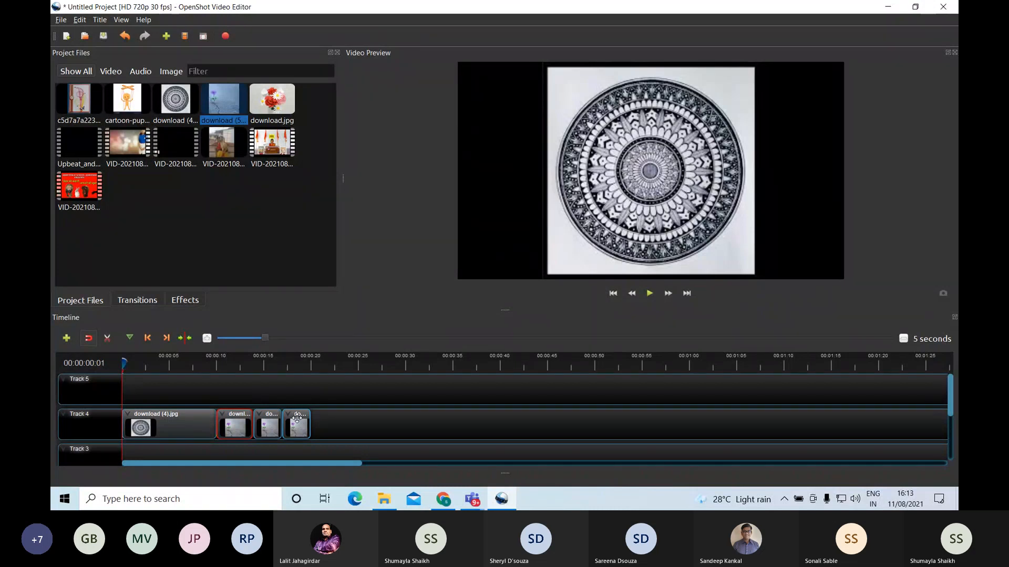
Delete the middle piece of the purple flower clip and move its last piece against the first one.
left_click(270, 420)
key("Delete")
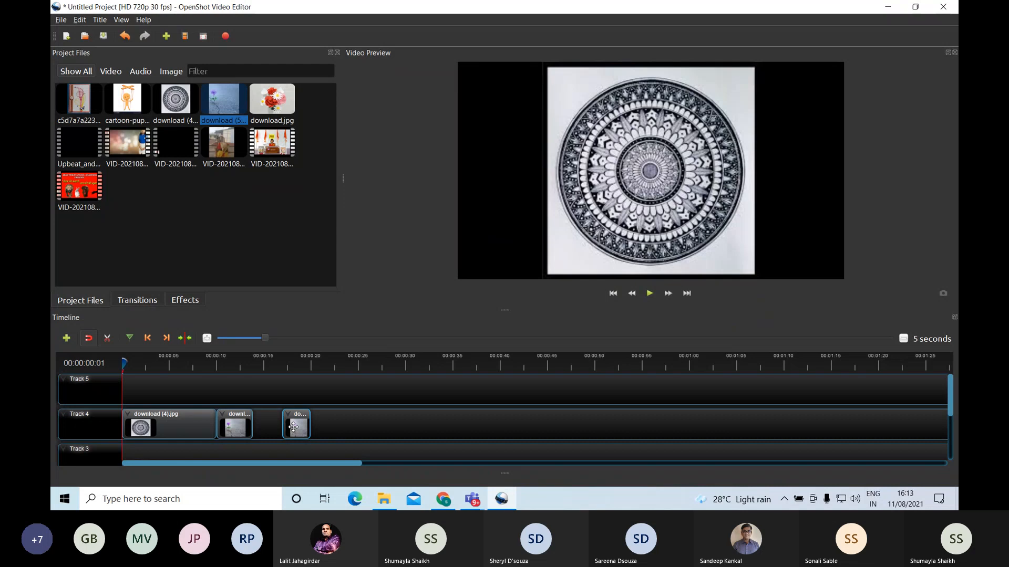
left_click_drag(293, 428, 267, 425)
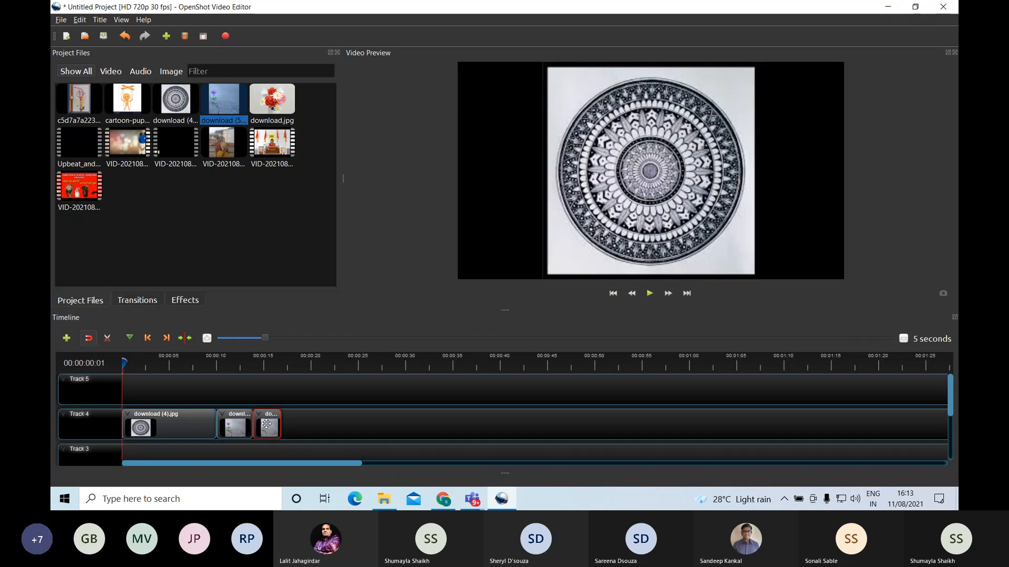
Remove the mandala clip and both remaining purple flower pieces from Track 4.
left_click(207, 422)
right_click(208, 424)
left_click(237, 415)
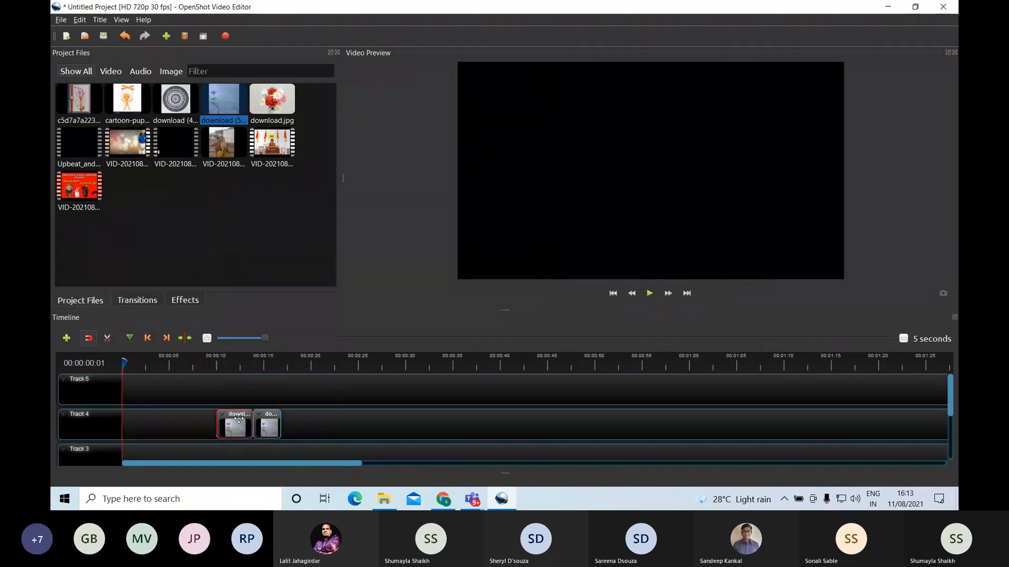
right_click(239, 423)
left_click(271, 411)
right_click(273, 413)
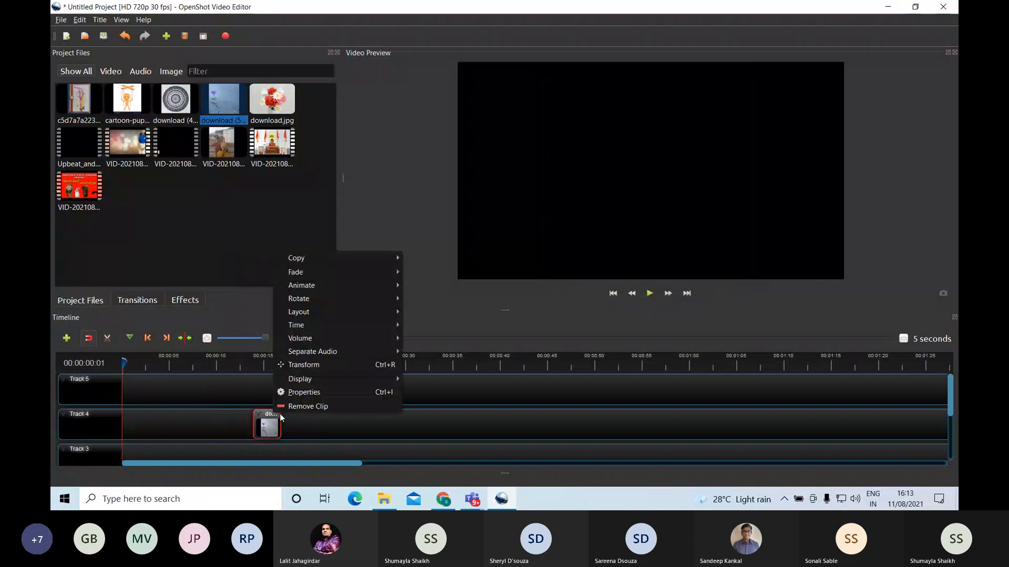
left_click(294, 405)
Place VID-20210804-WA0031.mp4 at the start of Track 4 and set the timeline scale to 10 seconds.
left_click_drag(221, 147, 124, 418)
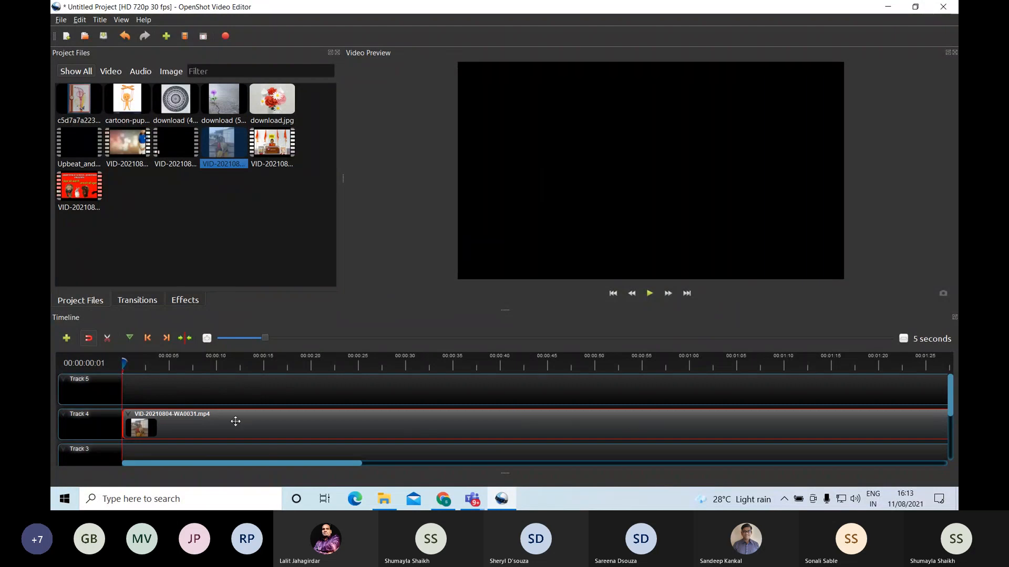
left_click(904, 341)
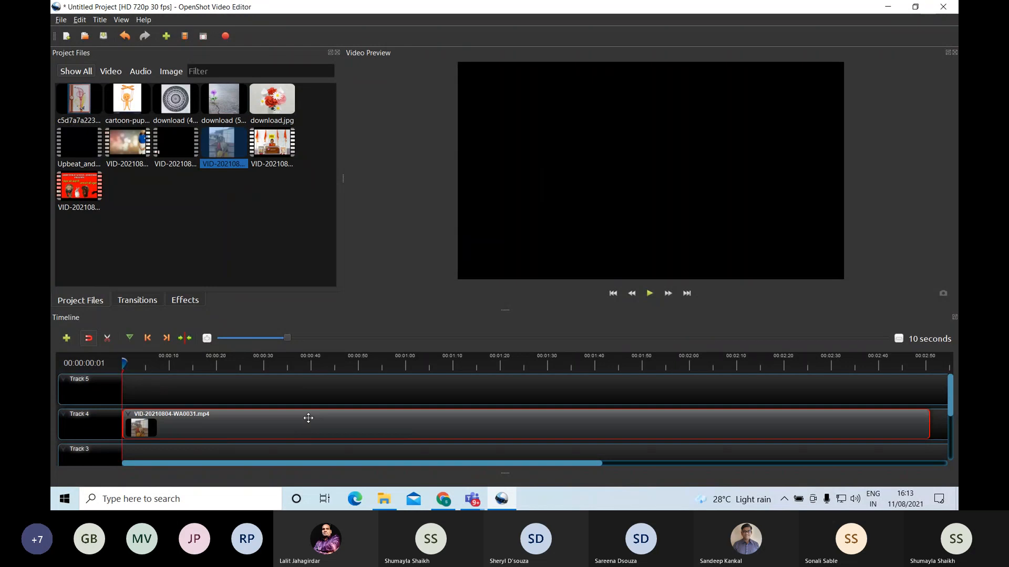
Slice the video on Track 4 with the Razor tool at about 34 seconds and 1 minute 14 seconds.
left_click(113, 340)
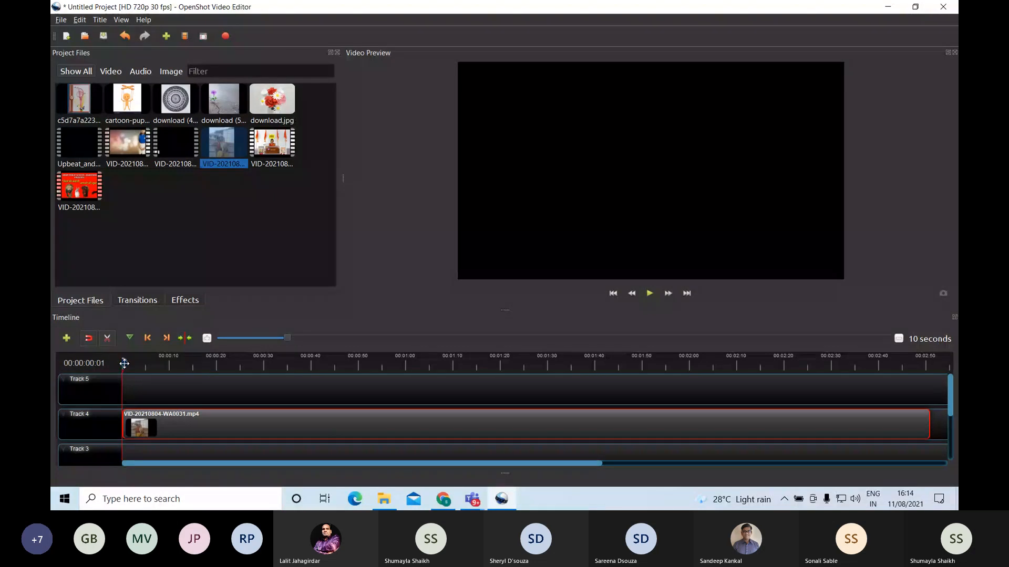
left_click_drag(124, 363, 282, 363)
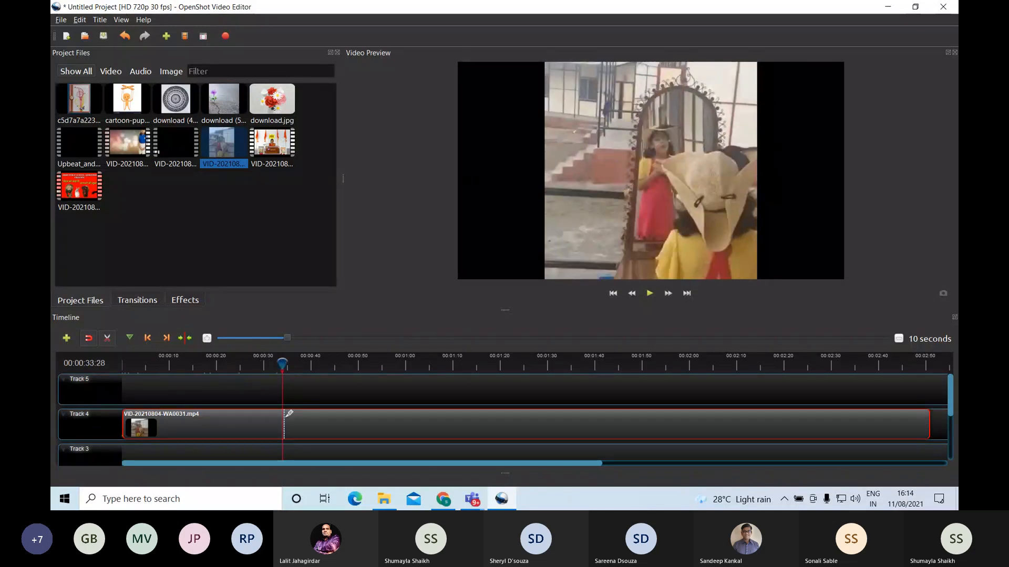
left_click(288, 414)
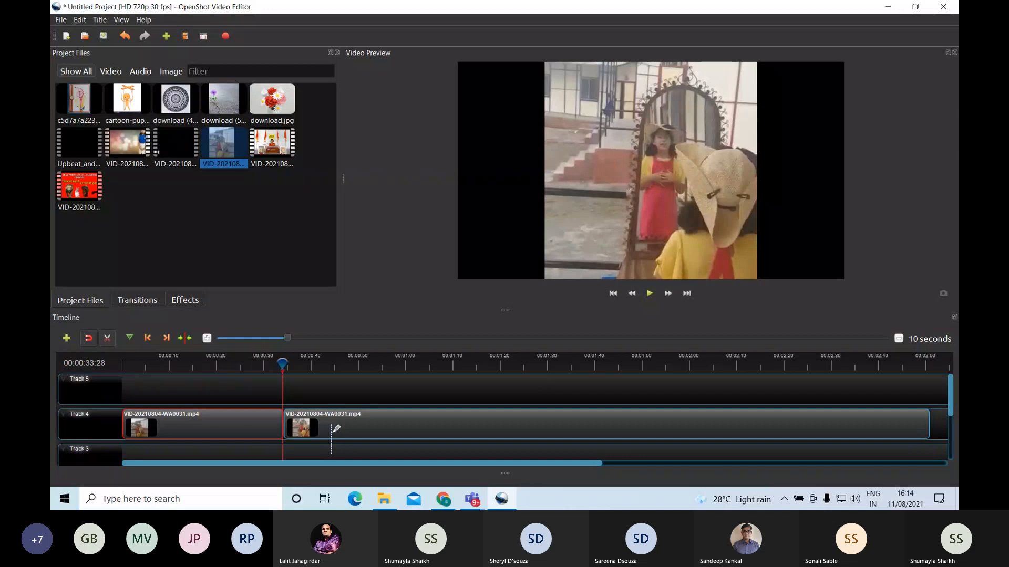
left_click_drag(285, 363, 474, 361)
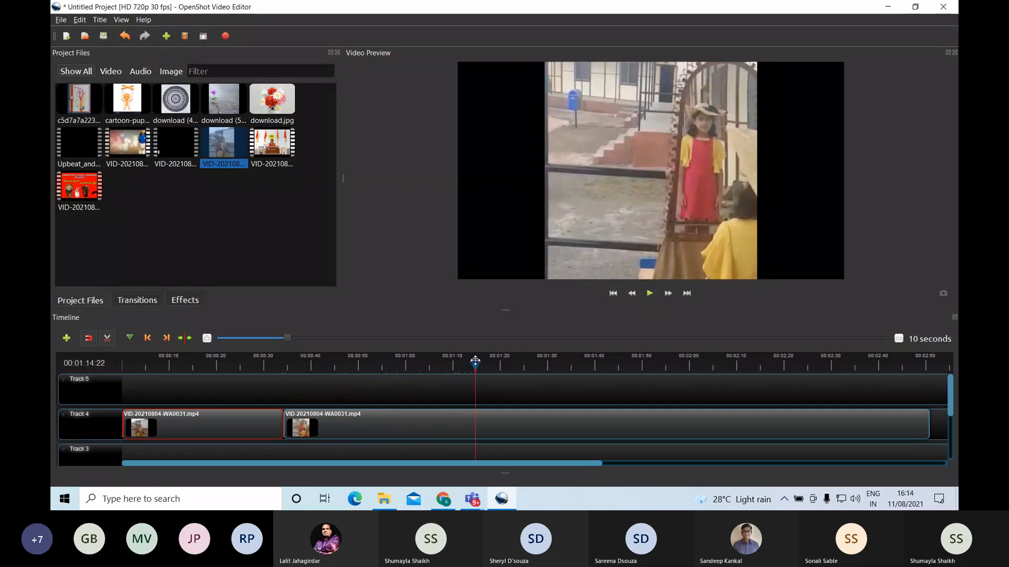
left_click(474, 415)
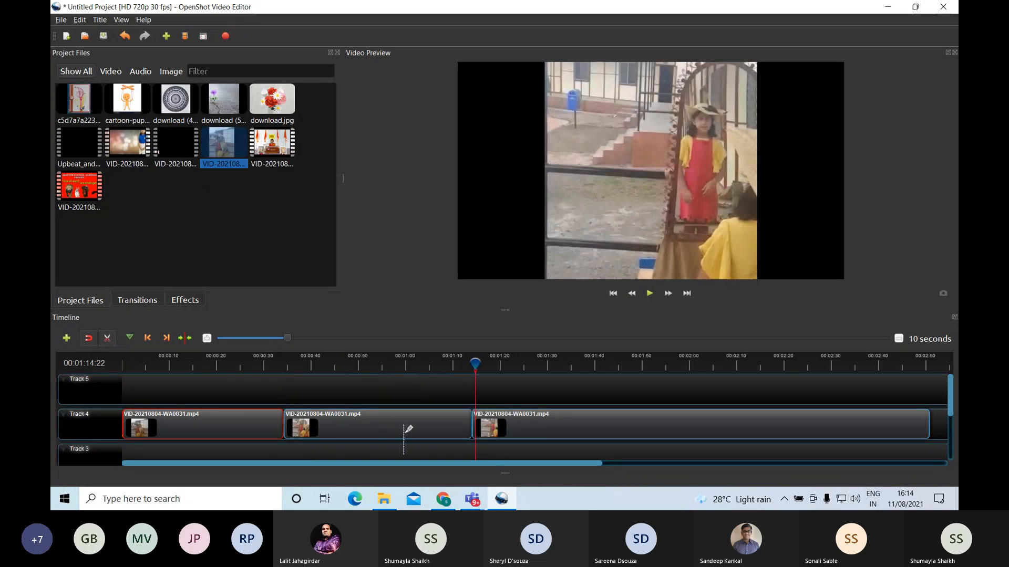
left_click(111, 341)
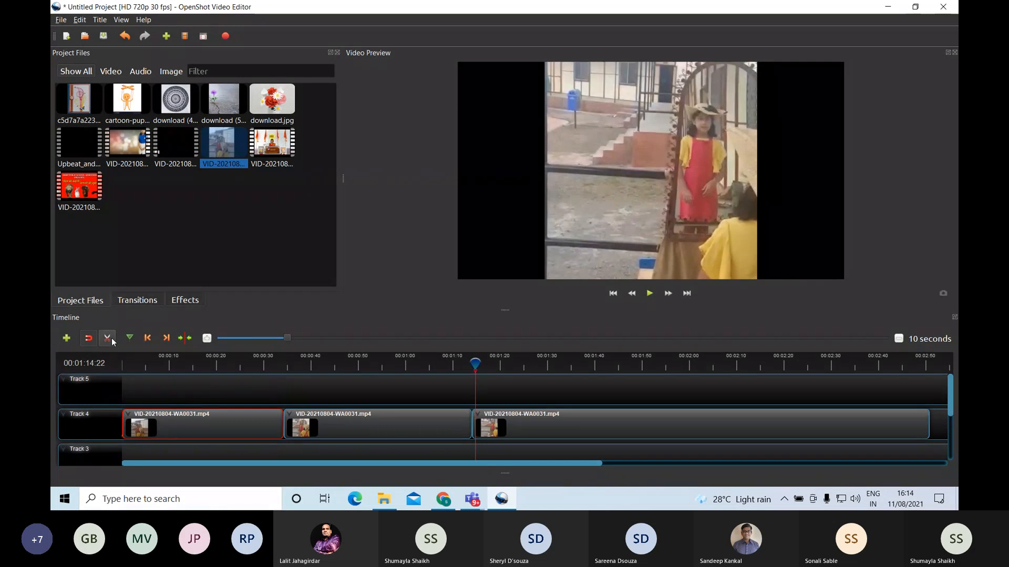
Remove the middle piece of the sliced video on Track 4 and move its last piece against the first one.
left_click(372, 425)
right_click(371, 425)
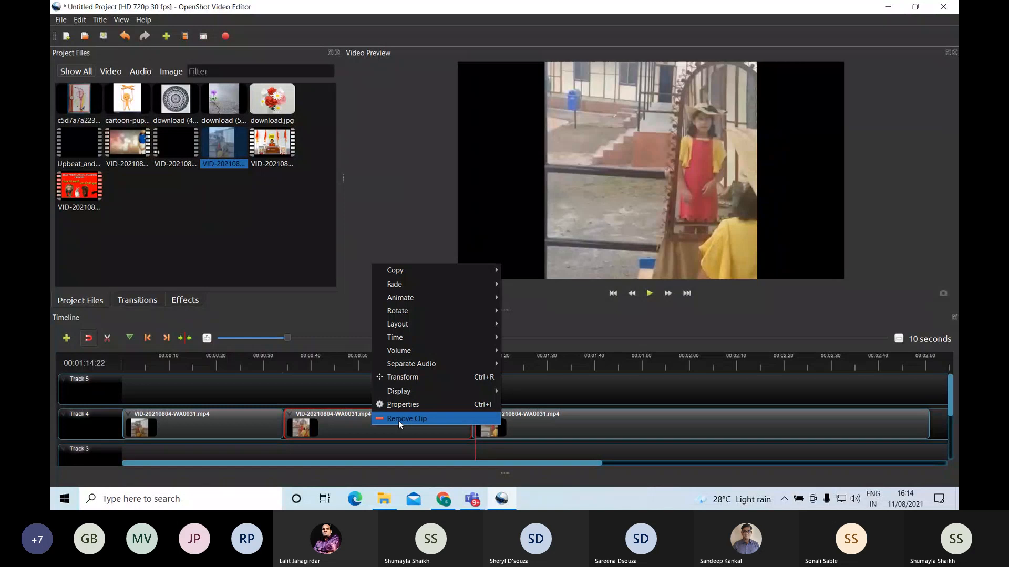
left_click(398, 420)
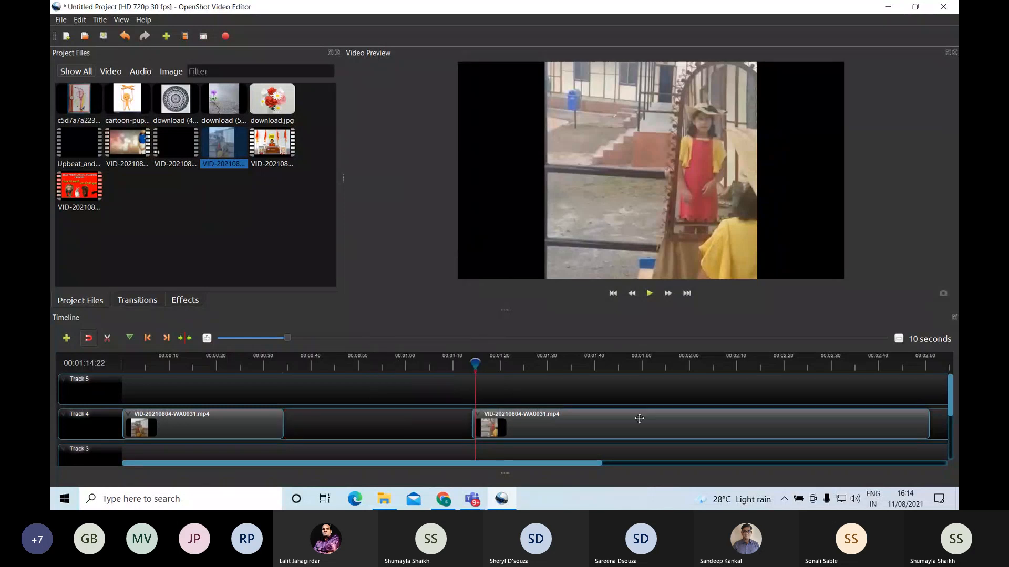
left_click_drag(639, 418, 469, 437)
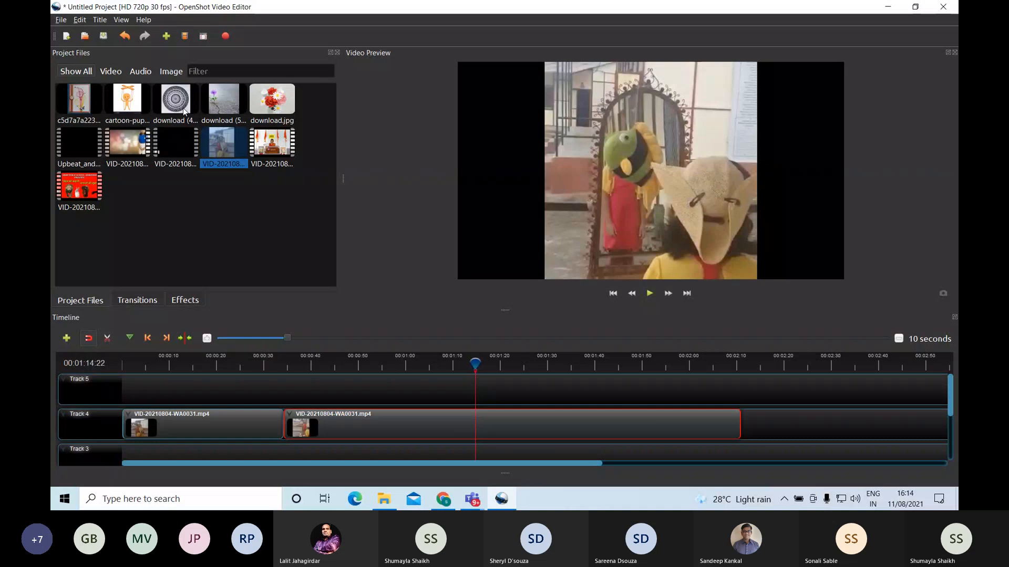
Remove both remaining video pieces from Track 4.
right_click(265, 433)
left_click(312, 429)
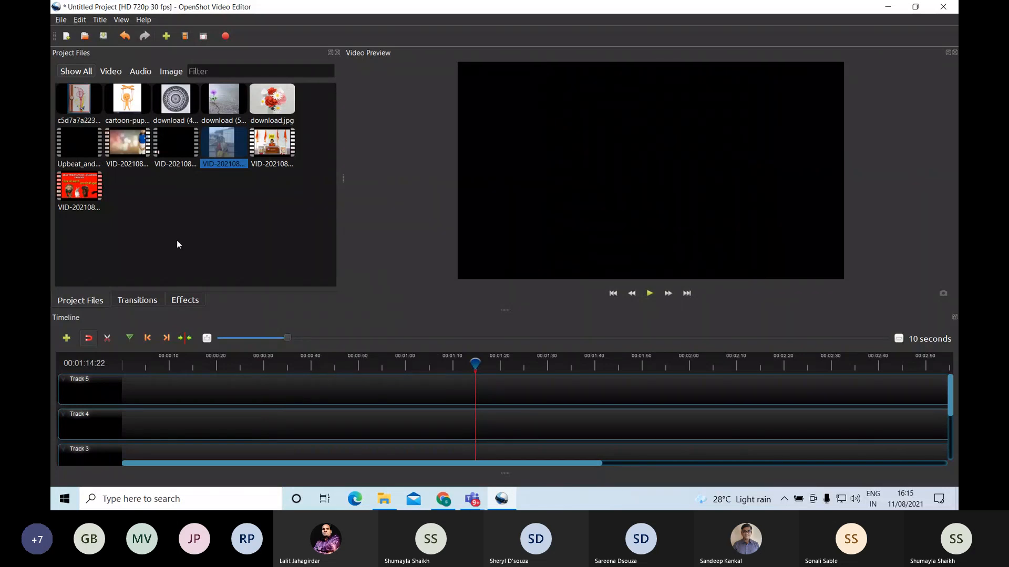
Start a new title based on the Cloud 1 template.
left_click(101, 21)
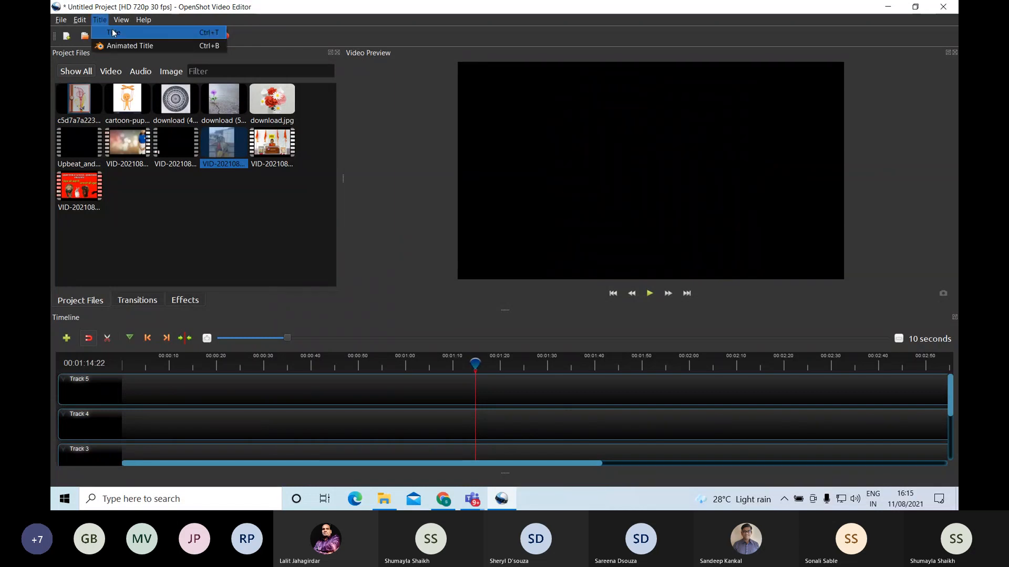
left_click(113, 33)
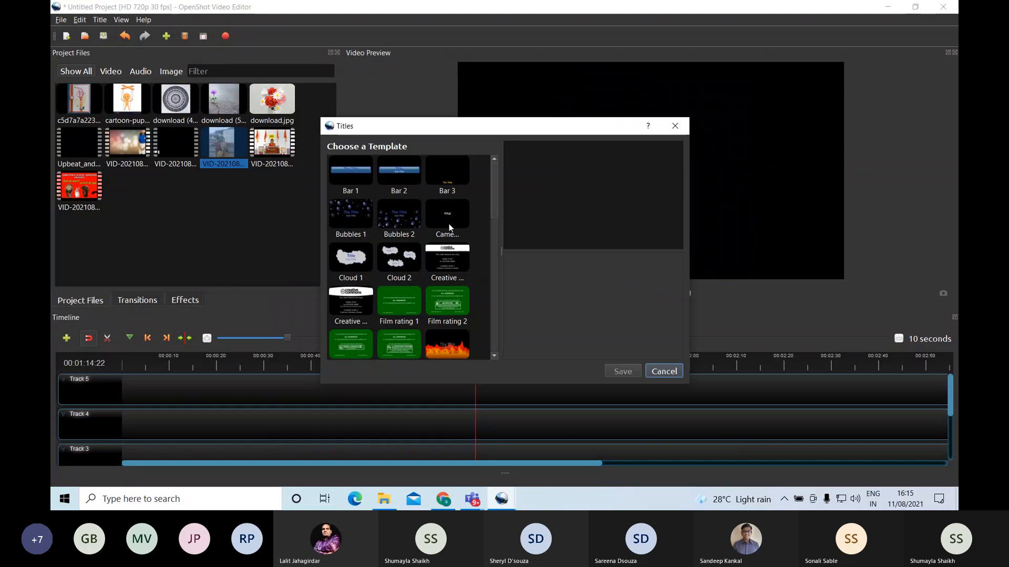
left_click(356, 266)
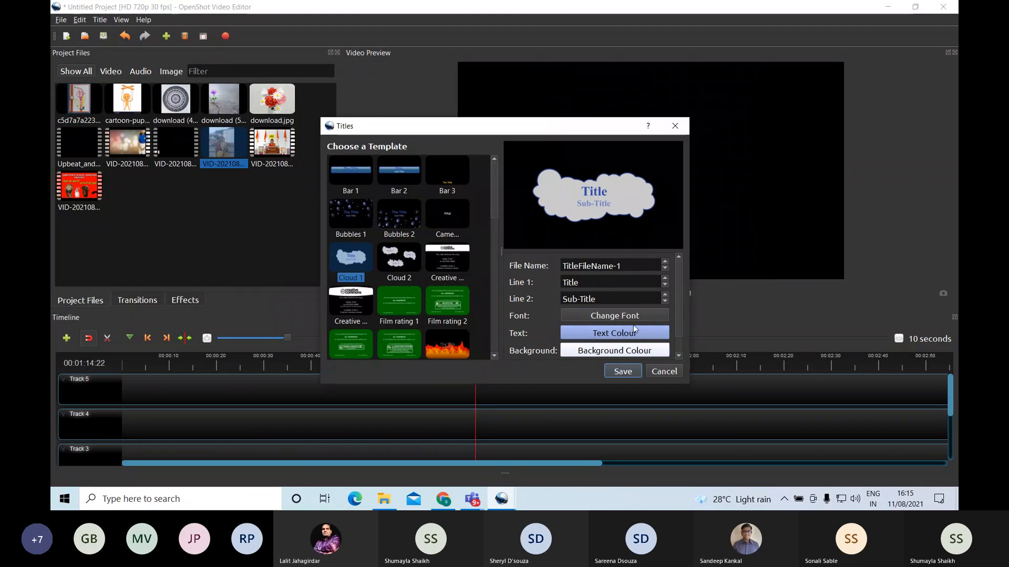
Set the title's Line 1 to "Trial" and Line 2 to "video editing".
left_click(612, 280)
key("BackSpace")
key("BackSpace")
key("BackSpace")
key("BackSpace")
key("BackSpace")
type("Trial")
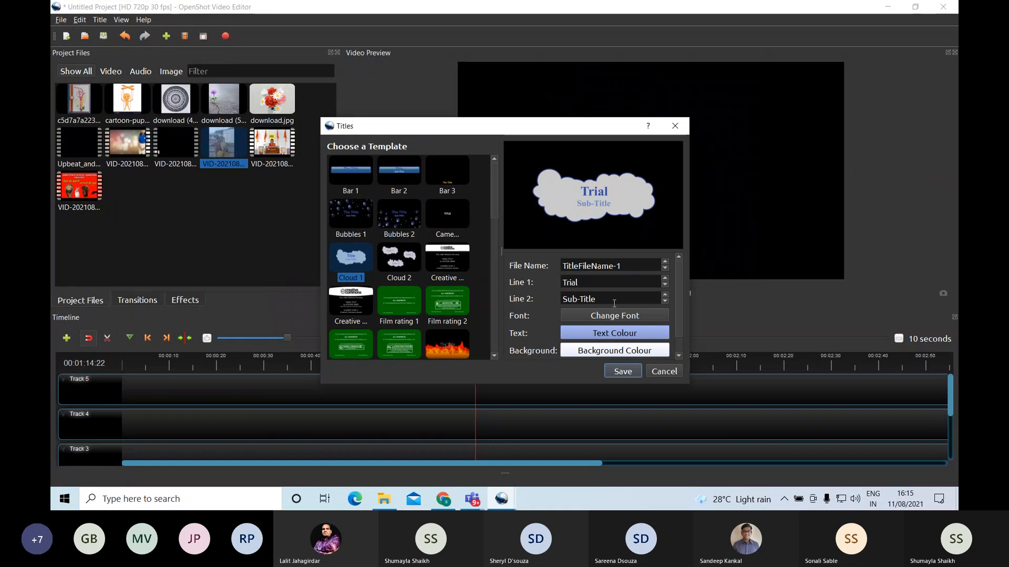
left_click_drag(613, 303, 565, 299)
key("BackSpace")
type("video editing")
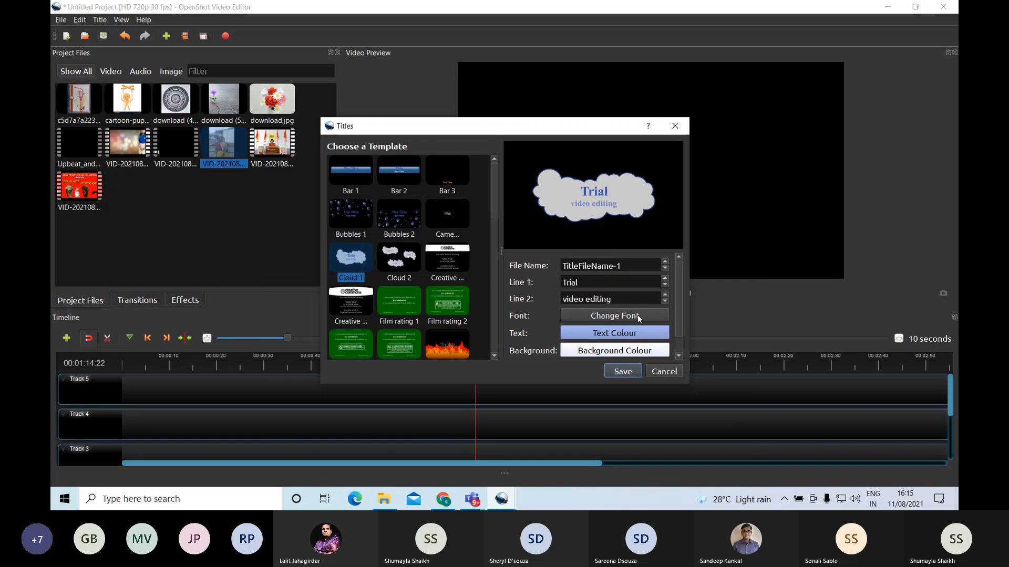
Change the title's font to Vivaldi Italic at size 18.
left_click(637, 316)
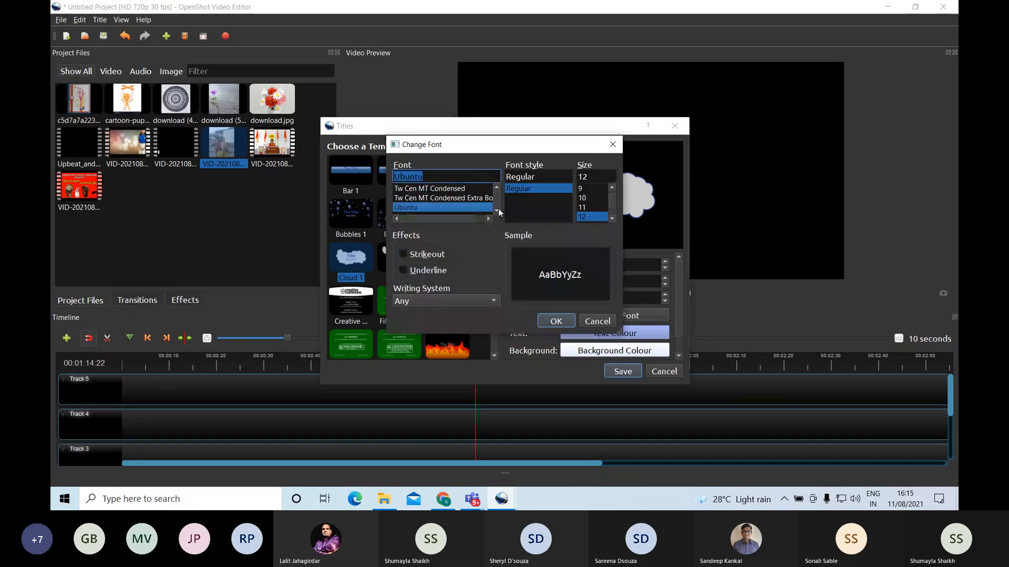
scroll(498, 209, "down", 3)
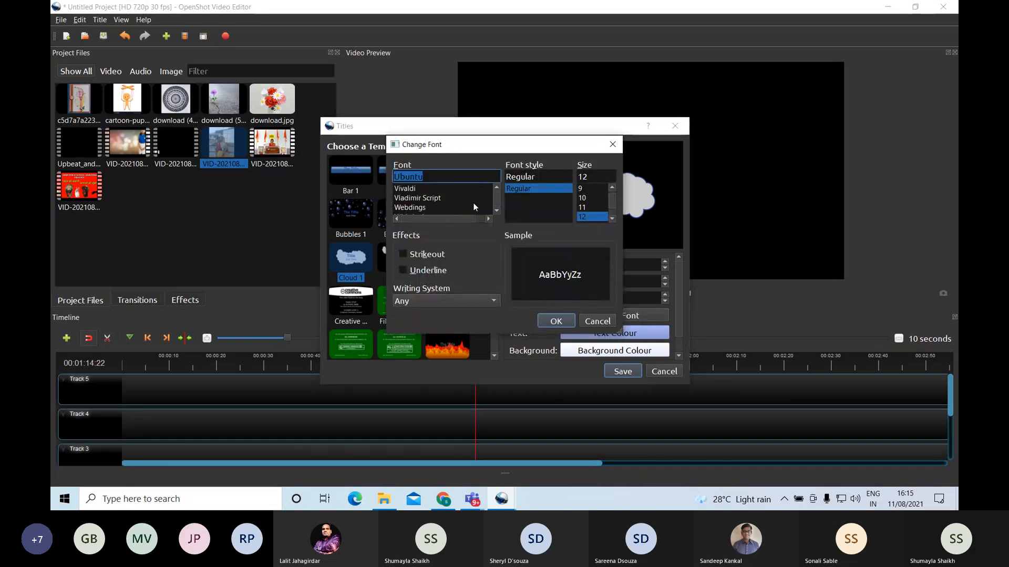
left_click(458, 189)
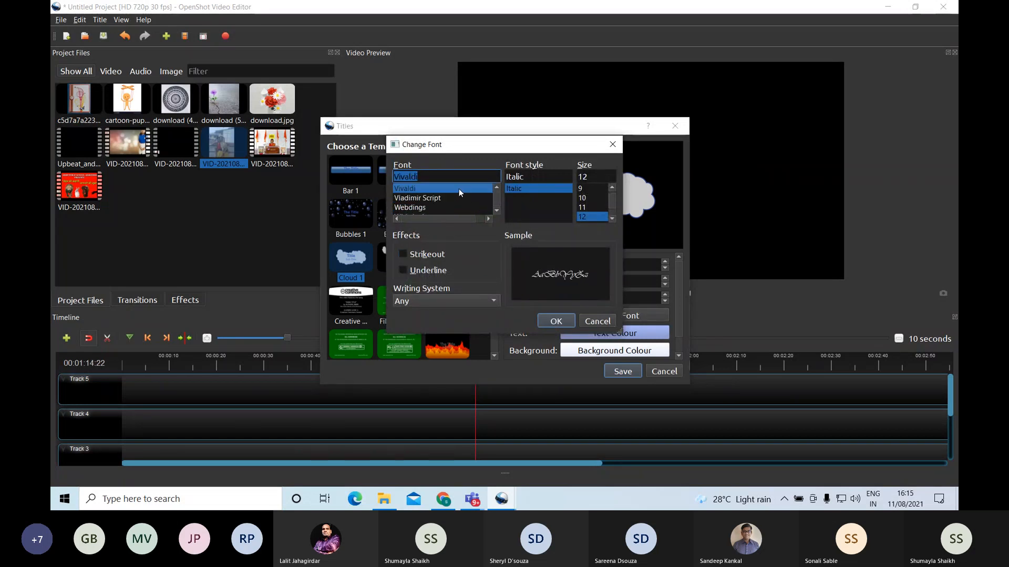
left_click(612, 219)
scroll(598, 210, "down", 1)
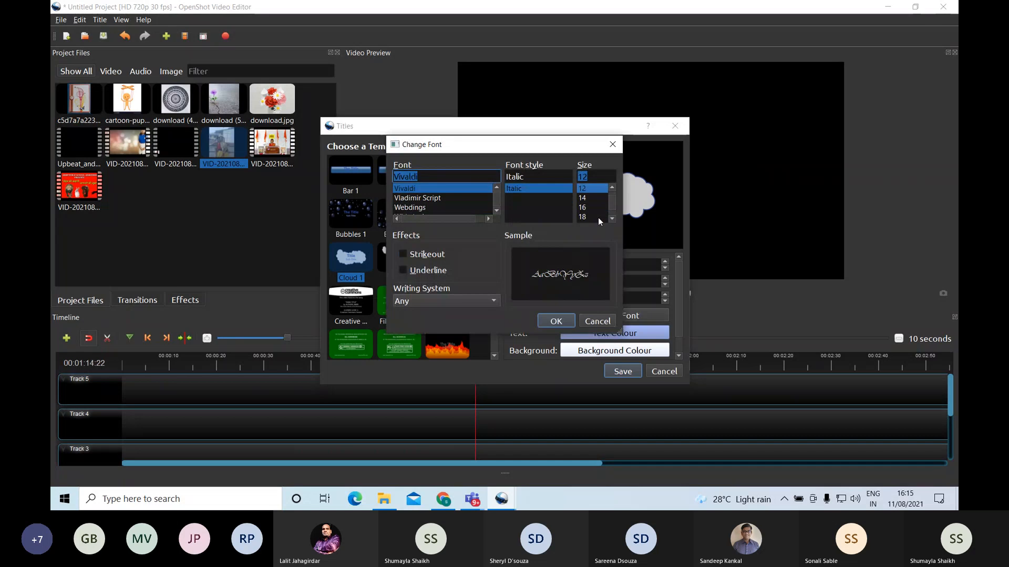
left_click(588, 215)
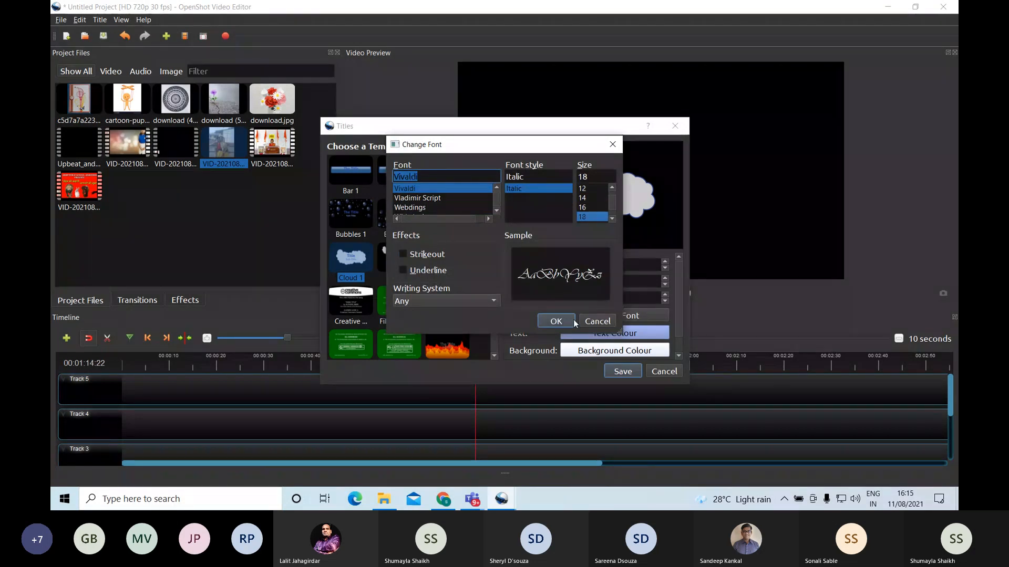
left_click(555, 321)
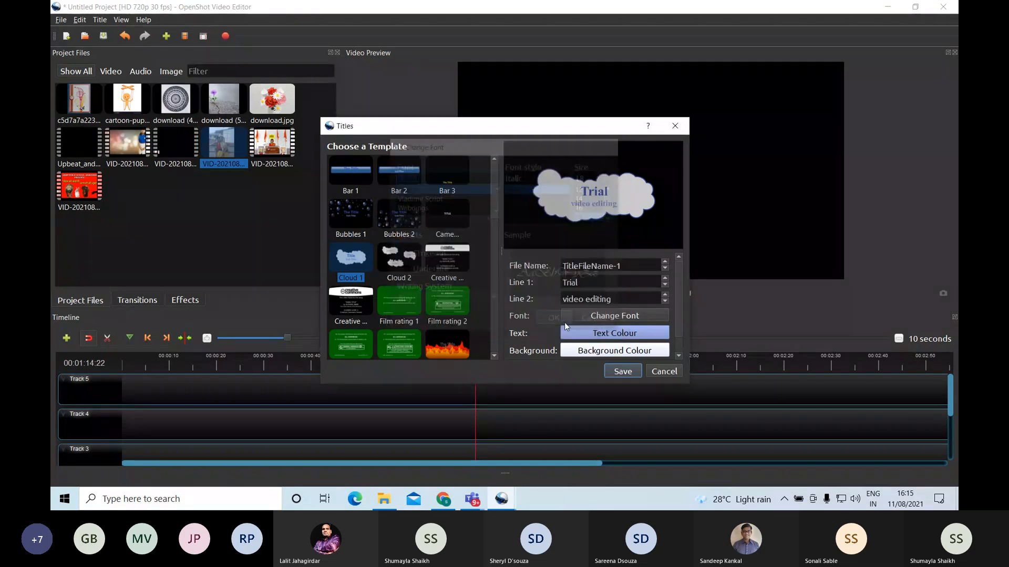
Set the title's text colour to orange and its background colour to light cyan.
left_click(625, 334)
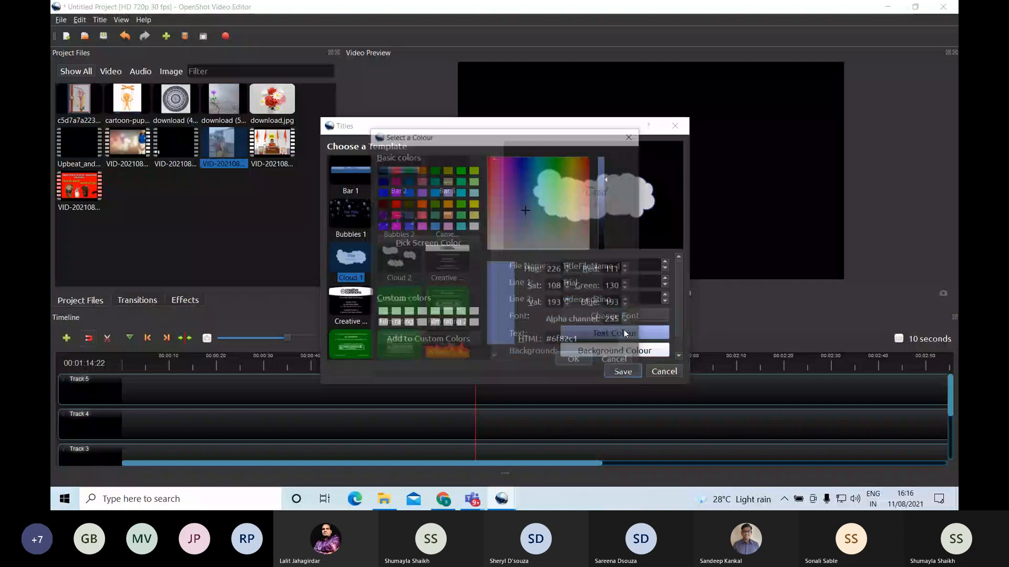
left_click(586, 159)
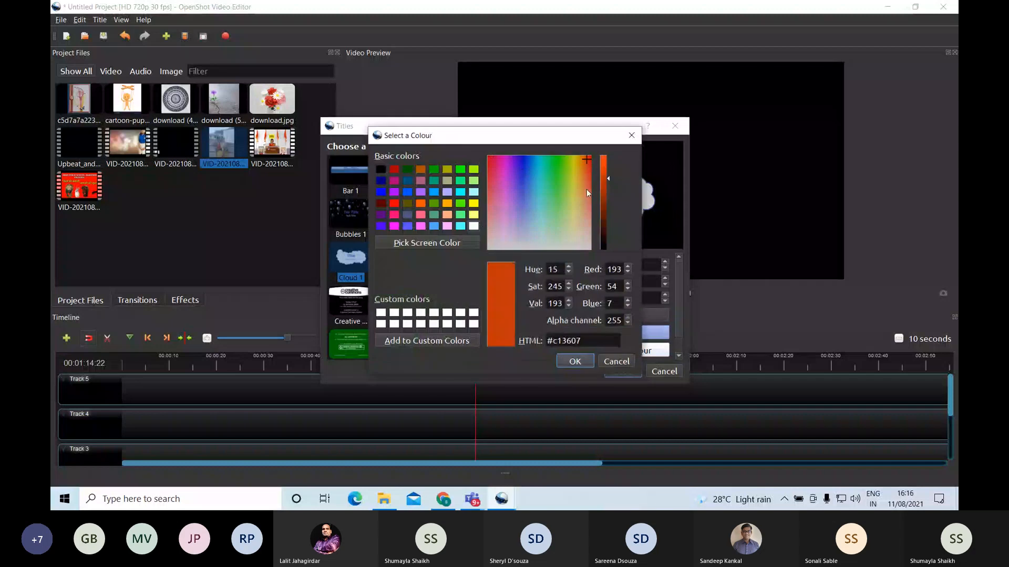
left_click(574, 361)
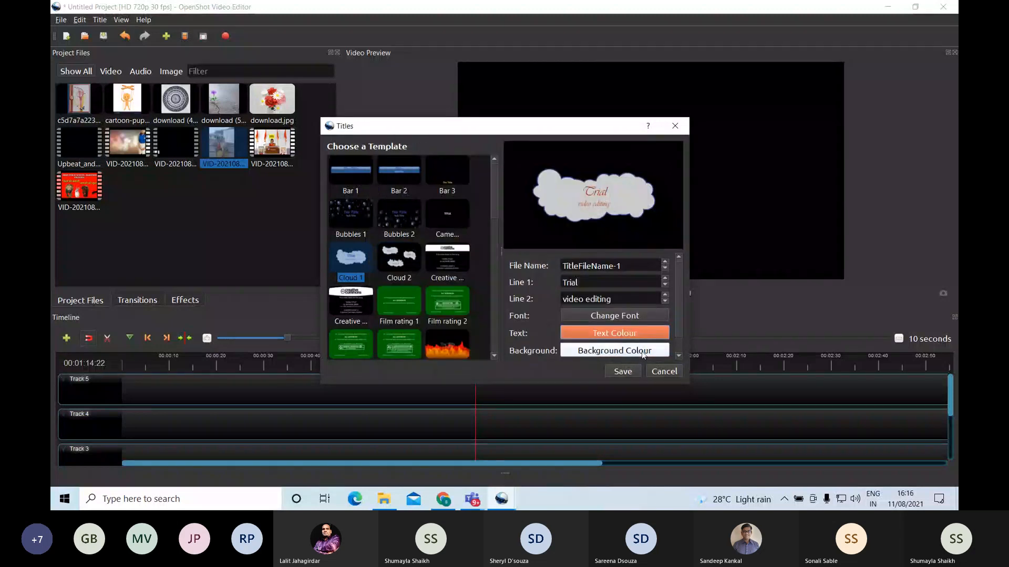
left_click(642, 352)
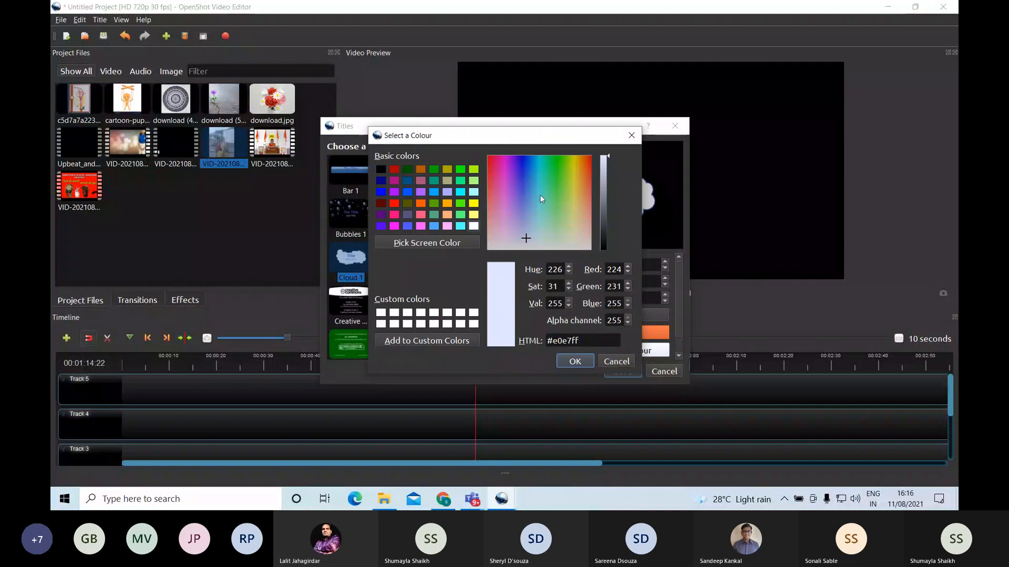
left_click(575, 361)
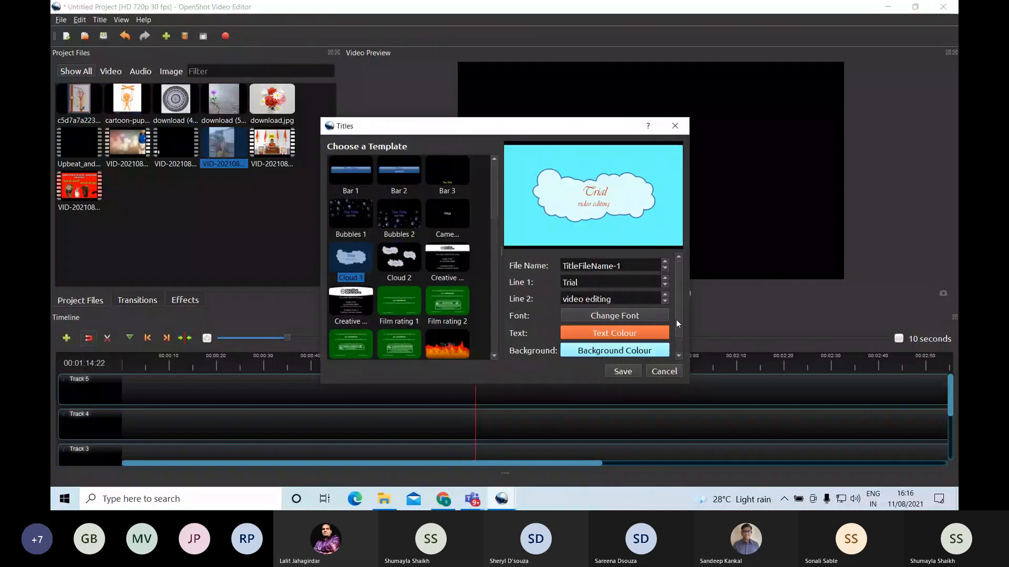
Save the title and place it at the start of Track 4.
left_click(634, 373)
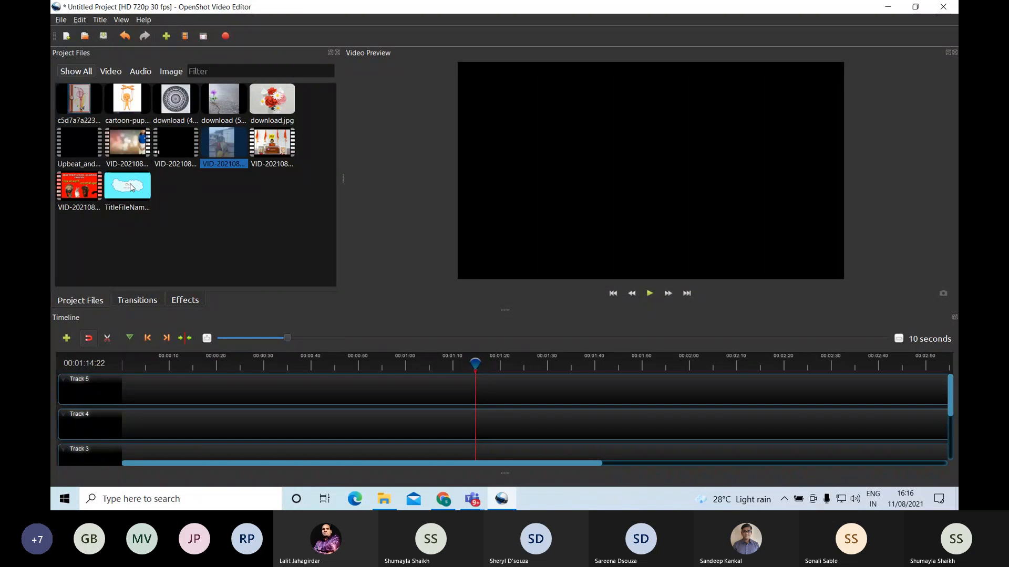
left_click_drag(131, 187, 120, 418)
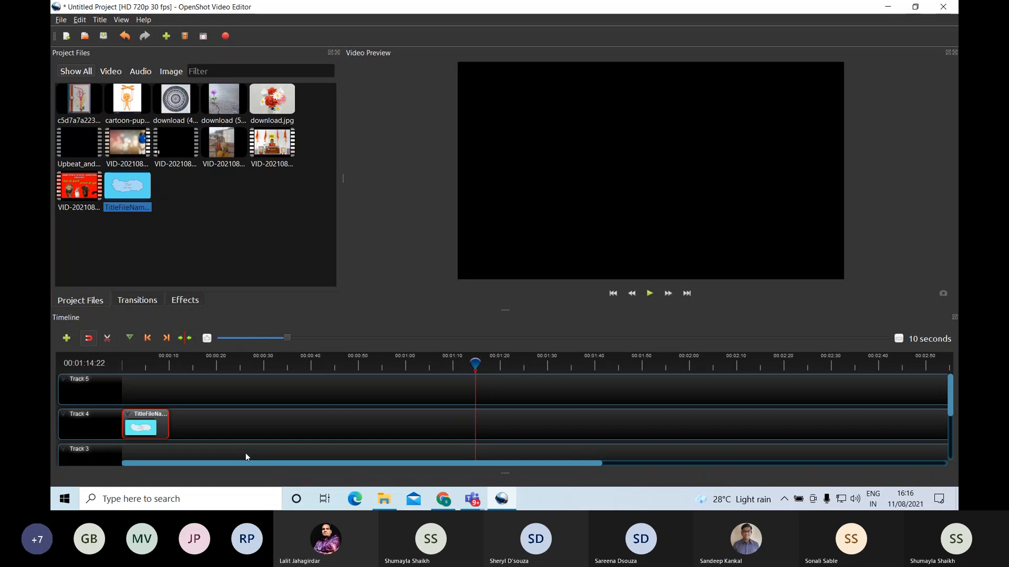
scroll(244, 453, "right", 3)
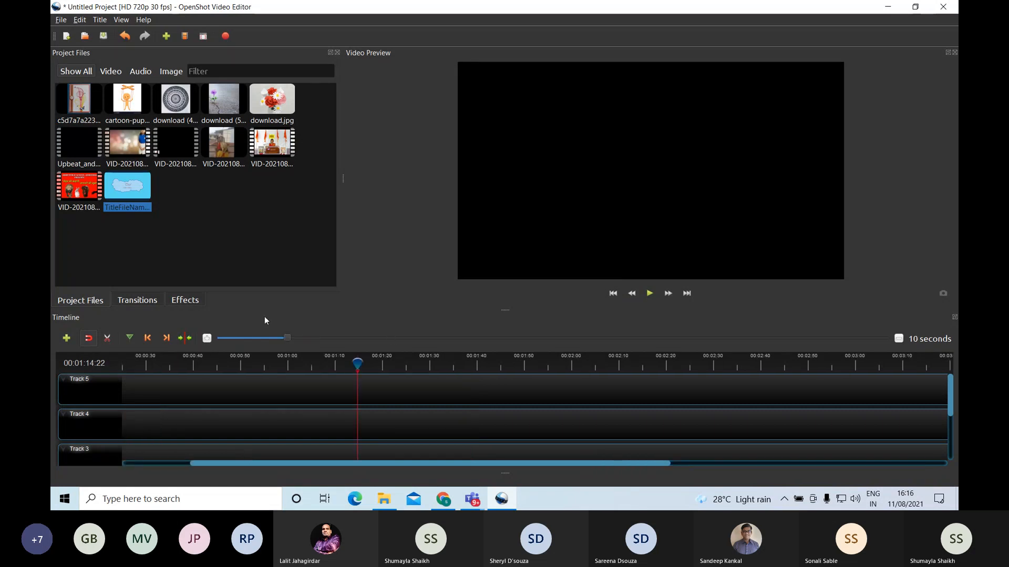
left_click_drag(299, 465, 218, 406)
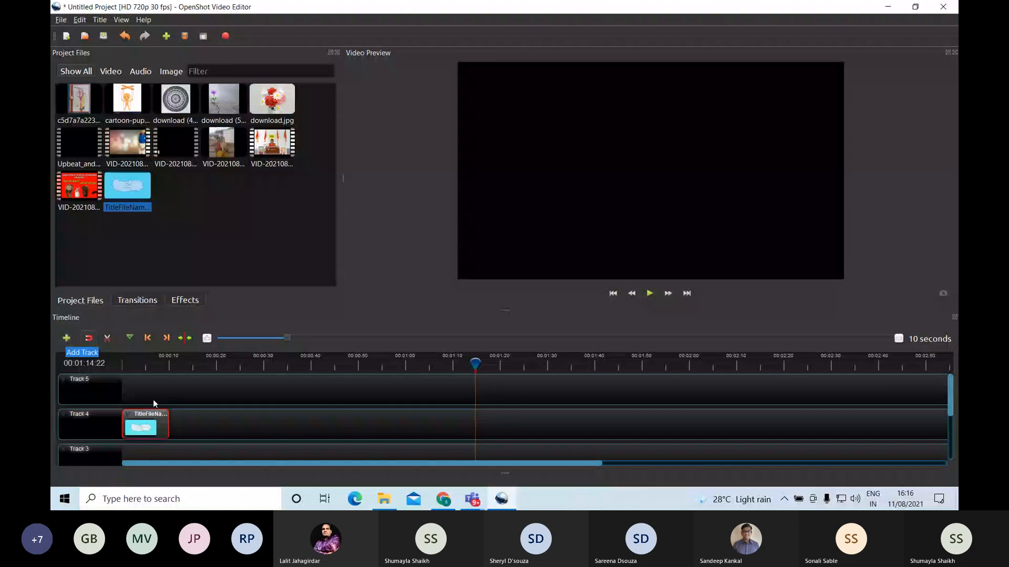
Place VID-20210804-WA0031.mp4 and VID-20210804-WA0032.mp4 one after the other behind the title on Track 4, with the timeline scale at 20 seconds.
left_click_drag(221, 143, 177, 425)
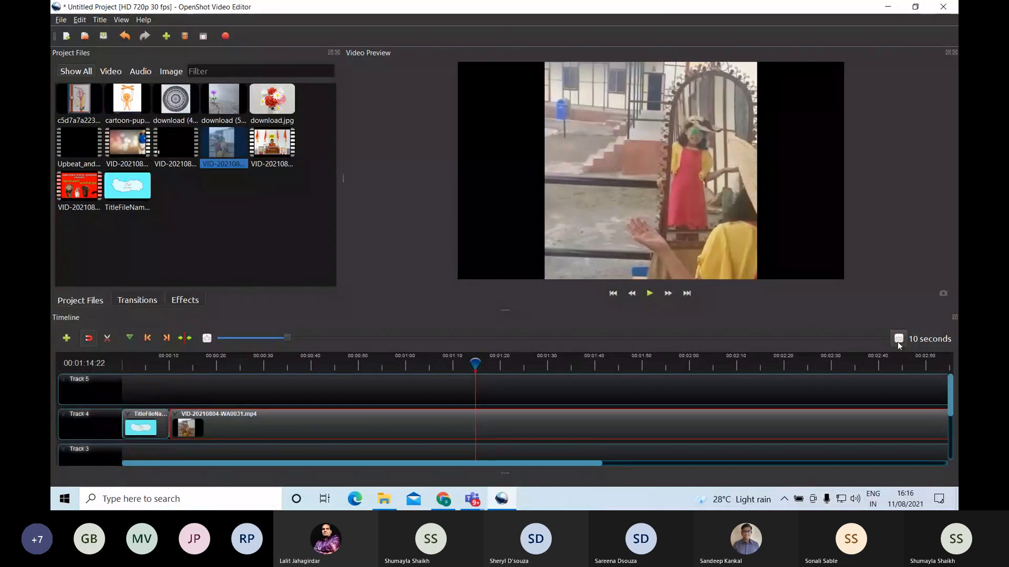
scroll(897, 342, "down", 1)
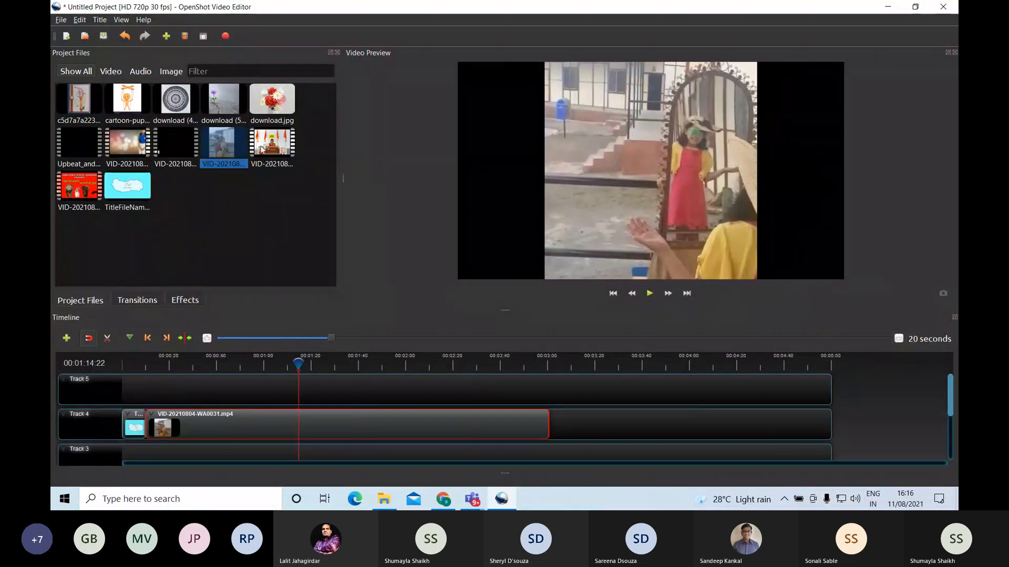
left_click_drag(272, 143, 553, 415)
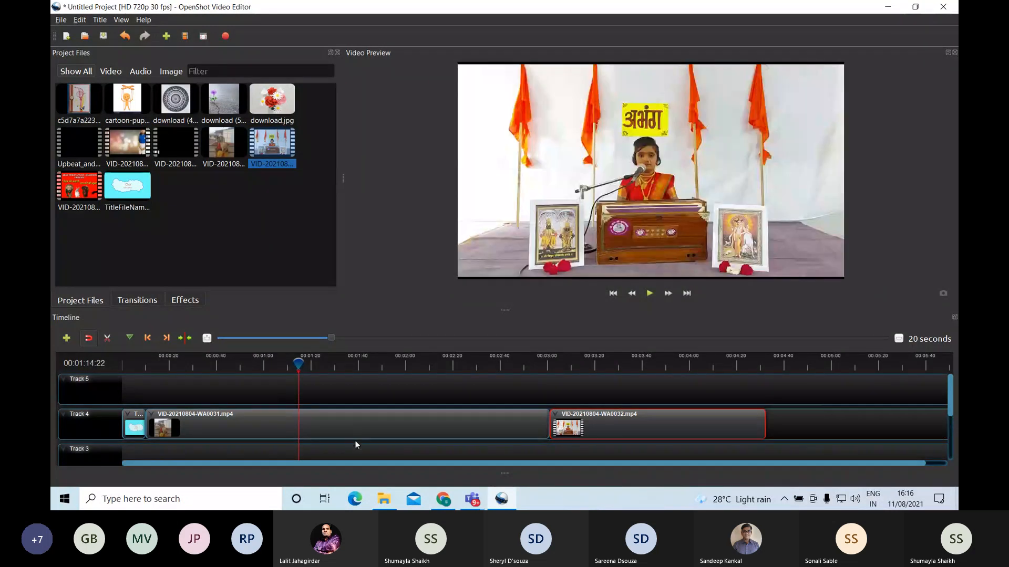
Trim the end of VID-20210804-WA0031.mp4 to about 1 minute 42 seconds on the timeline and move VID-20210804-WA0032.mp4 against it.
left_click_drag(573, 434, 601, 430)
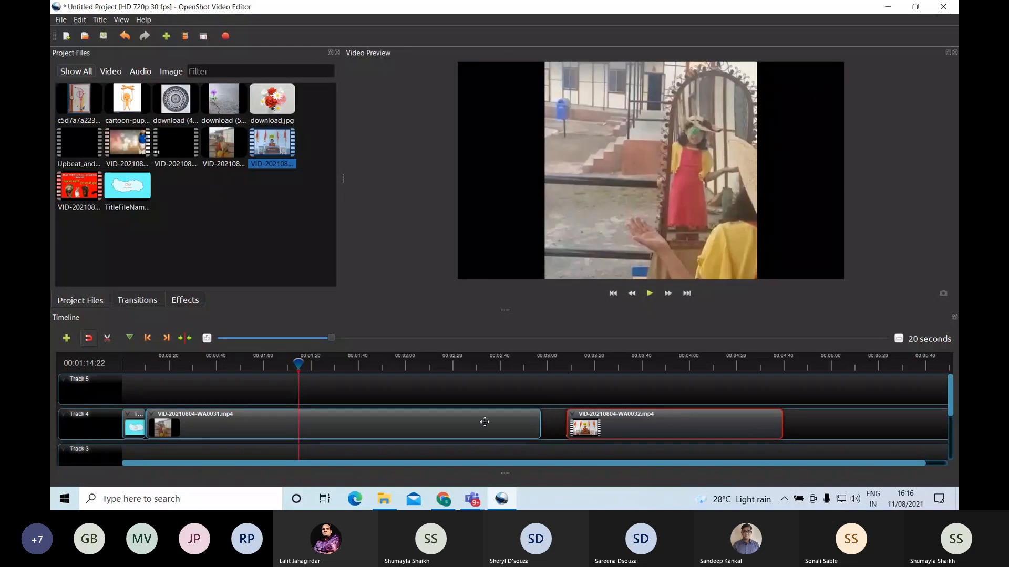
left_click_drag(540, 422, 363, 421)
left_click_drag(641, 428, 447, 427)
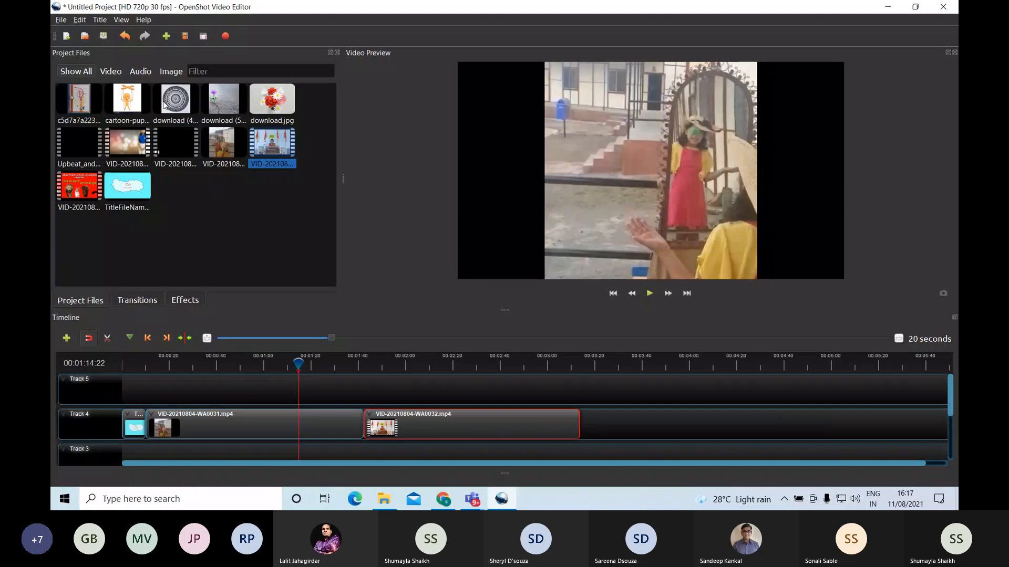
Add the mandala image and the purple flower image in sequence after the last video on Track 4.
left_click_drag(176, 100, 580, 405)
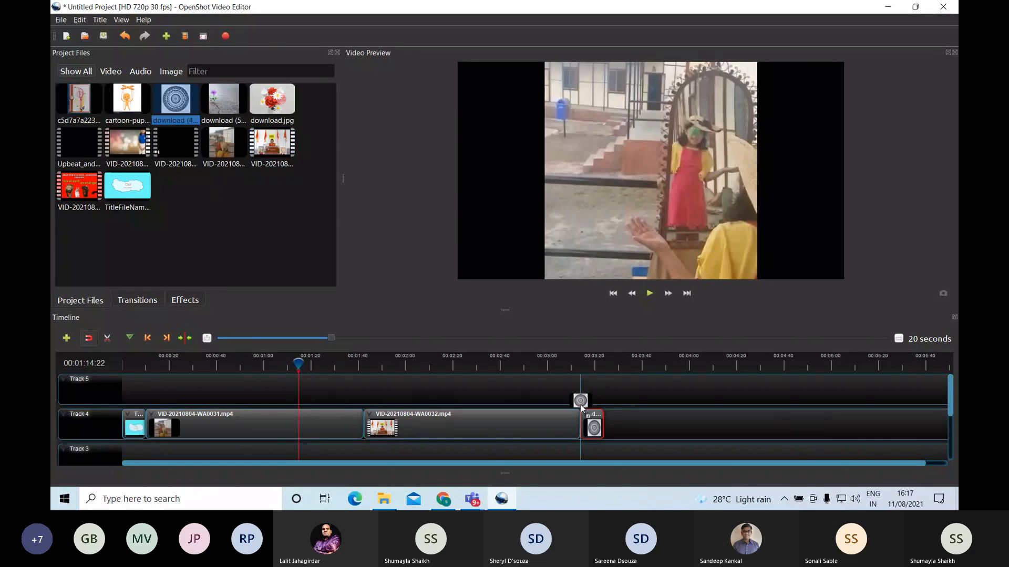
left_click_drag(223, 100, 608, 418)
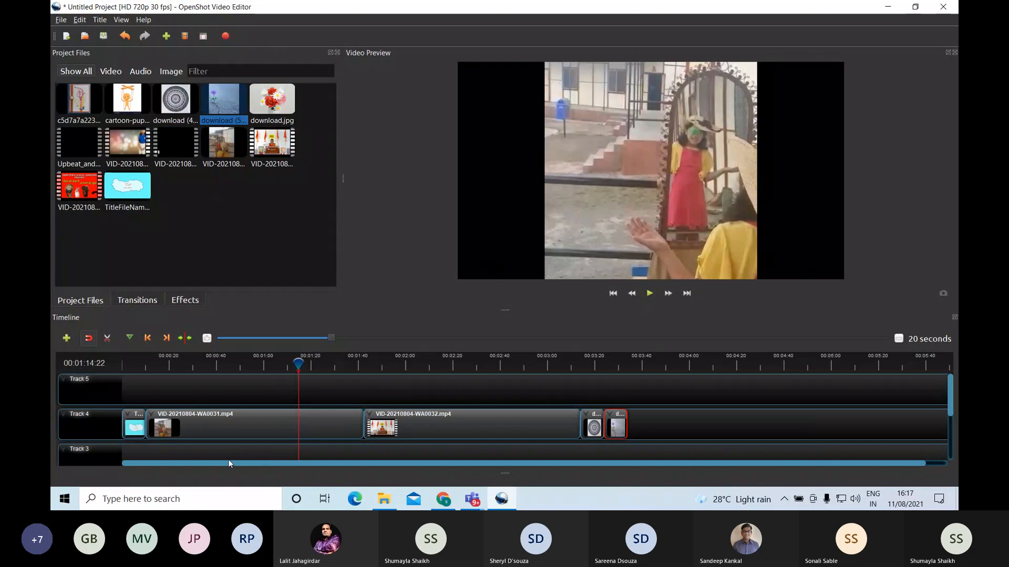
right_click(140, 417)
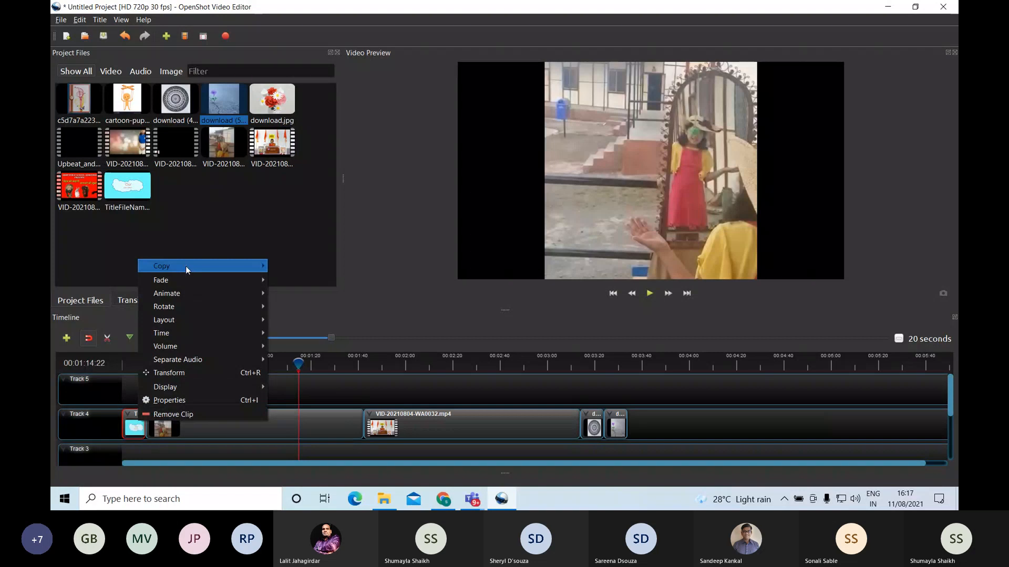
mouse_move(214, 388)
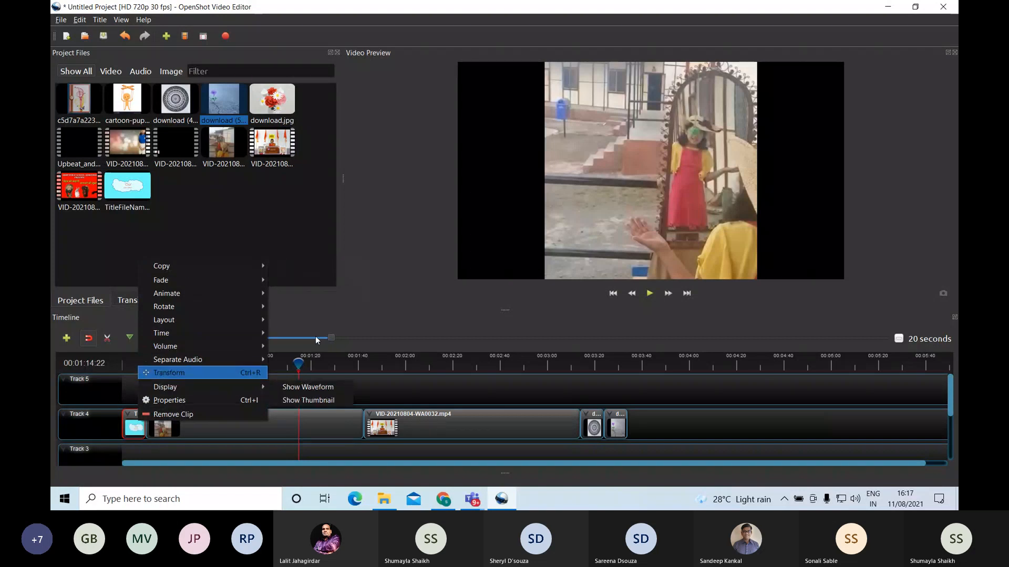
left_click(376, 314)
Move the playhead to the timeline's beginning and apply a fast fade-in to the start of the title clip on Track 4.
left_click(123, 364)
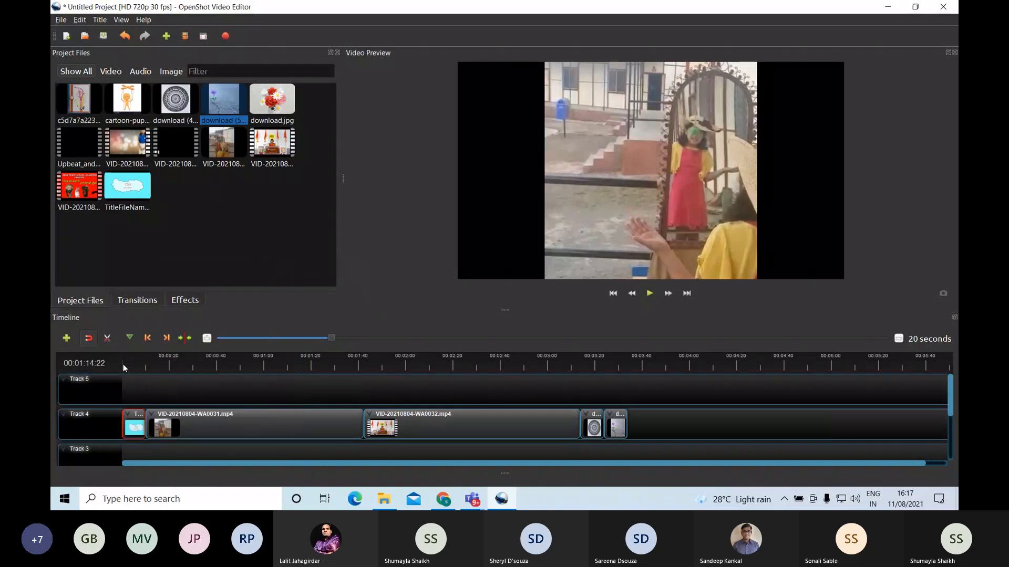
right_click(139, 422)
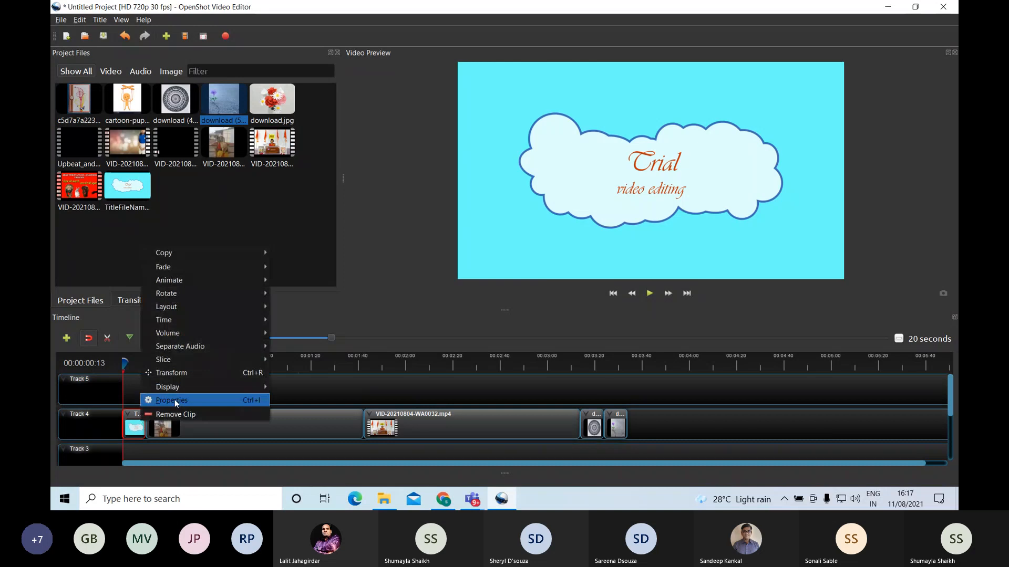
mouse_move(201, 273)
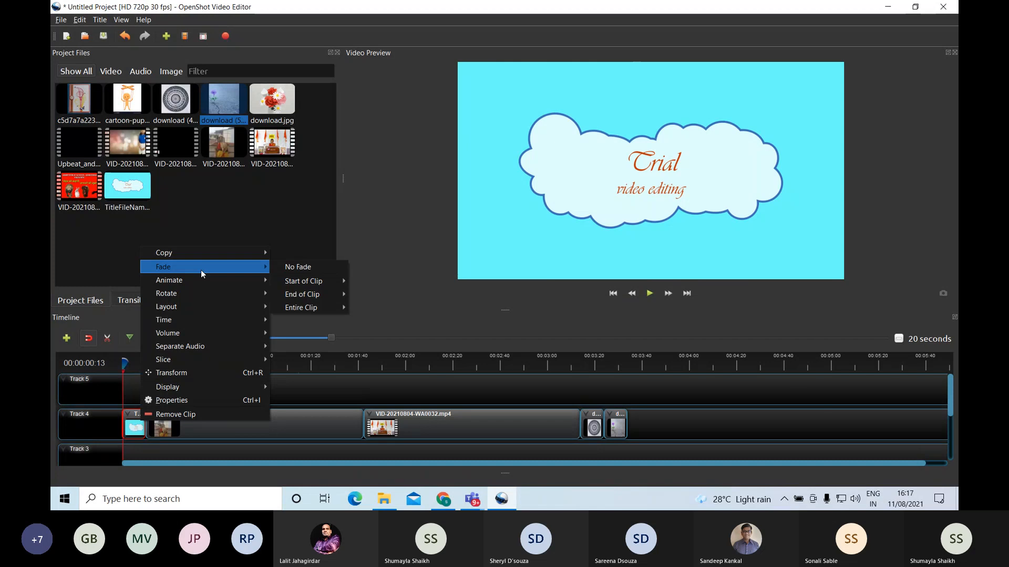
mouse_move(313, 276)
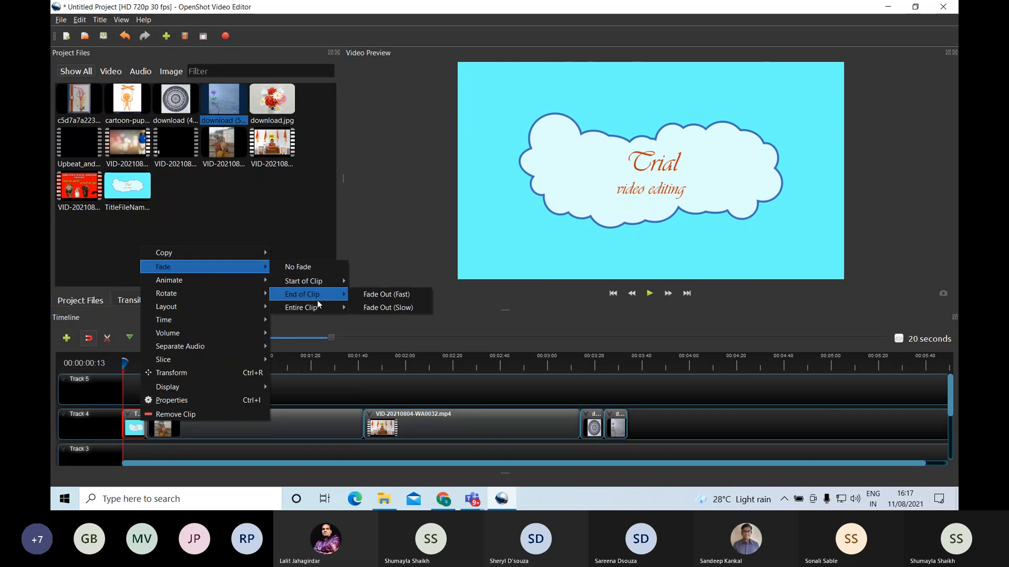
mouse_move(319, 306)
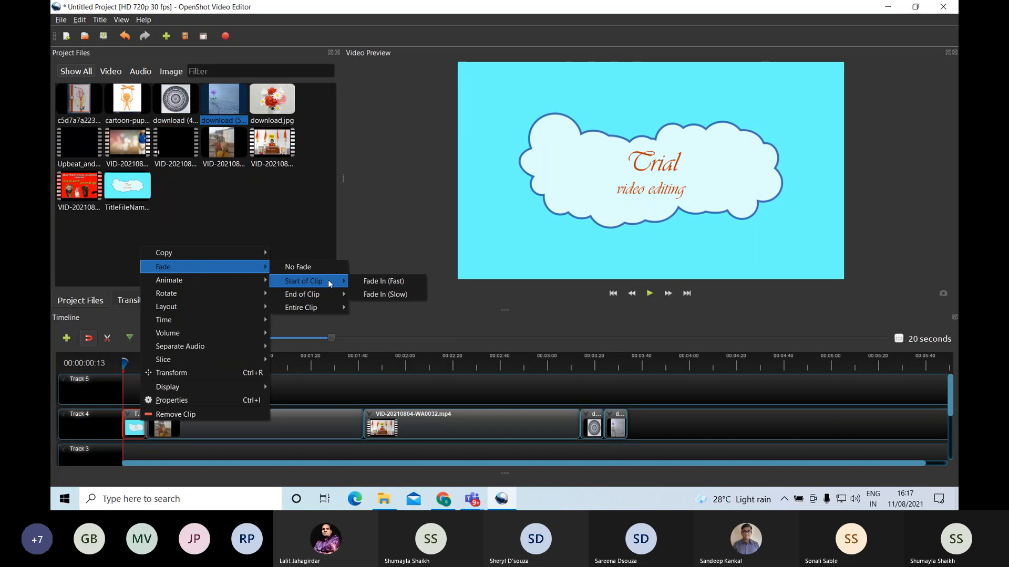
left_click(374, 284)
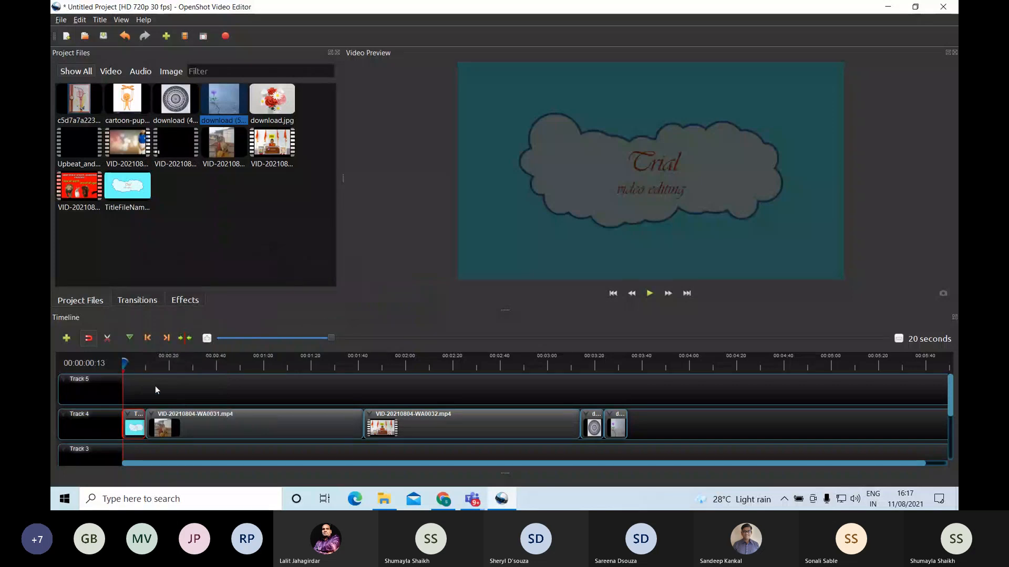
Apply a Random animation to the end of the title clip on Track 4.
right_click(135, 425)
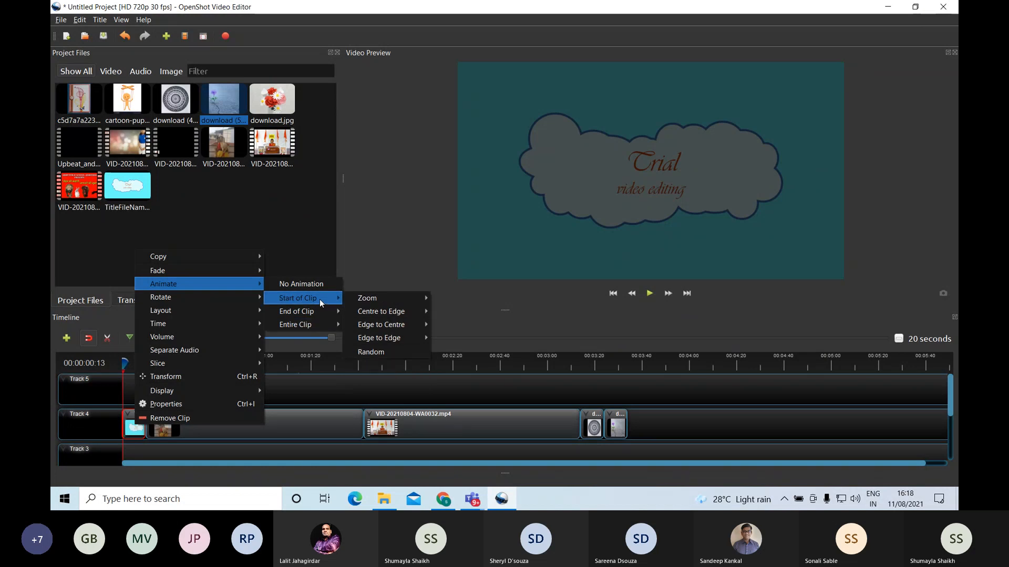
mouse_move(255, 298)
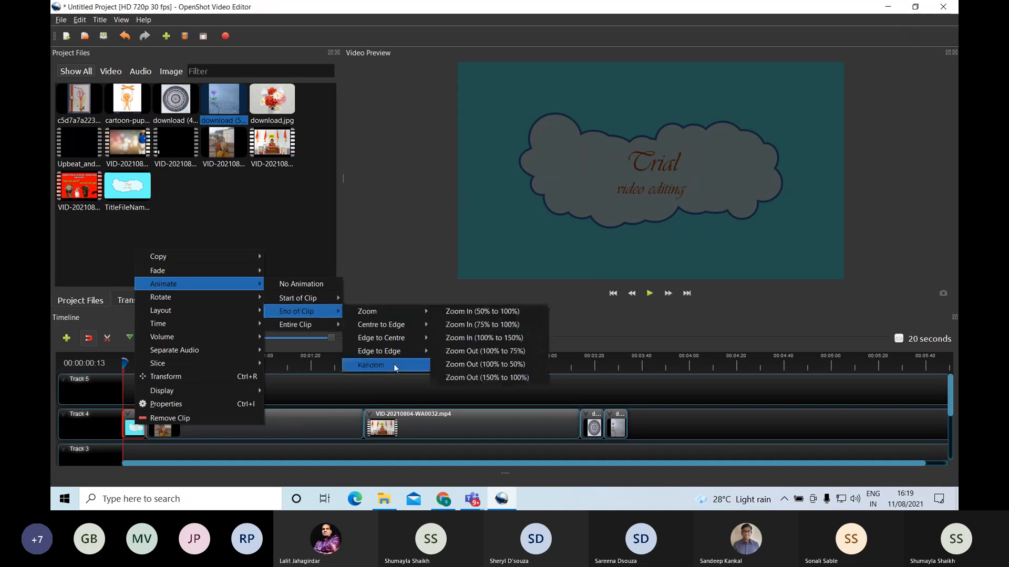
left_click(393, 364)
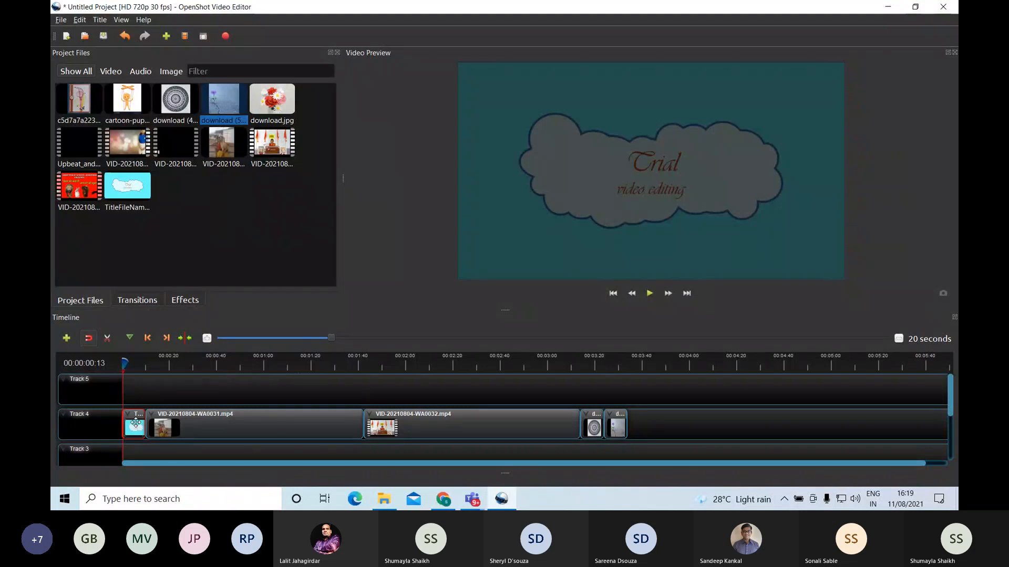
Review the title clip's fast and slow time options, and apply a 2-second freeze to it.
right_click(135, 423)
mouse_move(190, 301)
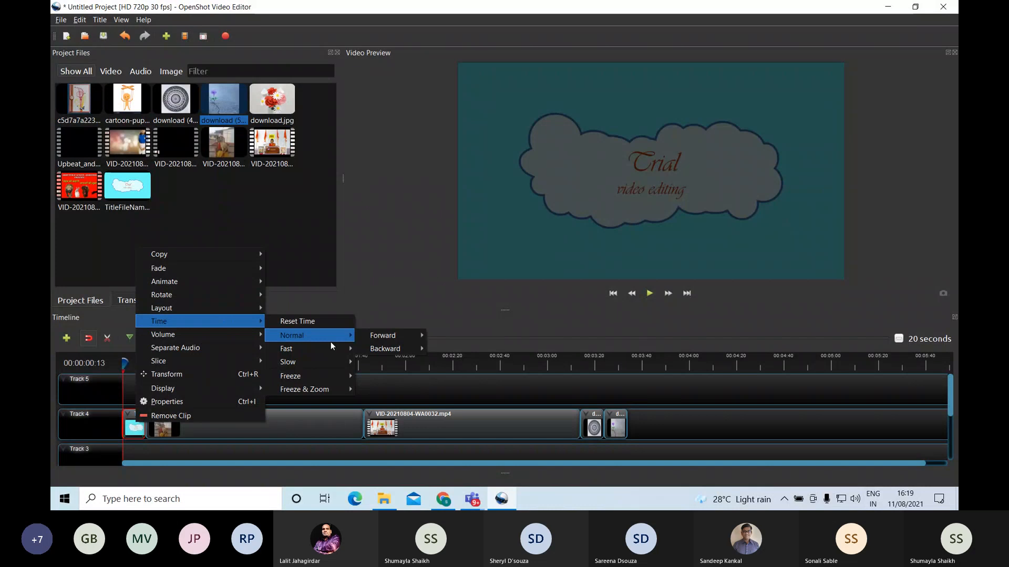
mouse_move(345, 350)
mouse_move(407, 351)
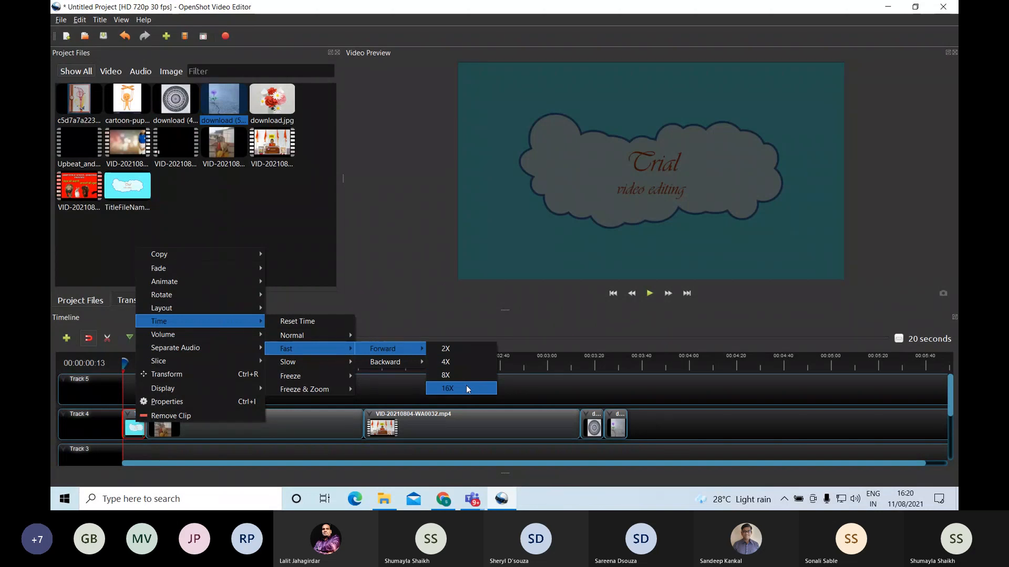
mouse_move(329, 362)
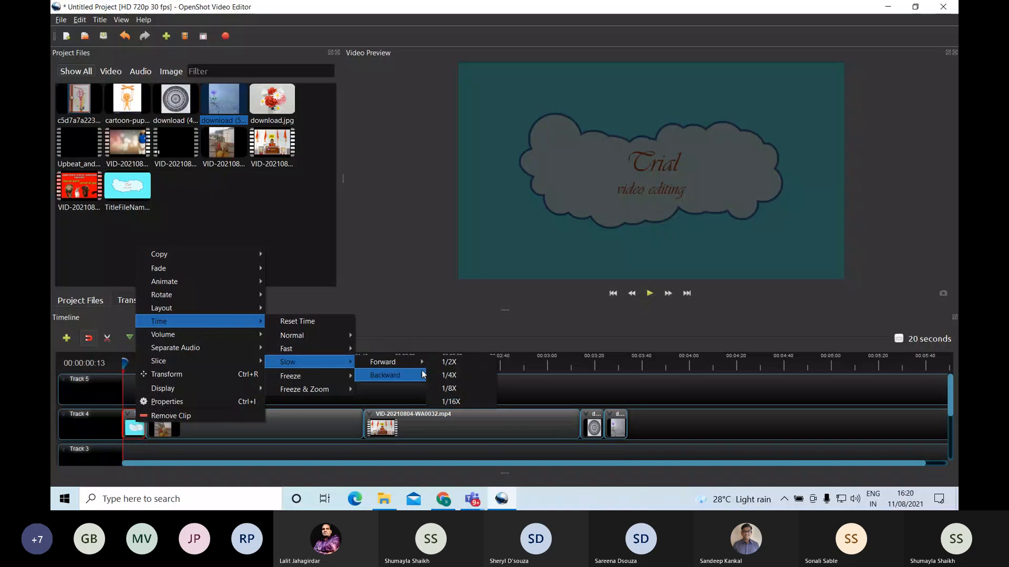
mouse_move(422, 376)
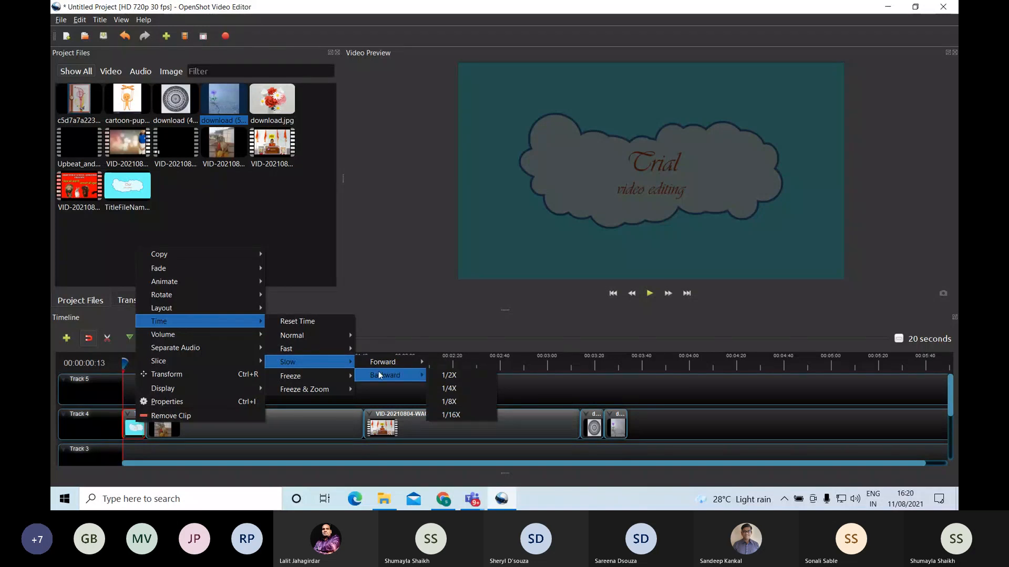
mouse_move(355, 377)
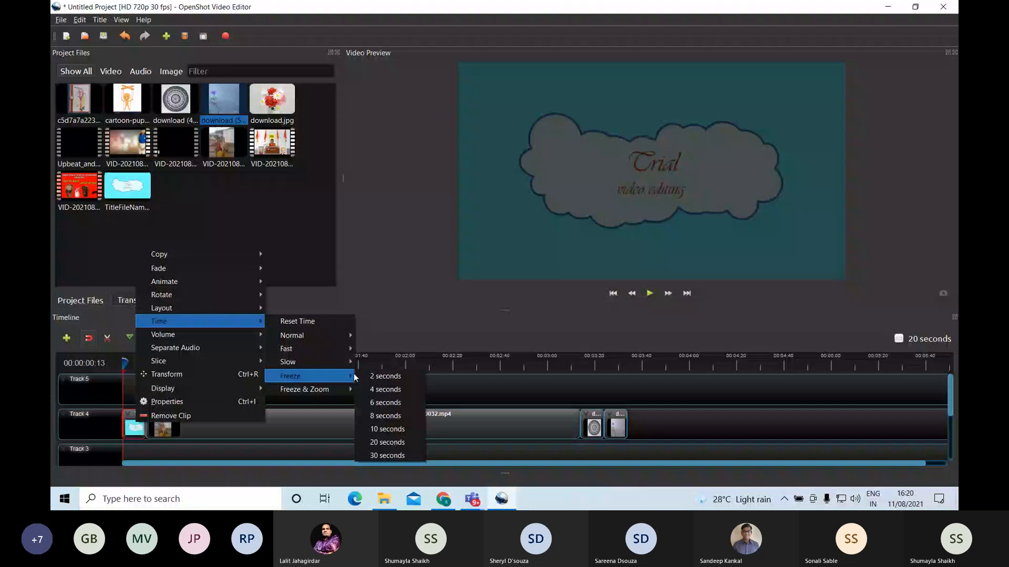
left_click(392, 375)
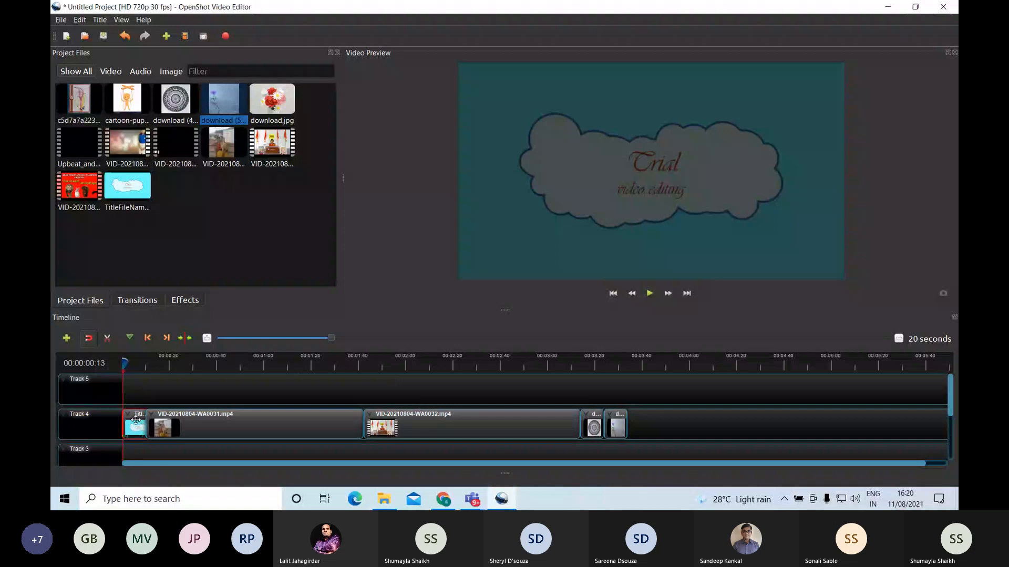
right_click(135, 422)
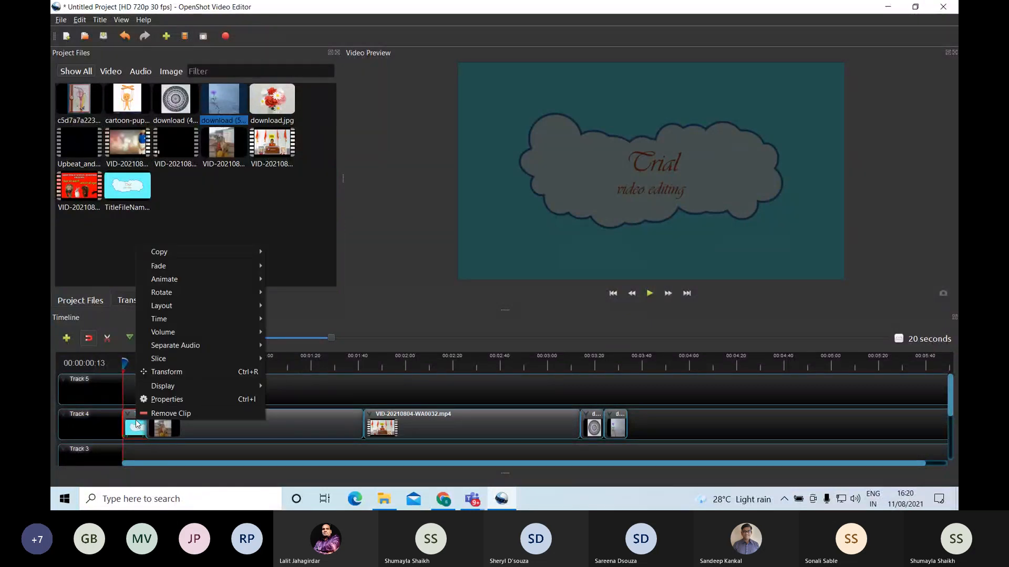
mouse_move(202, 335)
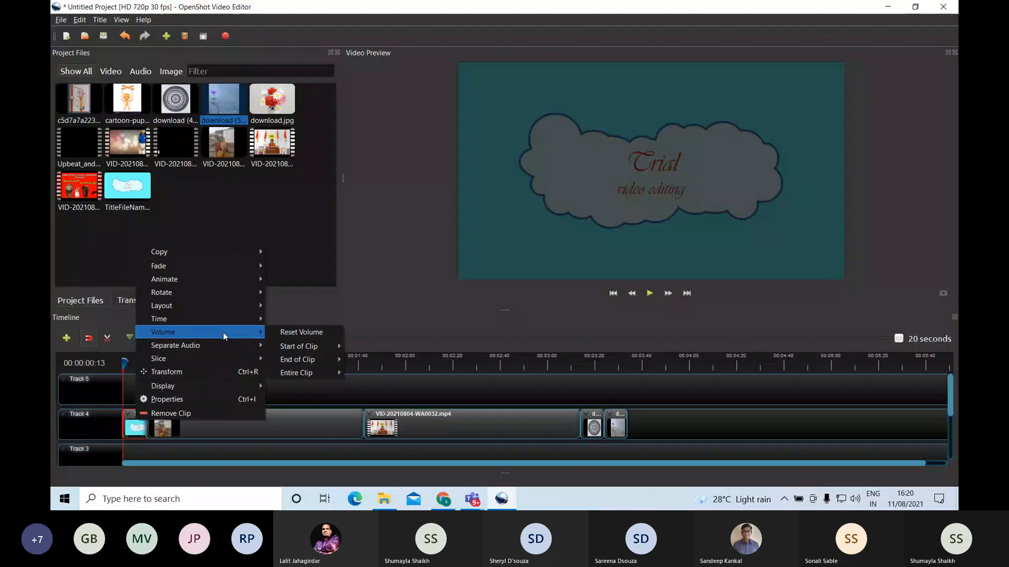
left_click(144, 422)
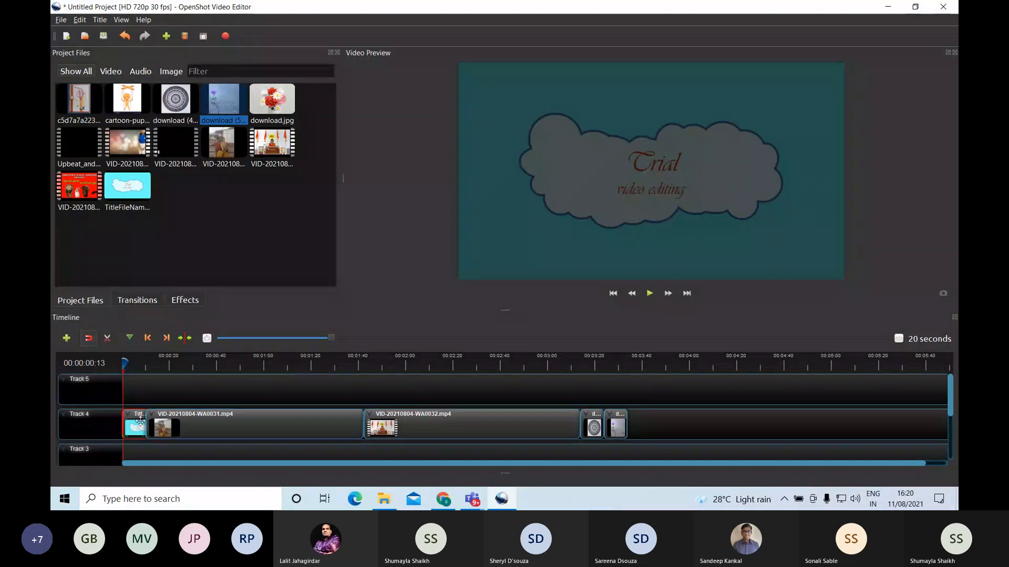
Apply a fast fade-out to the end of VID-20210804-WA0031.mp4 on Track 4.
left_click(192, 422)
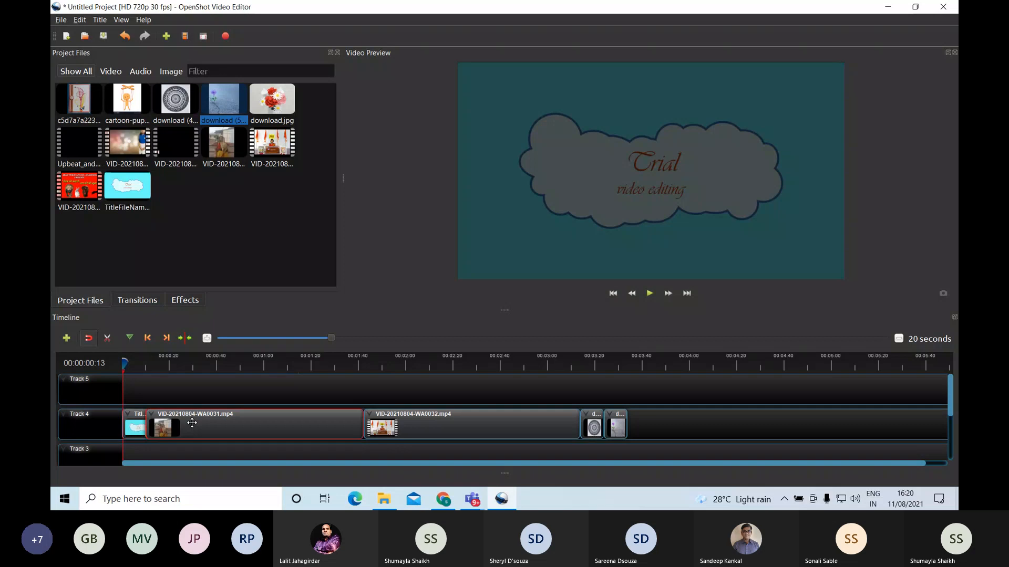
right_click(192, 423)
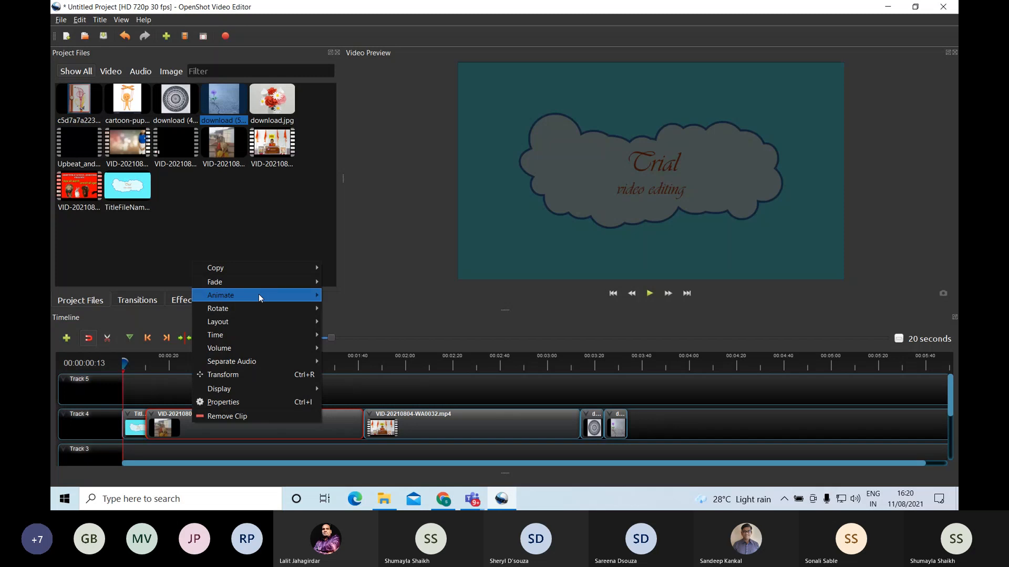
left_click(309, 436)
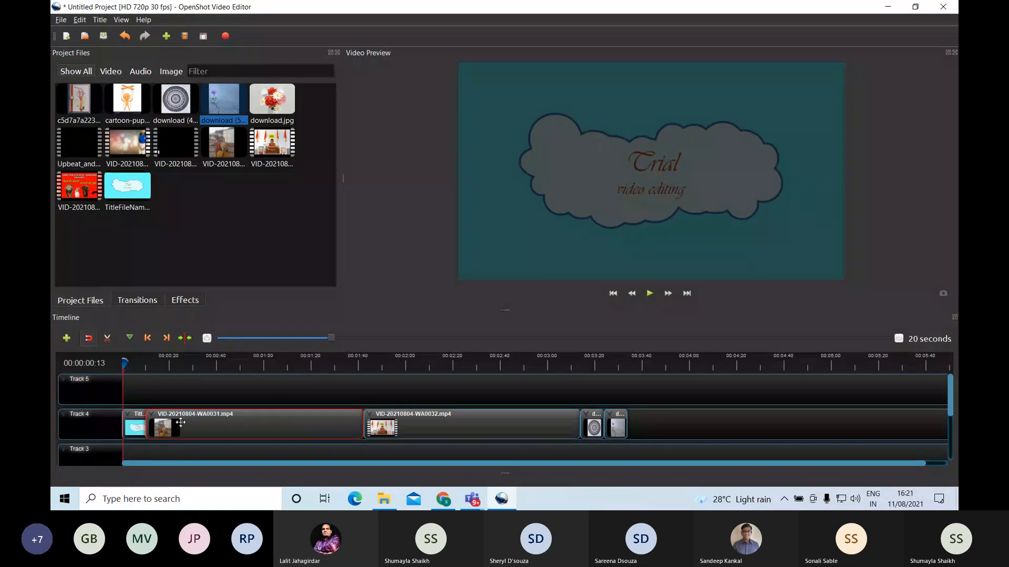
right_click(208, 425)
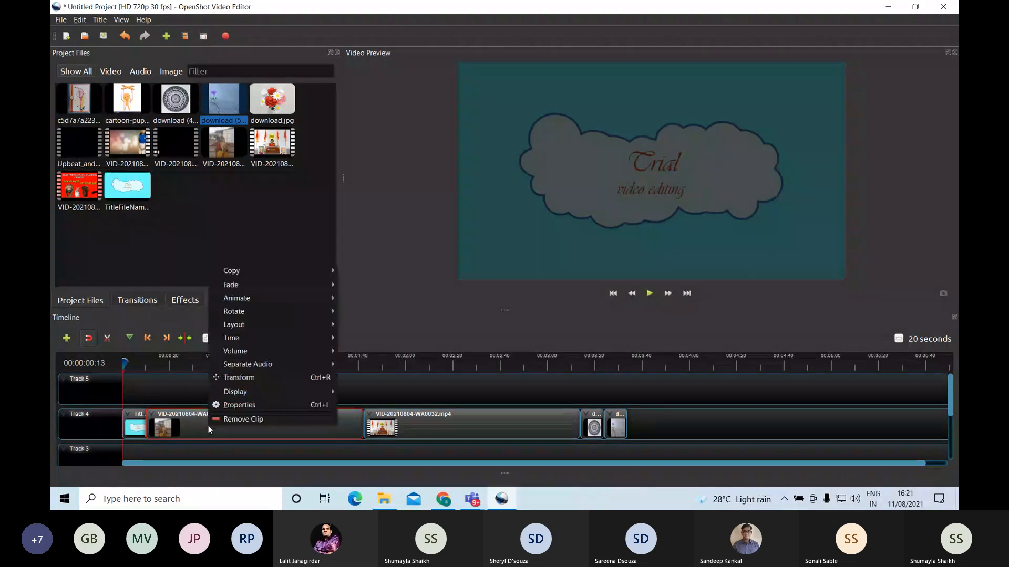
mouse_move(324, 288)
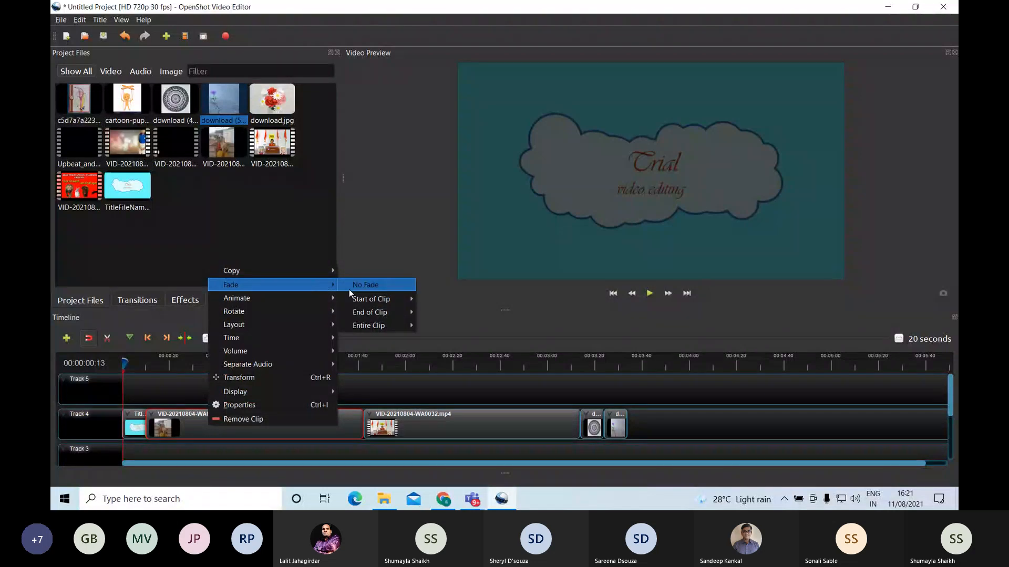
mouse_move(370, 312)
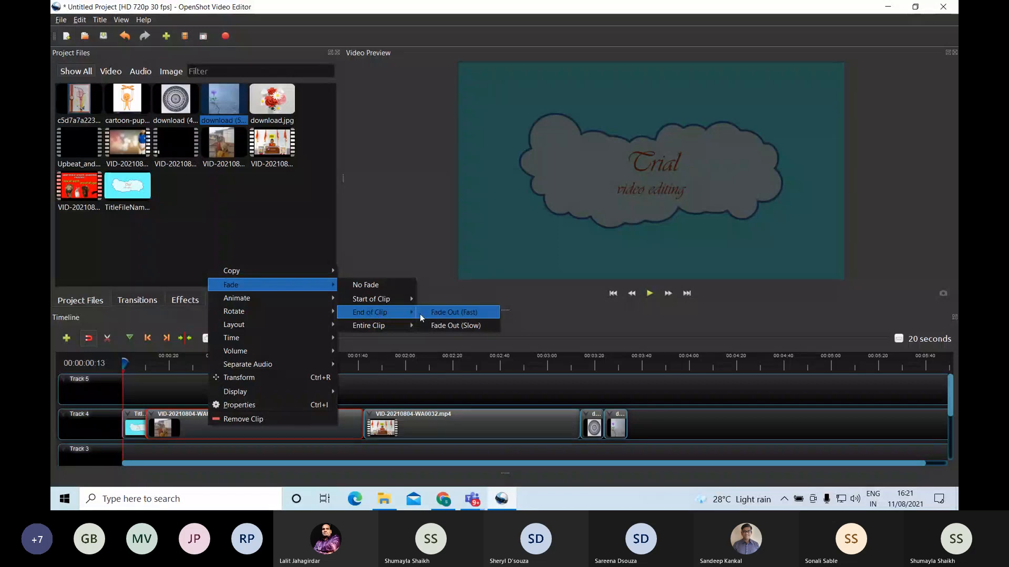
left_click(452, 314)
Apply a Zoom animation to the start of VID-20210804-WA0031.mp4.
right_click(265, 418)
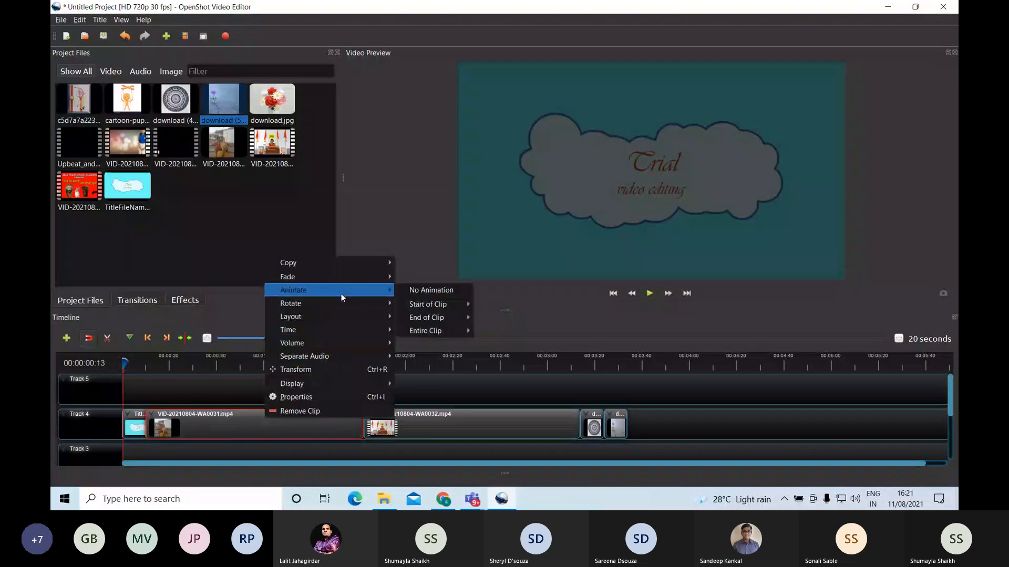
mouse_move(468, 309)
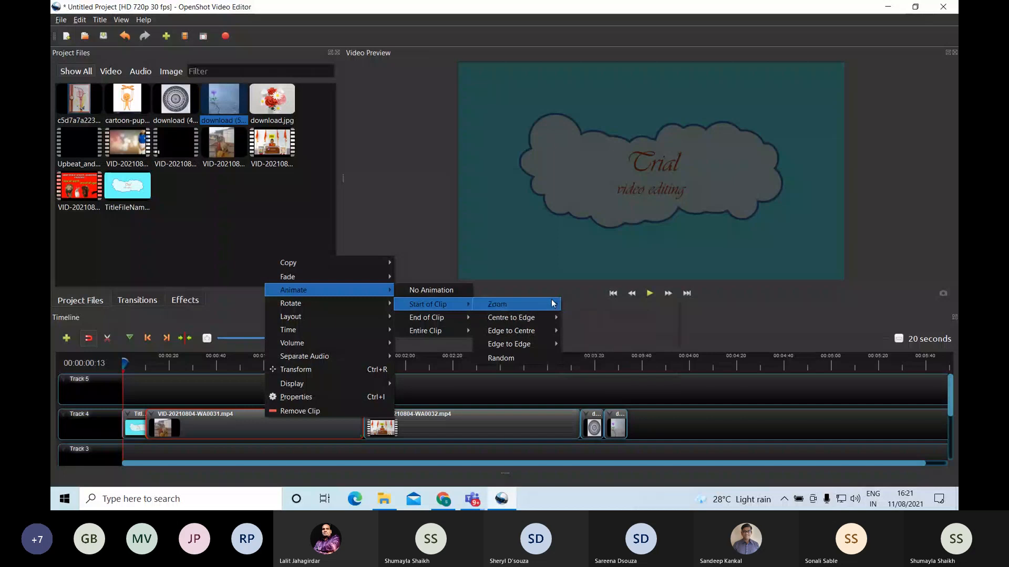
mouse_move(553, 303)
left_click(589, 298)
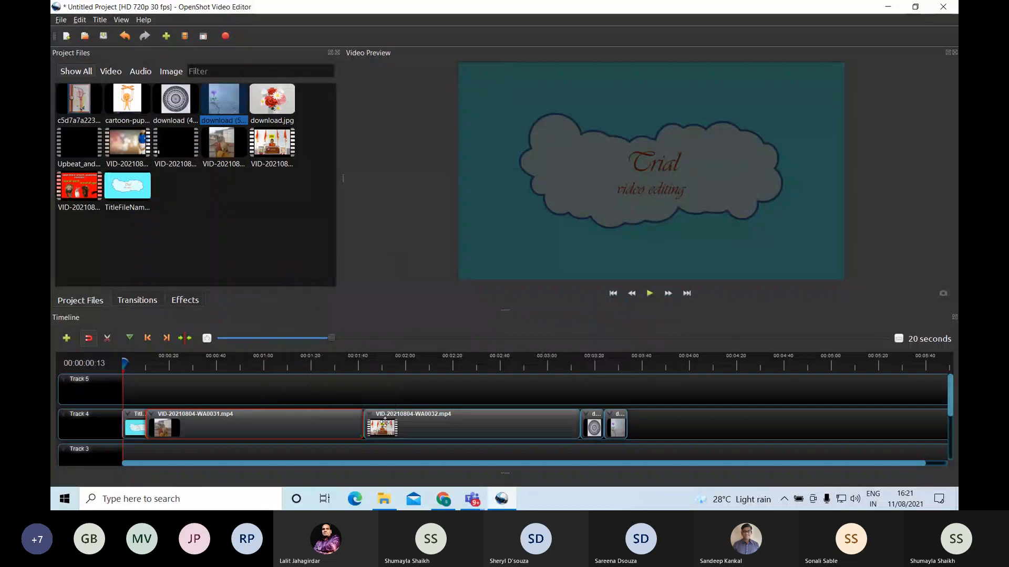
Slow VID-20210804-WA0031.mp4 to 1/2X forward playback.
right_click(307, 432)
mouse_move(411, 304)
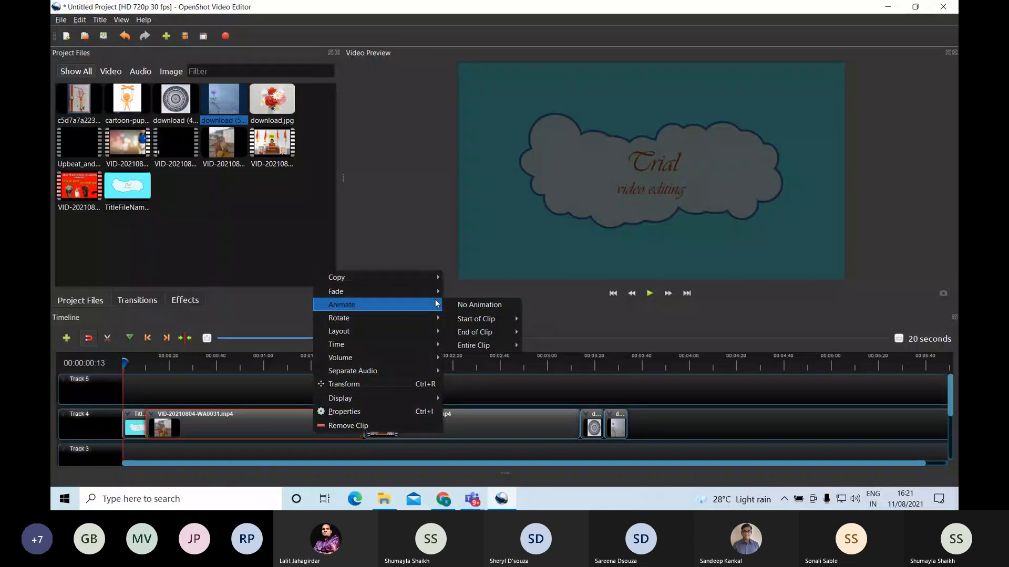
mouse_move(445, 293)
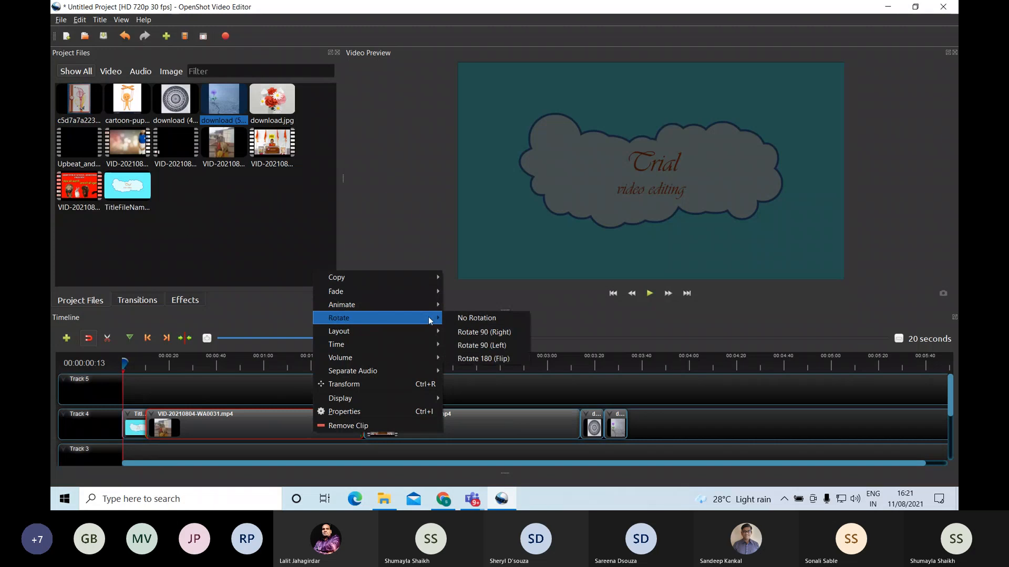
mouse_move(440, 346)
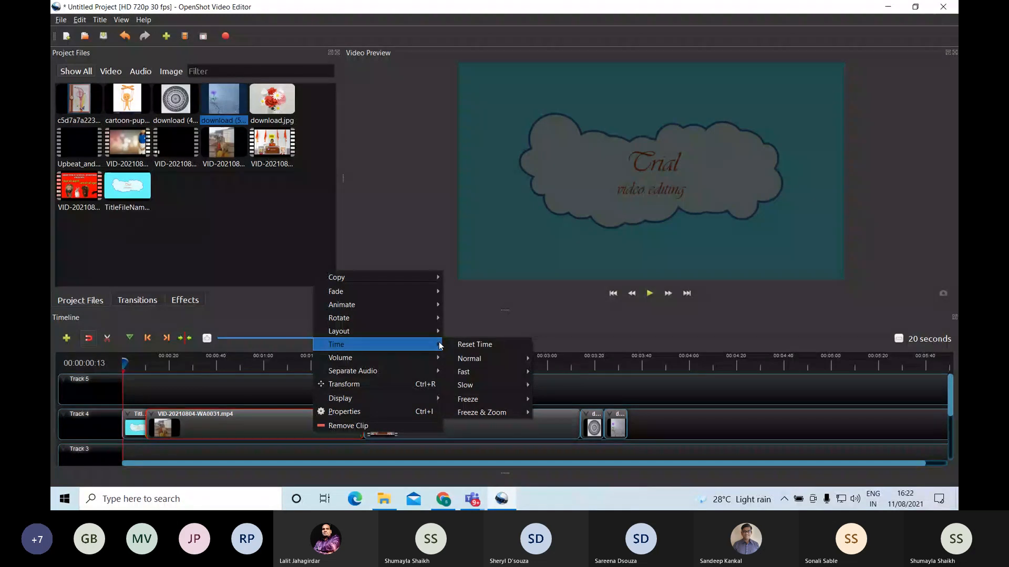
mouse_move(505, 387)
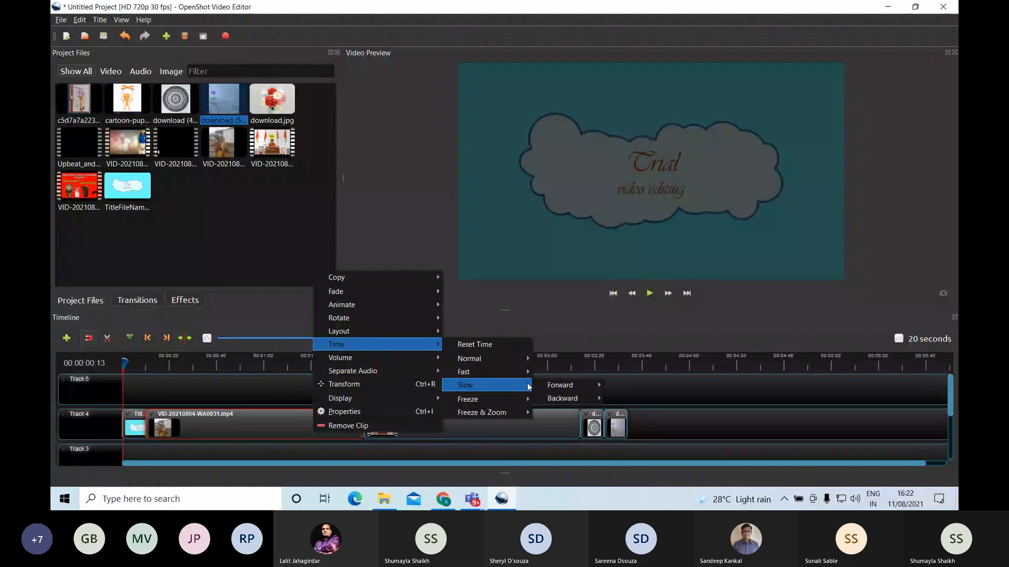
mouse_move(551, 388)
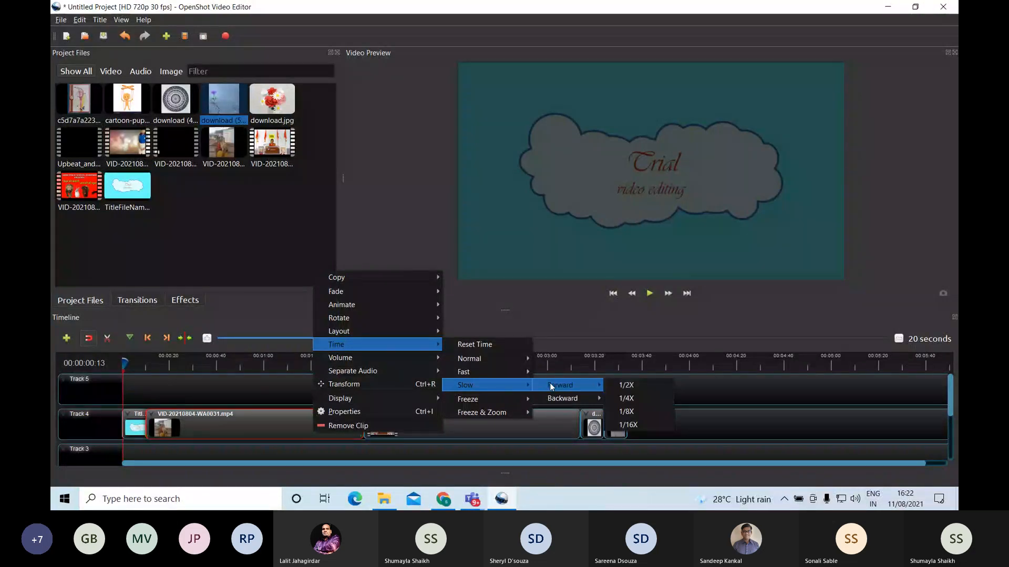
left_click(642, 380)
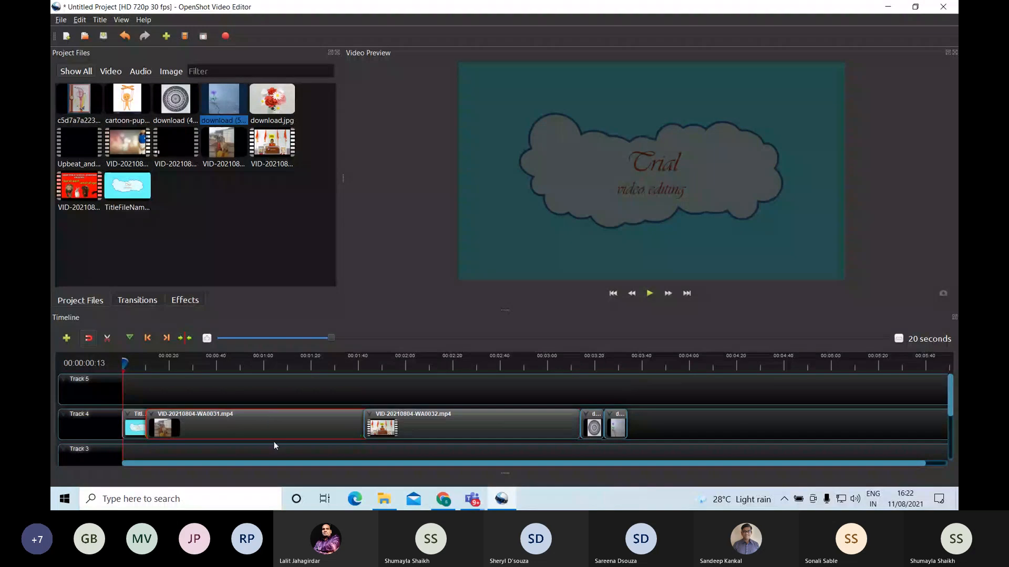
right_click(269, 418)
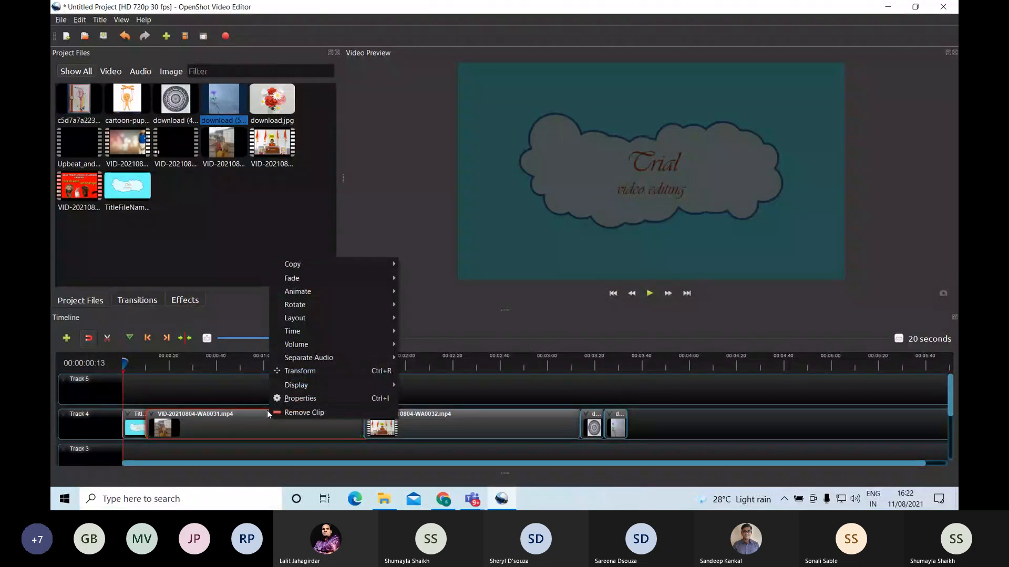
mouse_move(322, 345)
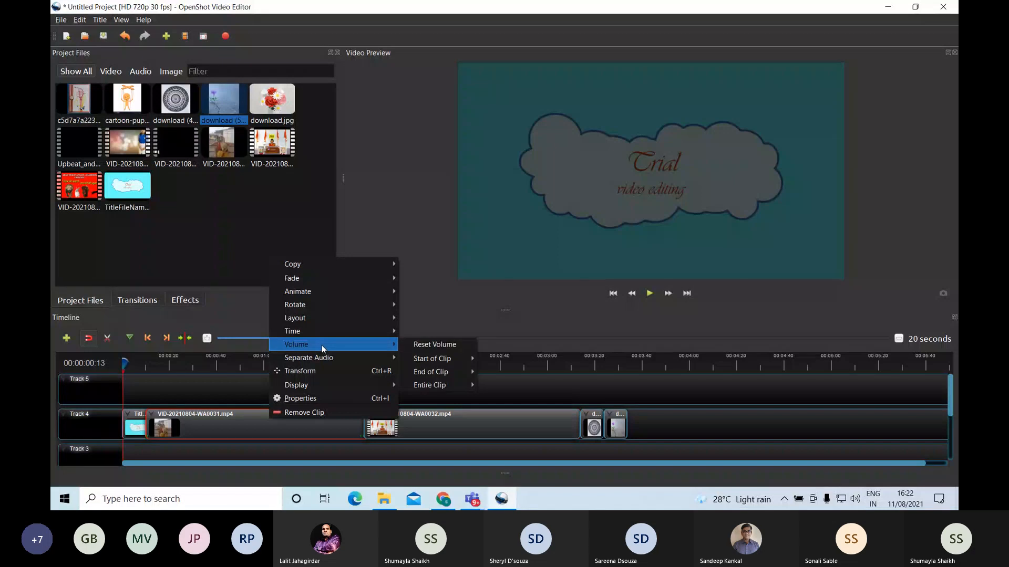
left_click(427, 408)
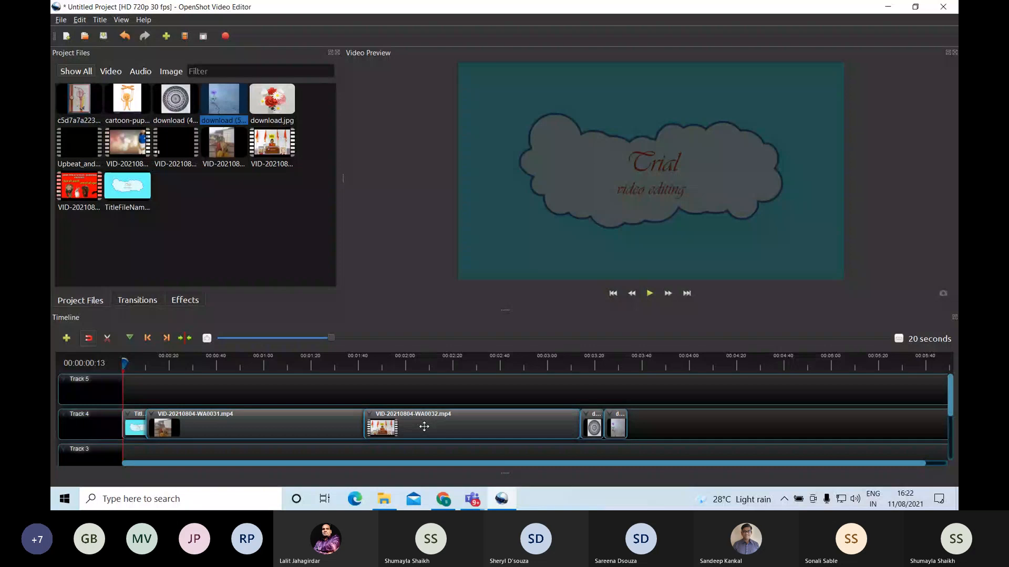
Separate the audio of VID-20210804-WA0031.mp4 as a single clip with all channels, and remove that audio clip from Track 3.
right_click(333, 424)
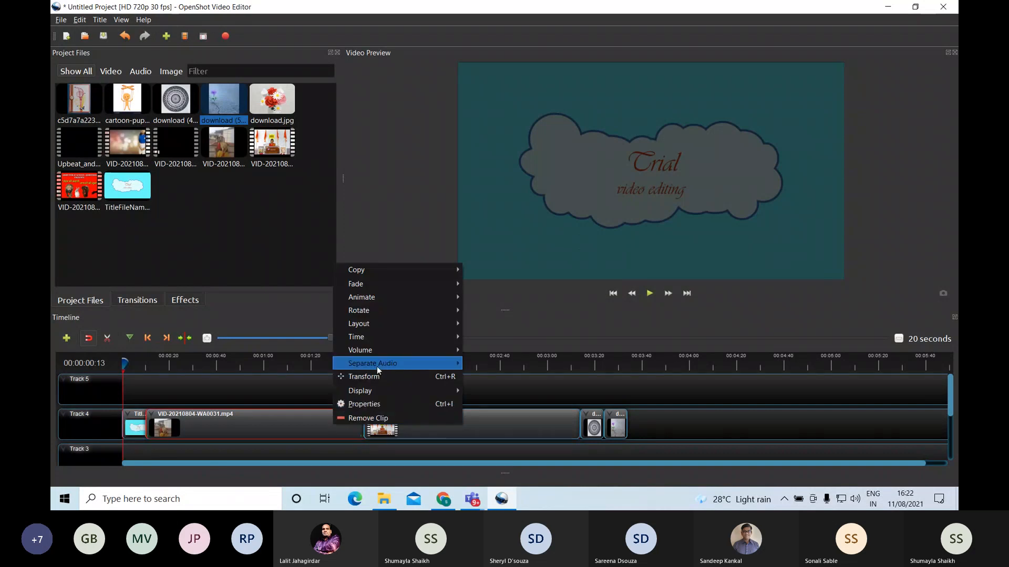
mouse_move(379, 358)
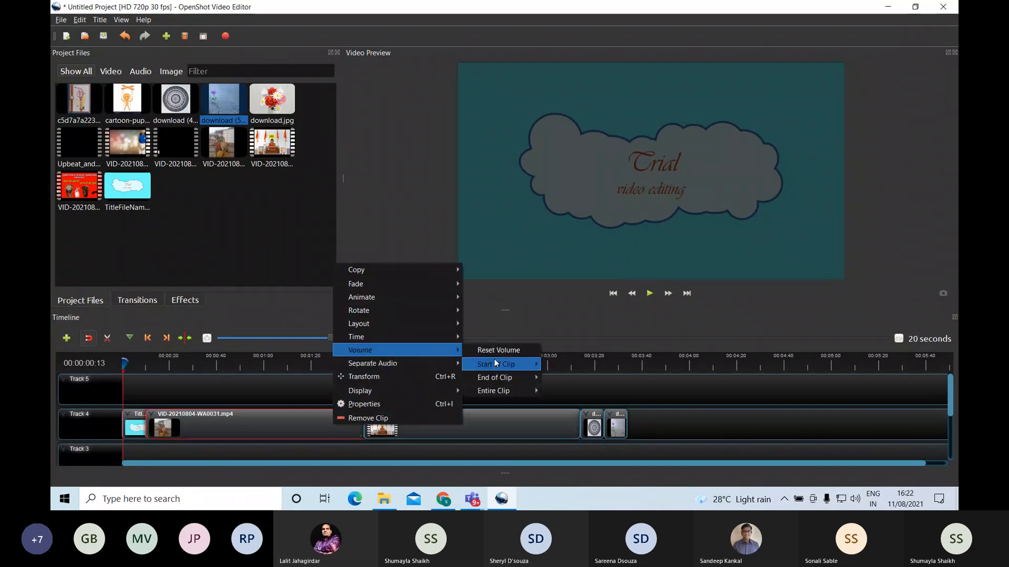
mouse_move(456, 364)
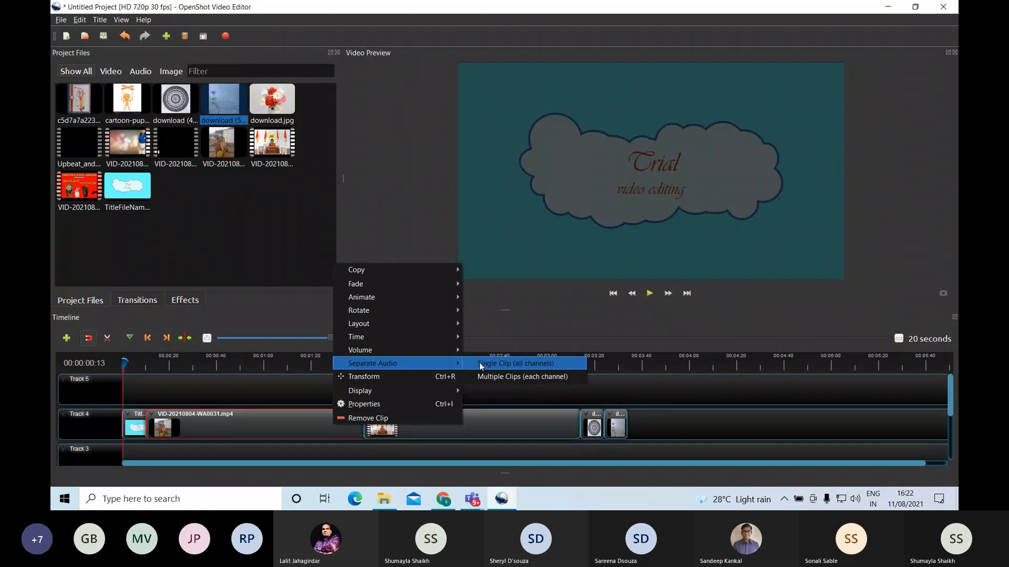
left_click(480, 363)
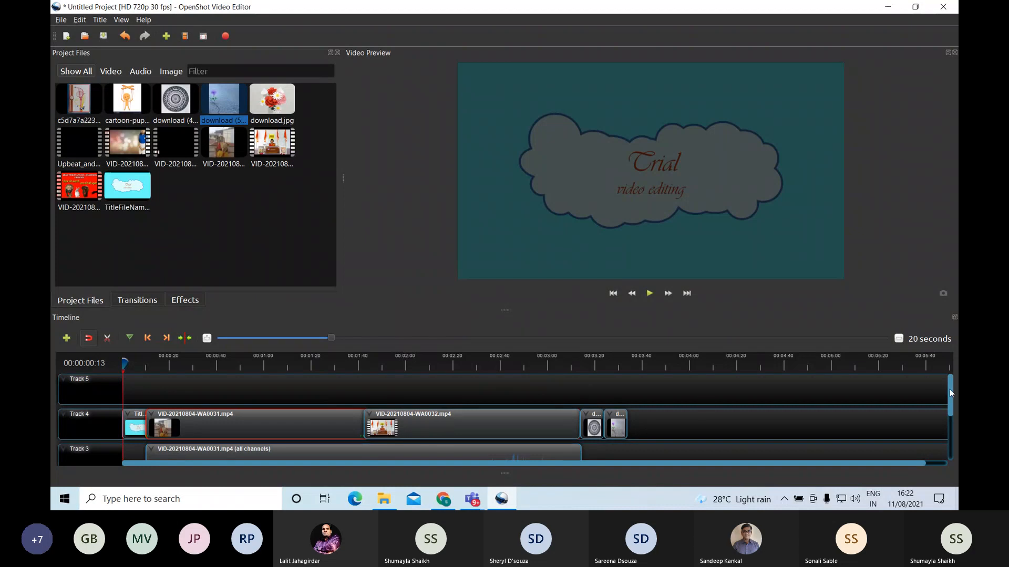
scroll(949, 389, "down", 1)
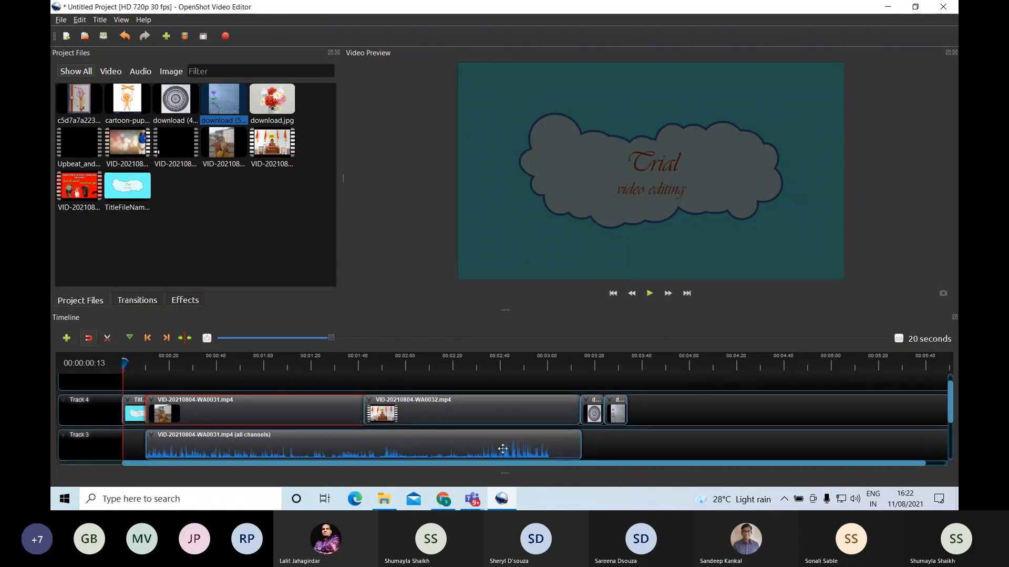
right_click(429, 440)
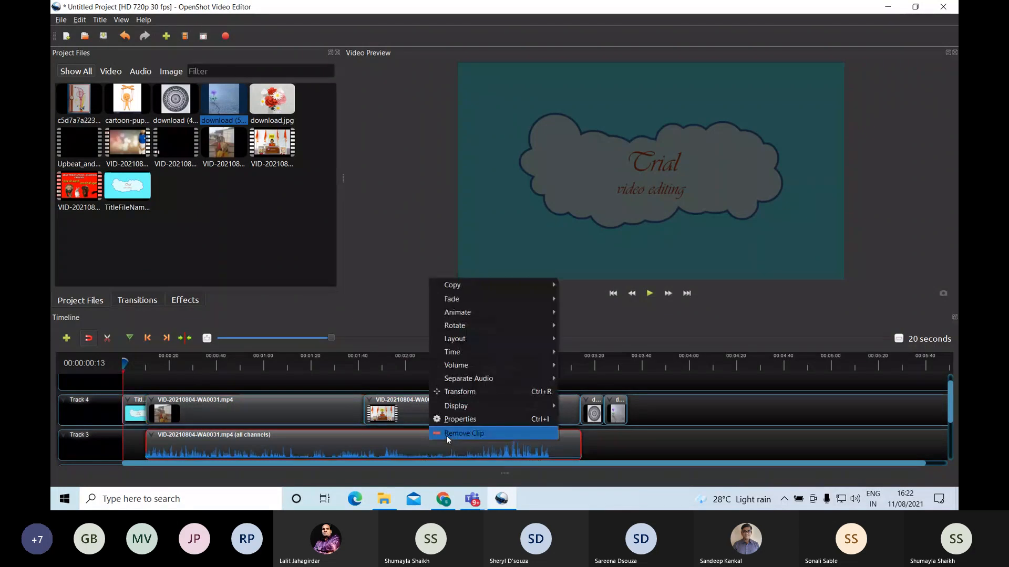
left_click(446, 436)
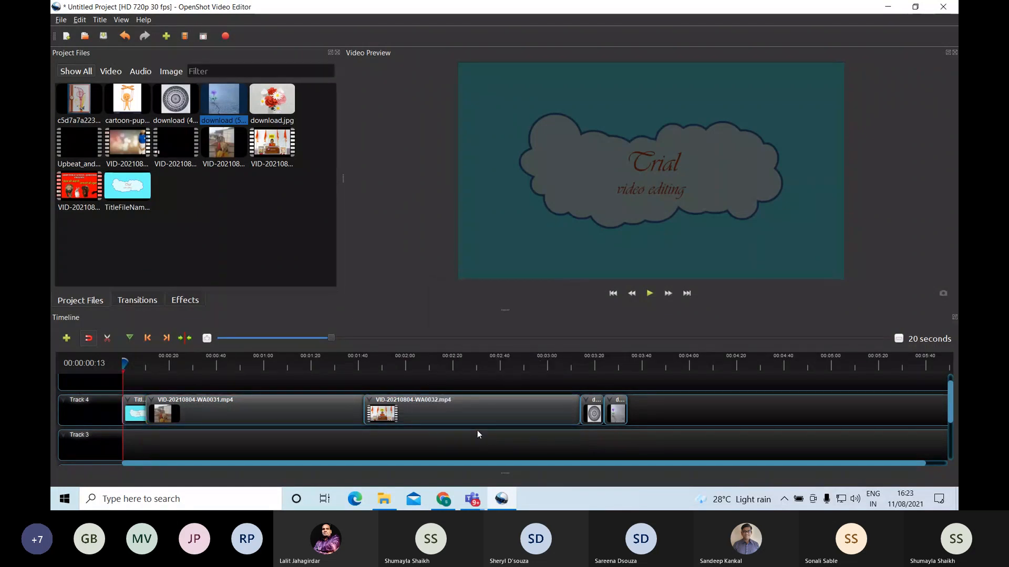
Separate the audio of VID-20210804-WA0032.mp4 as a single clip with all channels, and remove that audio clip from Track 3.
right_click(434, 409)
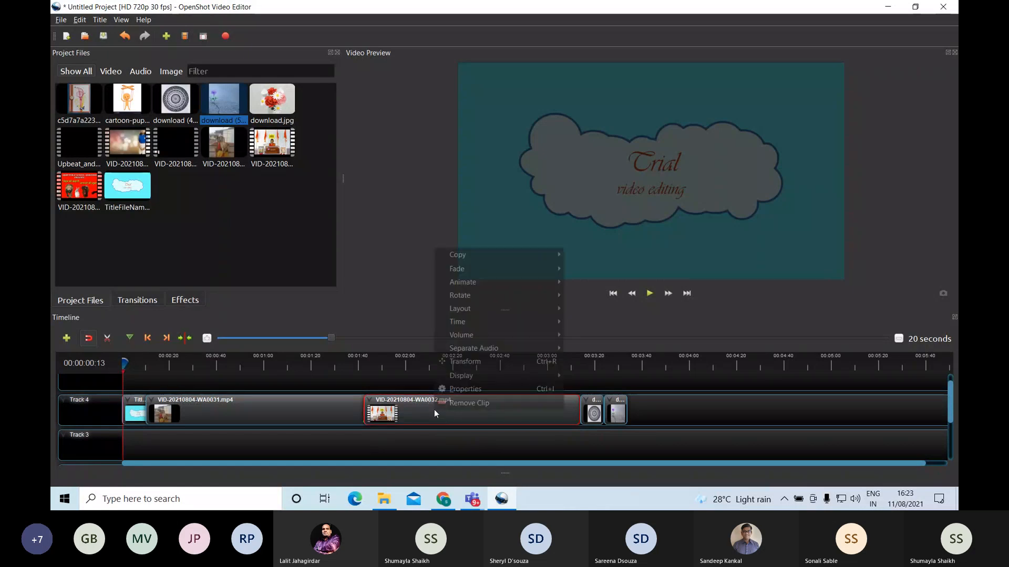
mouse_move(484, 352)
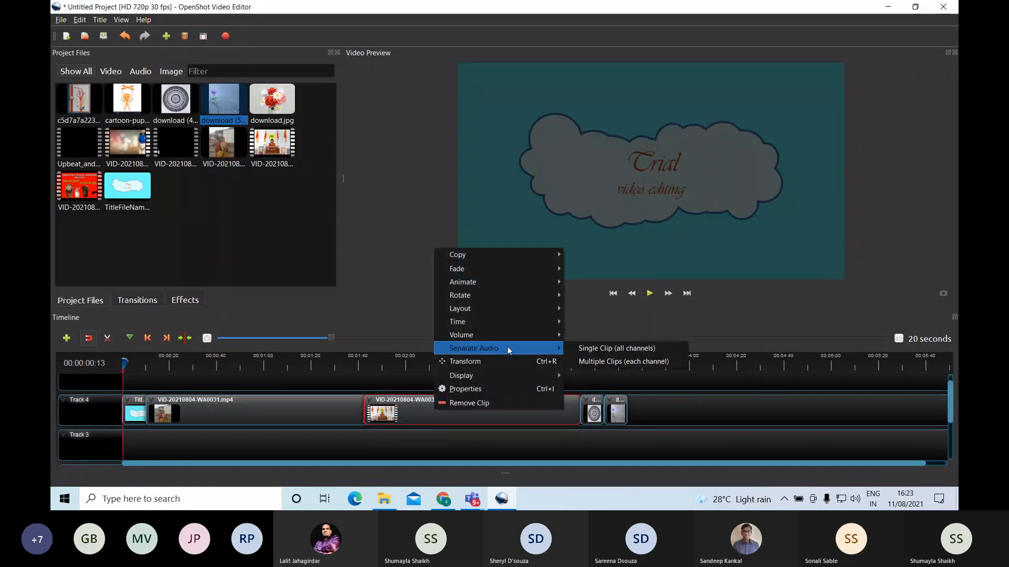
left_click(575, 347)
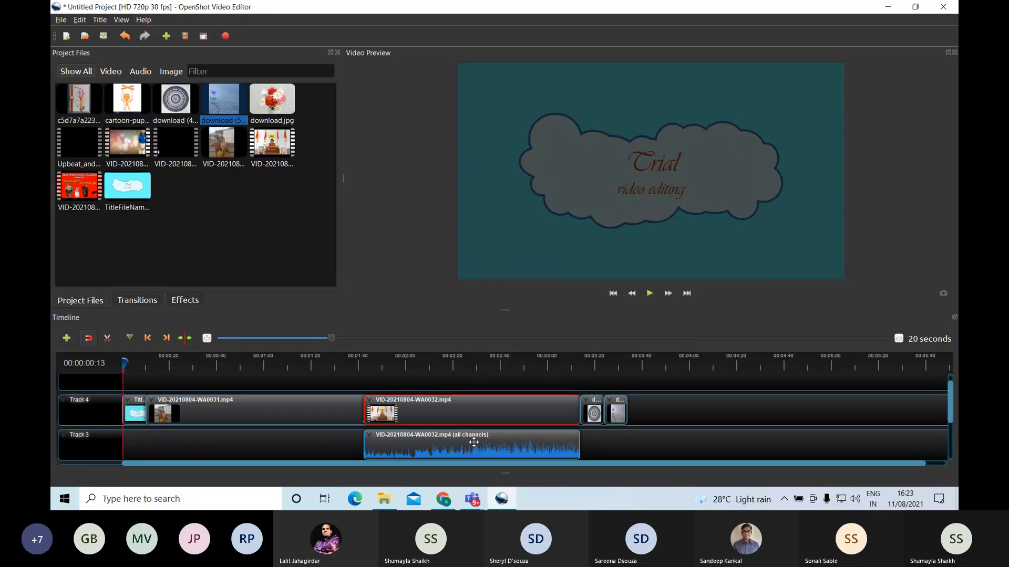
right_click(474, 442)
left_click(500, 435)
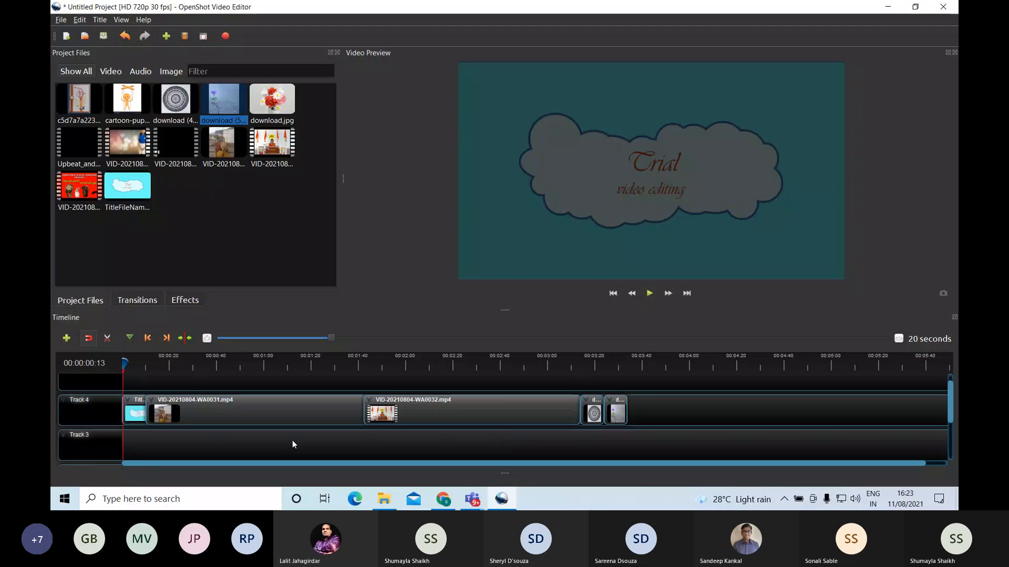
Play VID-20210804-WA0031.mp4 from about 22 seconds on the timeline to check it without its audio, and pause.
left_click(175, 364)
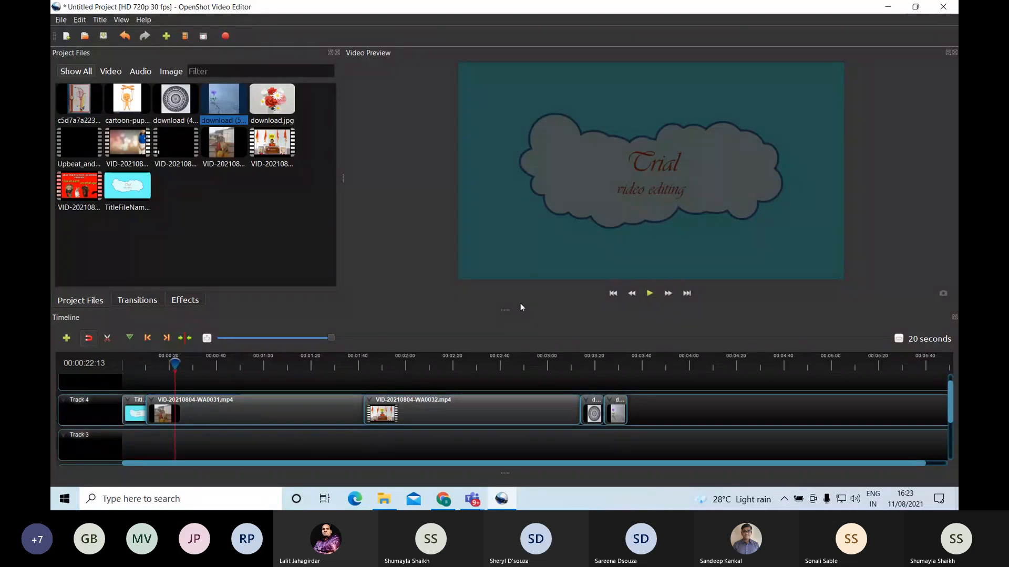
left_click(650, 293)
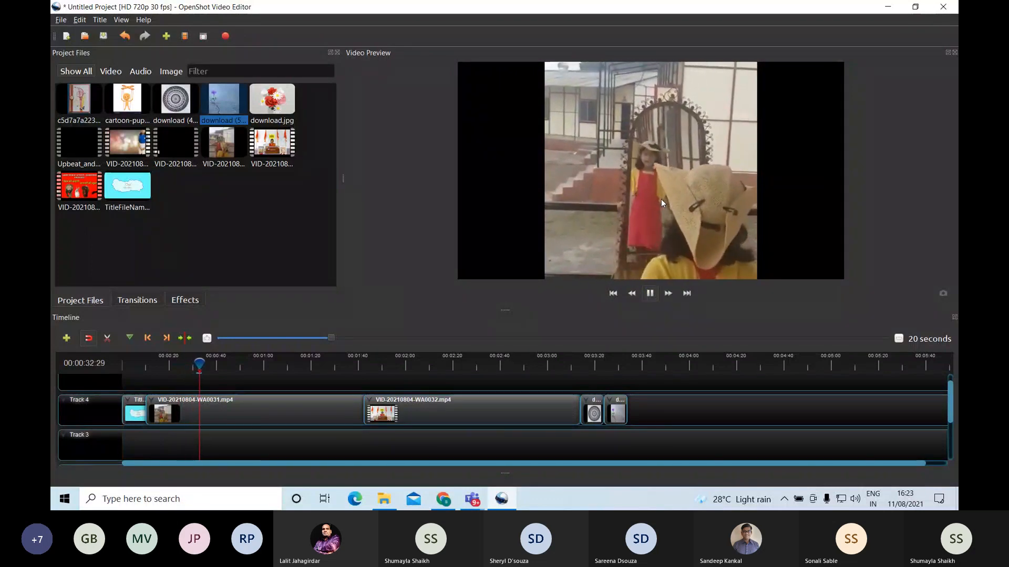
left_click(654, 296)
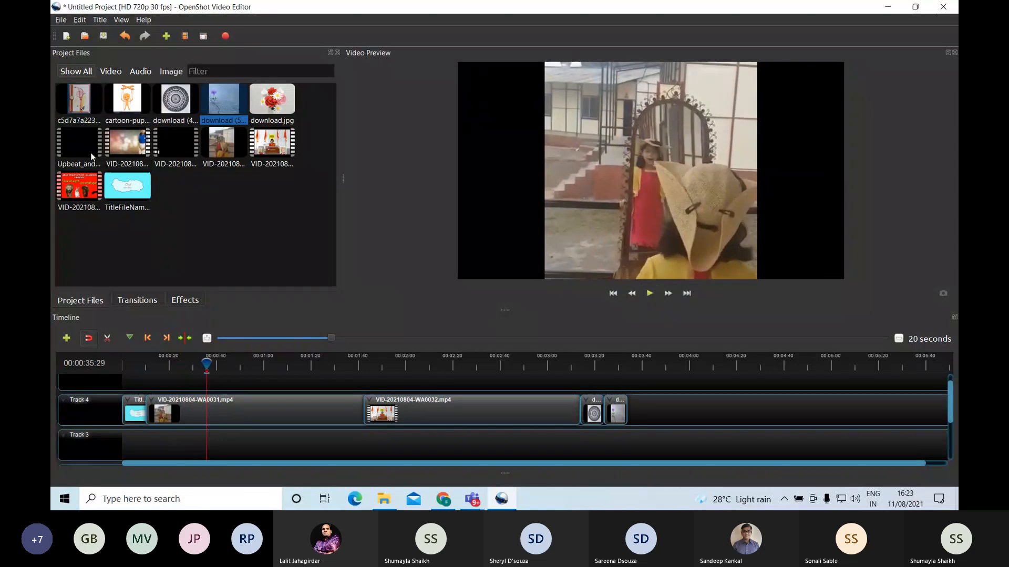
Place the Upbeat_and_Happy_Background_Music_For_YouTube_Videos_and_Commercials(144p).mp4 file at the start of Track 3.
left_click_drag(86, 138, 121, 432)
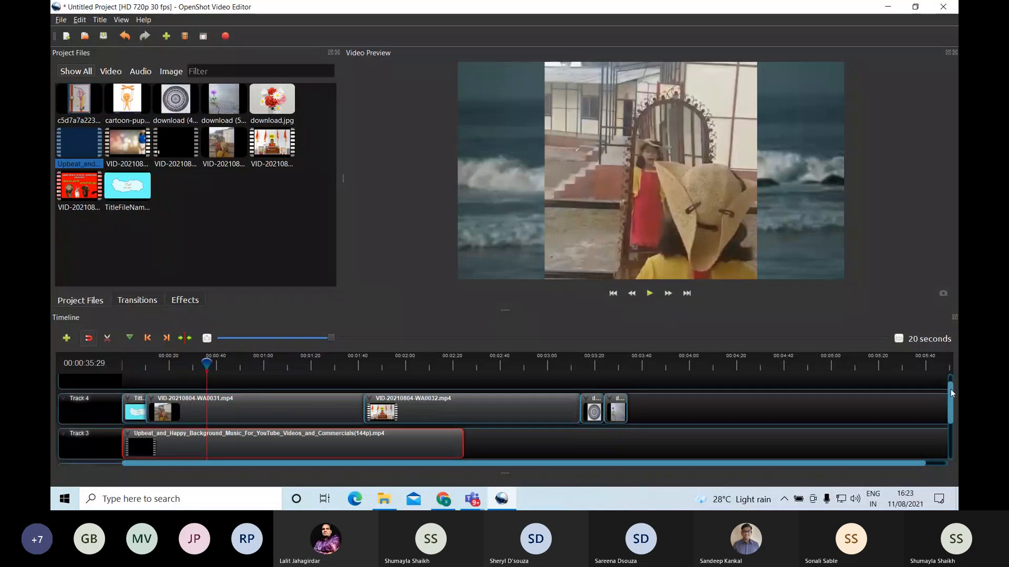
left_click_drag(951, 390, 949, 396)
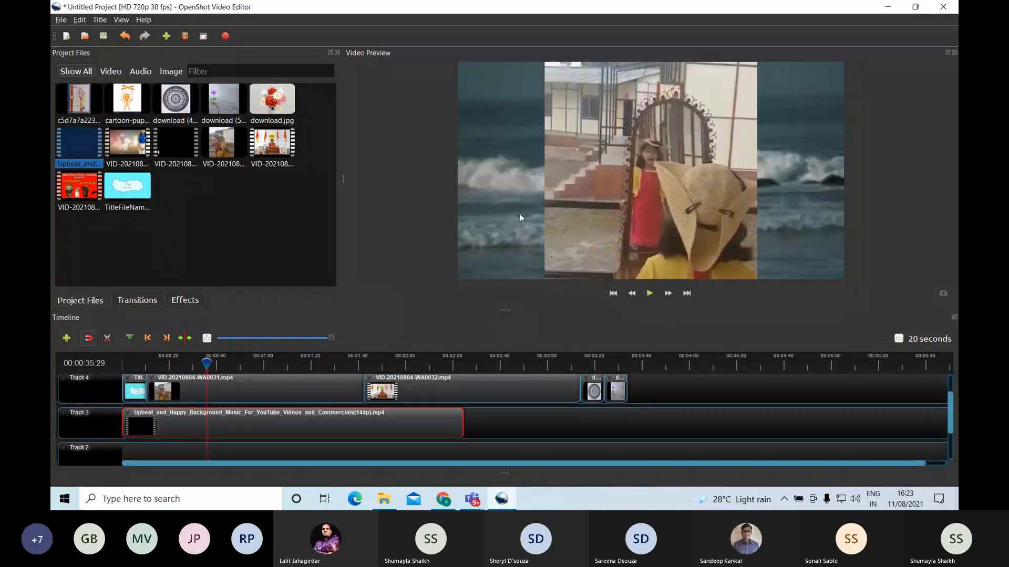
Separate the background music's audio as a single clip with all channels, and remove its video clip from Track 3.
right_click(388, 431)
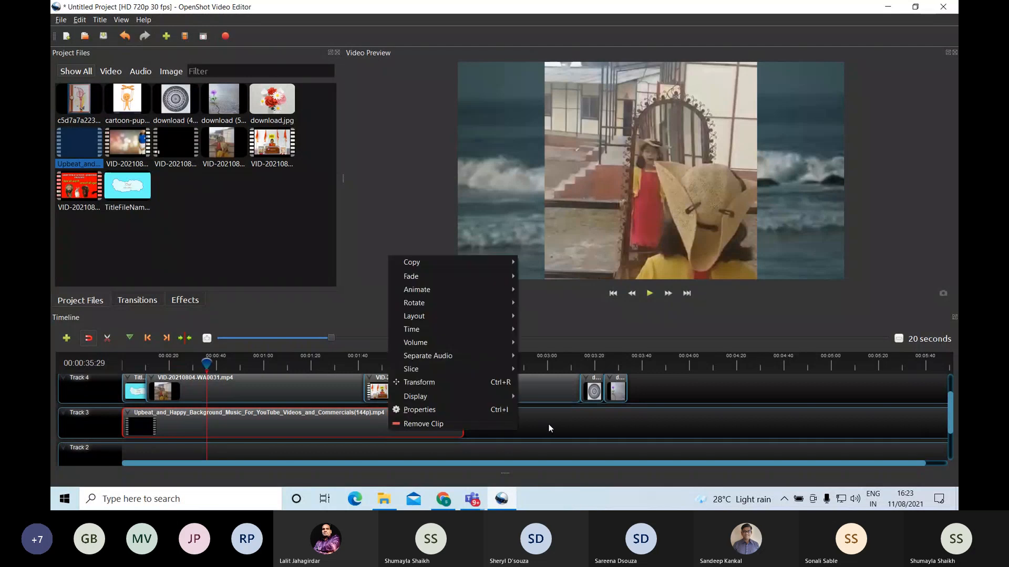
mouse_move(502, 360)
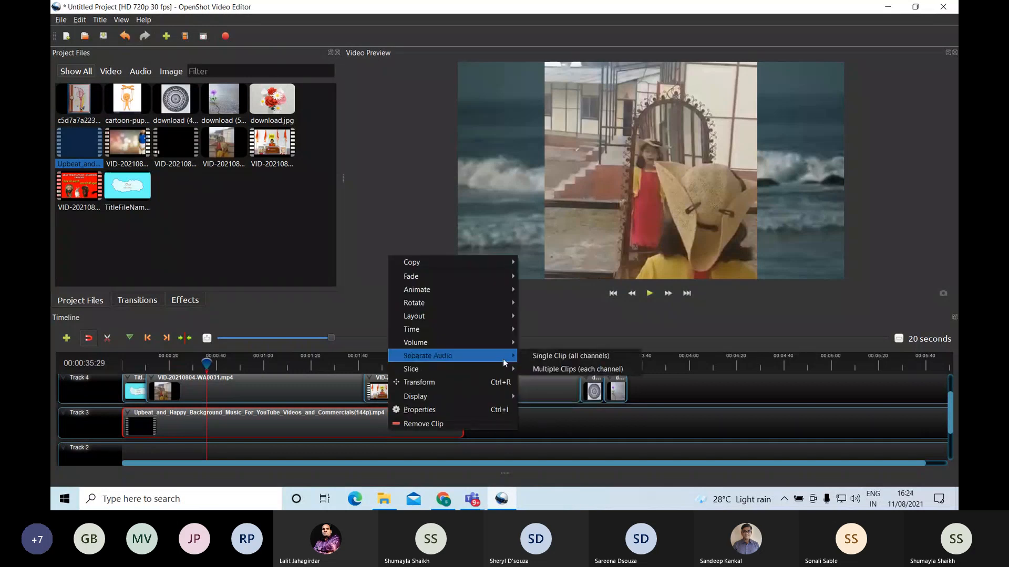
left_click(526, 356)
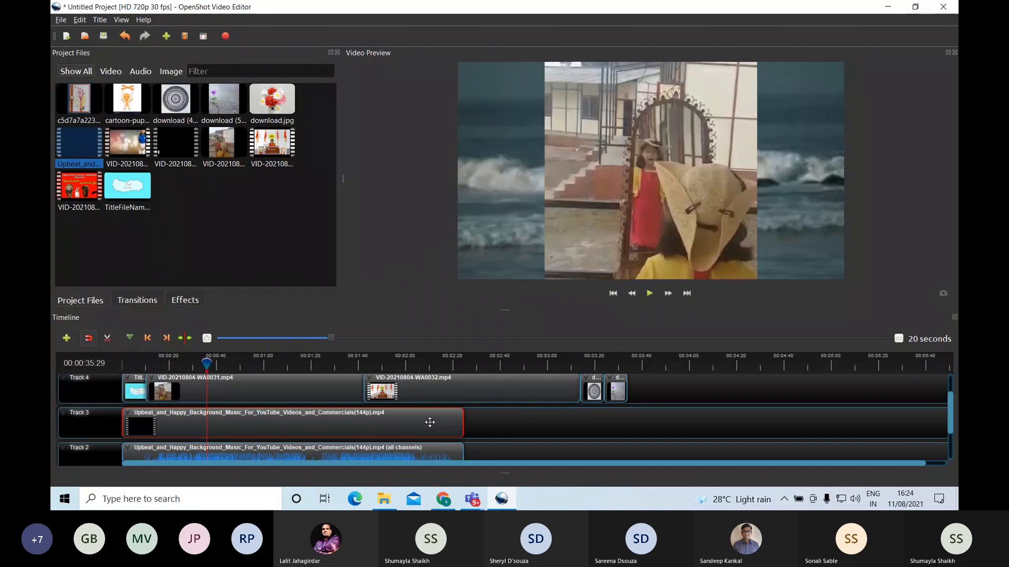
right_click(400, 423)
left_click(421, 416)
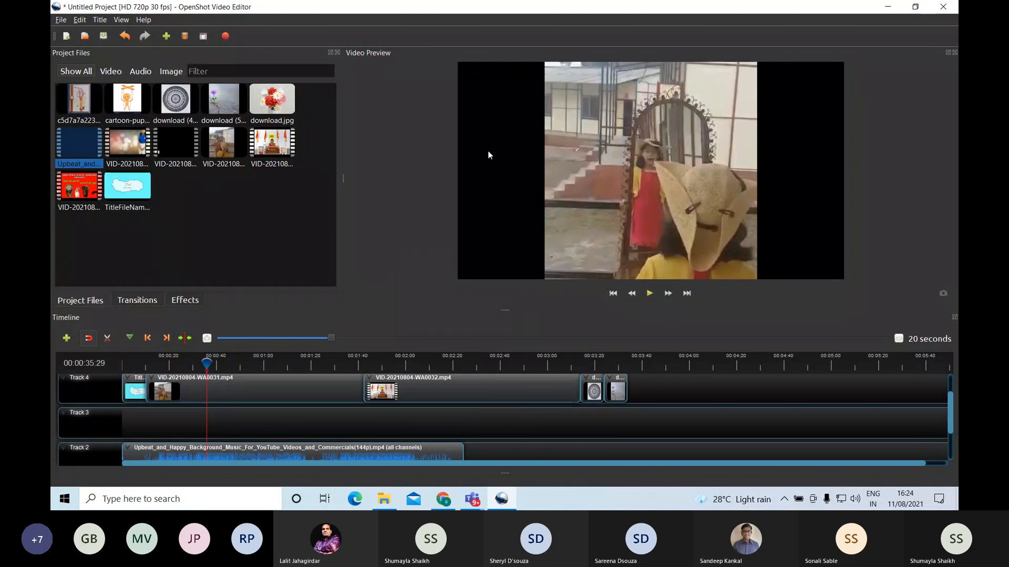
Undo the removal of the background music's video clip and the separation of its audio.
left_click(125, 36)
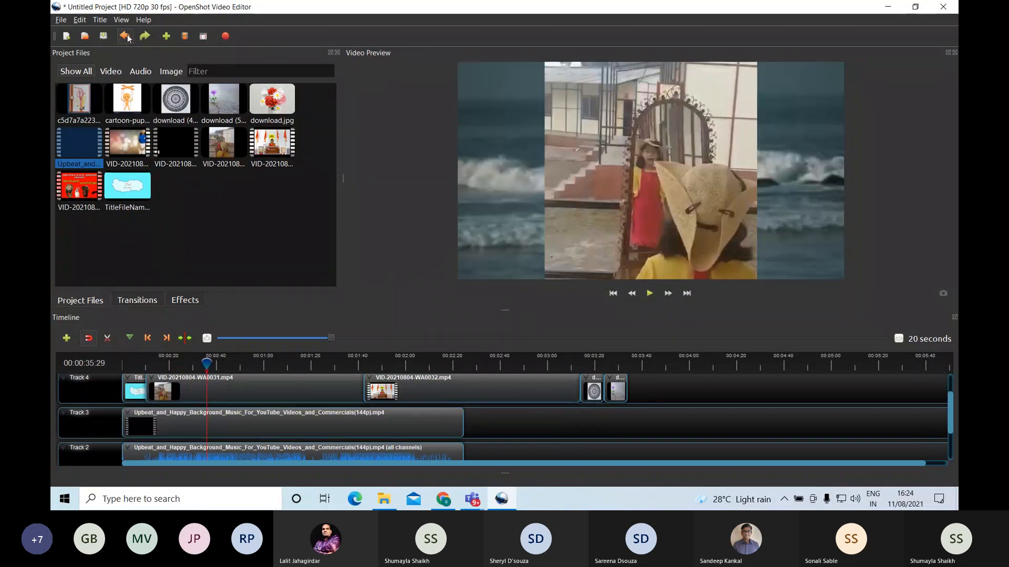
left_click(127, 35)
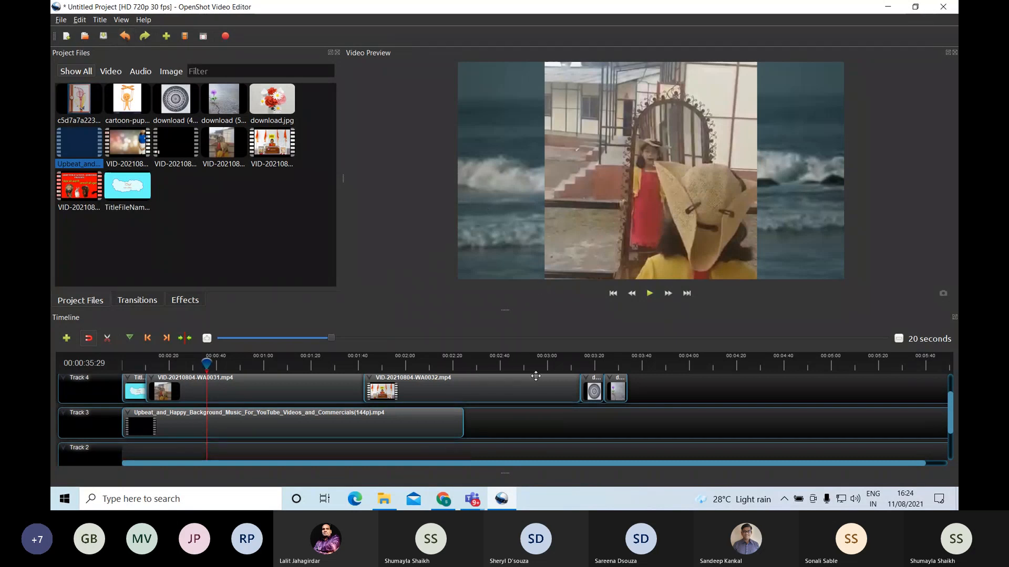
Separate the Track 3 background music video's audio as a single all-channels clip and delete the original video clip.
right_click(238, 423)
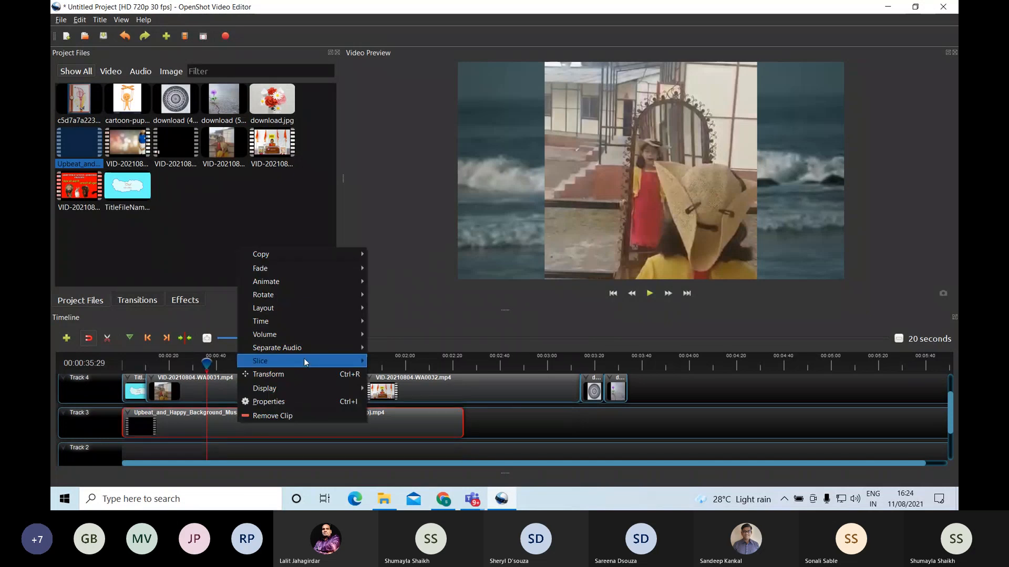
mouse_move(307, 353)
left_click(395, 349)
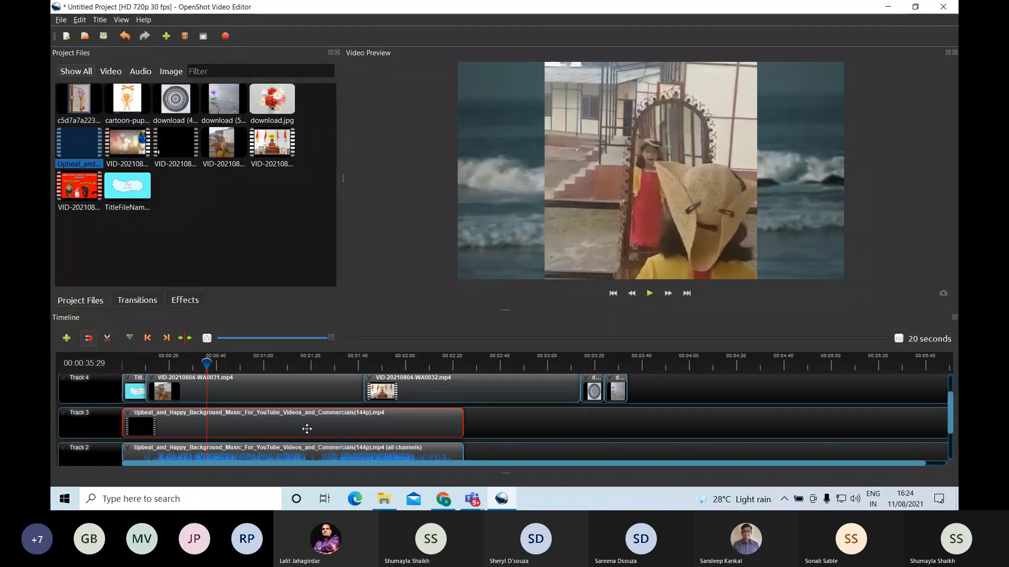
right_click(307, 429)
left_click(353, 419)
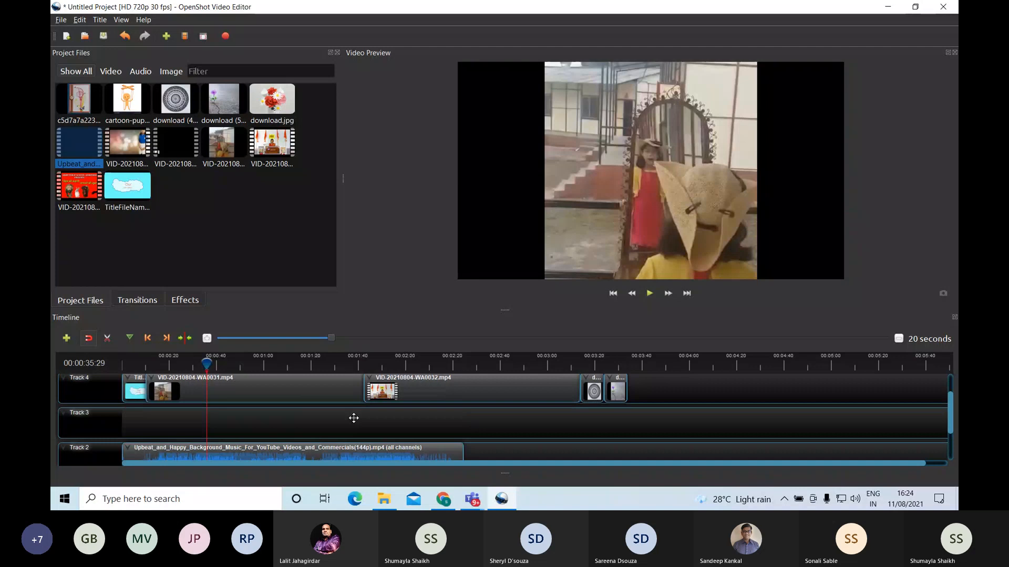
Move the separated background music audio from Track 2 to the start of Track 3, and play the timeline briefly to check it.
left_click(351, 456)
left_click_drag(353, 450, 360, 431)
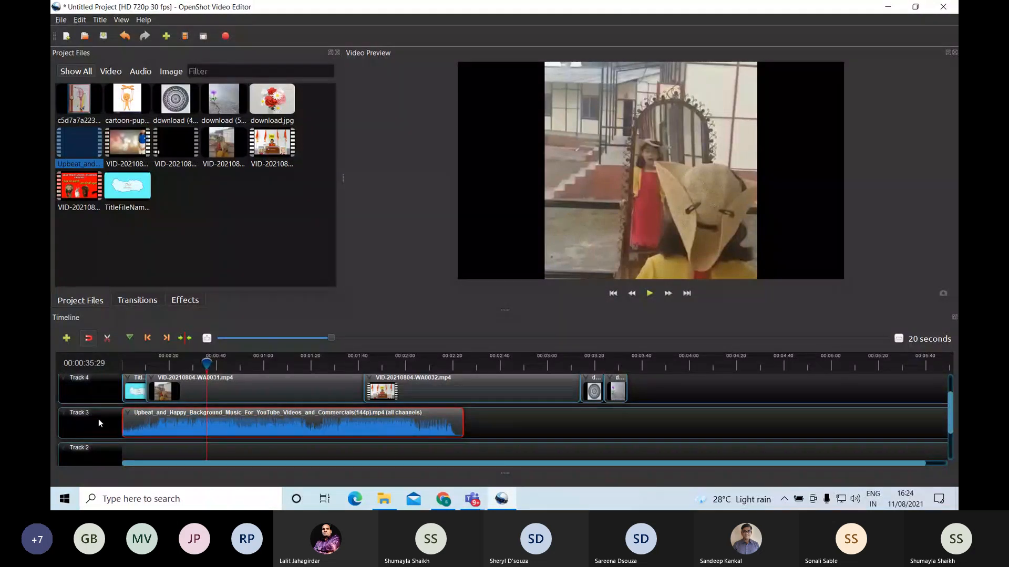
left_click(650, 293)
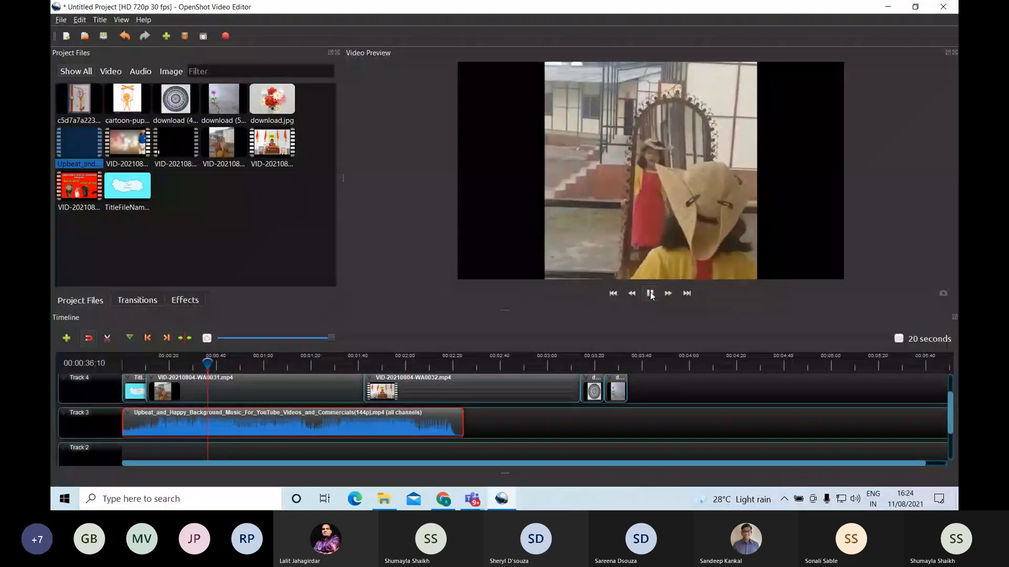
left_click(650, 295)
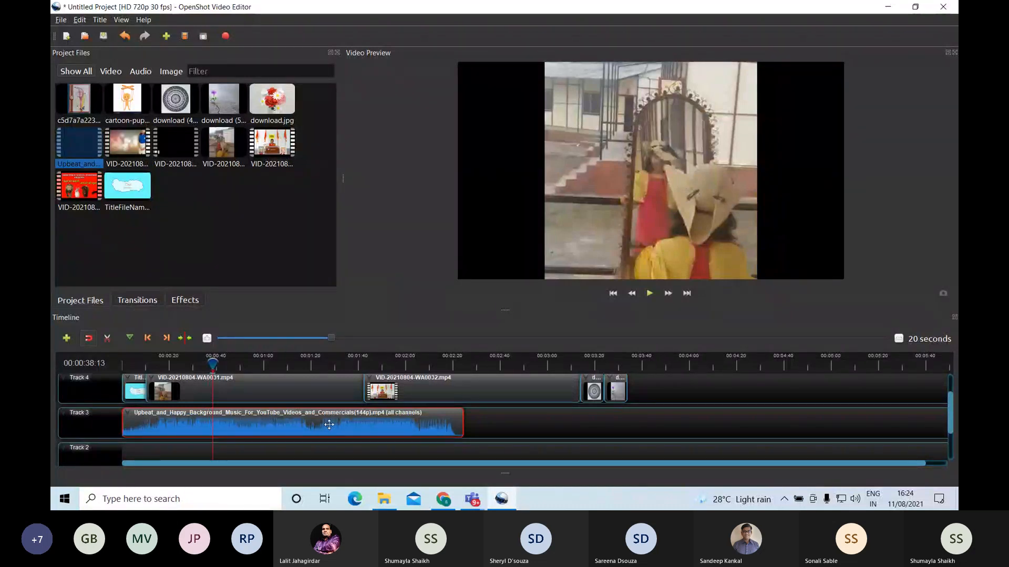
Set the volume of the entire background music clip on Track 3 to 40% and play the timeline briefly to check it.
right_click(328, 424)
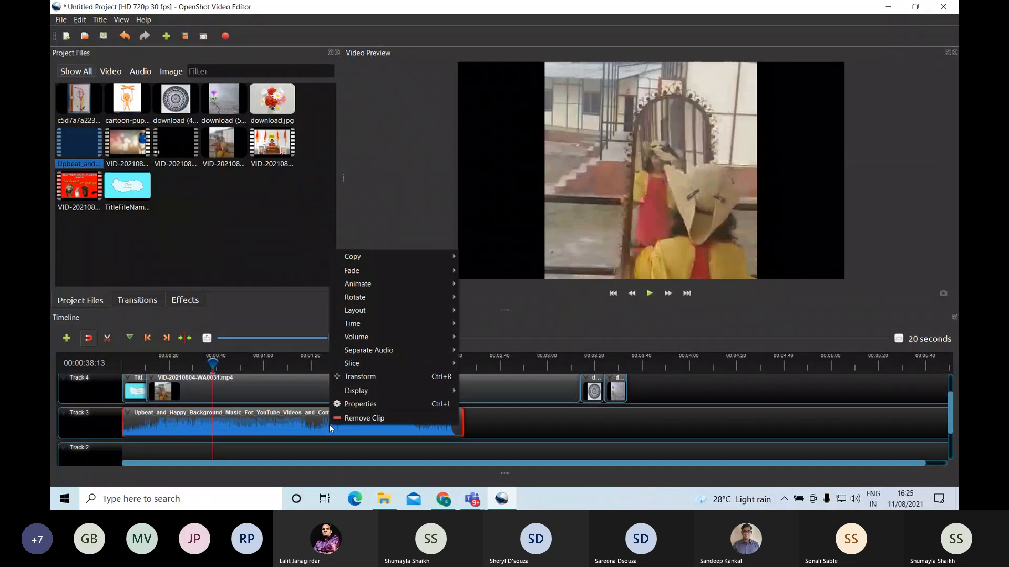
mouse_move(387, 339)
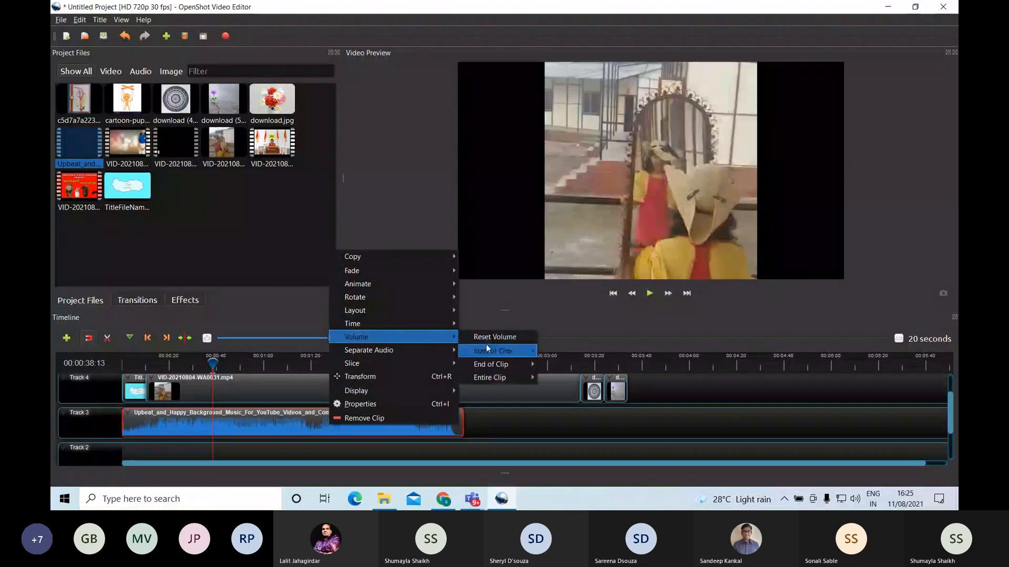
mouse_move(493, 350)
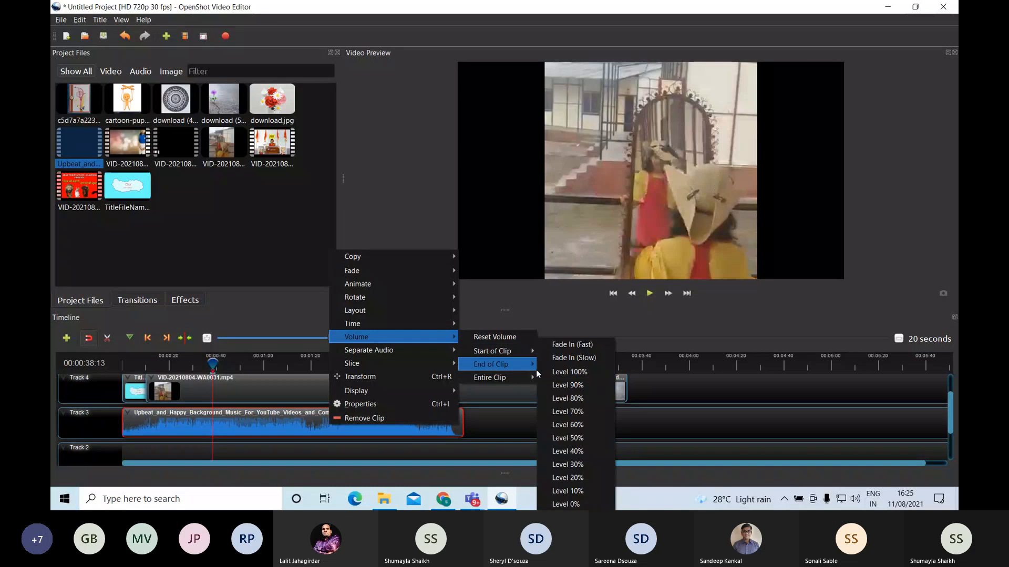
mouse_move(535, 369)
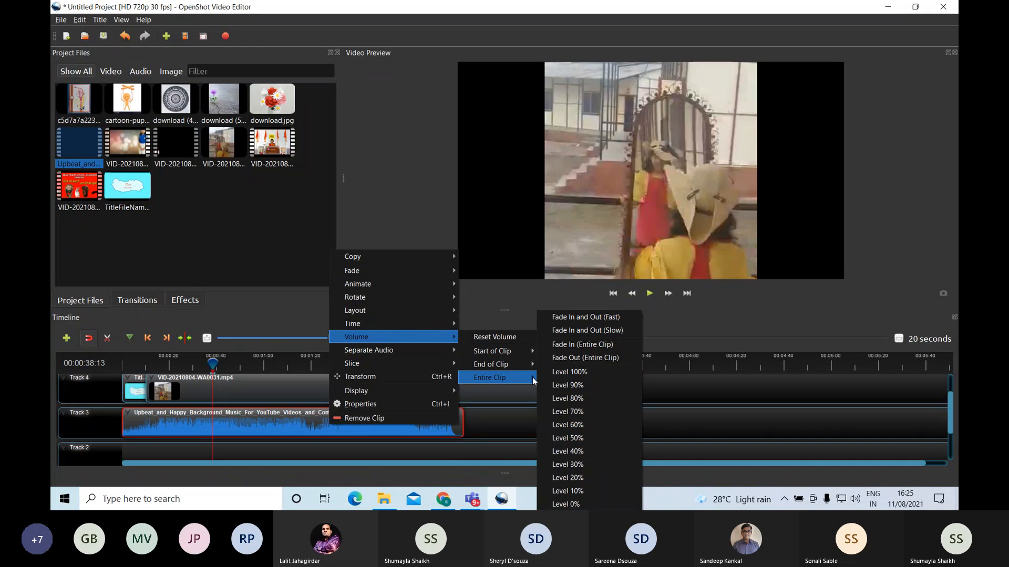
left_click(582, 455)
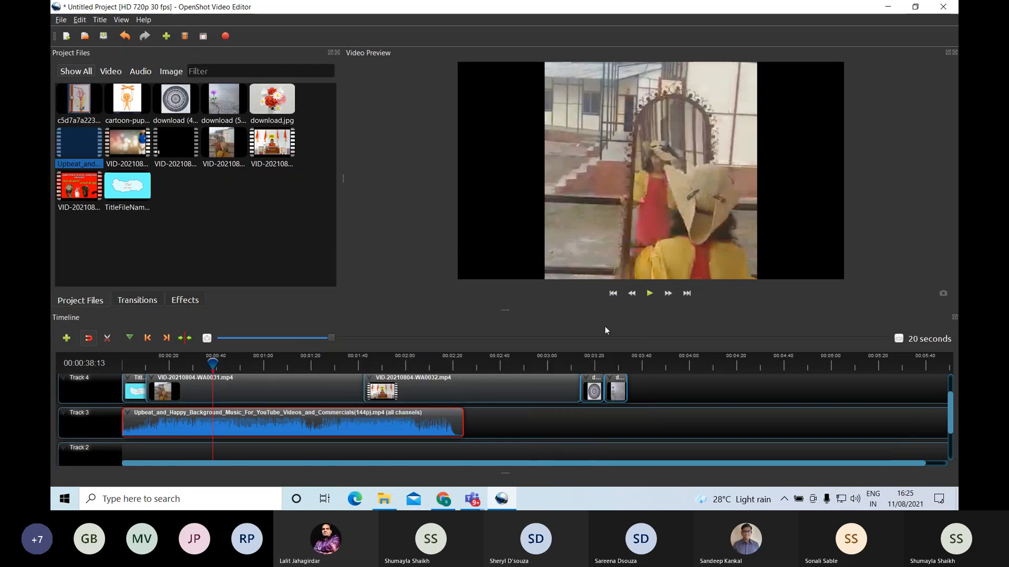
left_click(645, 298)
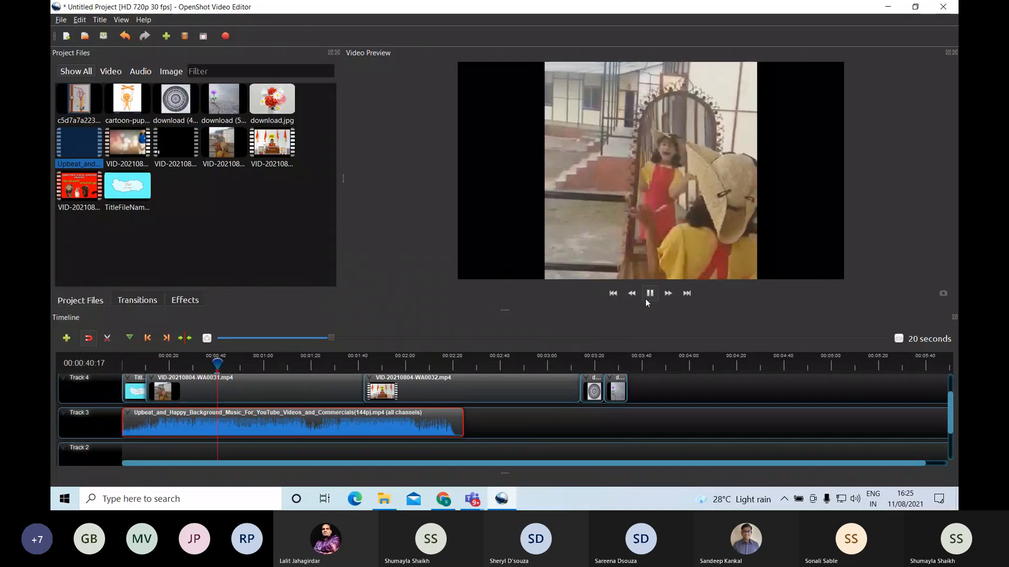
left_click(645, 298)
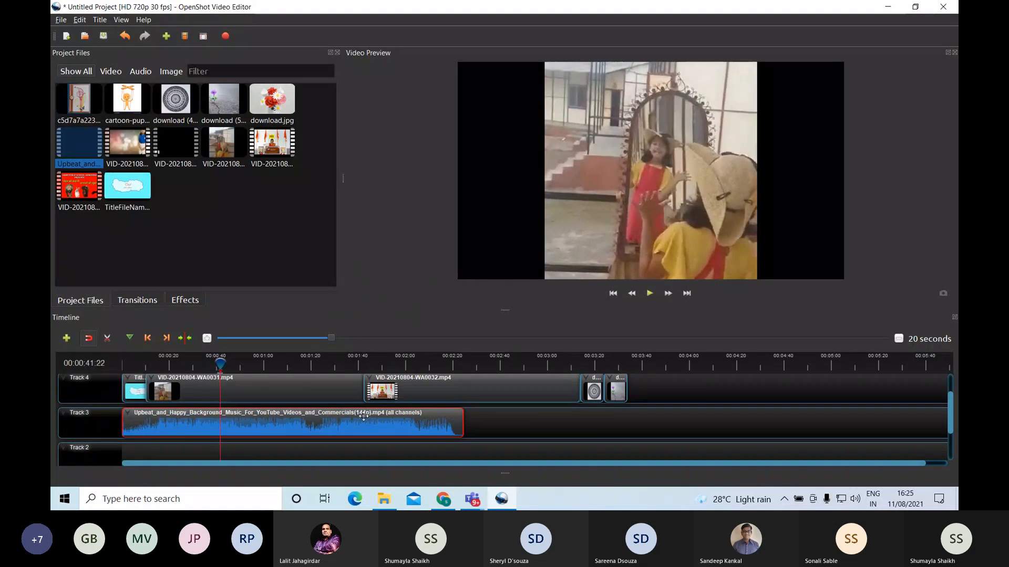
Lower the entire background music clip's volume to 30%, play the timeline briefly to check it, and return the playhead near the start.
right_click(363, 416)
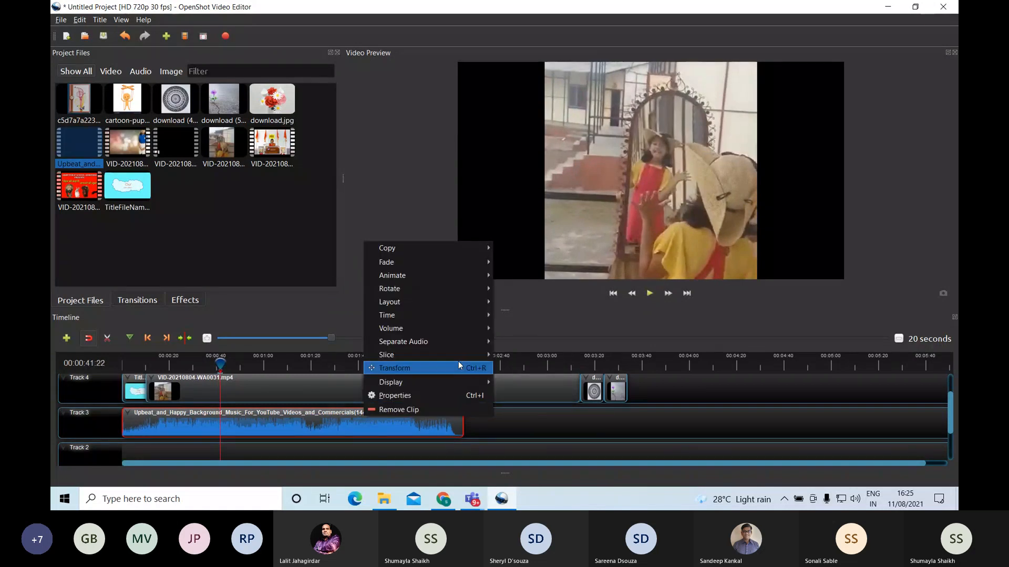
mouse_move(458, 331)
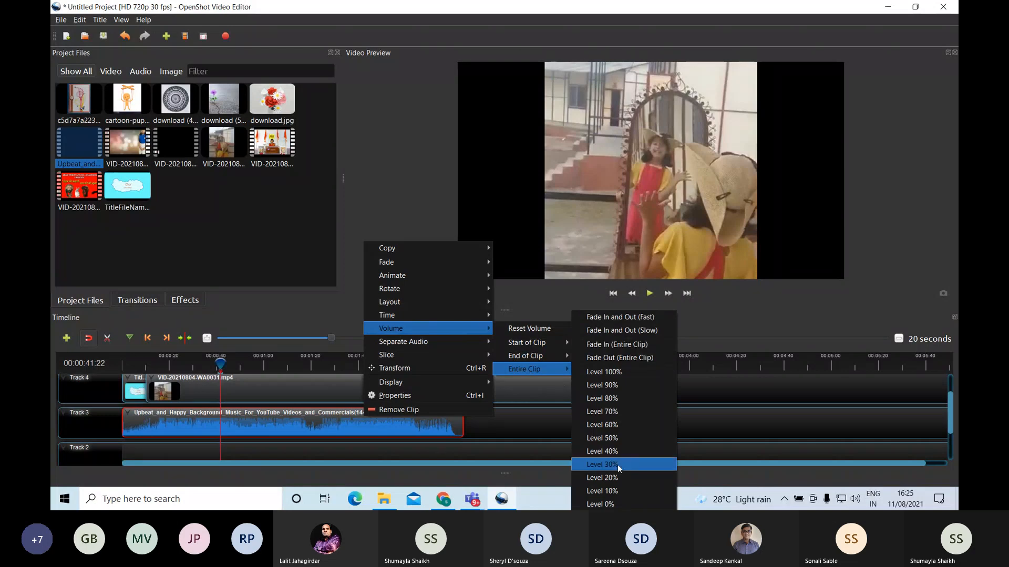
left_click(616, 472)
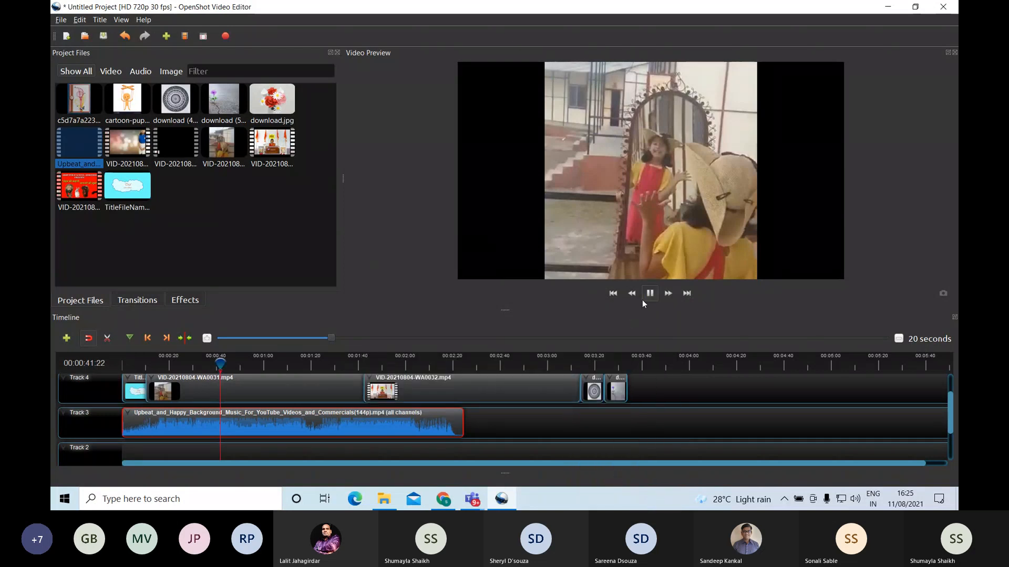
left_click(643, 299)
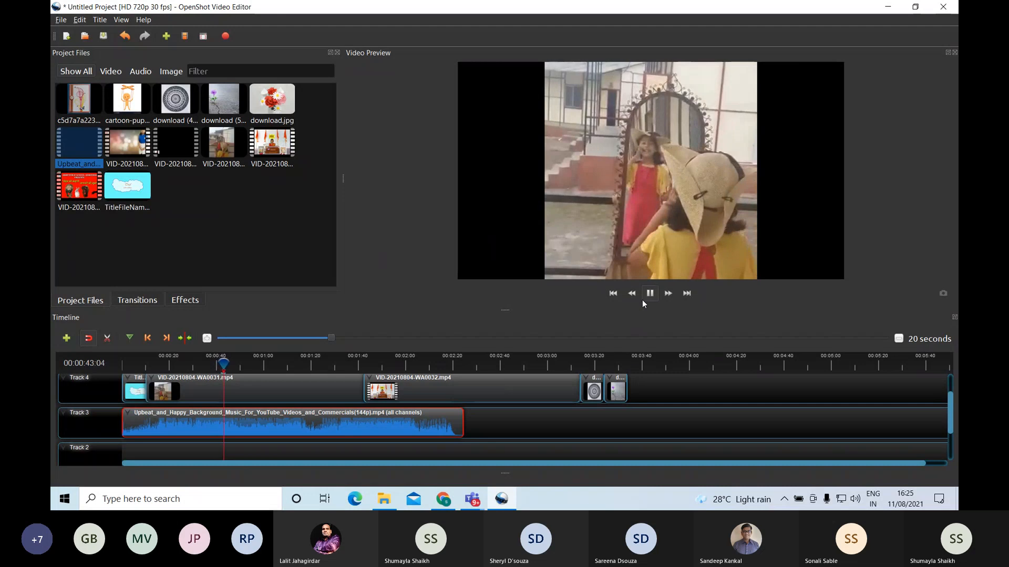
left_click(642, 299)
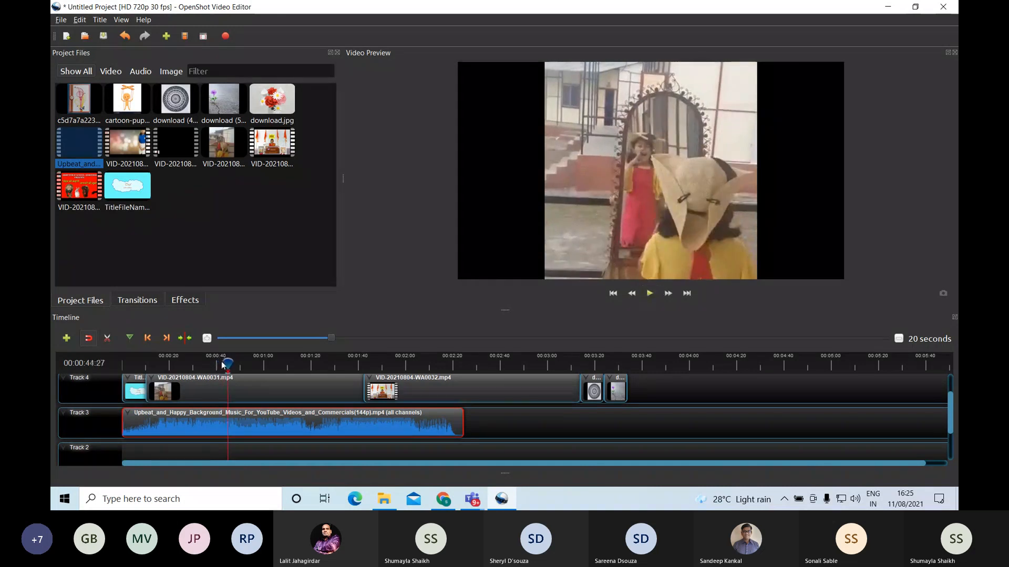
left_click(125, 364)
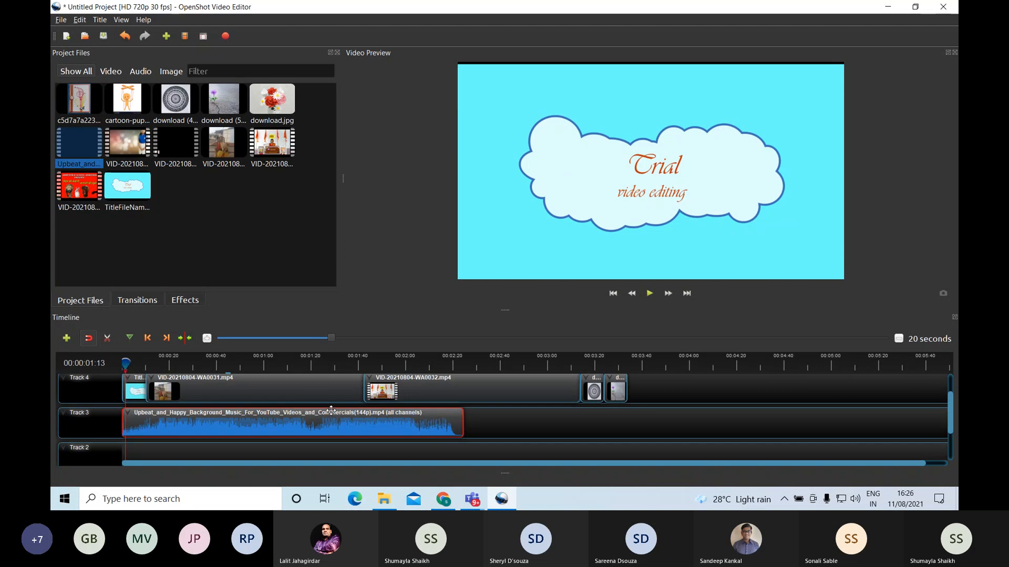
Add the cartoon puppet image and then the c5d7a7a223 image after the last clip on Track 4.
scroll(313, 422, "up", 1)
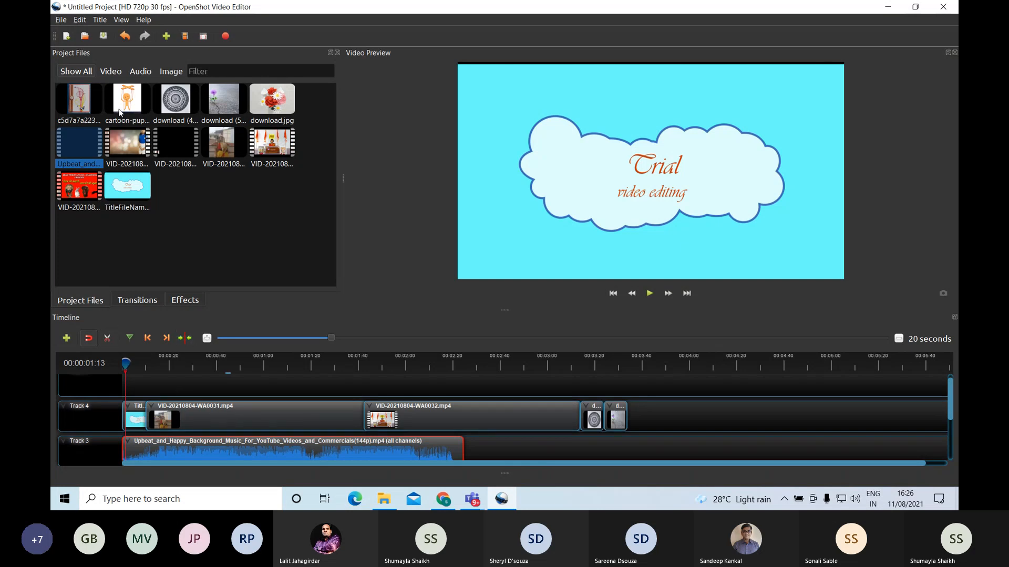
left_click_drag(126, 105, 642, 417)
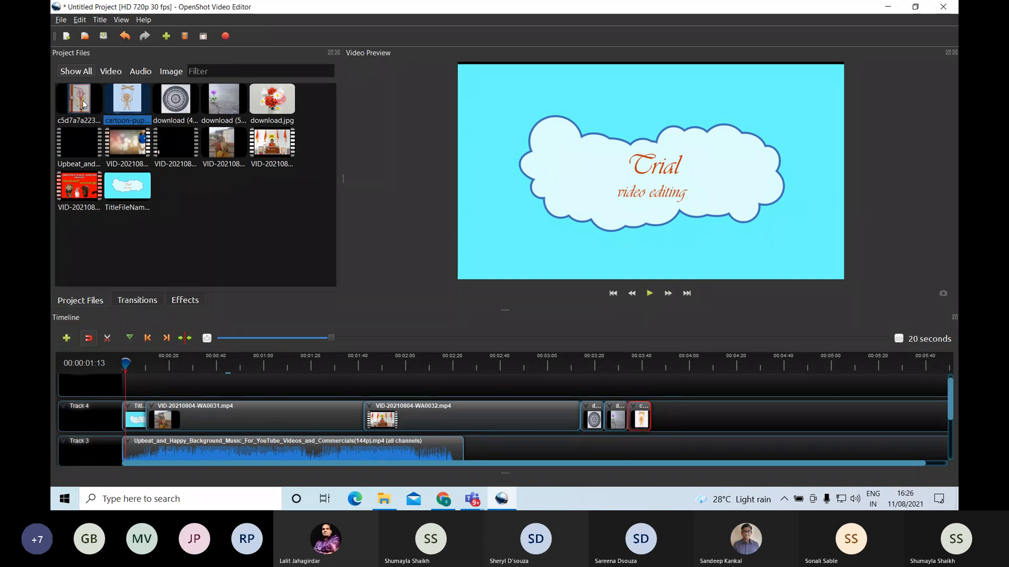
left_click_drag(84, 102, 655, 398)
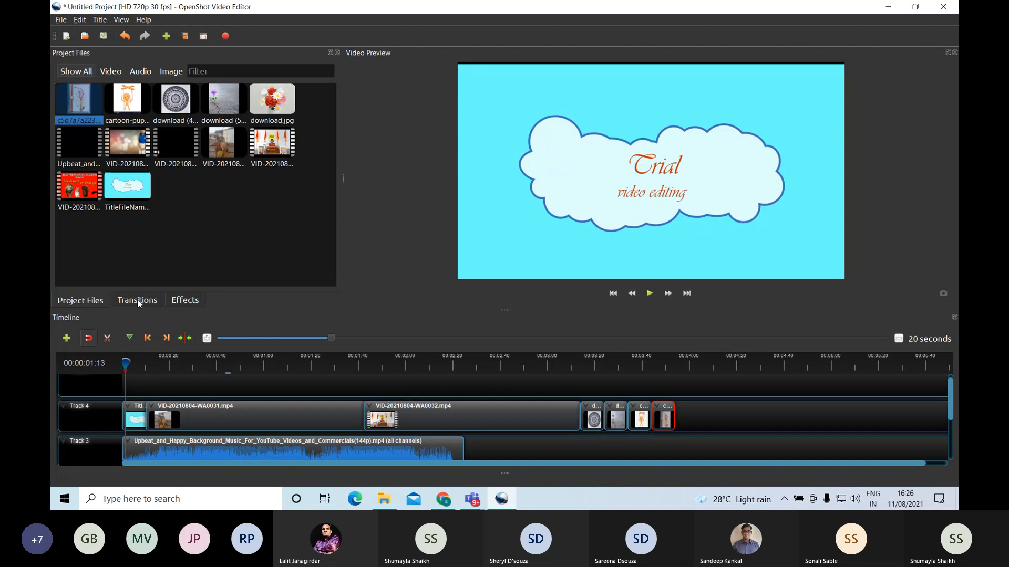
Add the Checked 2 transition at the start of the VID-20210804-WA0032.mp4 clip on Track 4.
left_click(139, 302)
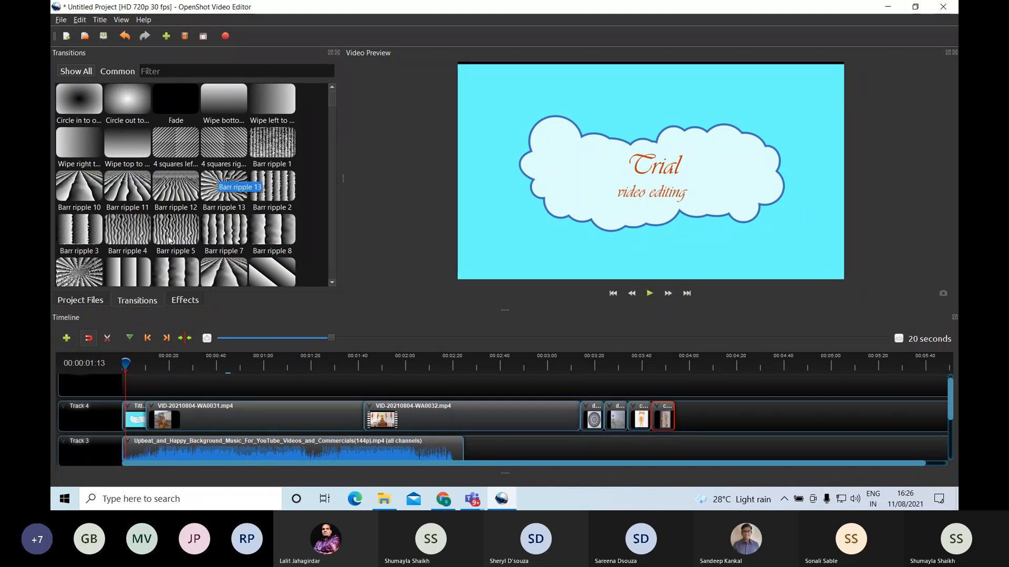
scroll(284, 229, "down", 3)
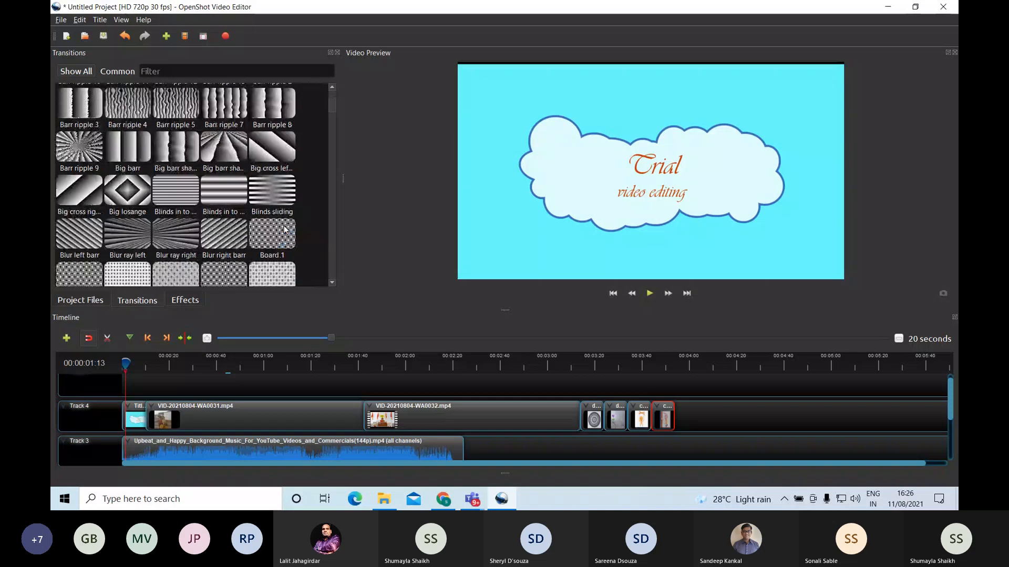
scroll(284, 230, "down", 3)
left_click_drag(174, 240, 381, 420)
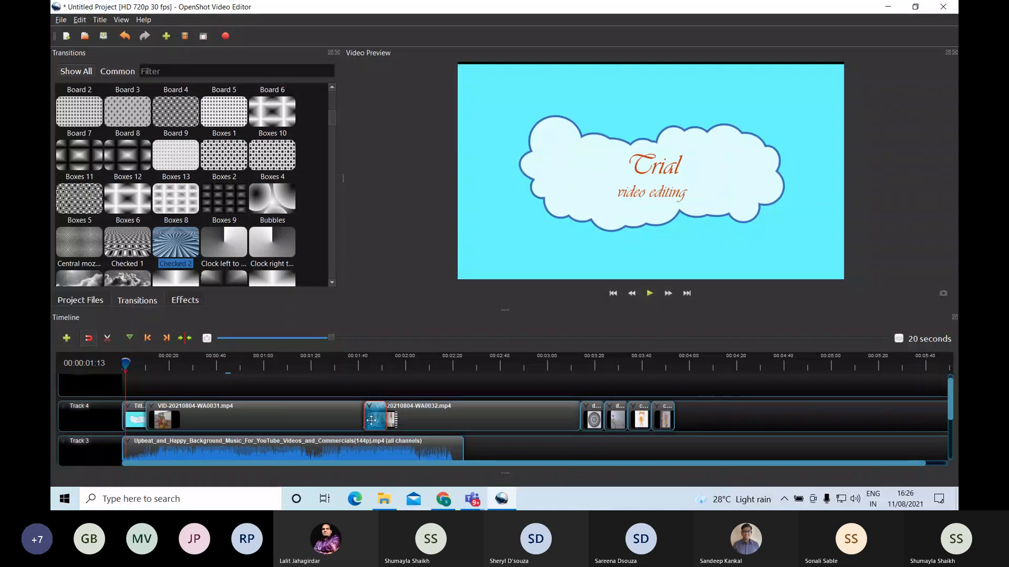
Move the Checked 2 transition further into the VID-20210804-WA0032.mp4 clip and play the timeline through it.
mouse_move(375, 418)
left_mouse_down()
mouse_move(402, 418)
mouse_move(393, 419)
left_mouse_up()
left_click(350, 369)
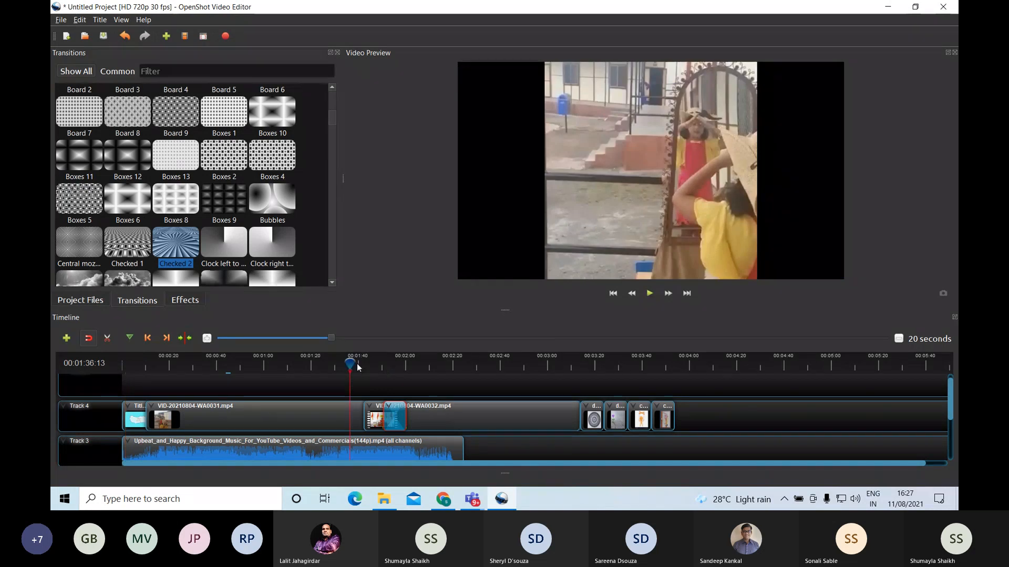
left_click(650, 294)
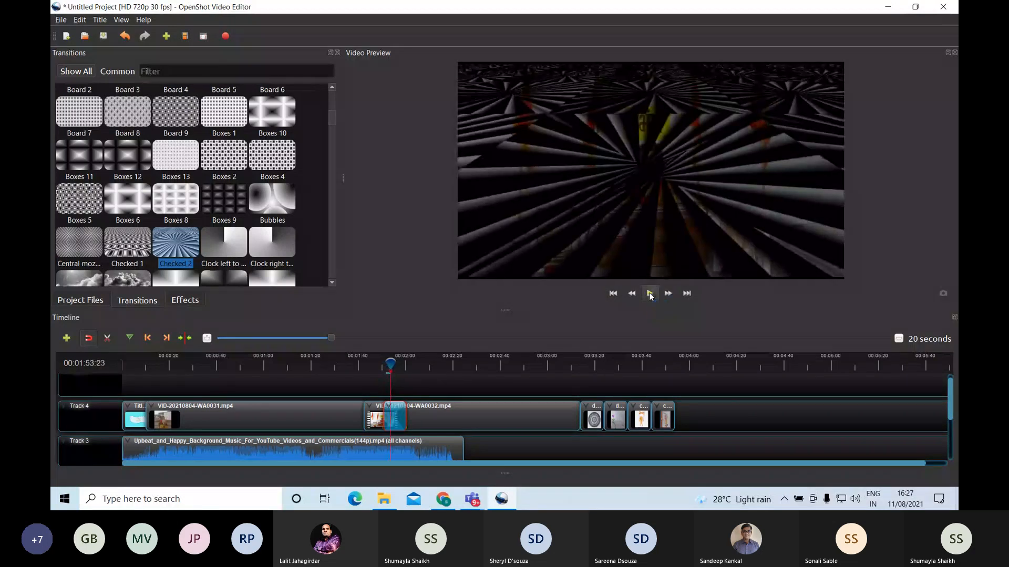
left_click(650, 294)
left_click(346, 365)
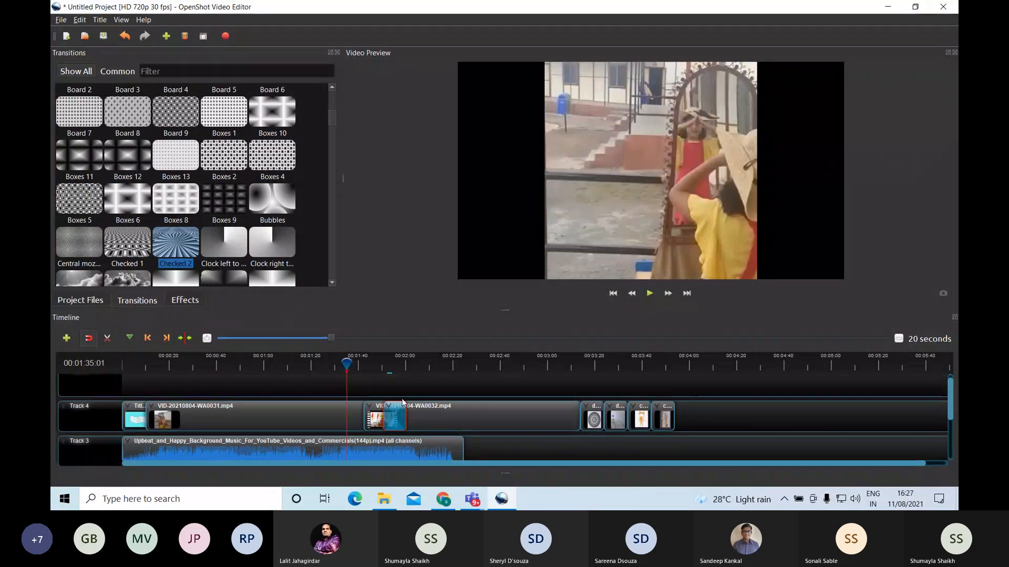
Place the Checked 2 transition at the beginning of VID-20210804-WA0032.mp4, try a longer duration, and trim it to about 3 seconds.
left_click_drag(396, 416, 375, 413)
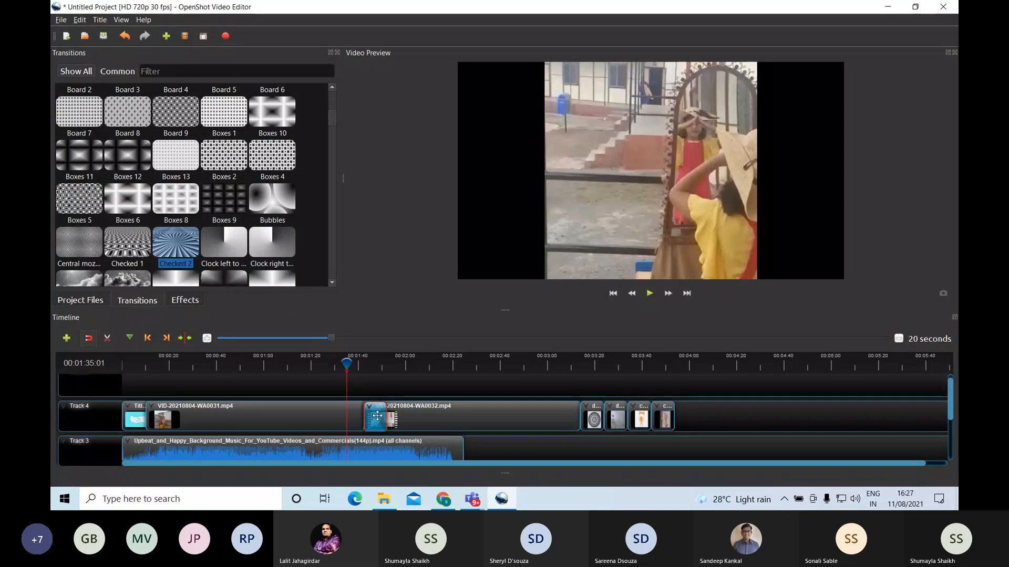
left_click_drag(388, 416, 374, 416)
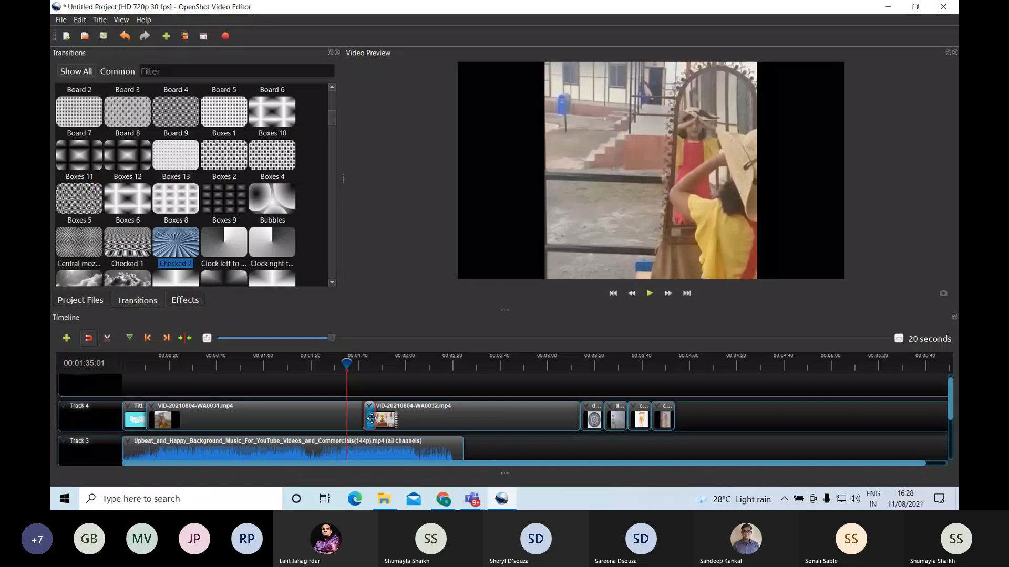
left_click_drag(371, 419, 473, 419)
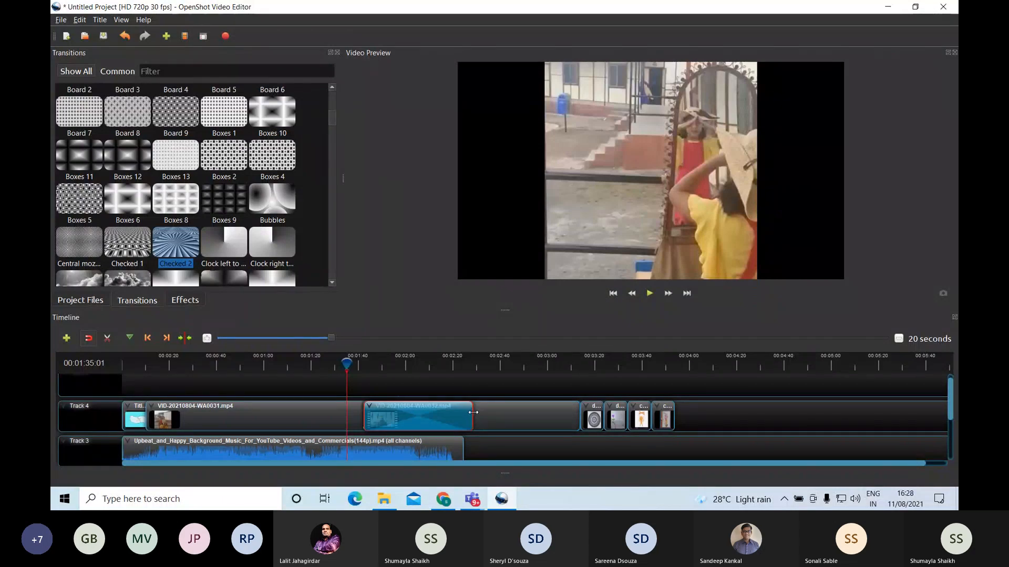
left_click_drag(473, 412, 371, 418)
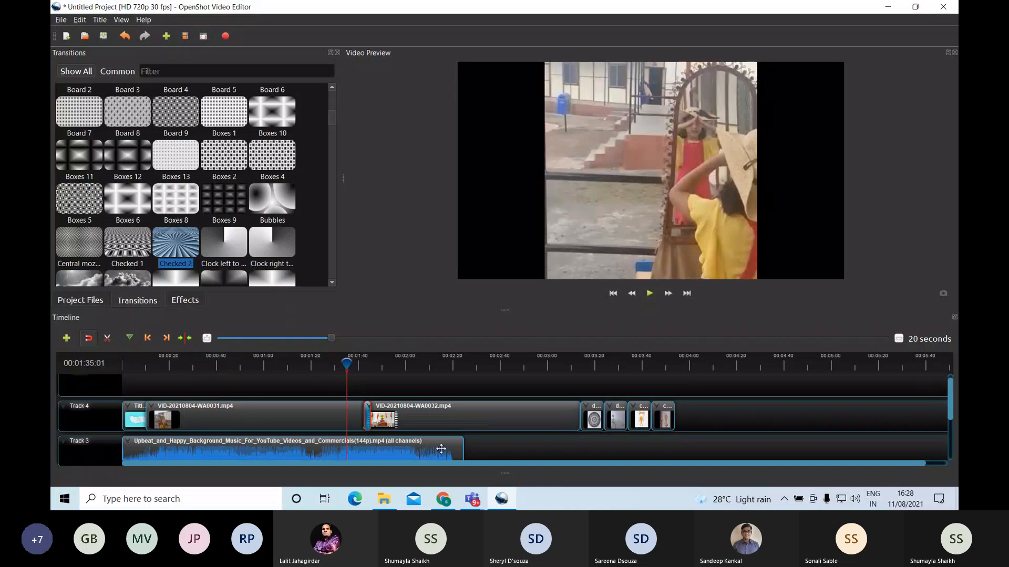
Play the timeline from just before the VID-20210804-WA0032.mp4 clip to preview the shortened transition, and move the playhead back.
left_click(357, 371)
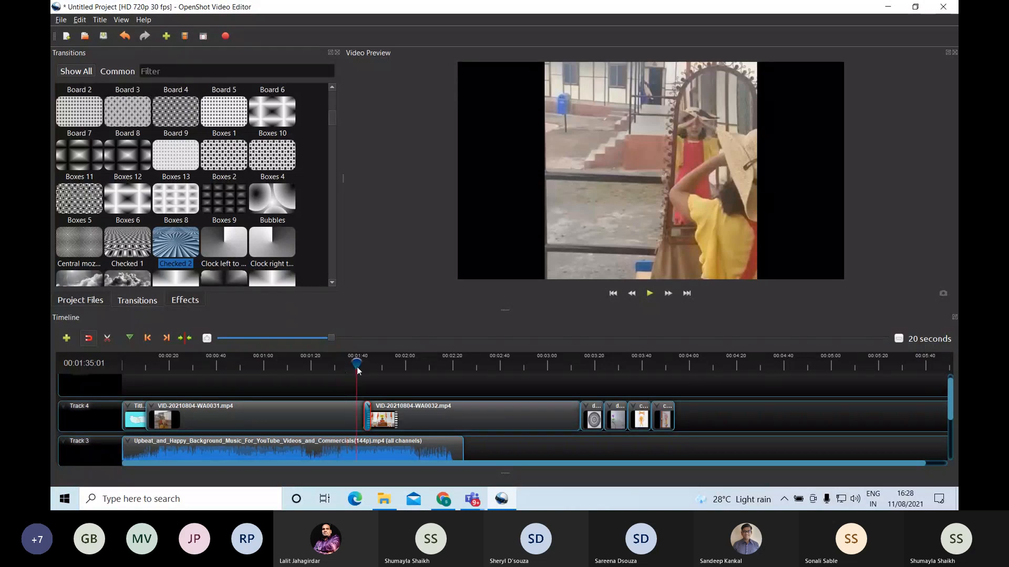
left_click(649, 293)
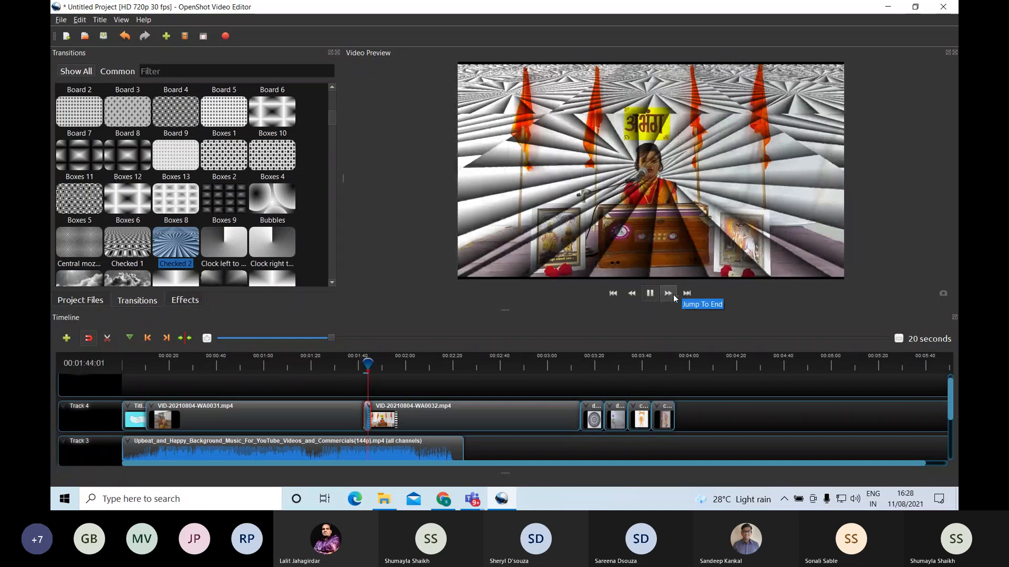
left_click(650, 295)
left_click(349, 362)
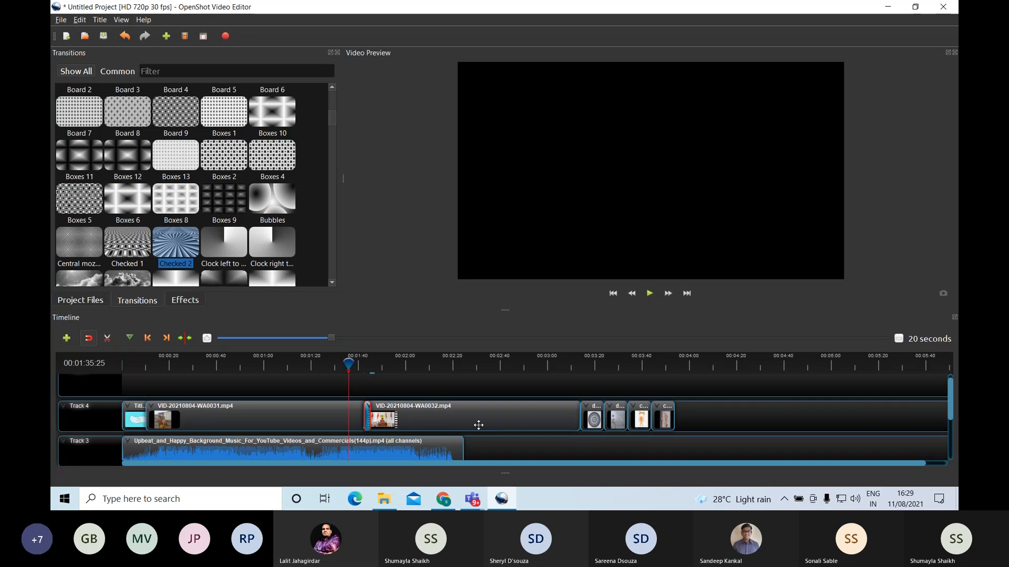
Add the Flower 8 transition to the first download image clip, right after VID-20210804-WA0032.mp4 on Track 4.
left_click(208, 338)
left_click(207, 338)
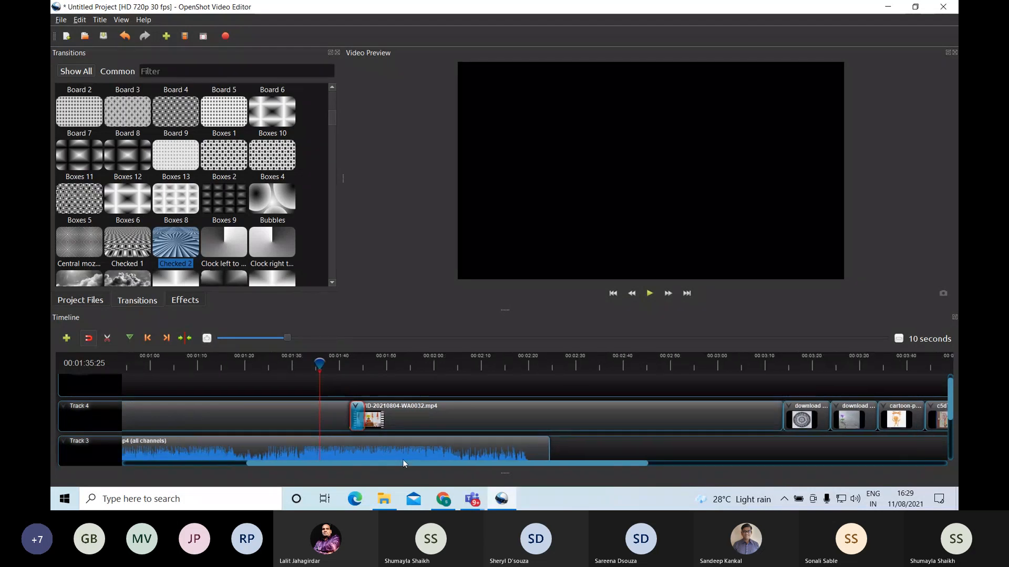
left_click_drag(403, 459, 483, 460)
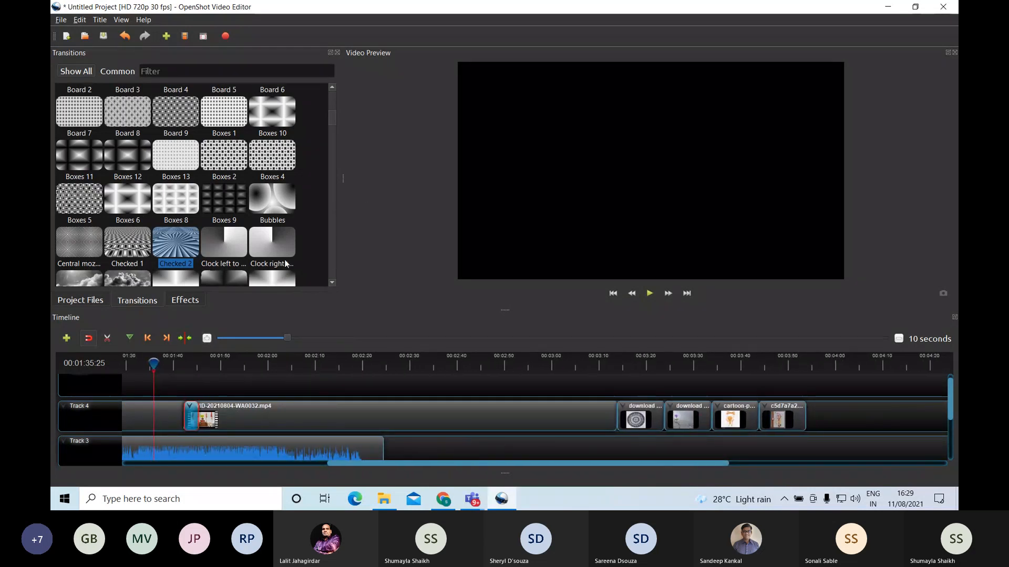
scroll(295, 241, "down", 3)
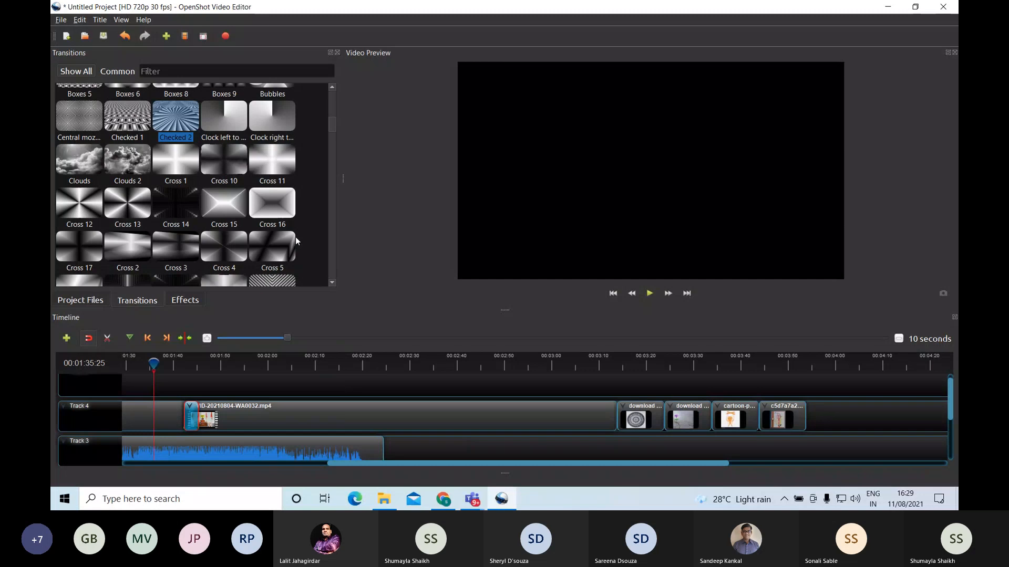
scroll(296, 240, "down", 3)
scroll(296, 241, "down", 3)
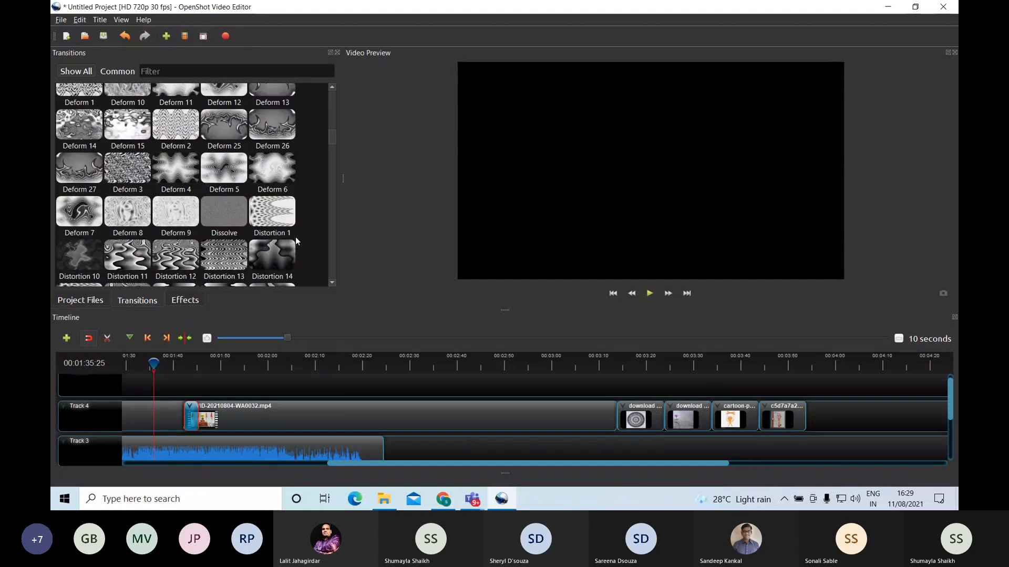
scroll(295, 241, "down", 3)
scroll(296, 240, "down", 3)
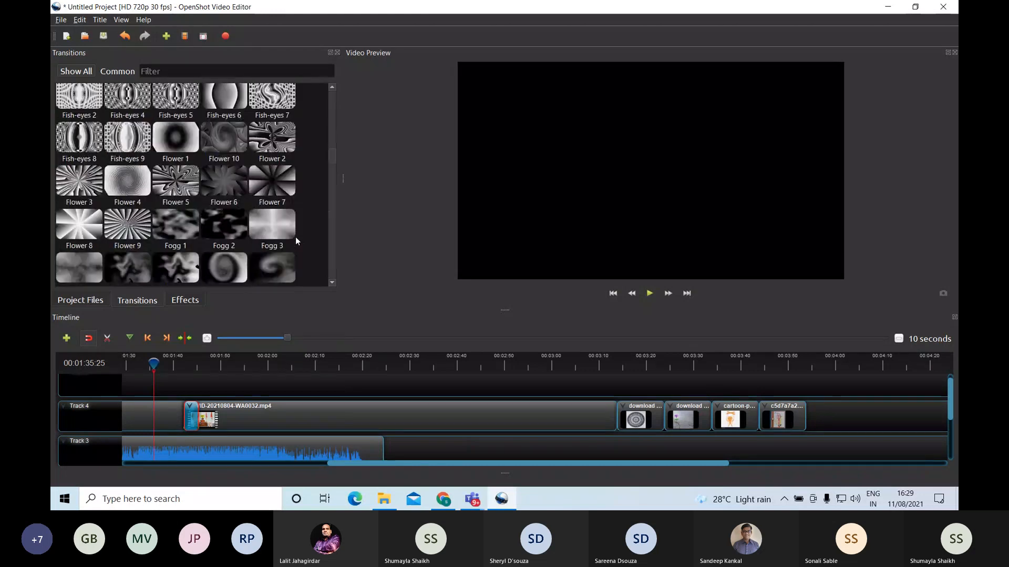
scroll(296, 241, "down", 3)
scroll(296, 241, "up", 3)
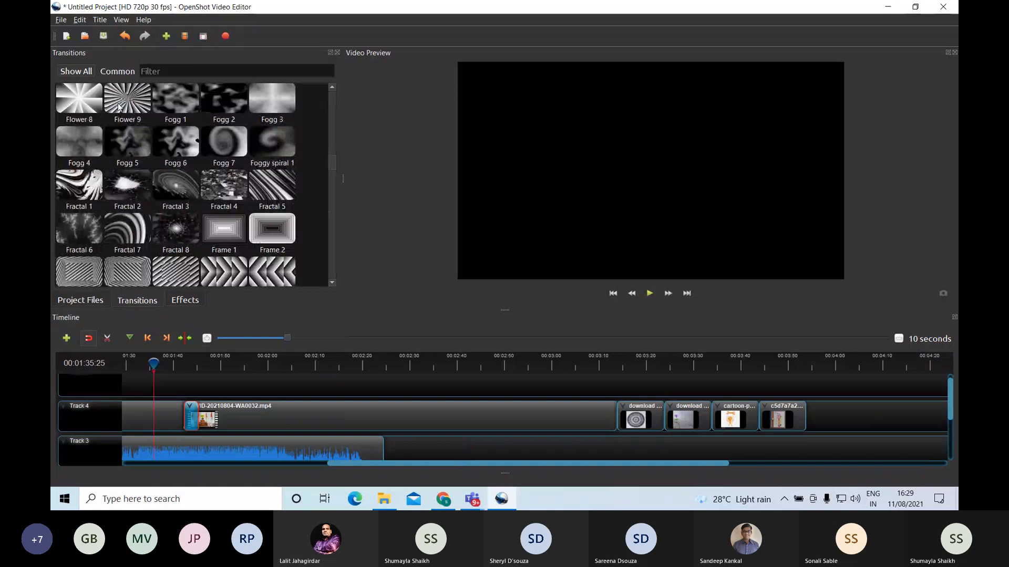
left_click_drag(79, 100, 615, 400)
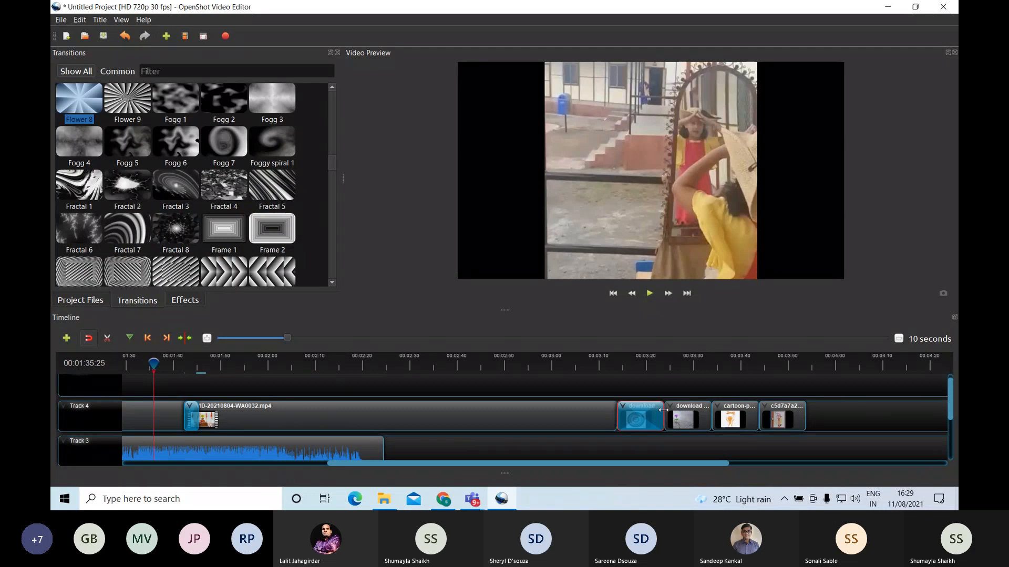
Shorten the Flower 8 transition to about 1.5 seconds and play the timeline from just before it.
left_click_drag(663, 410, 624, 413)
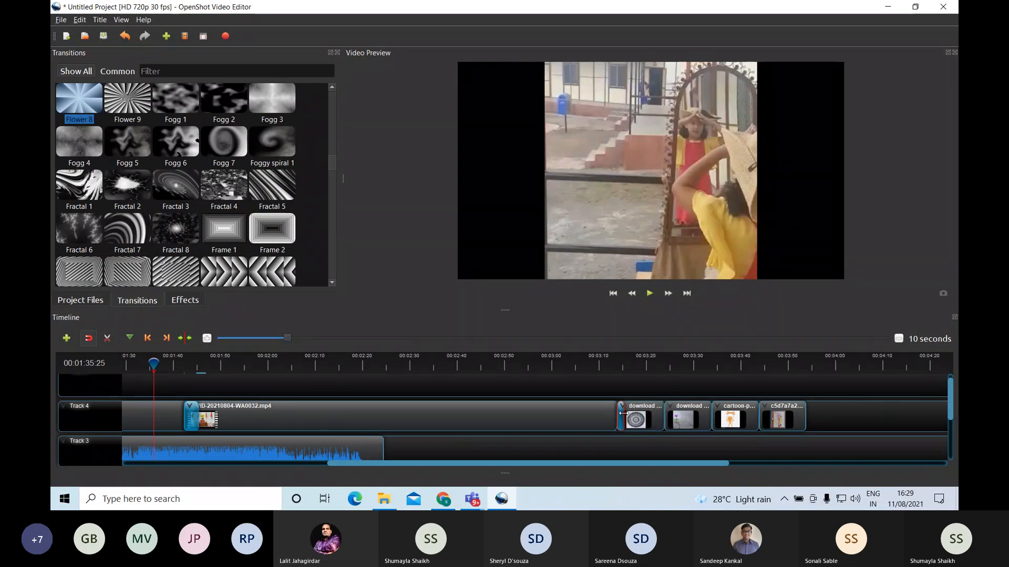
left_click(601, 365)
left_click(650, 293)
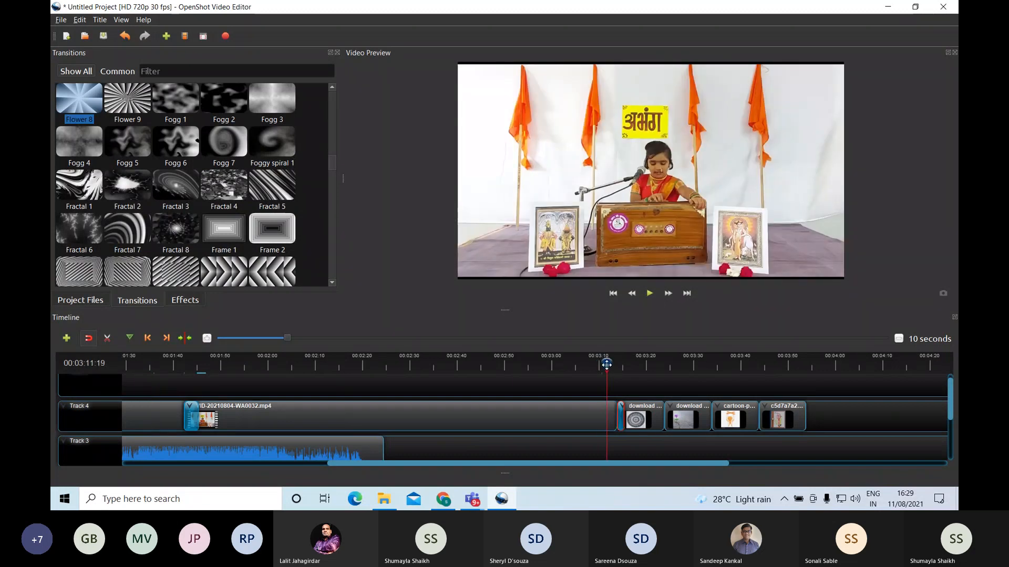
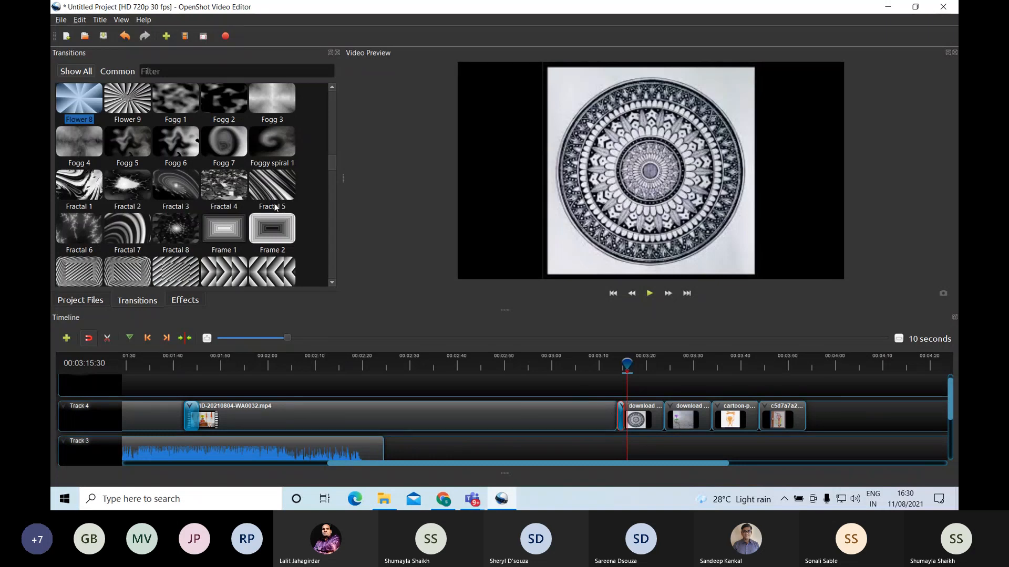
Add the Flower 6 transition to the second download image clip on Track 4 and shorten it to about 2 seconds.
scroll(274, 206, "down", 5)
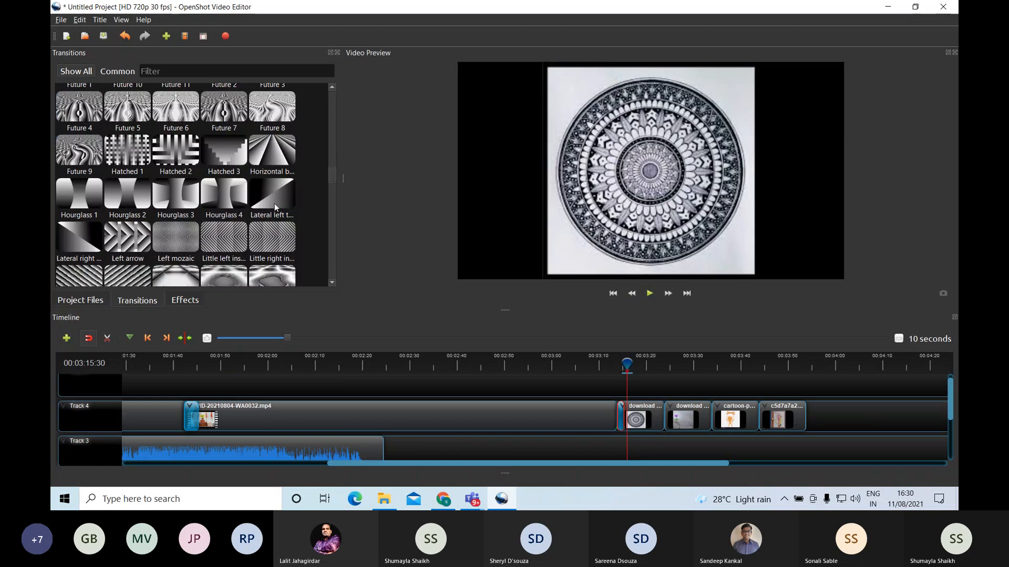
scroll(275, 206, "down", 5)
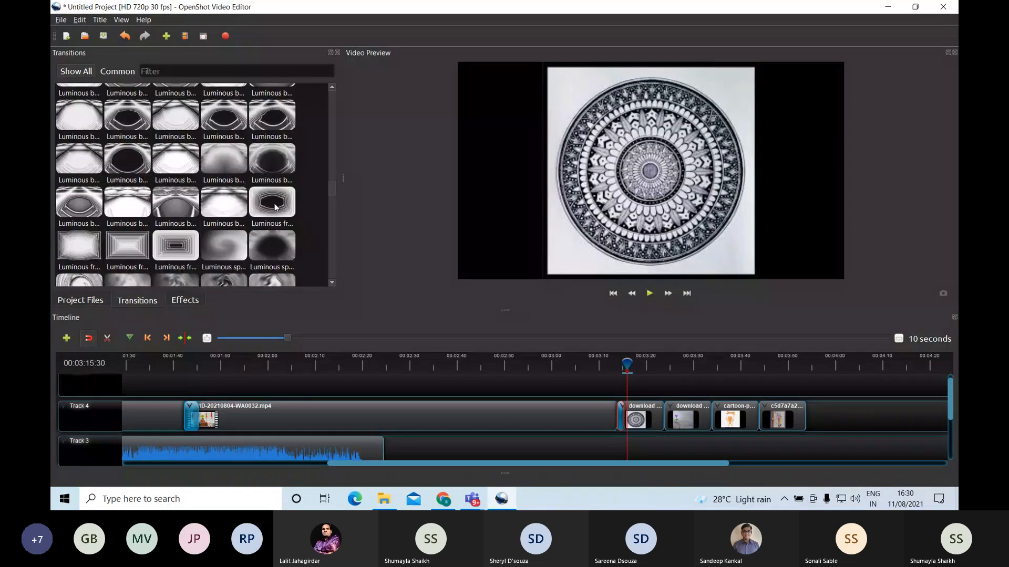
scroll(274, 207, "up", 10)
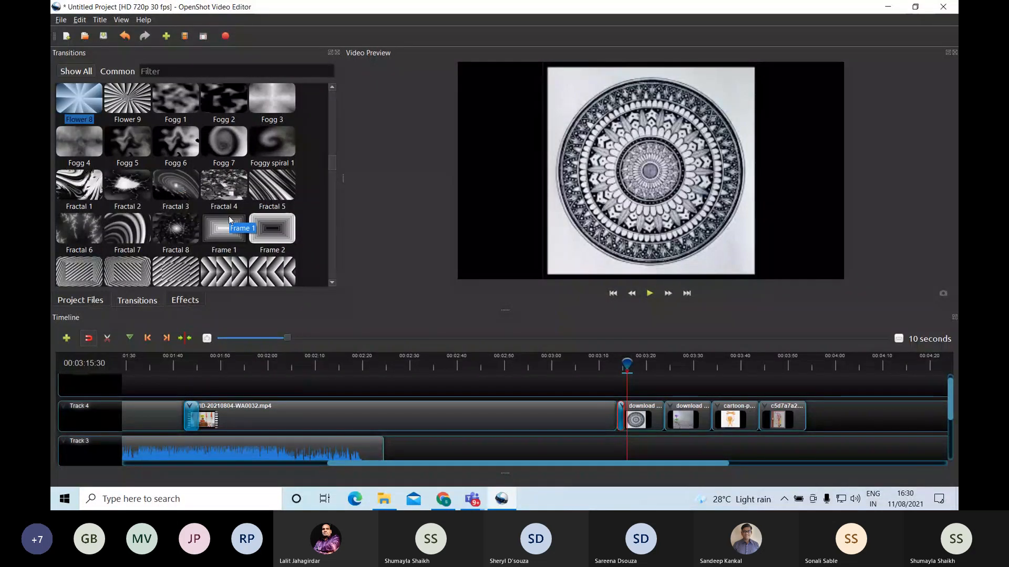
scroll(216, 225, "up", 3)
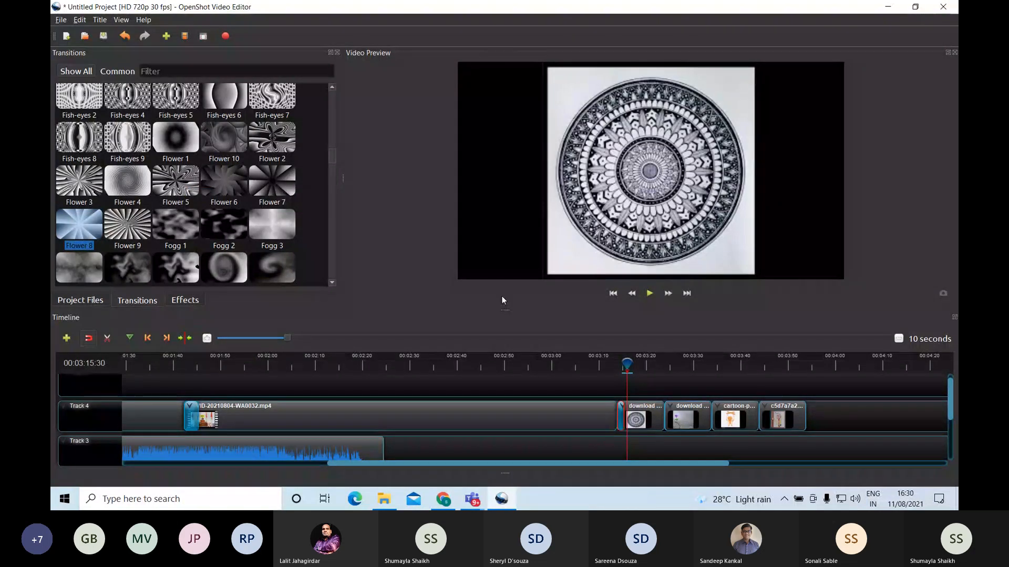
left_click_drag(224, 183, 666, 399)
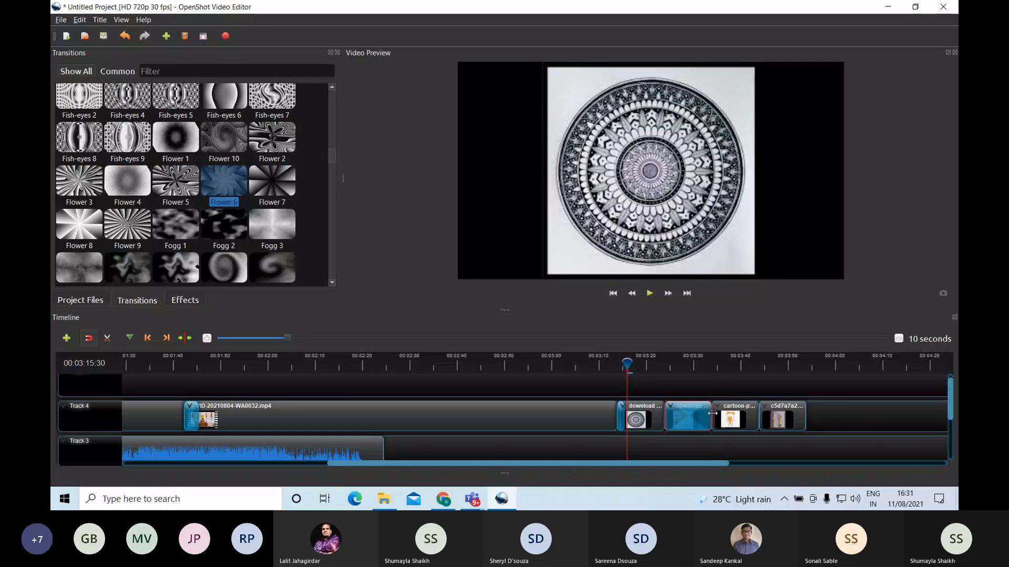
left_click_drag(713, 413, 674, 415)
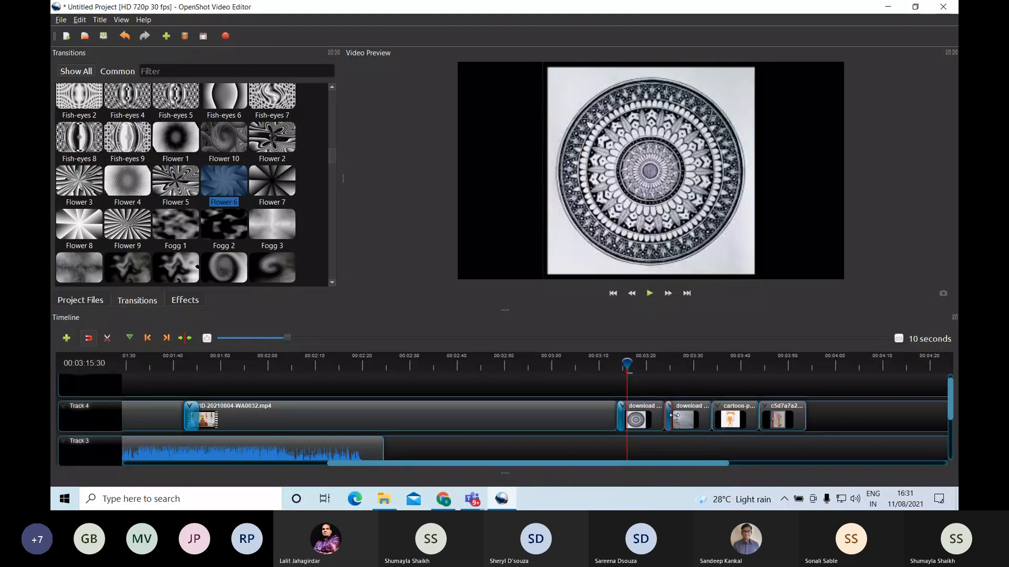
Move the playhead back to about 00:03:08, near the end of the VID-20210804-WA0032.mp4 clip.
left_click_drag(436, 464, 420, 462)
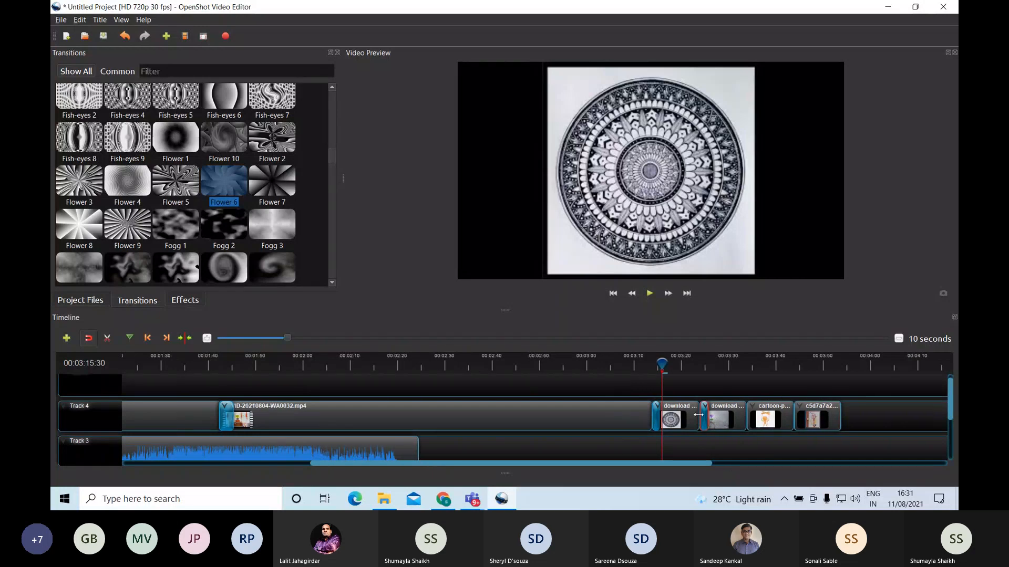
left_click(896, 339)
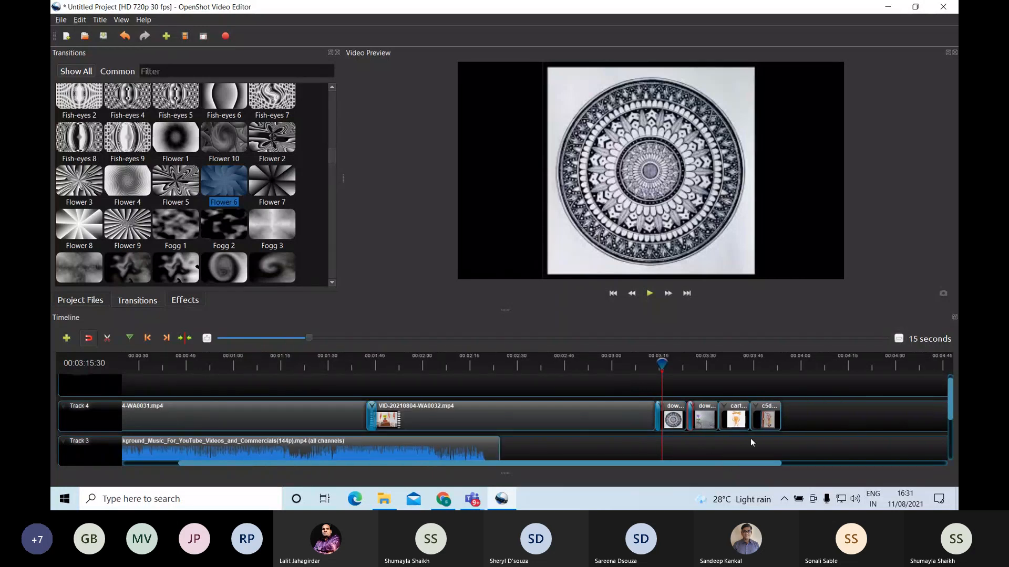
left_click_drag(662, 362, 638, 366)
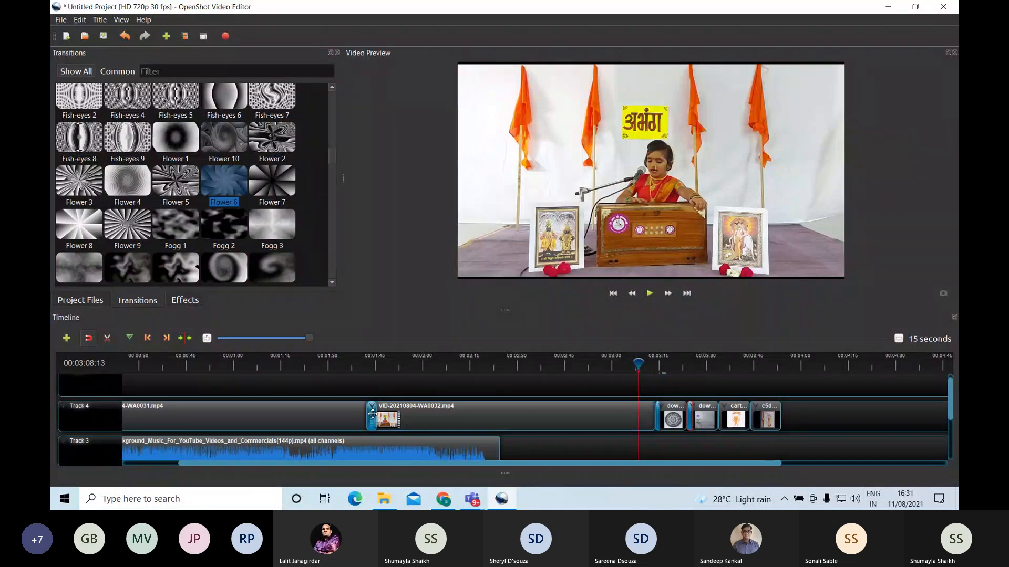
Trim the end of the VID-20210804-WA0032.mp4 clip to about 00:03:12 and place it back on Track 4.
left_click(343, 415)
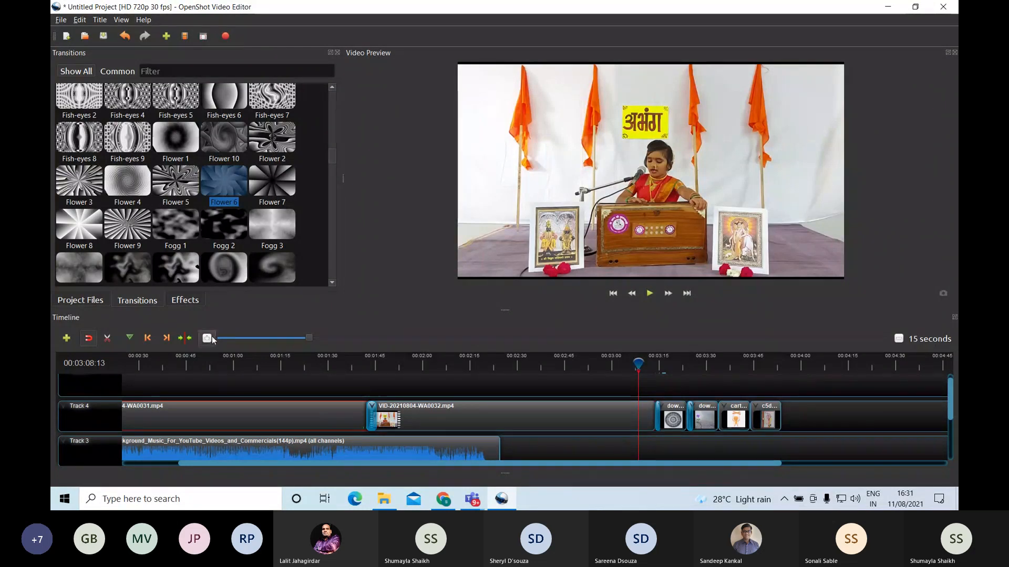
scroll(213, 339, "down", 3)
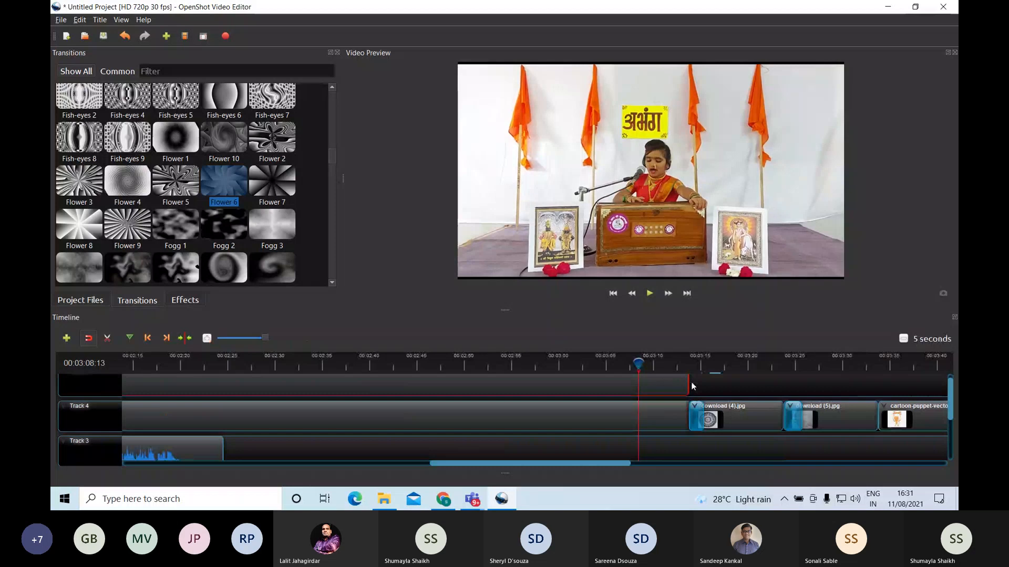
left_click_drag(690, 381, 671, 383)
left_click_drag(597, 391, 596, 416)
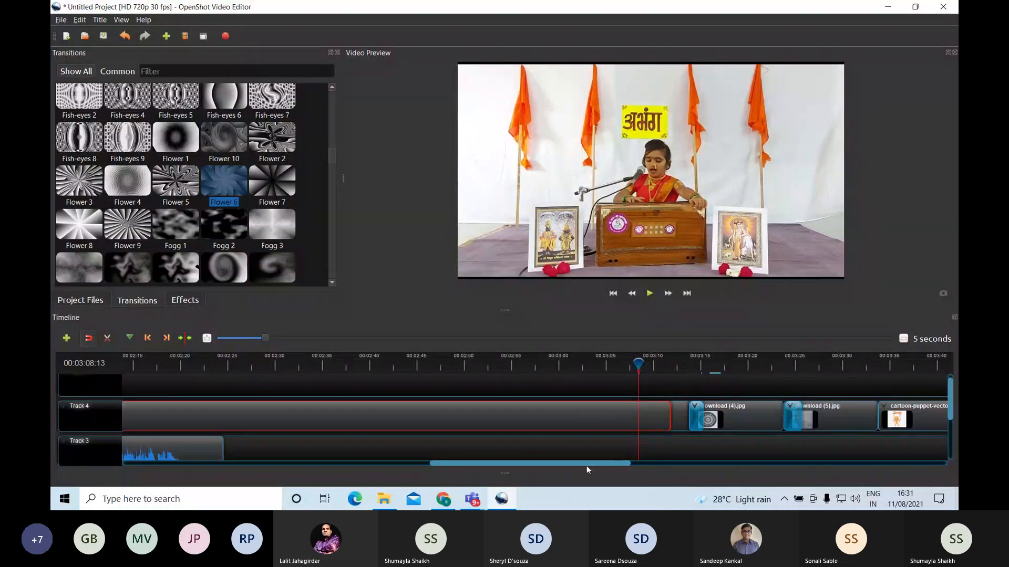
scroll(888, 365, "down", 1)
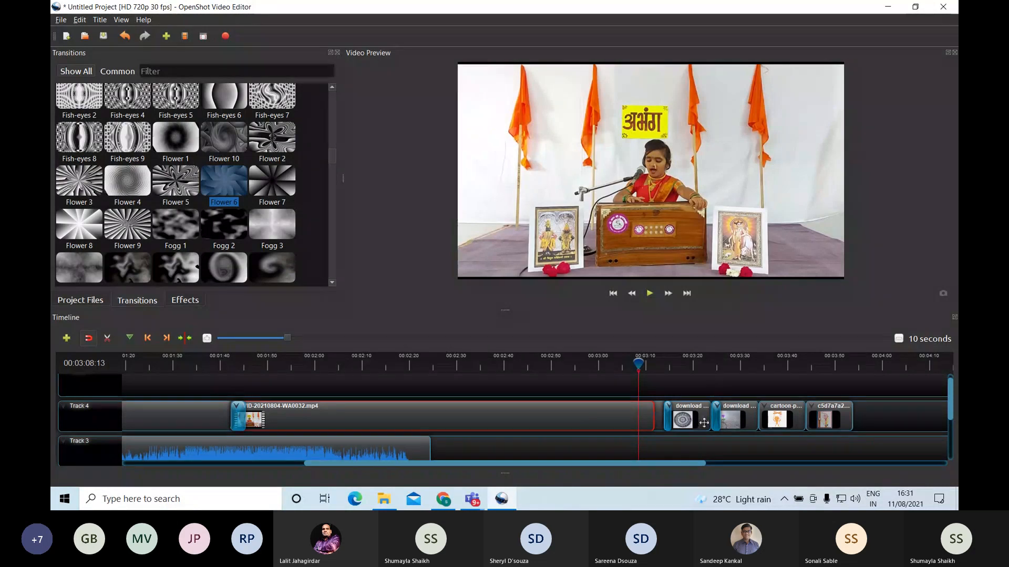
Move download (4).jpg against the end of the preceding video, delete the extra overlap transition, and realign the original transition with the image's start.
left_click_drag(694, 419, 652, 418)
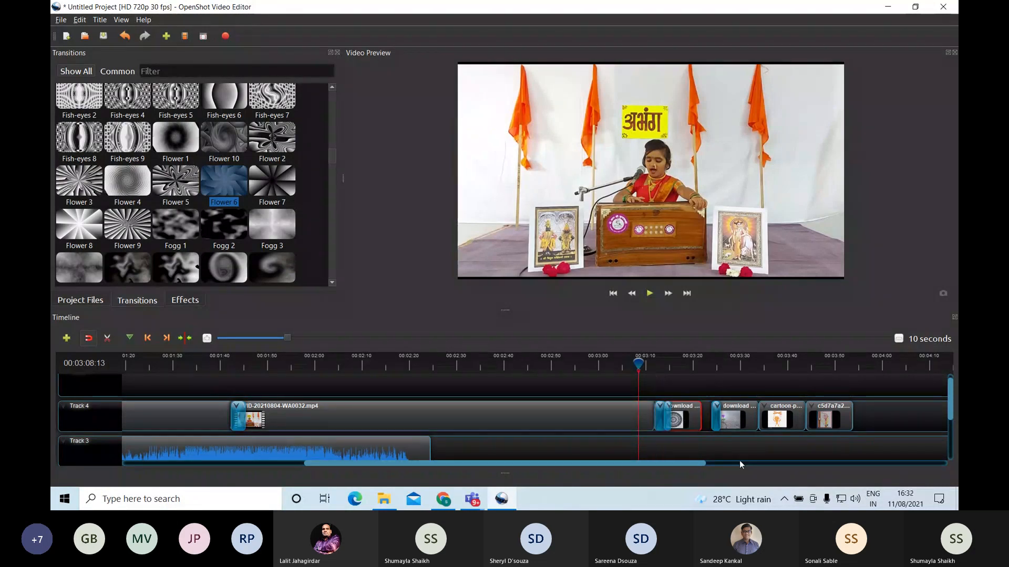
left_click(662, 417)
key("Delete")
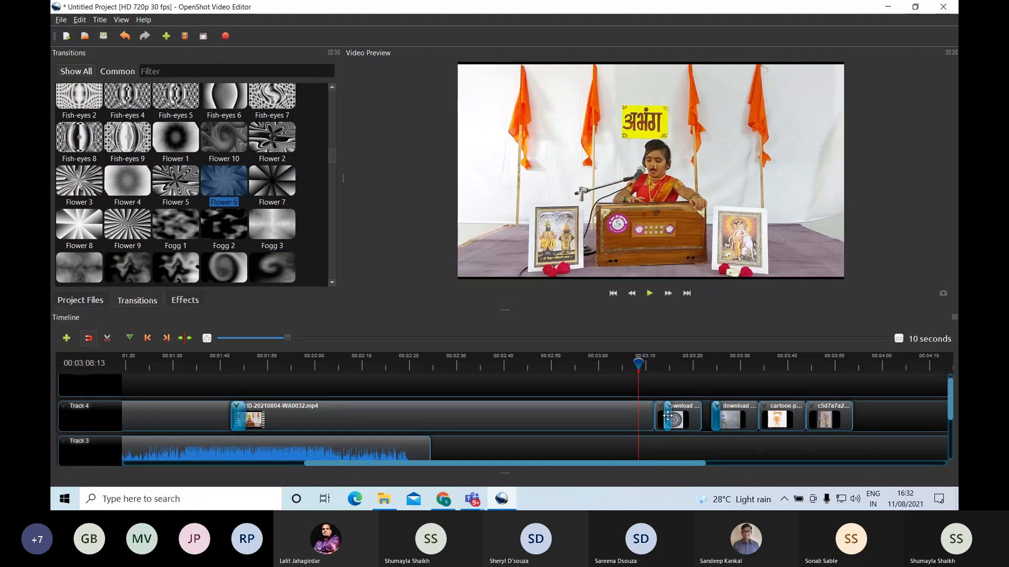
left_click_drag(668, 416, 659, 413)
Close the gaps after download (4).jpg by shifting download (5).jpg with its transition and the cartoon puppet image earlier on Track 4.
left_click_drag(733, 419, 724, 419)
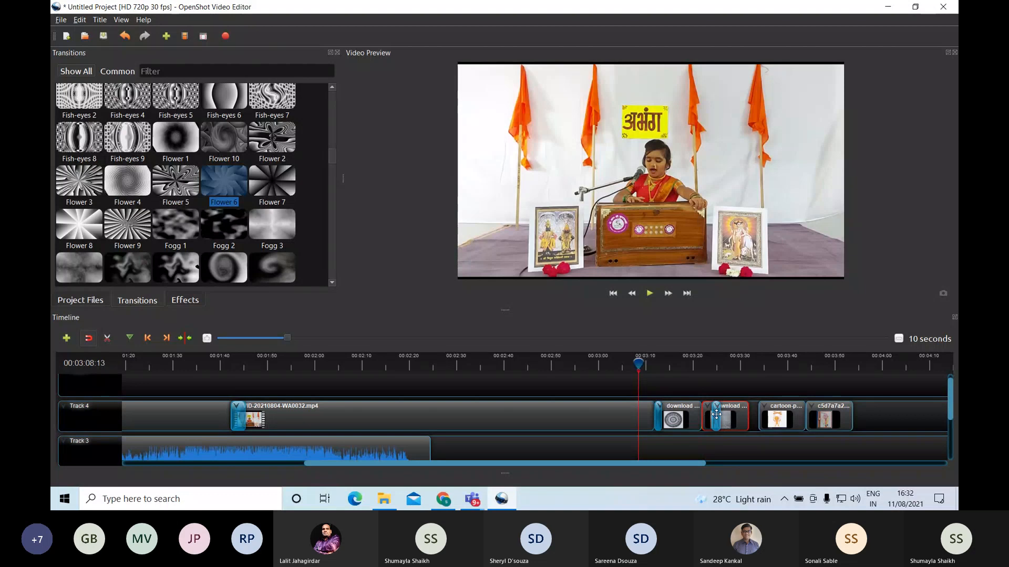
left_click_drag(716, 415, 706, 415)
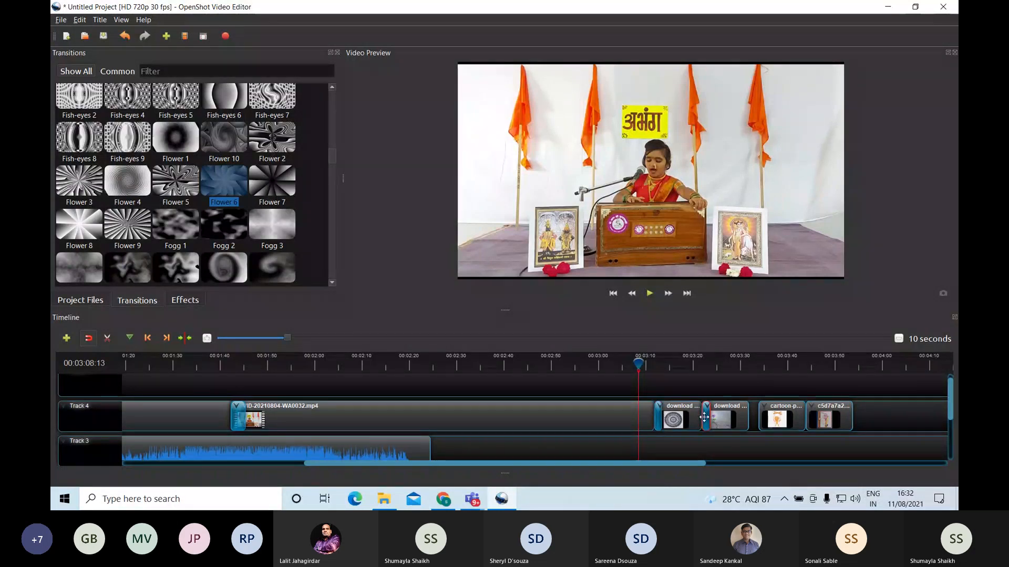
left_click_drag(783, 420, 733, 414)
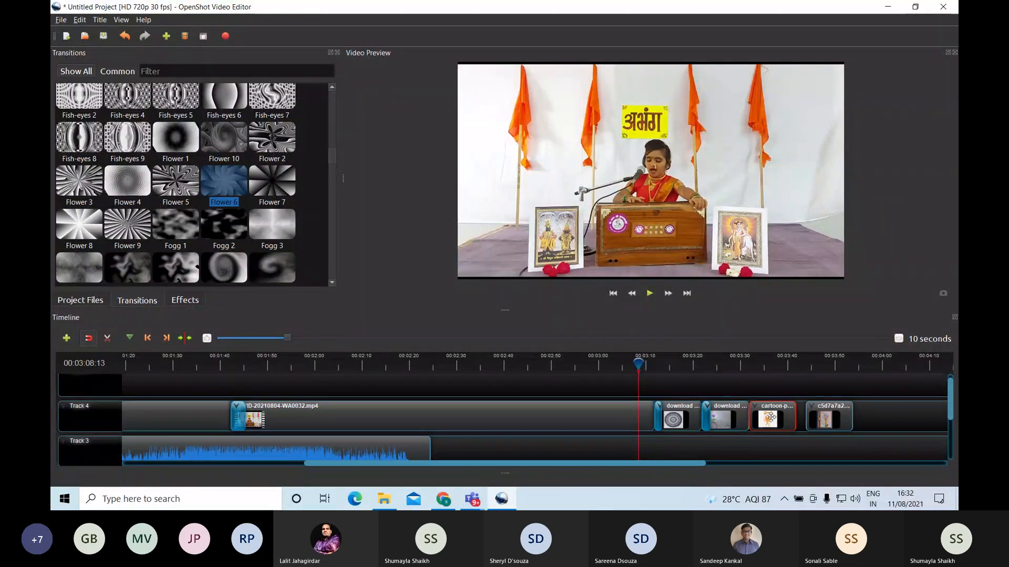
mouse_move(707, 412)
left_mouse_down()
mouse_move(754, 411)
mouse_move(714, 401)
mouse_move(715, 412)
left_mouse_up()
Apply a start-of-clip animation to the cartoon puppet image, moving edge to edge from Top to Bottom.
right_click(769, 416)
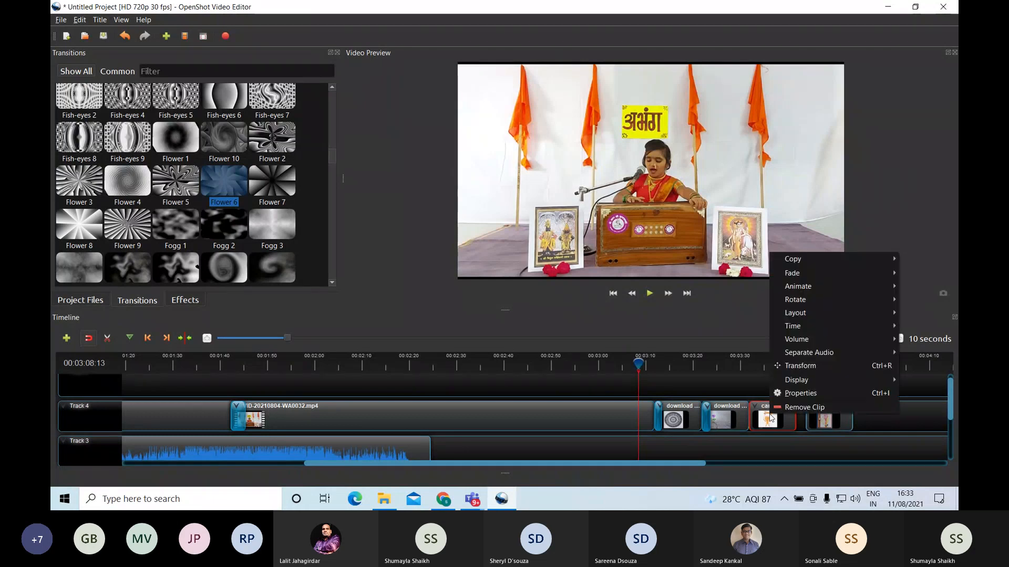
mouse_move(856, 292)
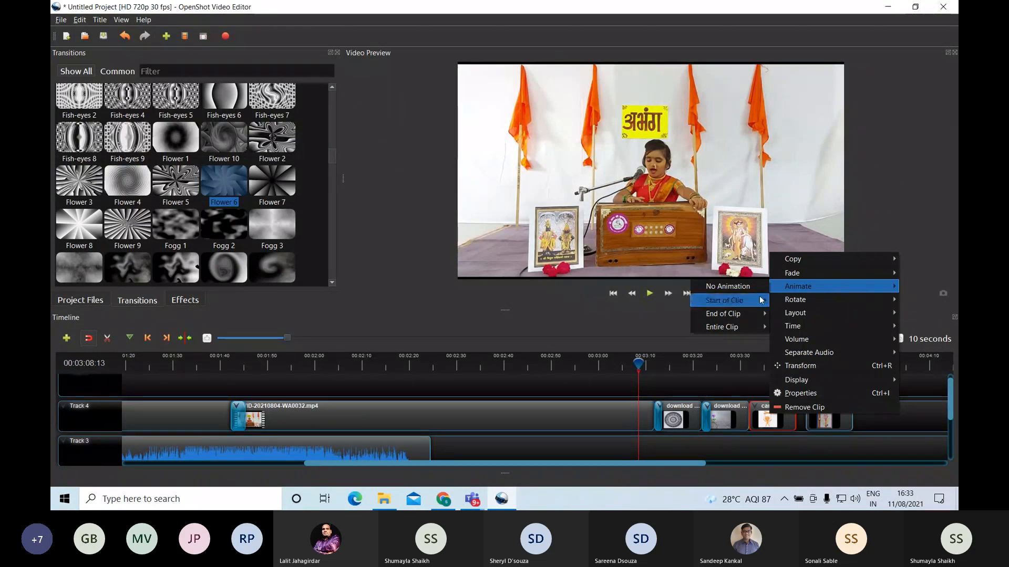
mouse_move(752, 328)
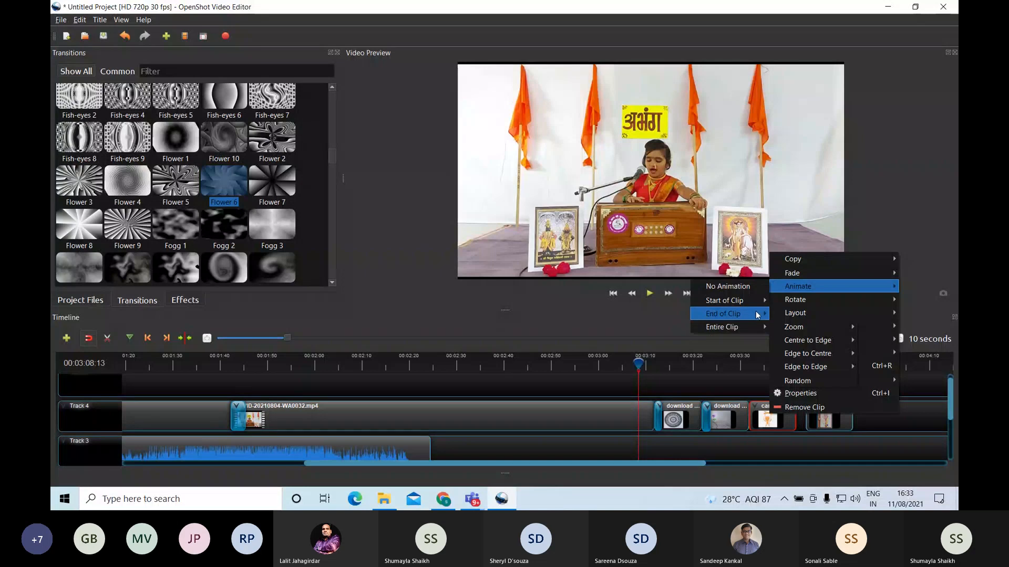
mouse_move(755, 306)
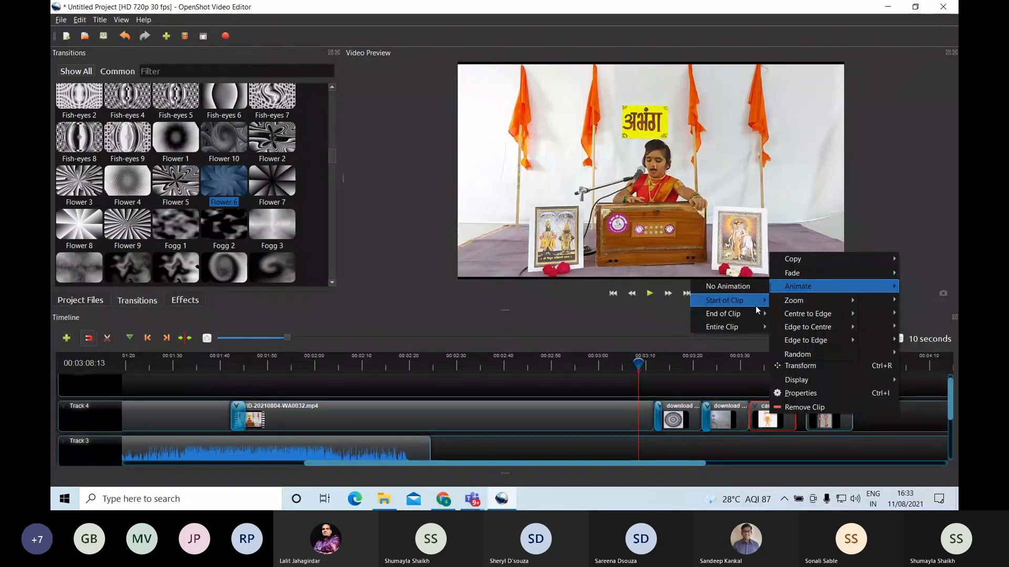
mouse_move(809, 313)
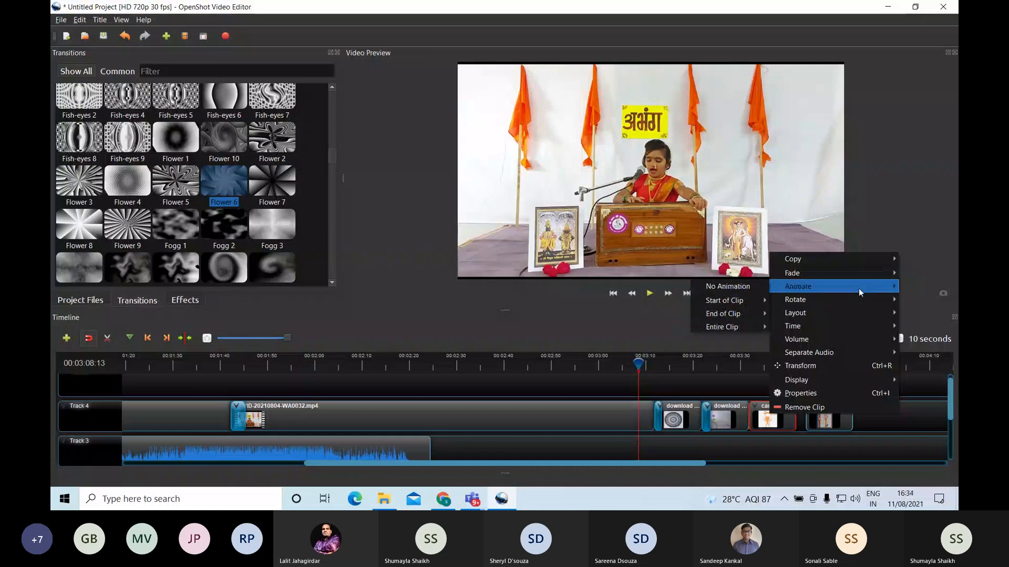
mouse_move(724, 300)
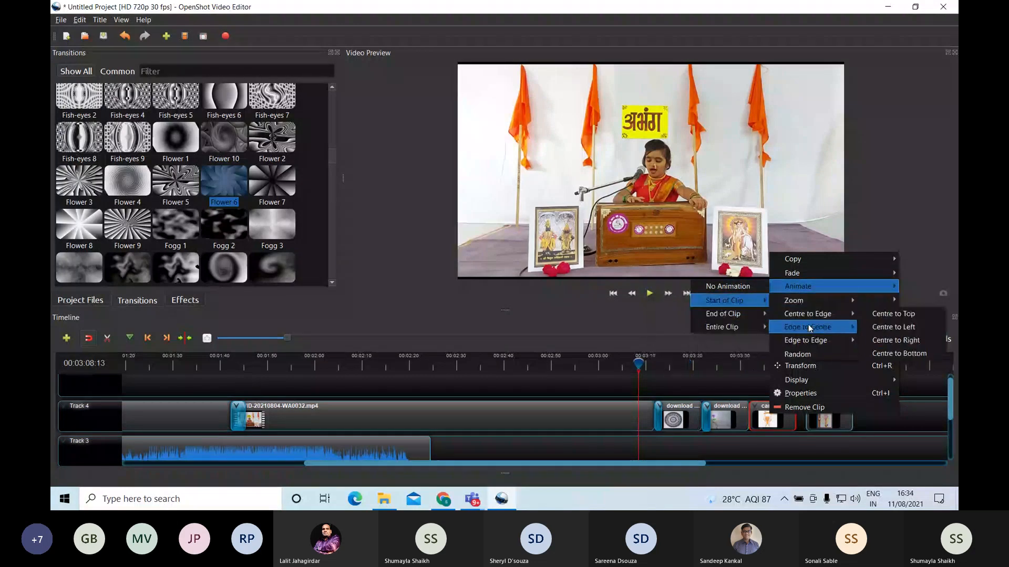
mouse_move(813, 333)
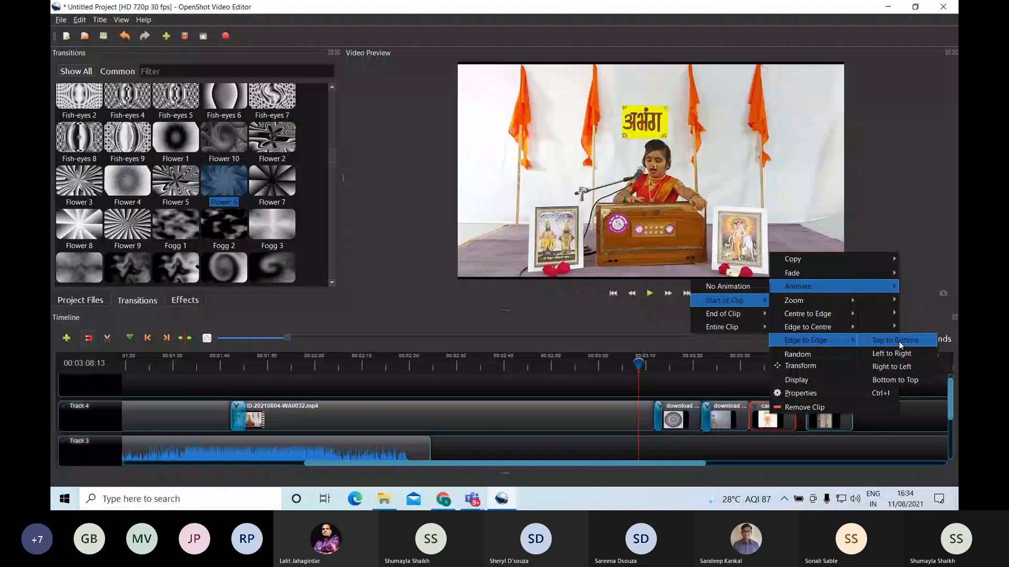
left_click(899, 341)
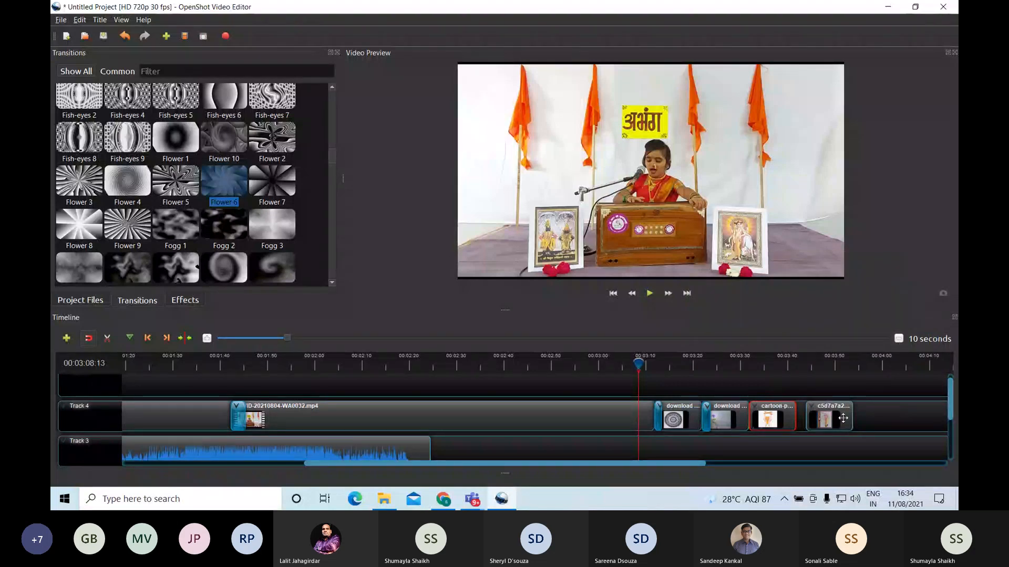
Close the gap before the last image on Track 4 and move the VID-20210804-WA0032.mp4 clip up to Track 5.
left_click_drag(829, 416, 819, 417)
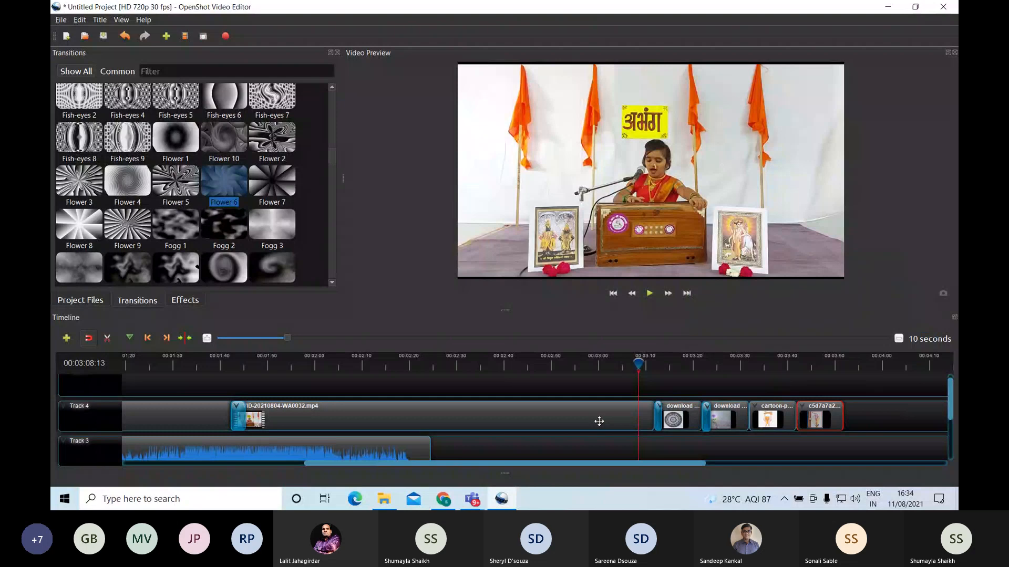
scroll(599, 421, "up", 1)
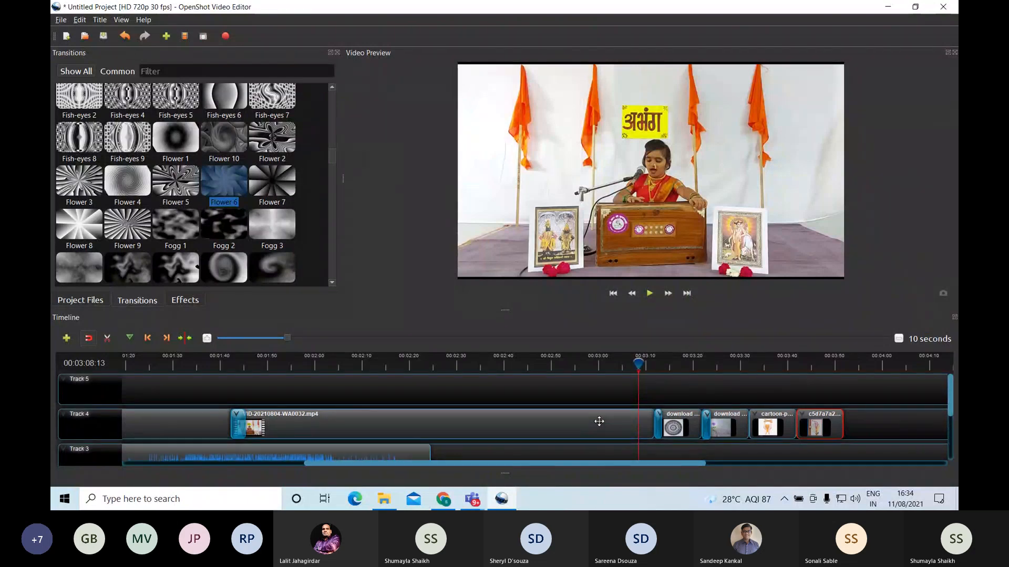
left_click_drag(599, 421, 600, 393)
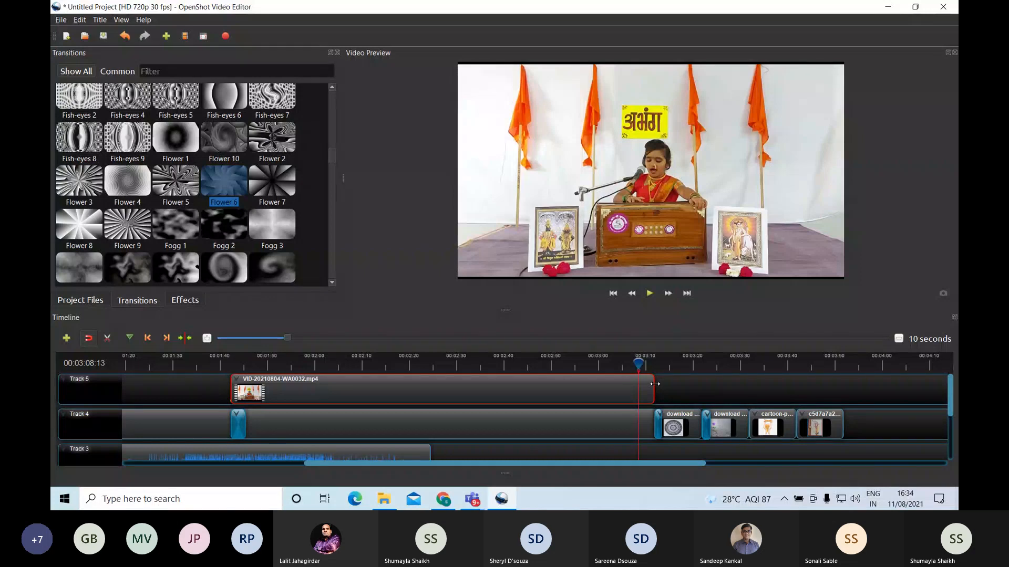
Try shortening the end of the VID-20210804-WA0032.mp4 clip to about 00:02:41 and restore its length.
left_click_drag(655, 384, 508, 385)
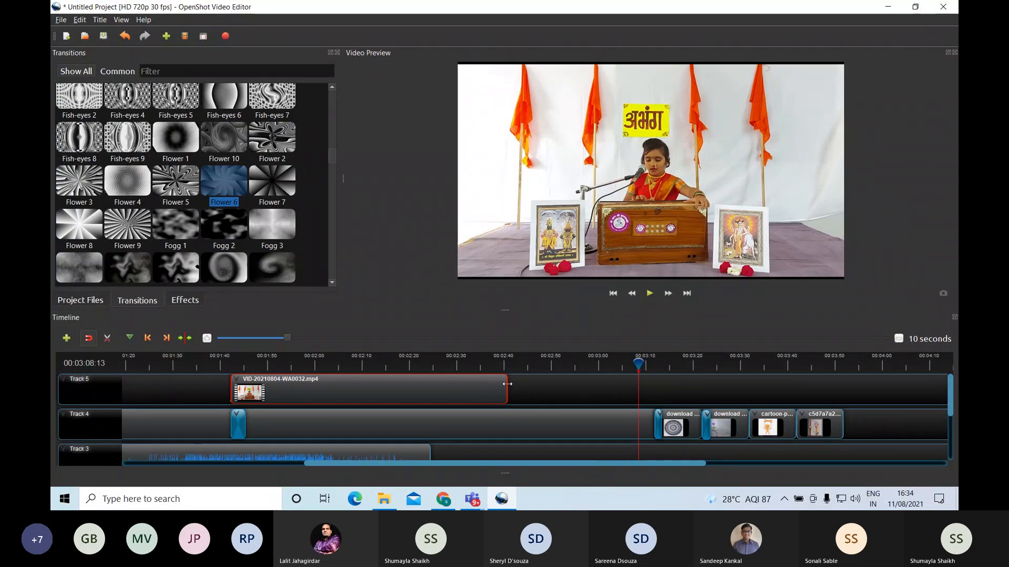
left_click_drag(507, 384, 654, 383)
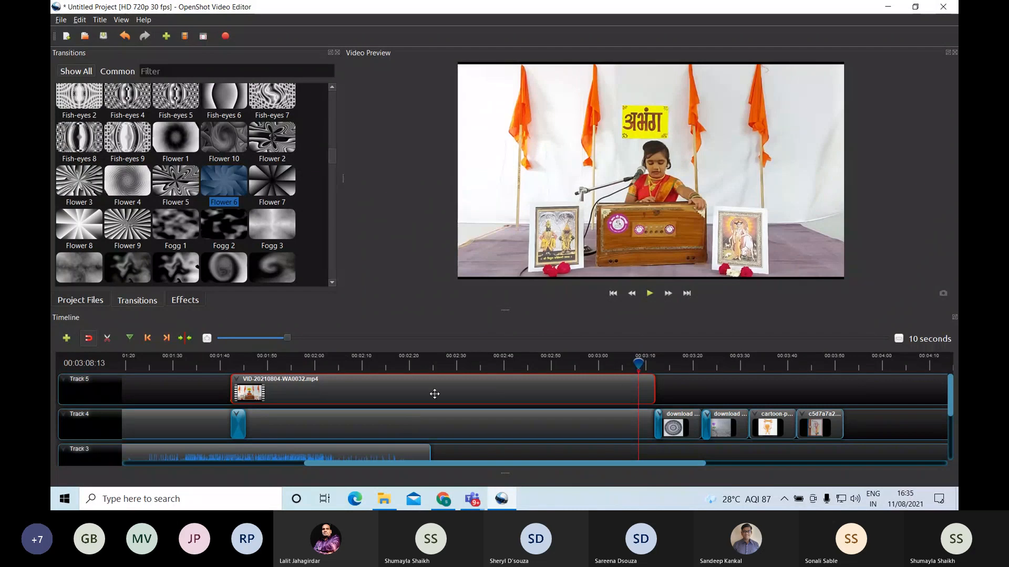
left_click(107, 339)
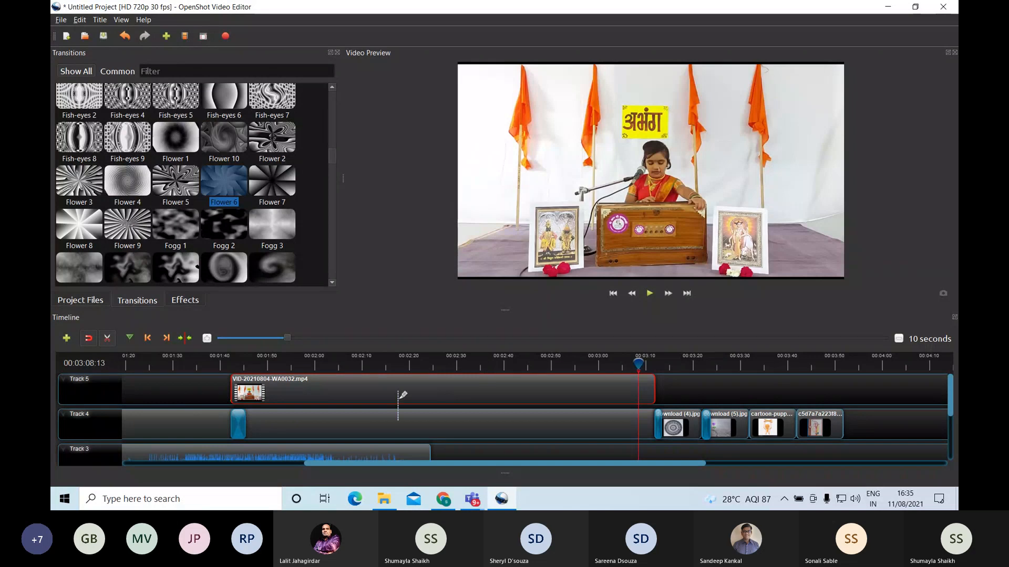
left_click(111, 341)
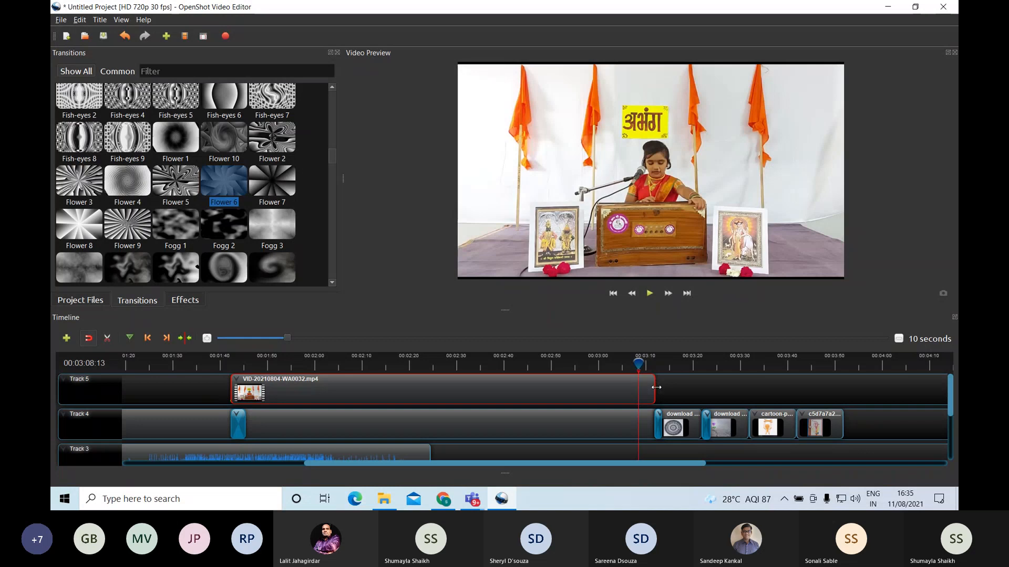
Trim the VID-20210804-WA0032.mp4 clip to start at about 00:01:45 and end at the playhead, and return it to Track 4.
left_click_drag(656, 387, 639, 386)
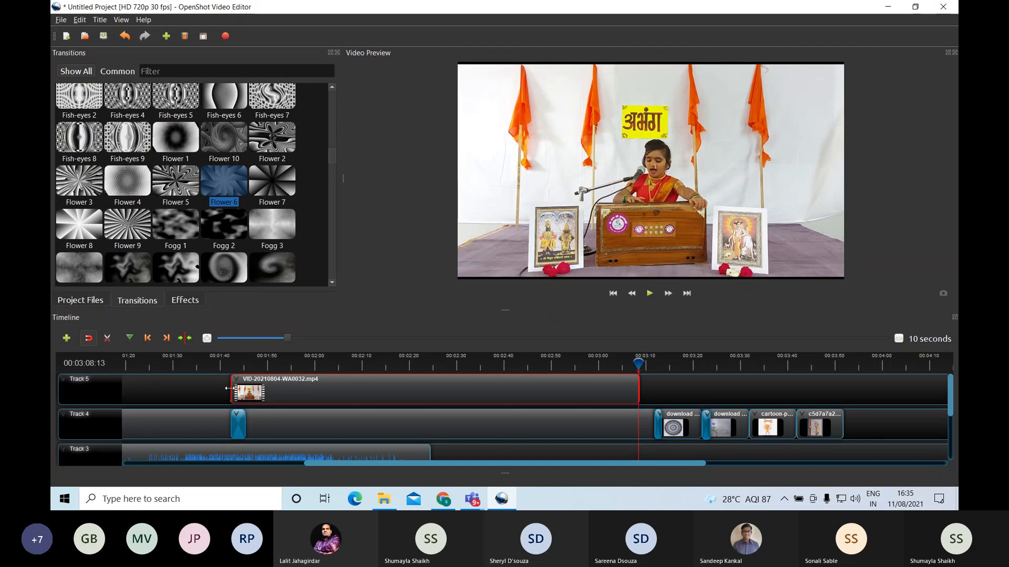
left_click_drag(230, 388, 242, 384)
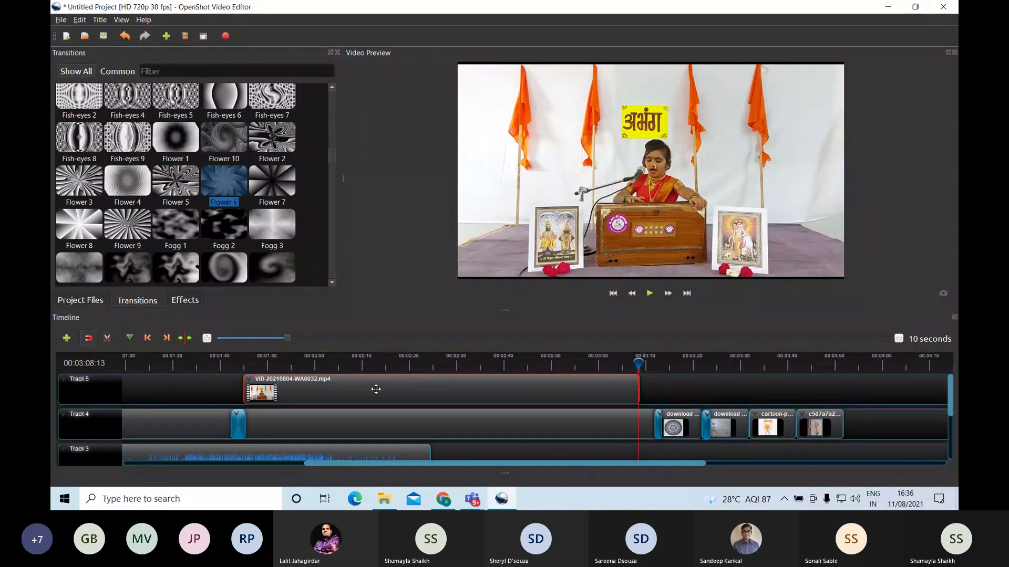
left_click_drag(375, 389, 240, 420)
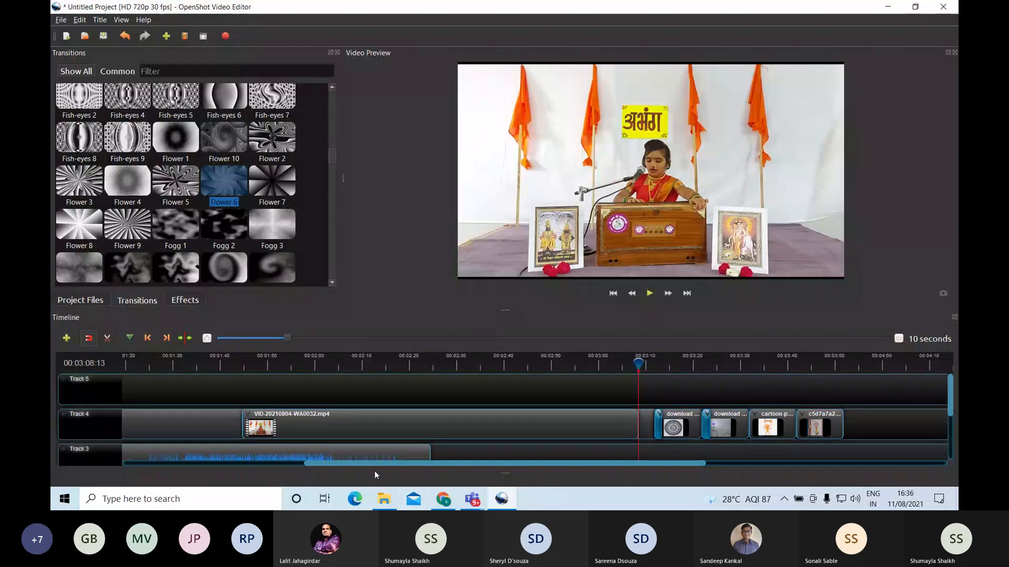
left_click_drag(366, 466, 266, 462)
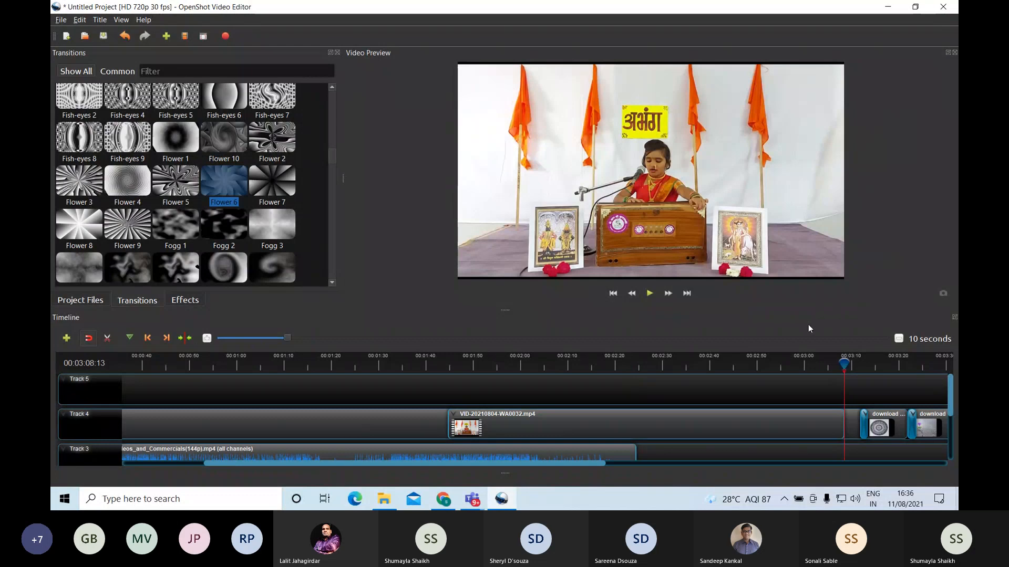
left_click(898, 339)
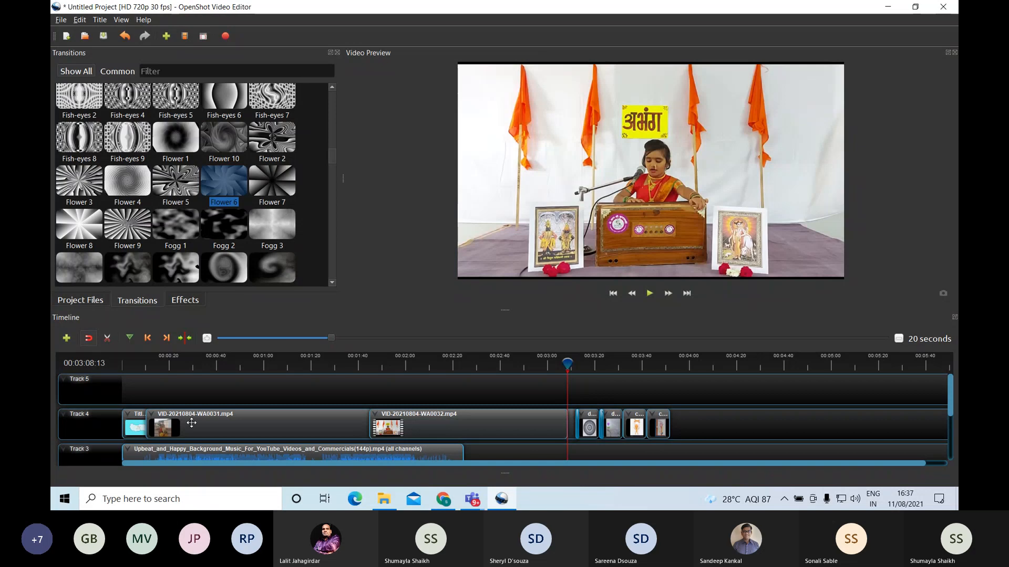
right_click(310, 459)
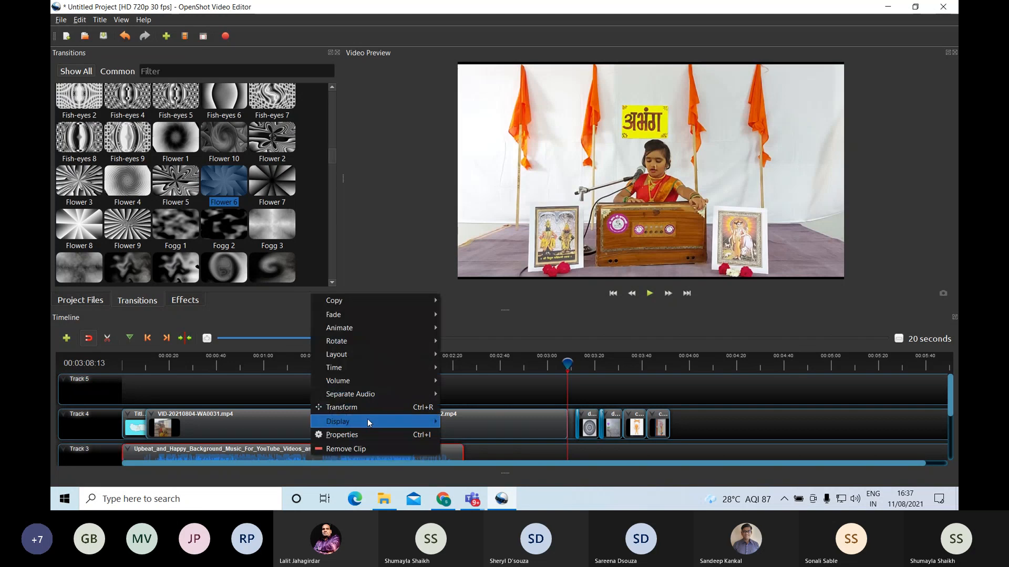
left_click(550, 322)
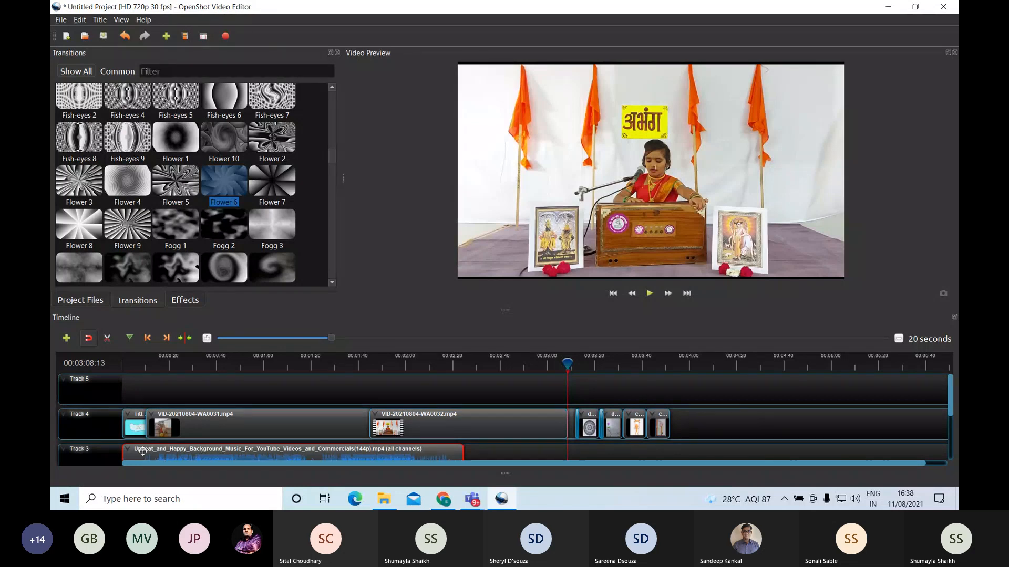
scroll(140, 450, "down", 1)
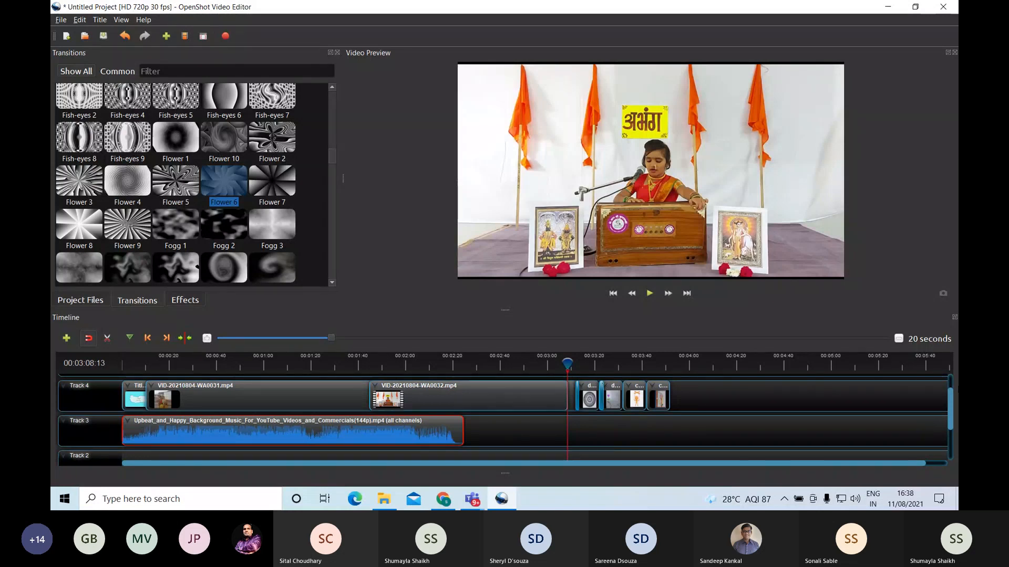
scroll(952, 414, "up", 1)
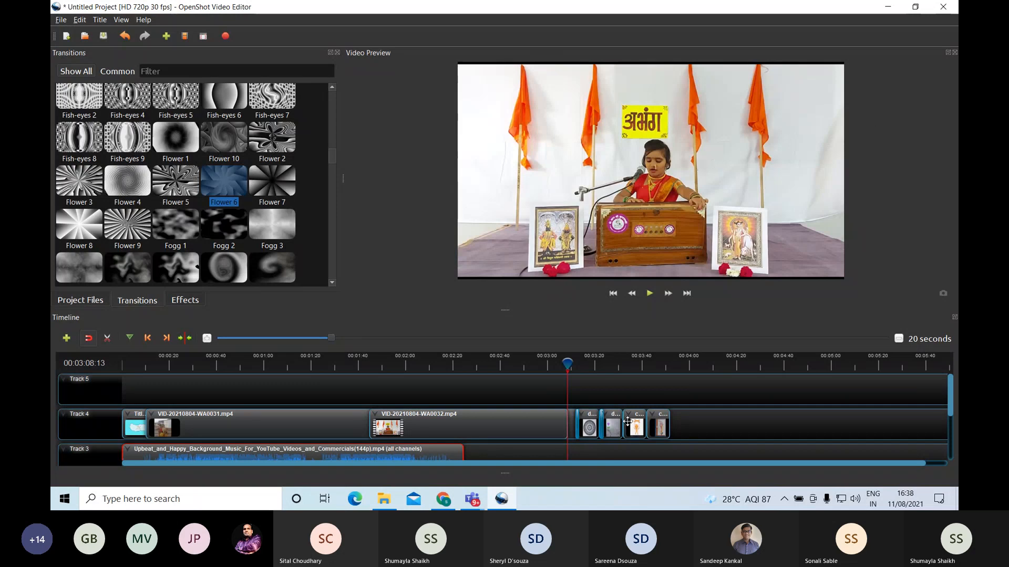
Add the project video VID-20210804-WA0036.mp4 to Track 5, starting in line with the VID-20210804-WA0031.mp4 clip on Track 4.
left_click(83, 301)
left_click(88, 181)
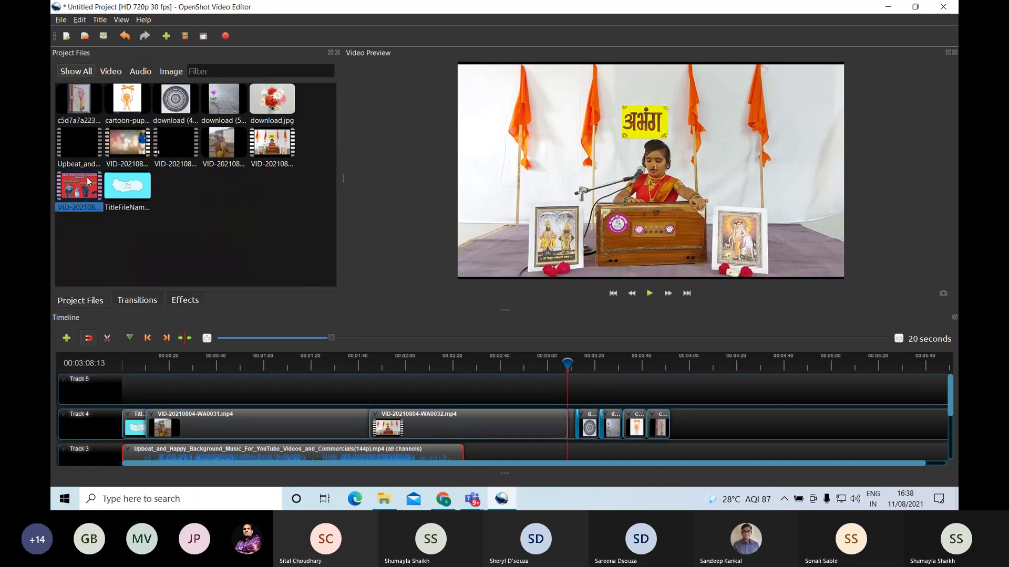
left_click_drag(88, 182, 148, 381)
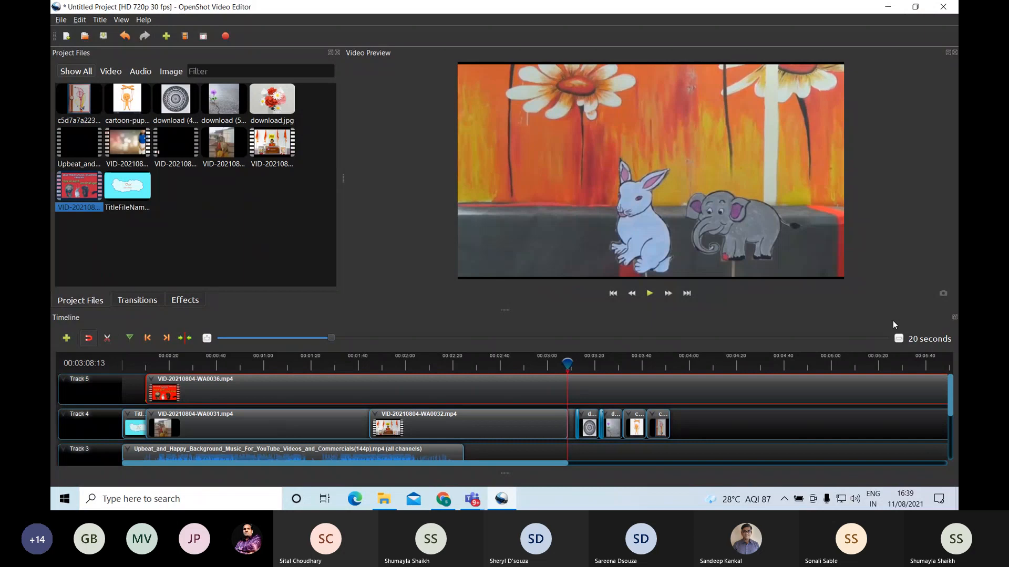
Trim the end of the VID-20210804-WA0036.mp4 clip on Track 5 to about 00:01:53 and add one empty track above it.
left_click(898, 339)
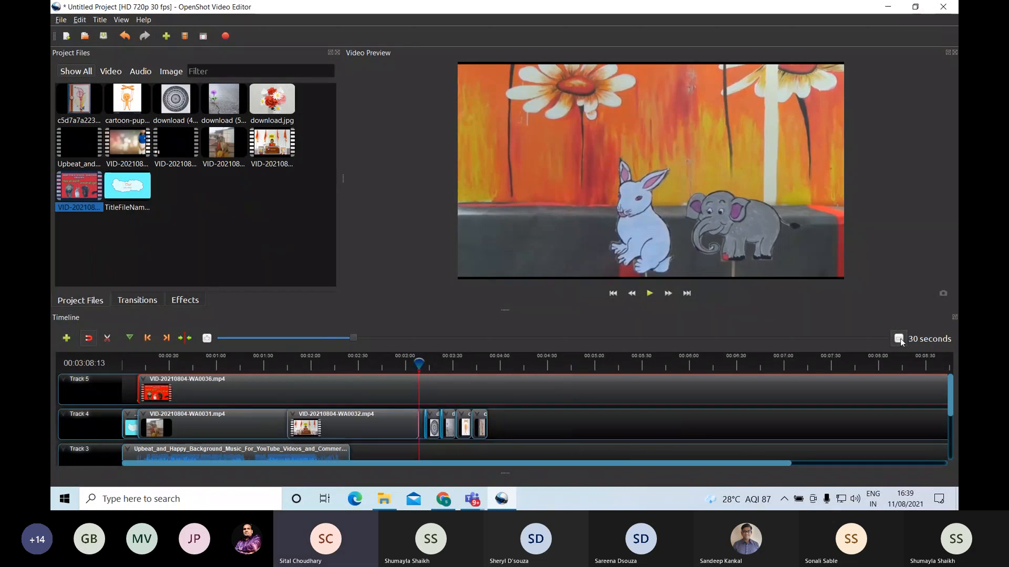
left_click(898, 339)
left_click_drag(706, 374, 240, 415)
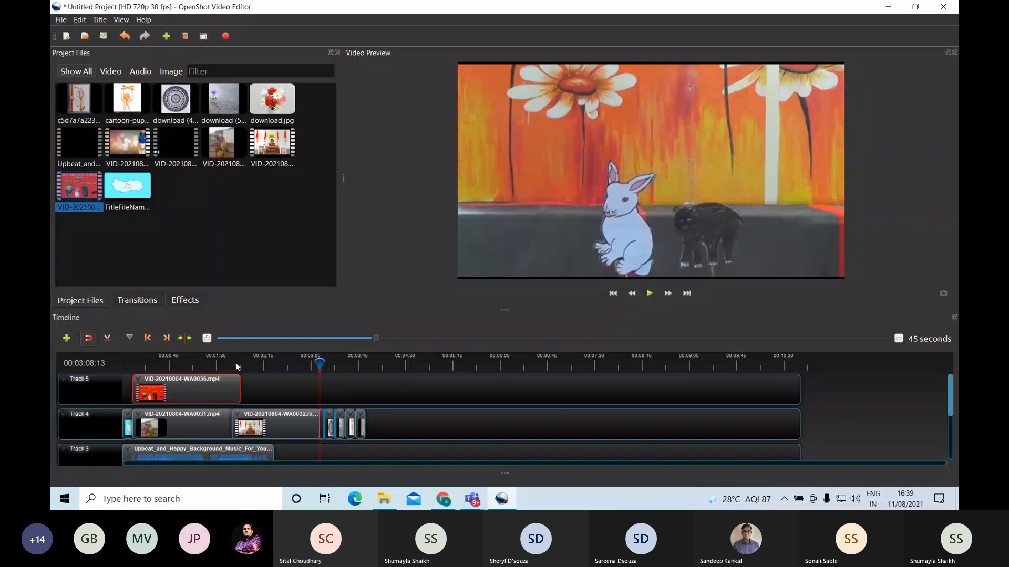
scroll(235, 362, "up", 3, "ctrl")
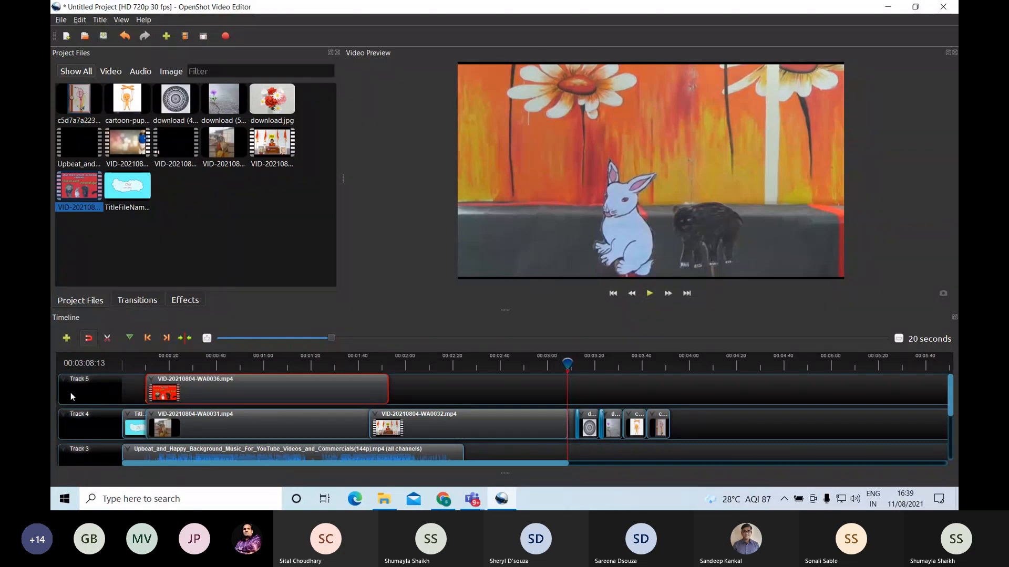
left_click(66, 338)
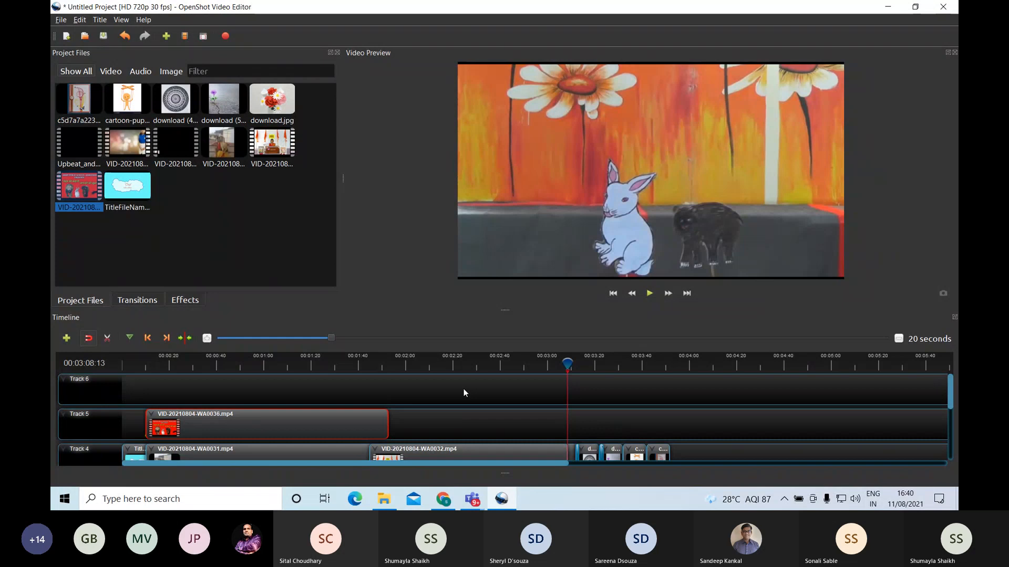
Shift the VID-20210804-WA0032.mp4 clip on Track 4 to start at about 00:01:50 and delete the transition covering it.
scroll(463, 392, "down", 1)
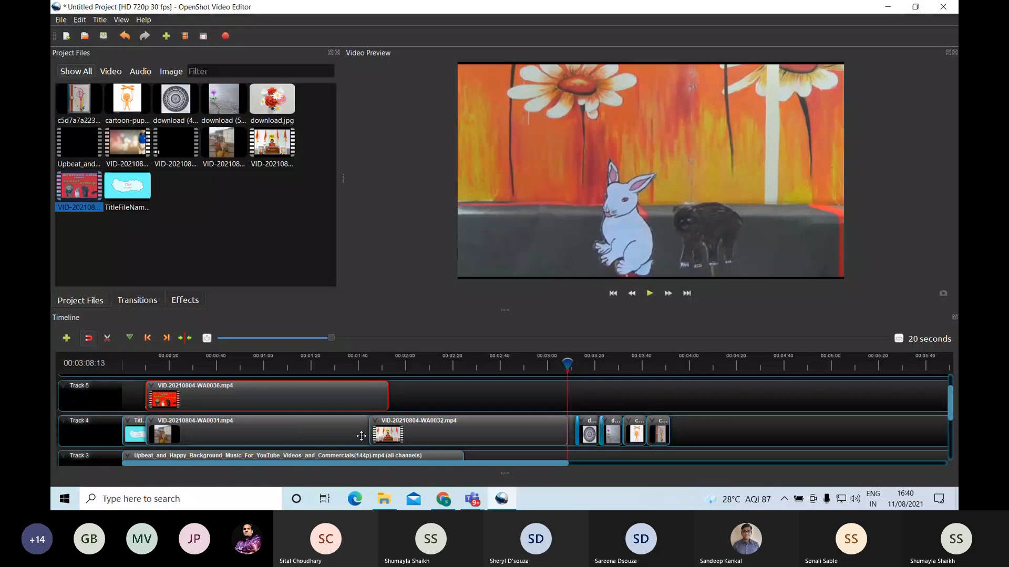
left_click_drag(432, 432, 444, 429)
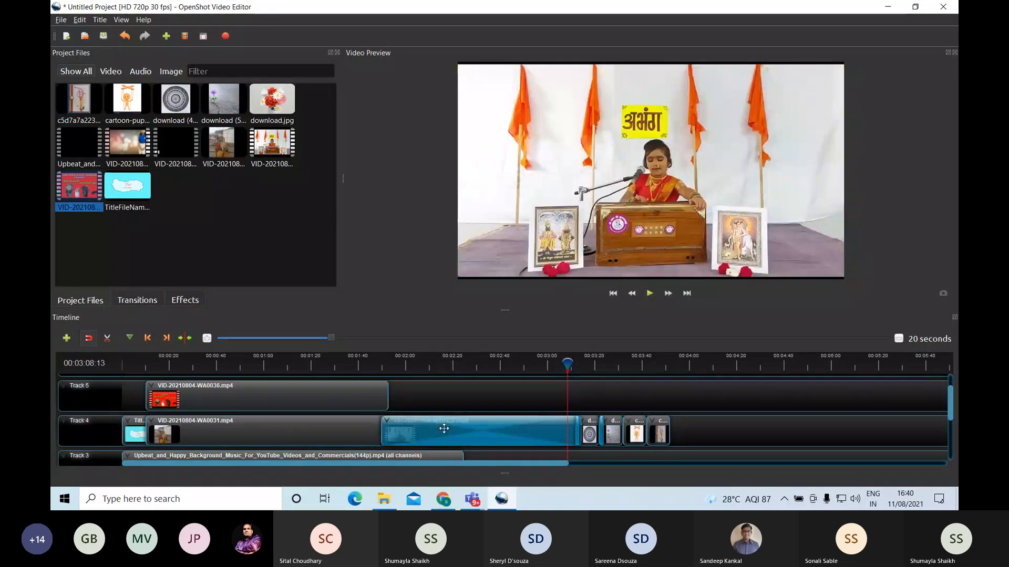
left_click(444, 428)
key("Delete")
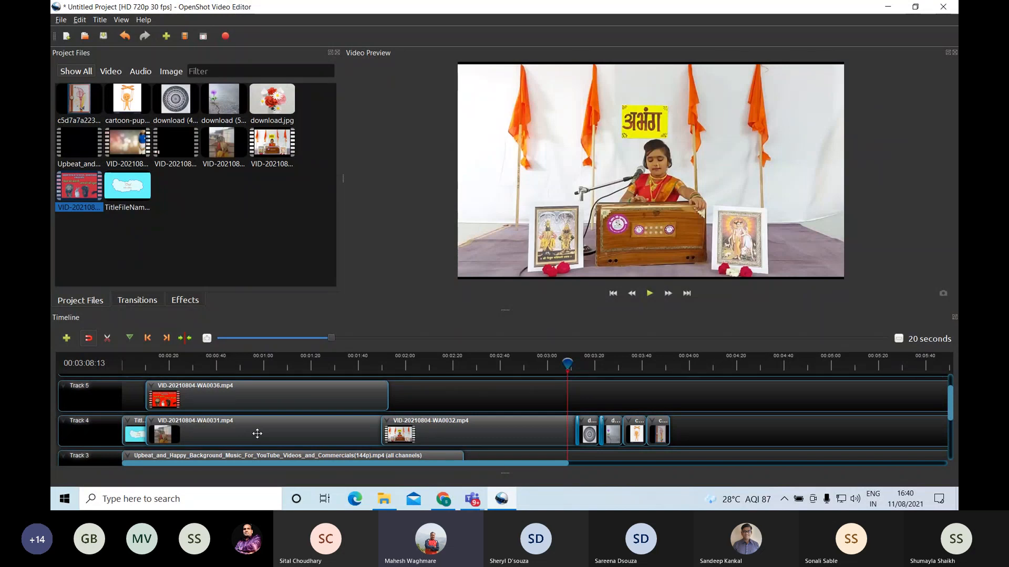
Add more empty tracks above the existing ones, up to Track 19, and look through the track stack.
left_click(67, 339)
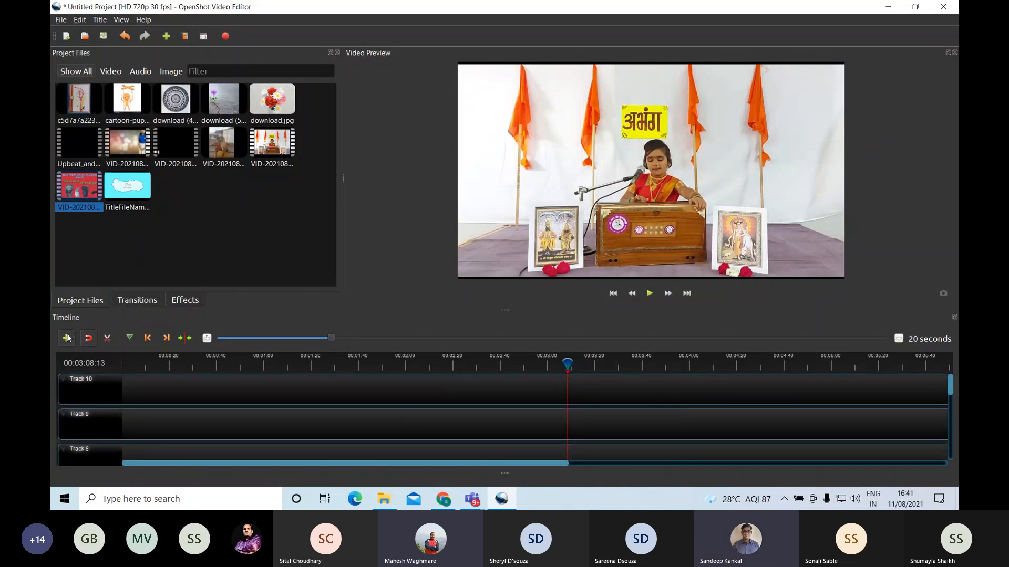
left_click(67, 339)
left_click(67, 338)
left_click(67, 338)
left_click(67, 338)
left_click(67, 339)
left_click(67, 338)
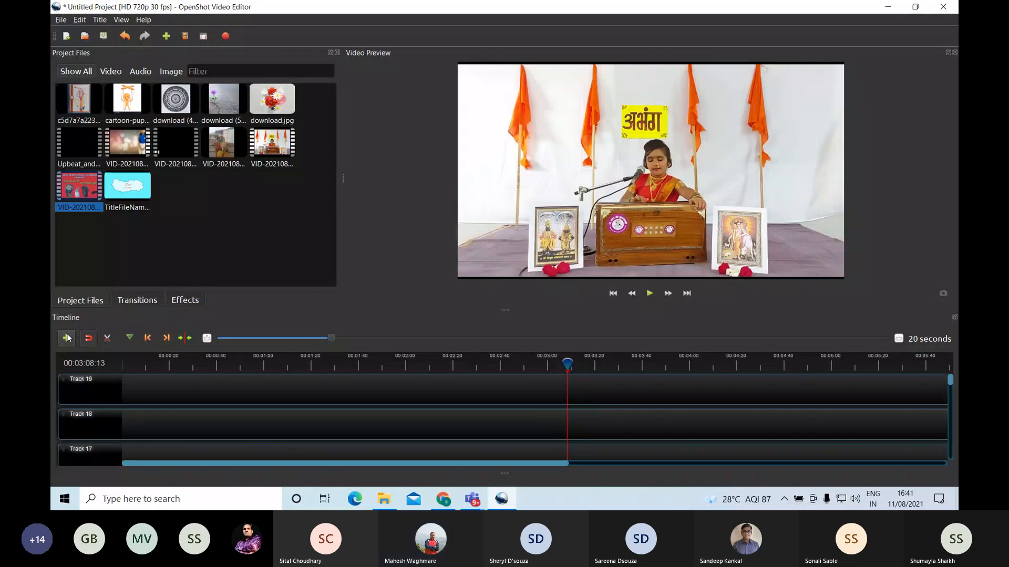
scroll(295, 395, "down", 5)
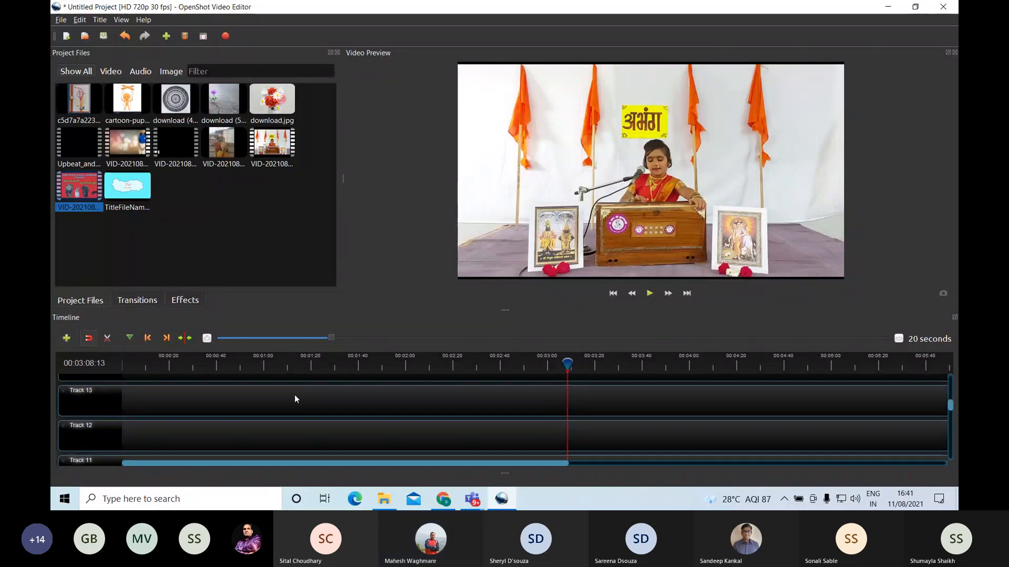
scroll(294, 398, "down", 3)
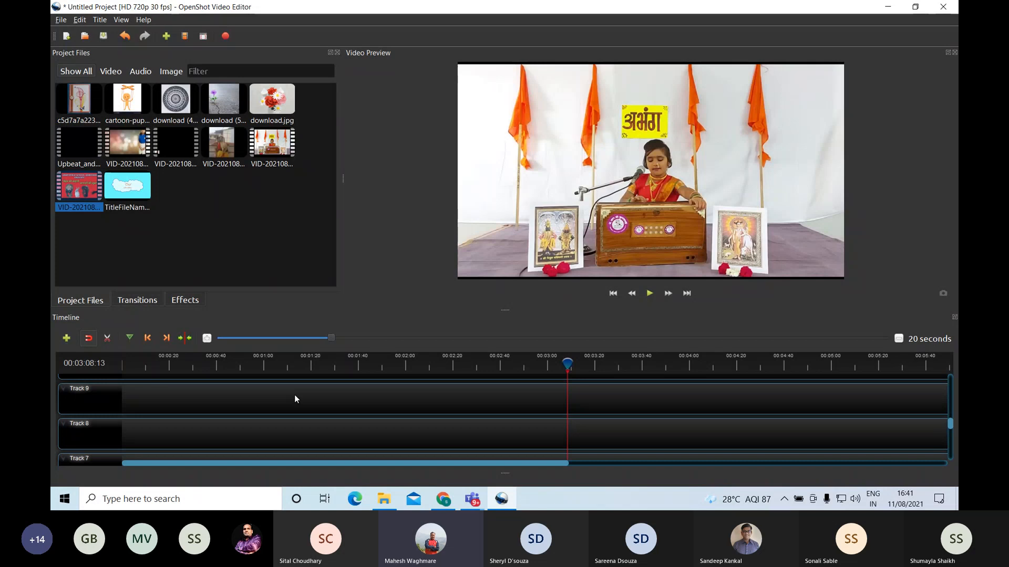
scroll(294, 398, "up", 8)
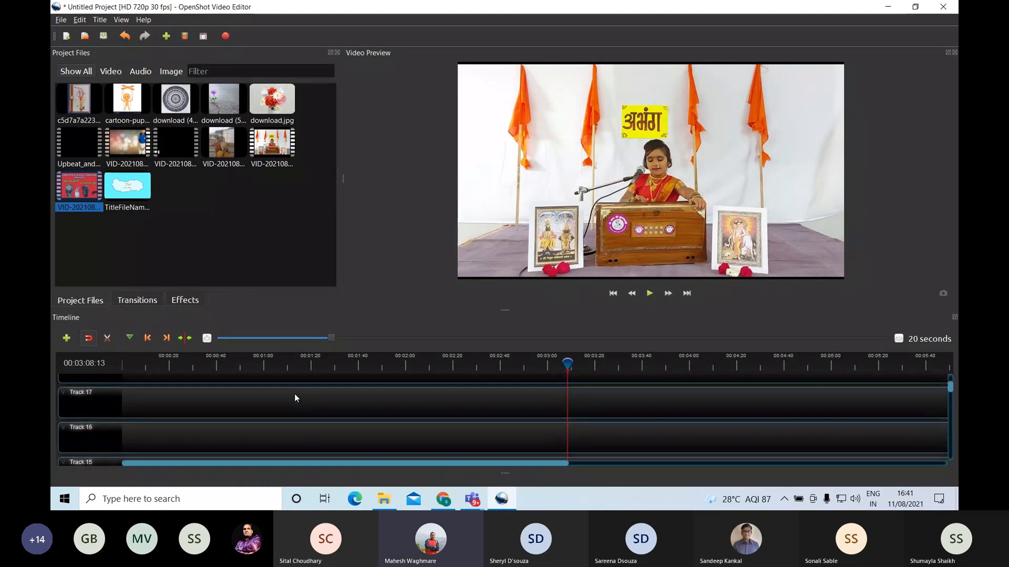
scroll(294, 399, "down", 7)
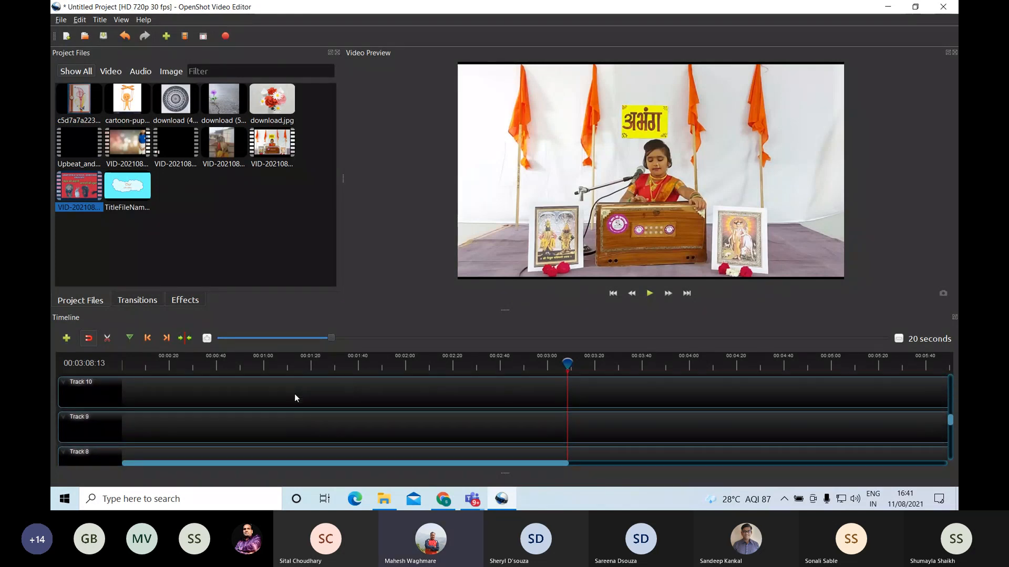
Remove the VID-20210804-WA0031.mp4 clip from Track 4 and move the VID-20210804-WA0032.mp4 clip directly behind the title clip.
scroll(294, 398, "down", 5)
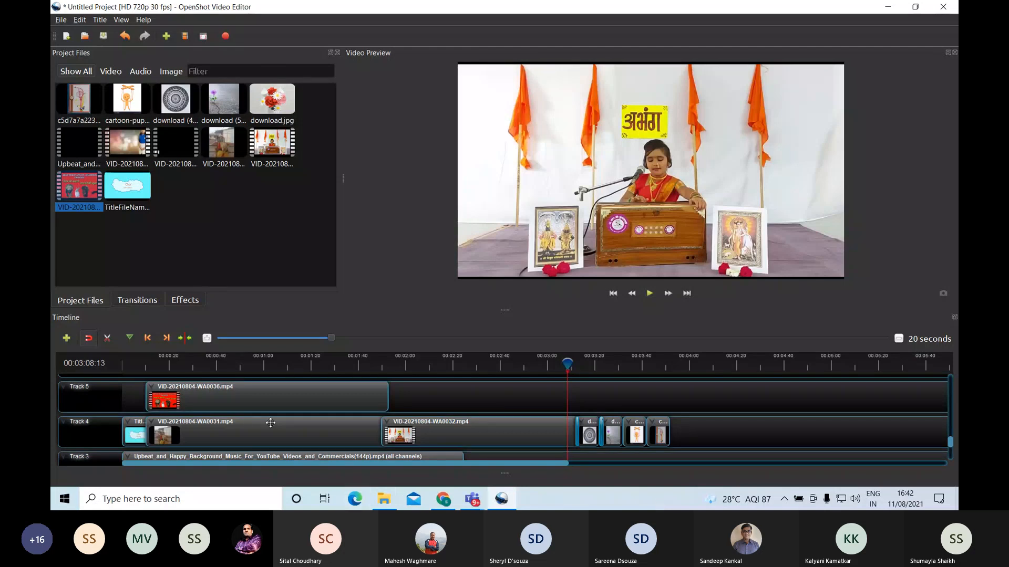
scroll(188, 443, "up", 1)
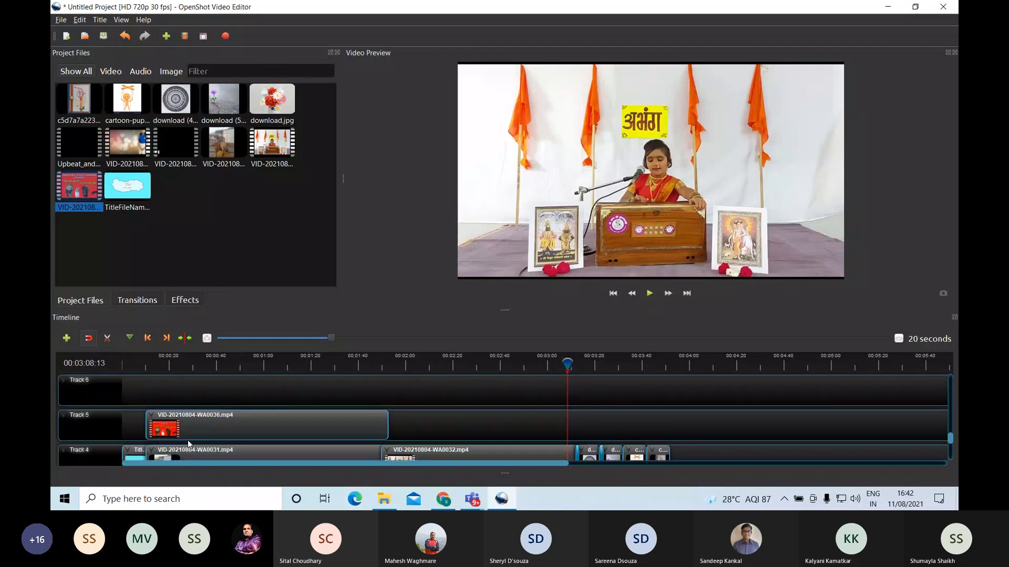
scroll(350, 427, "down", 1)
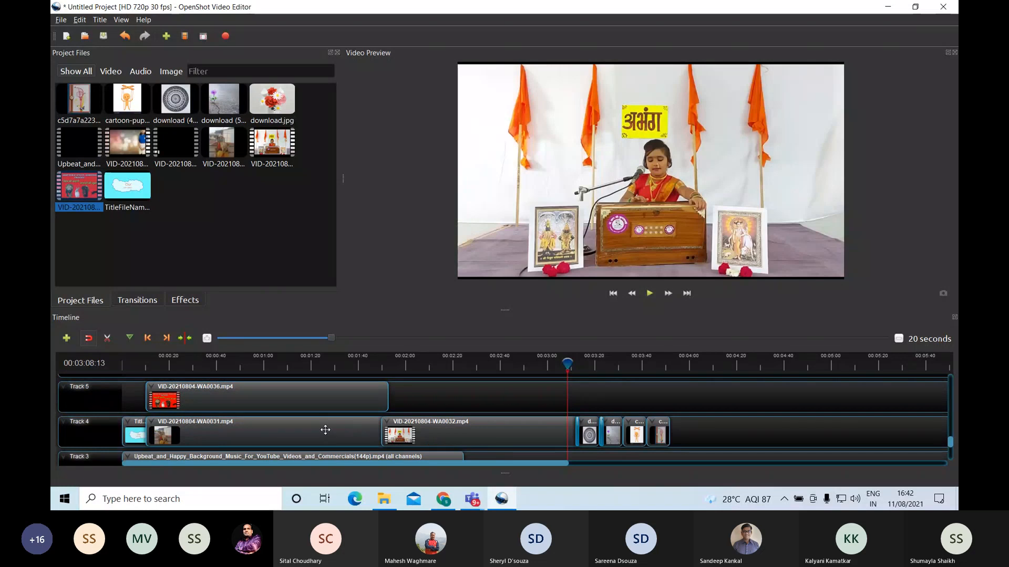
left_click(195, 434)
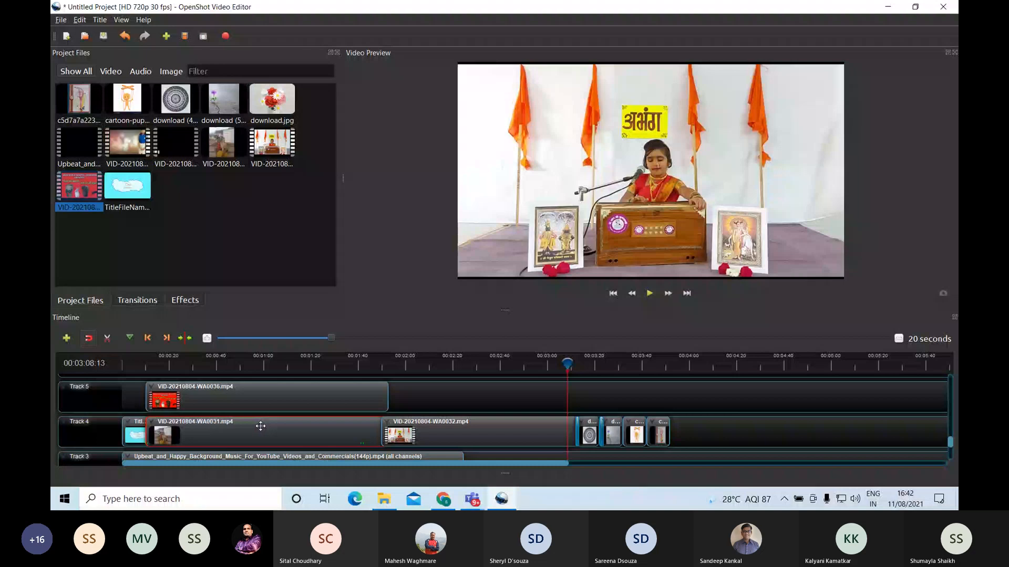
left_click(168, 369)
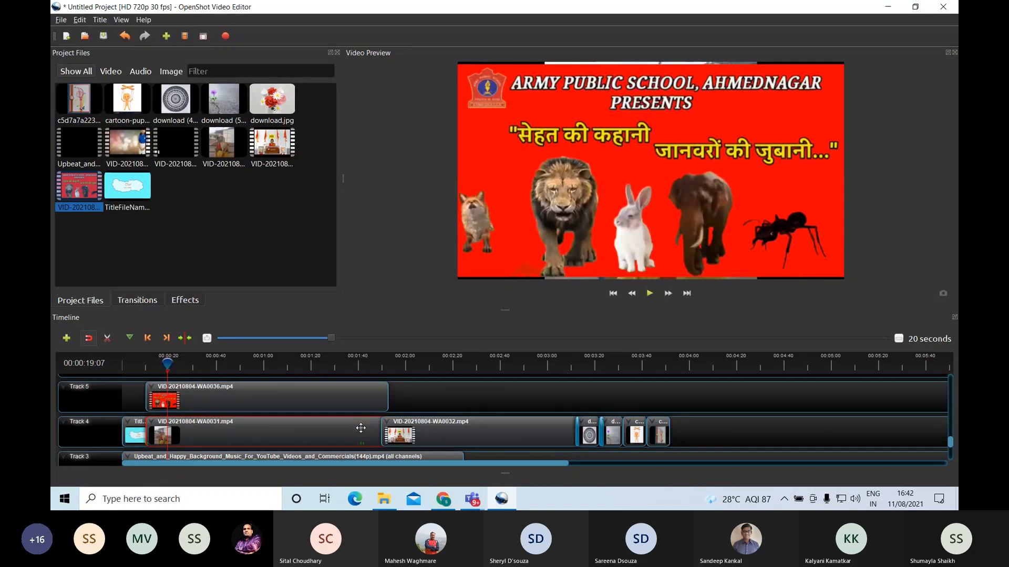
key("Delete")
left_click_drag(444, 436, 230, 438)
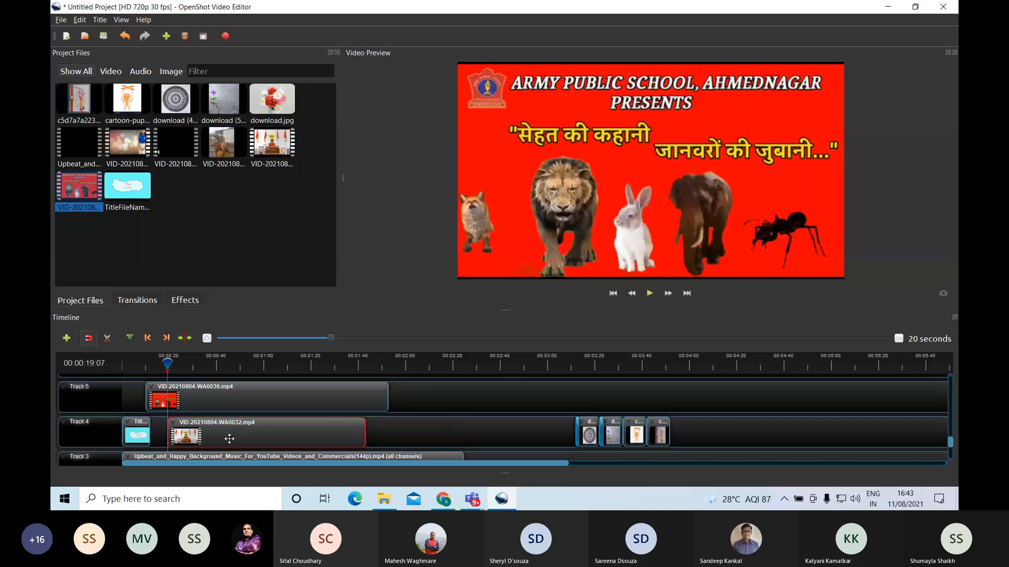
left_click_drag(230, 439, 213, 439)
Align the VID-20210804-WA0036.mp4 clip with the start of the clip below it at 12 seconds and put the playhead at 00:00:12:07.
left_click_drag(244, 402, 249, 402)
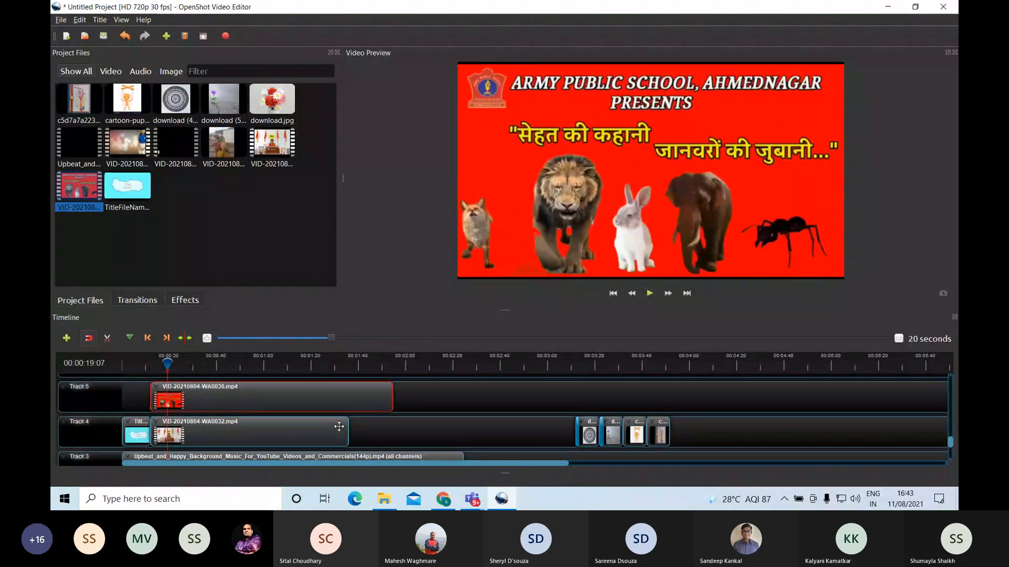
left_click(146, 363)
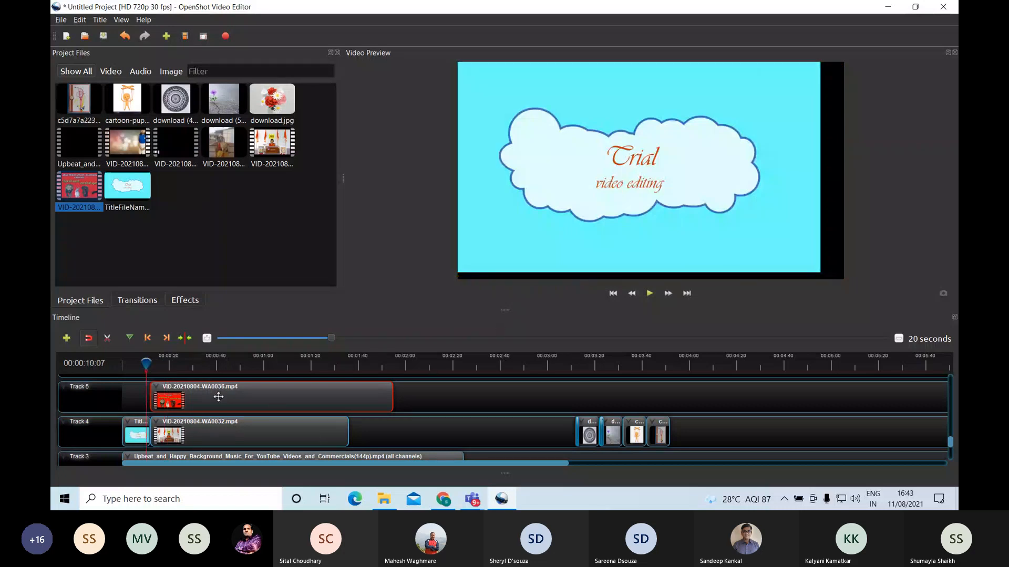
left_click(171, 363)
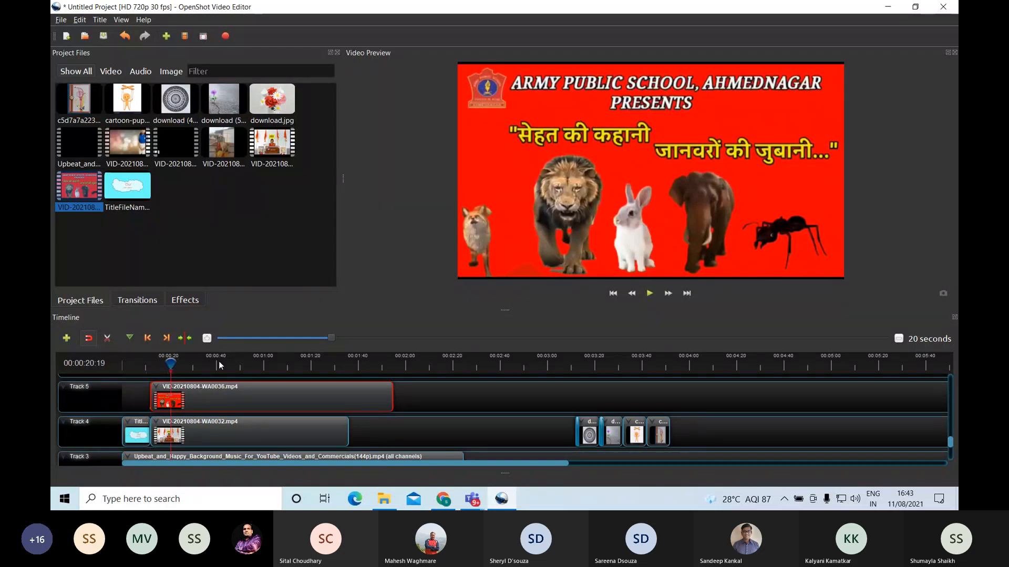
left_click_drag(170, 364, 151, 363)
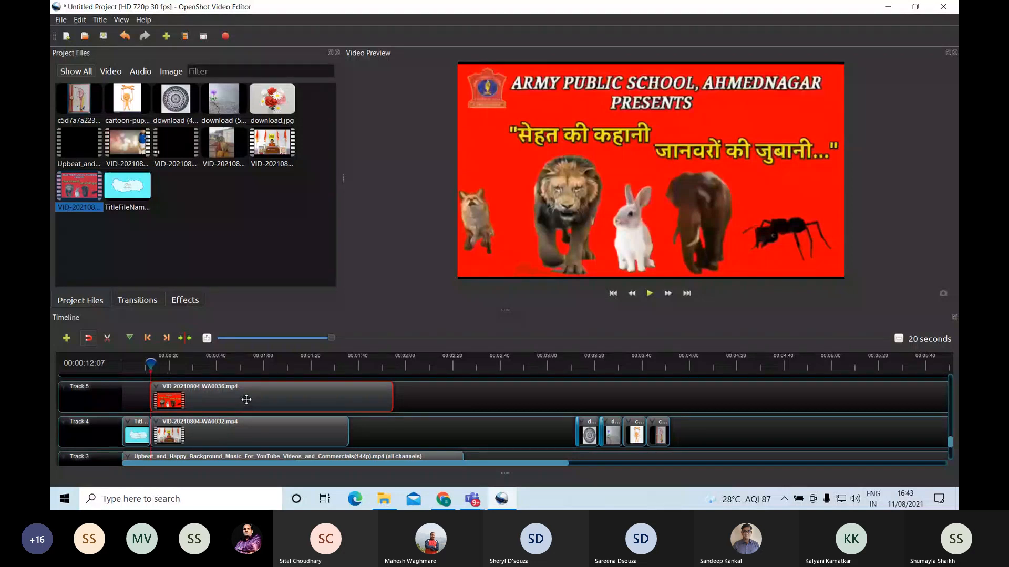
Open the properties of the VID-20210804-WA0036.mp4 clip and set Location X and Location Y to -0.02.
right_click(246, 400)
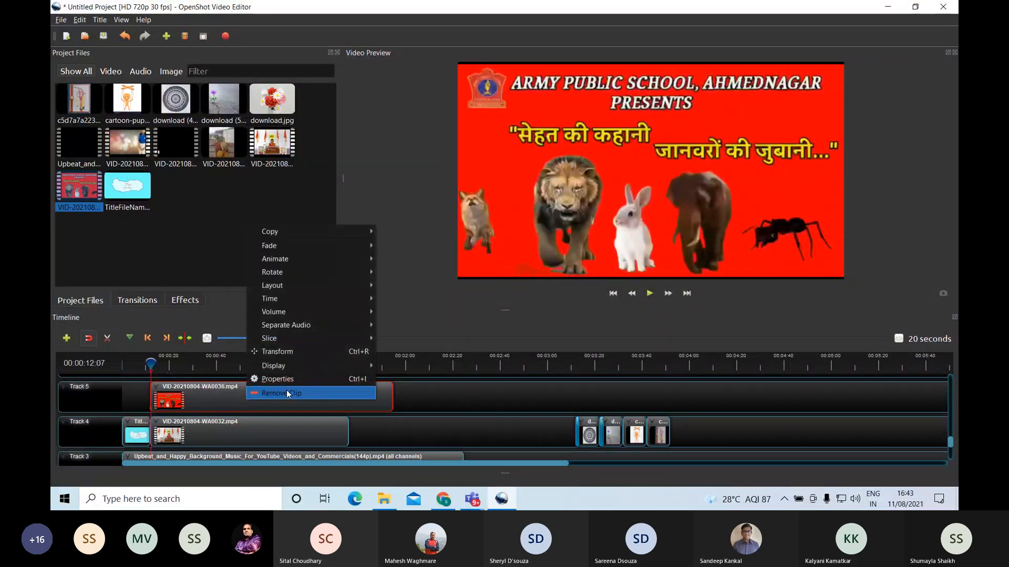
left_click(298, 379)
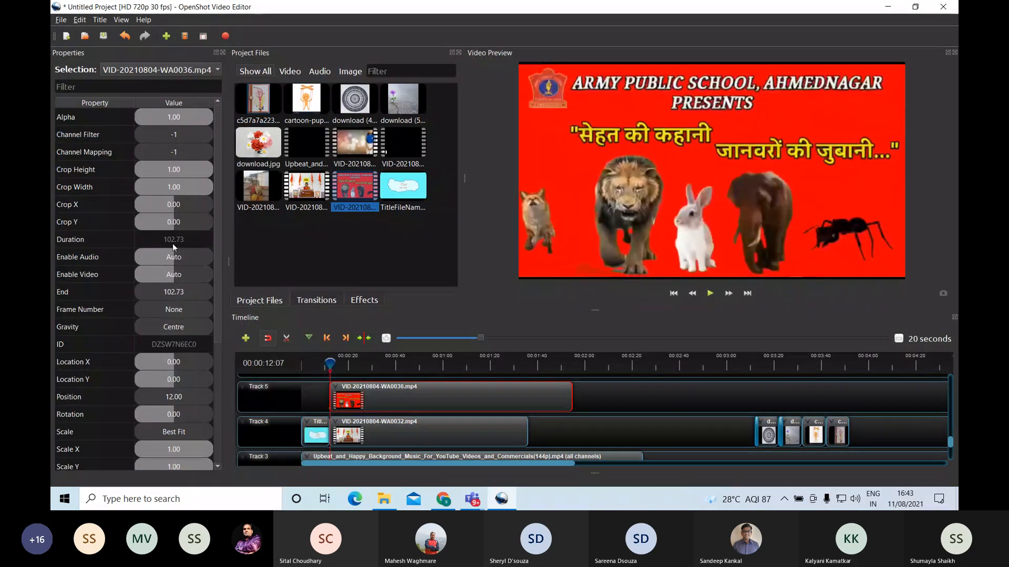
scroll(172, 244, "down", 1)
left_click_drag(216, 210, 216, 223)
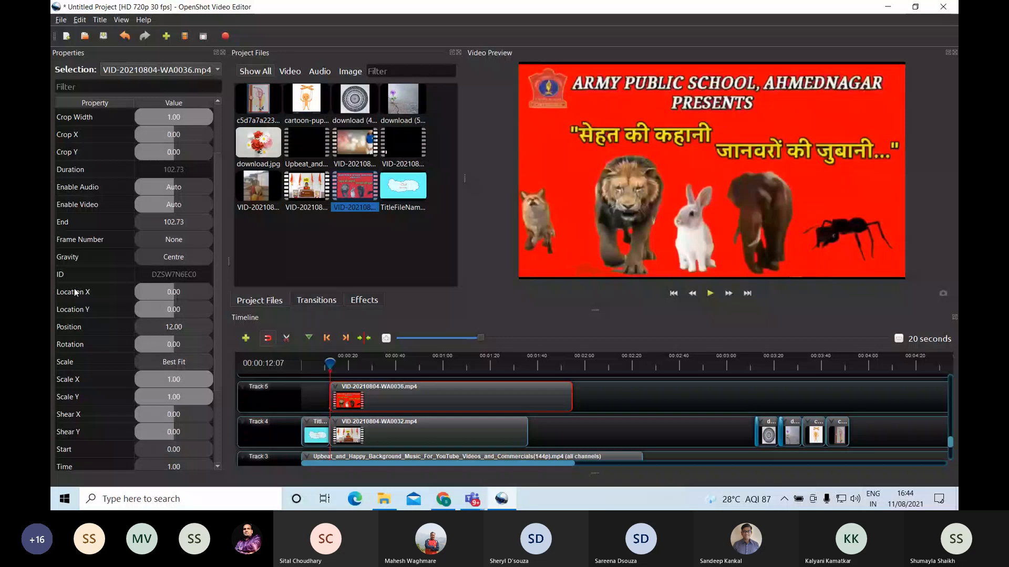
left_click(174, 292)
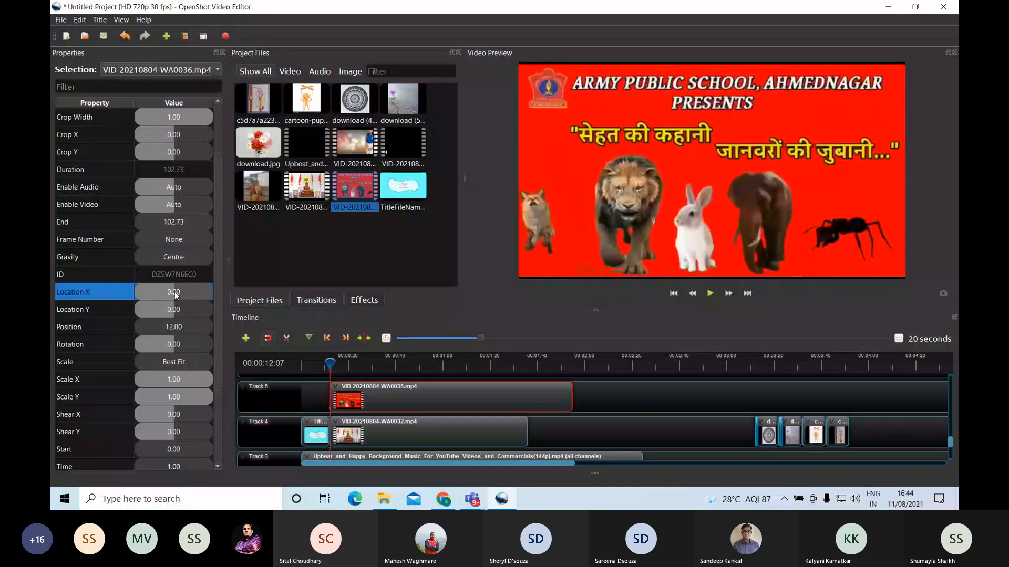
mouse_move(171, 292)
left_mouse_down()
mouse_move(138, 295)
mouse_move(174, 291)
left_mouse_up()
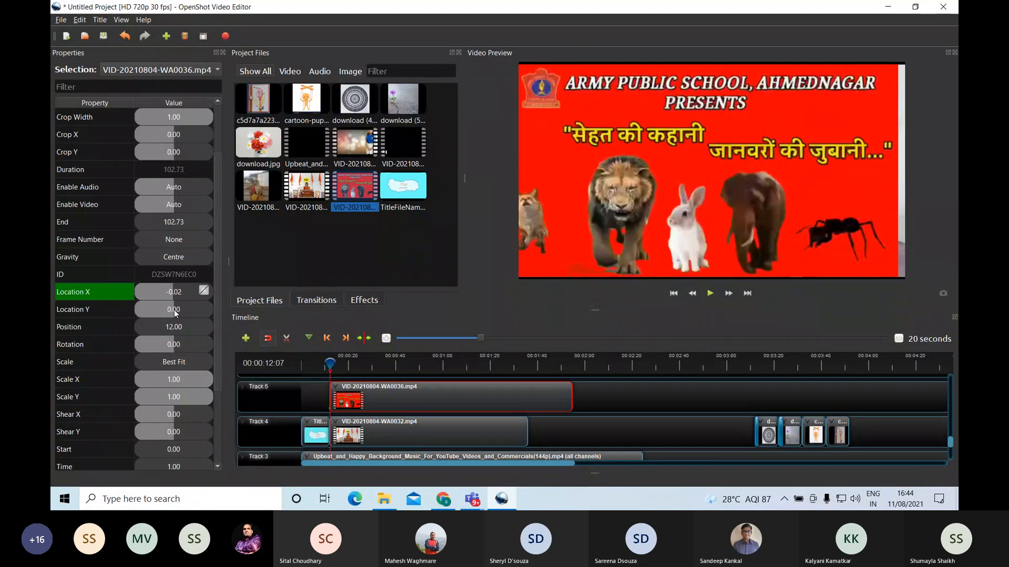
left_click(174, 310)
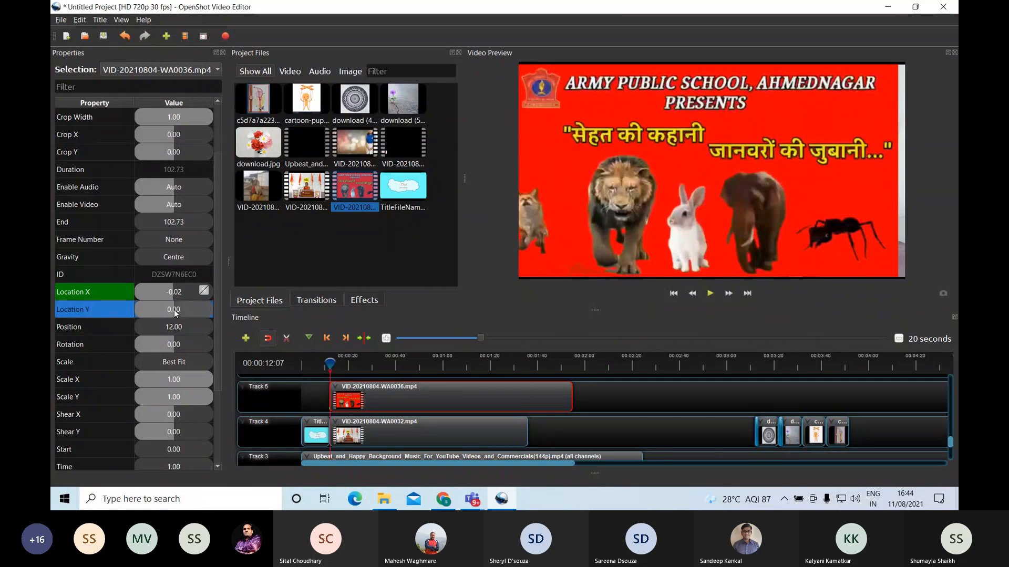
mouse_move(172, 310)
left_mouse_down()
mouse_move(140, 308)
mouse_move(173, 310)
left_mouse_up()
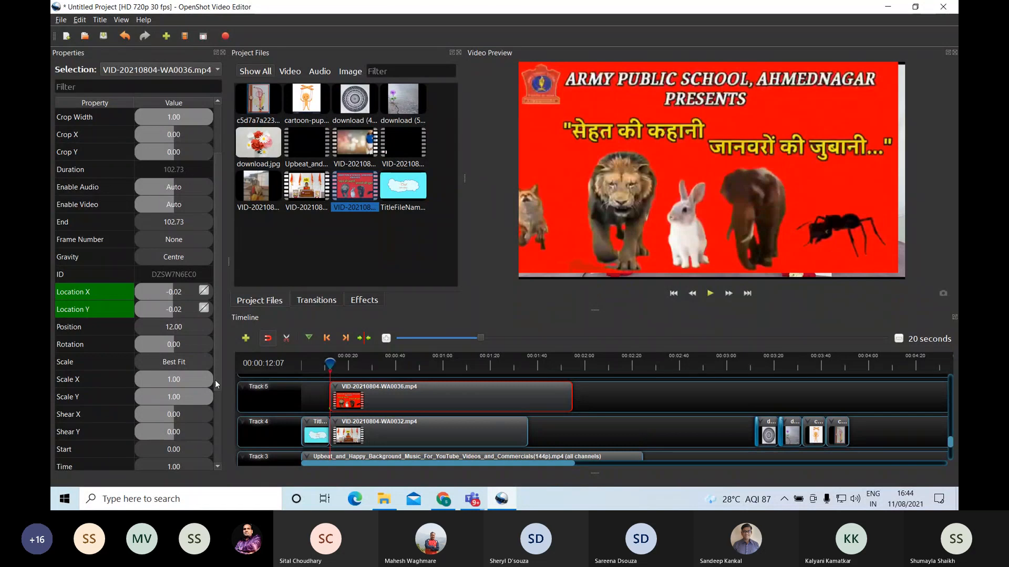
Set the clip's Scale X to 0.46, try a Scale Y of 0.34 and return Scale Y to 1.00.
scroll(210, 378, "down", 1)
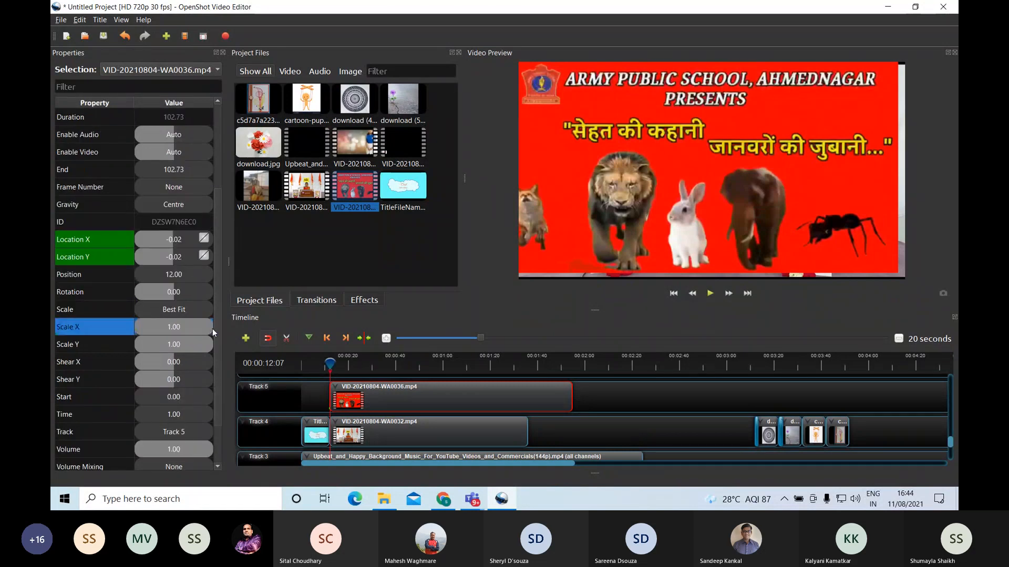
left_click_drag(213, 329, 171, 323)
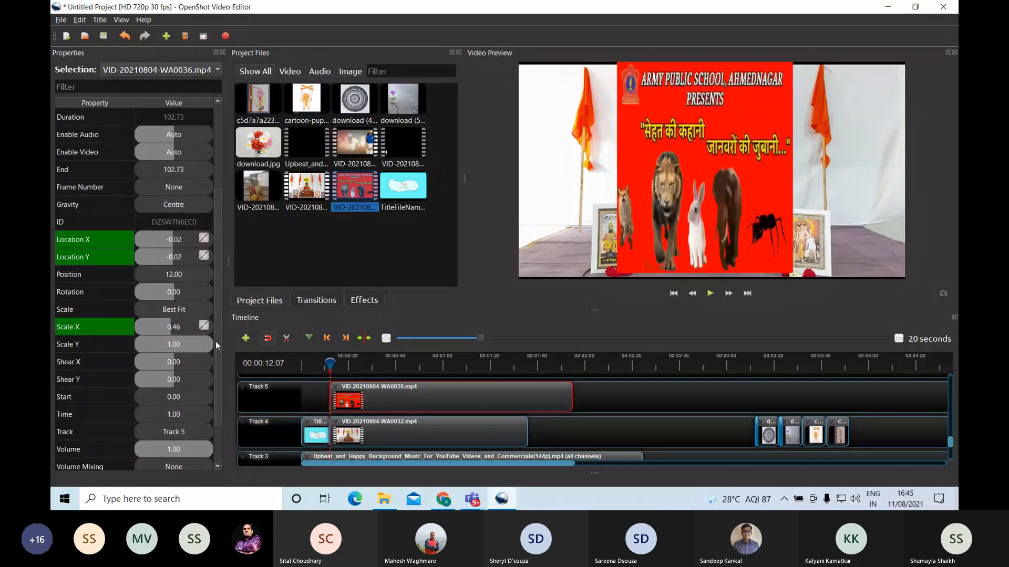
left_click_drag(213, 342, 162, 347)
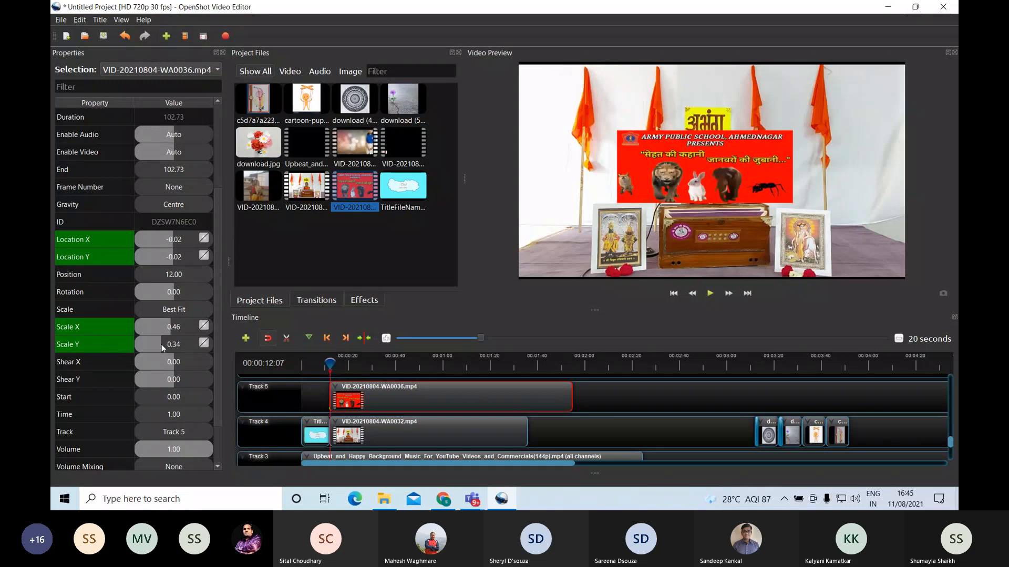
left_click_drag(162, 344, 218, 339)
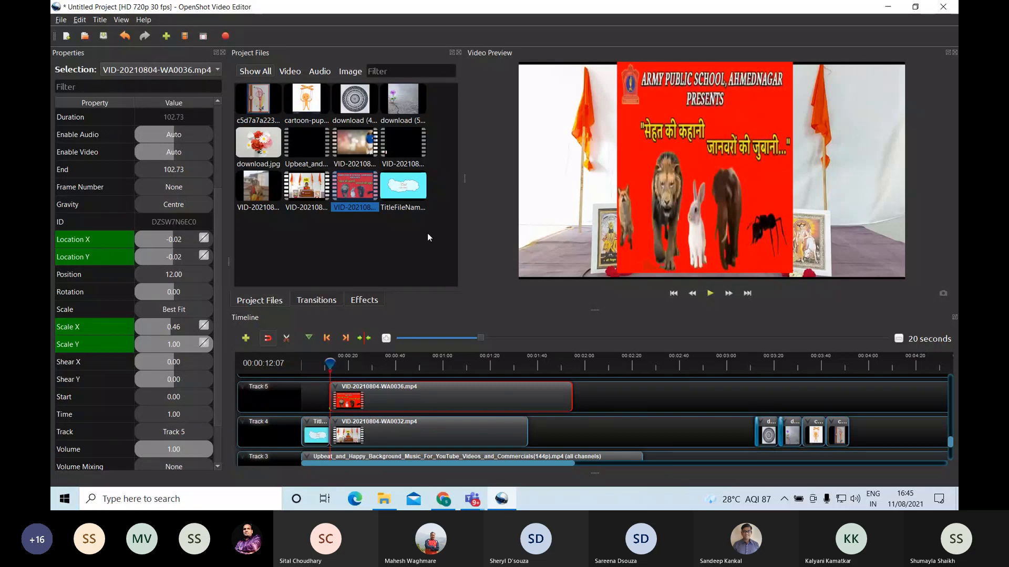
Set Location X of the VID-20210804-WA0036.mp4 clip to -0.27.
left_click(172, 238)
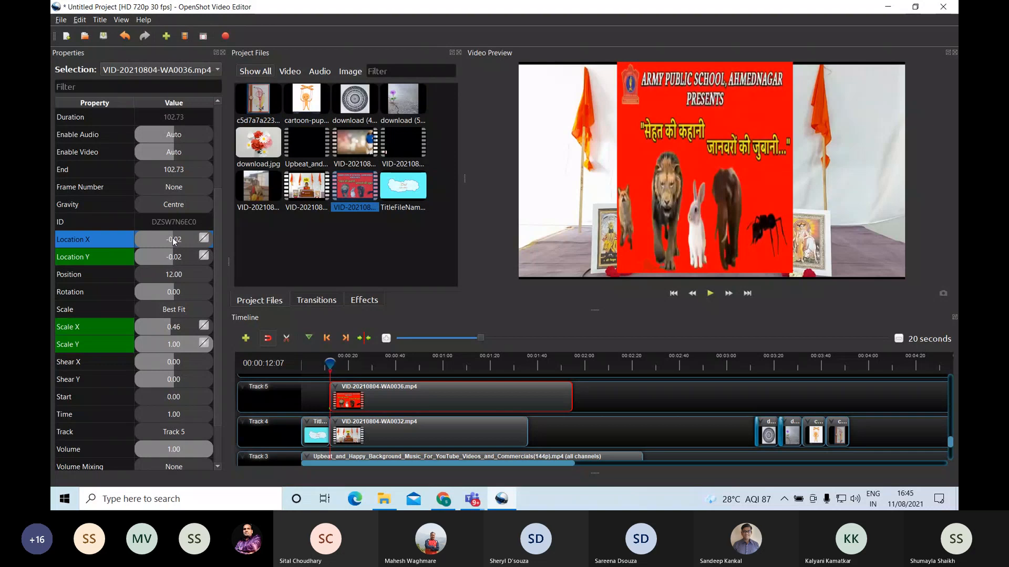
left_click_drag(172, 239, 164, 241)
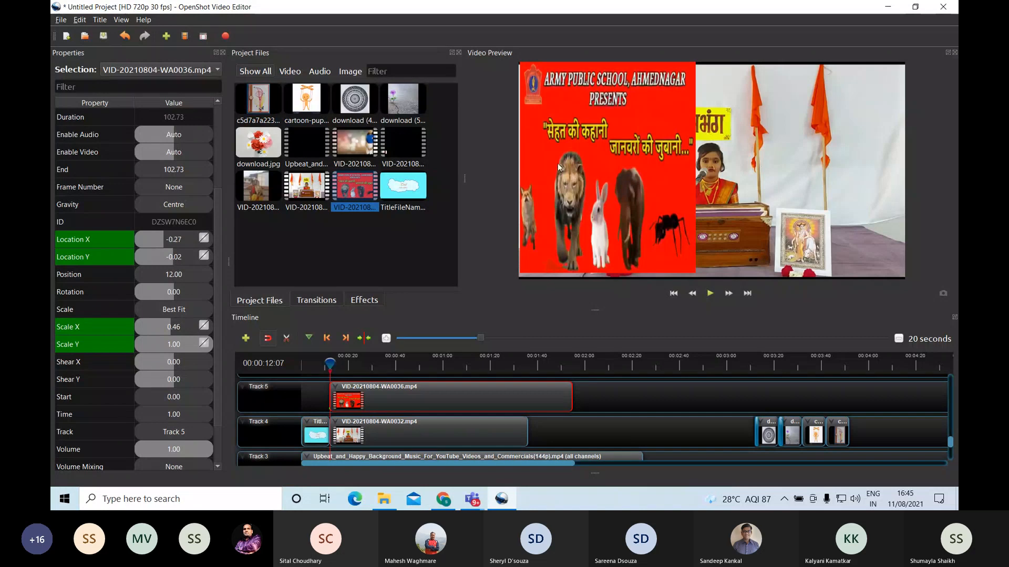
Open the properties of the VID-20210804-WA0032.mp4 clip on Track 4 and set Scale X to 0.51 and Location X to 0.23.
left_click(442, 429)
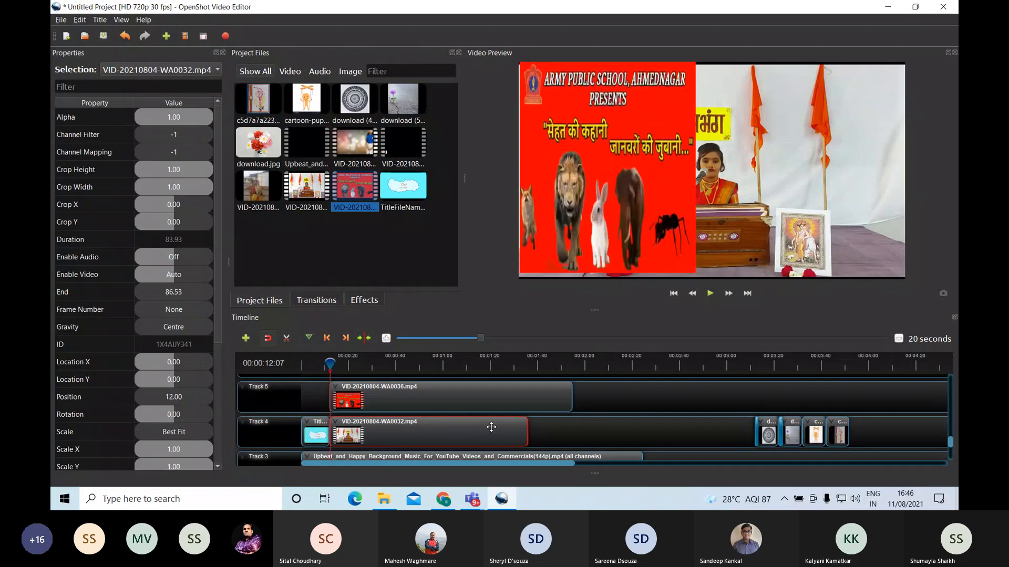
right_click(461, 433)
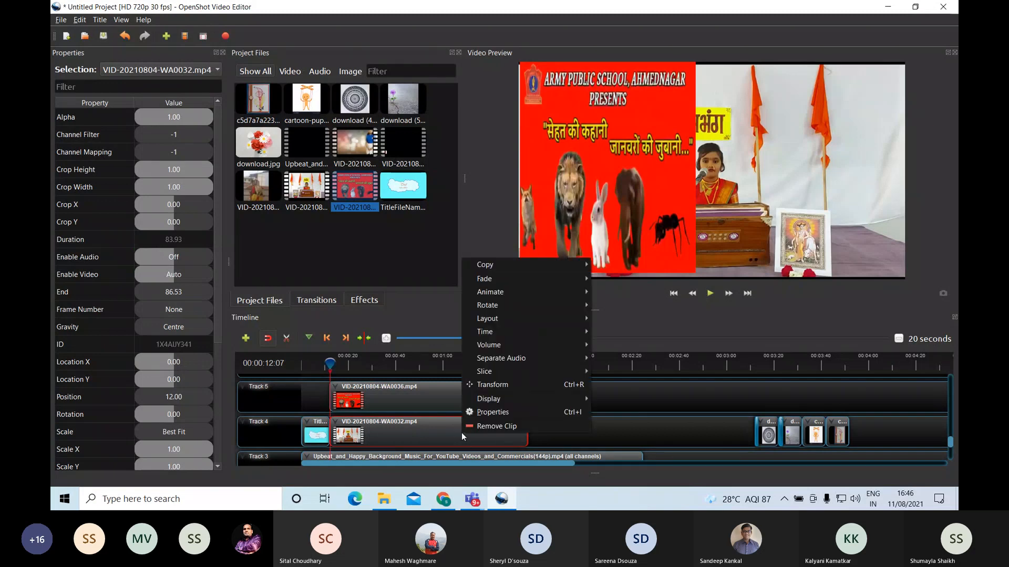
left_click(491, 414)
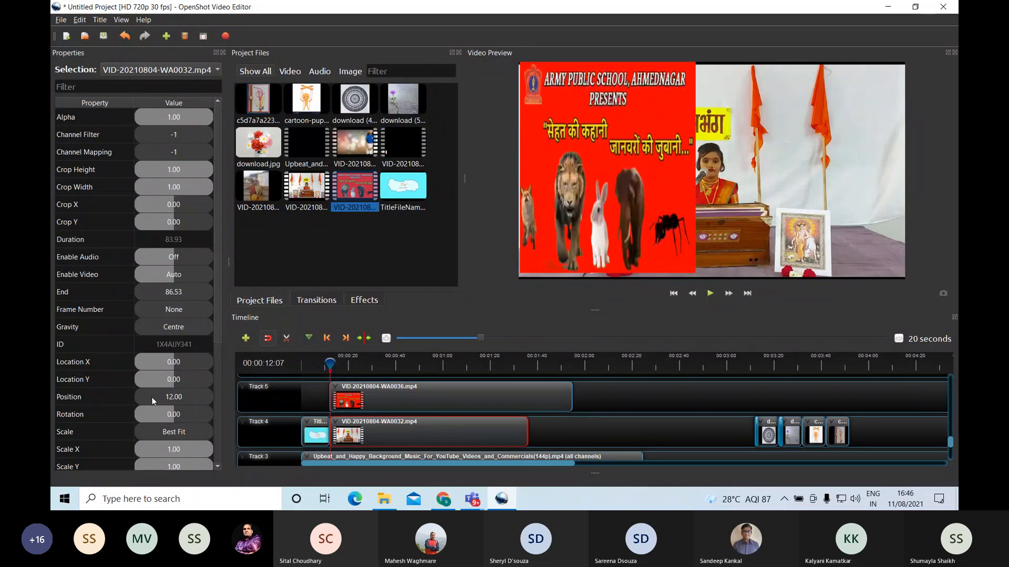
scroll(152, 397, "down", 2)
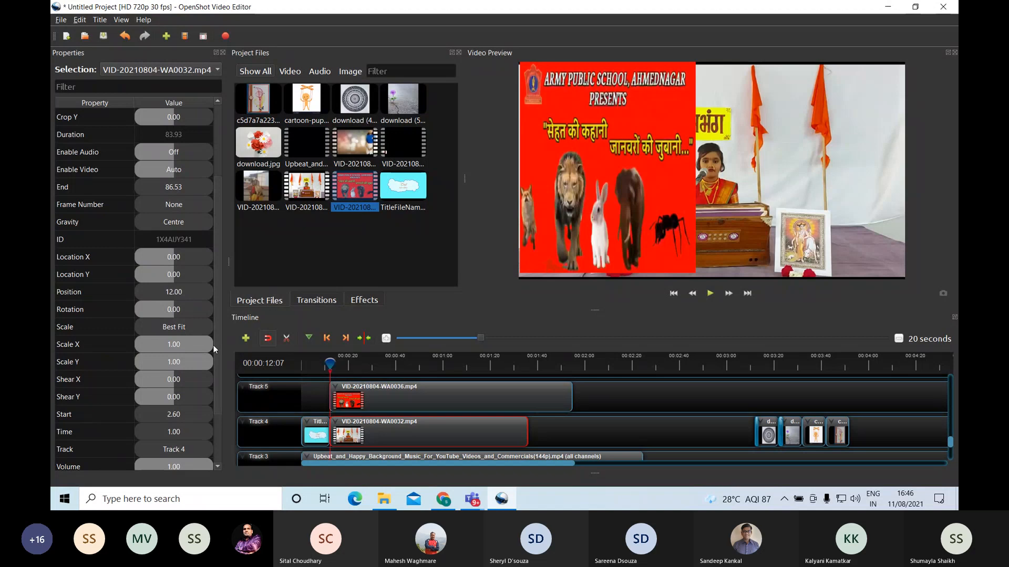
left_click_drag(213, 345, 175, 339)
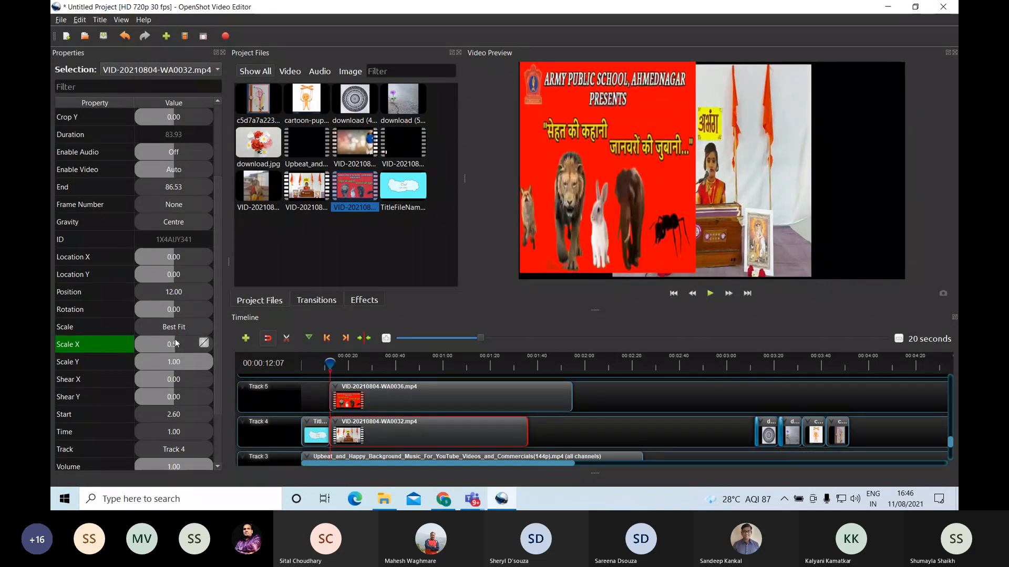
left_click(172, 261)
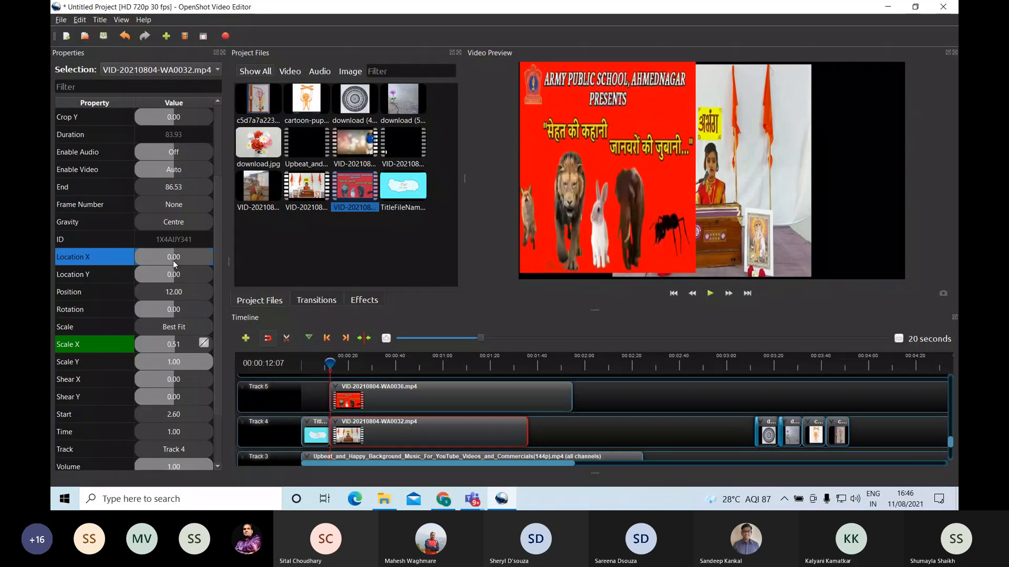
left_click_drag(181, 260, 184, 260)
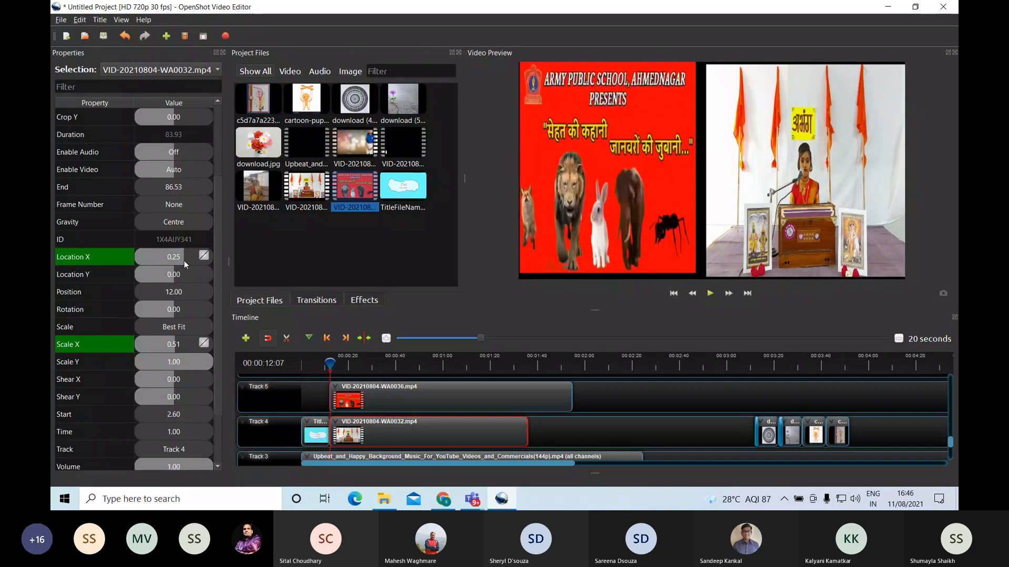
mouse_move(184, 261)
left_mouse_down()
mouse_move(217, 261)
mouse_move(176, 257)
mouse_move(134, 271)
mouse_move(184, 257)
left_mouse_up()
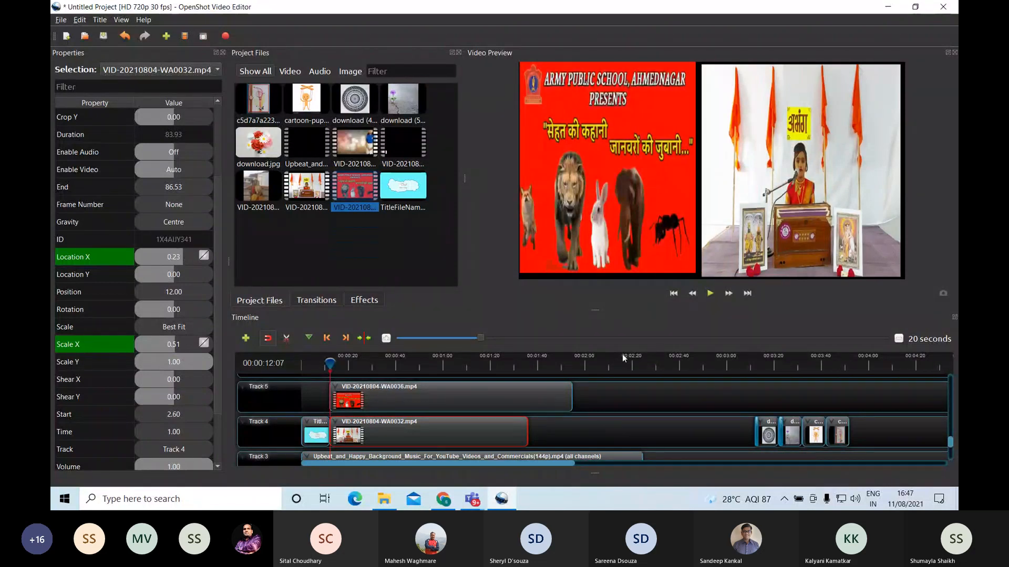
Hide the clip properties and briefly play the side-by-side videos from the playhead at 00:00:12:07.
left_click(223, 52)
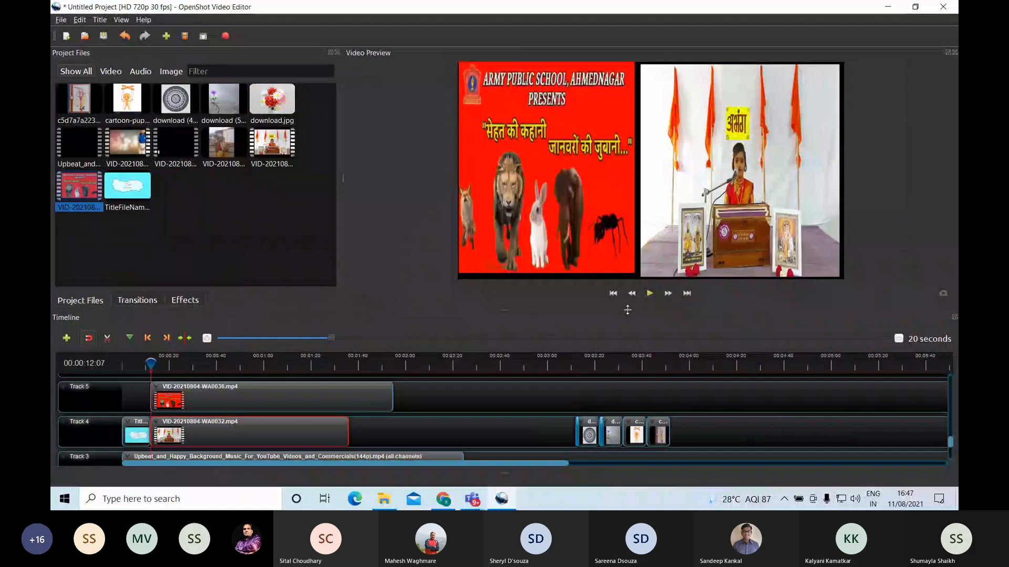
left_click(650, 298)
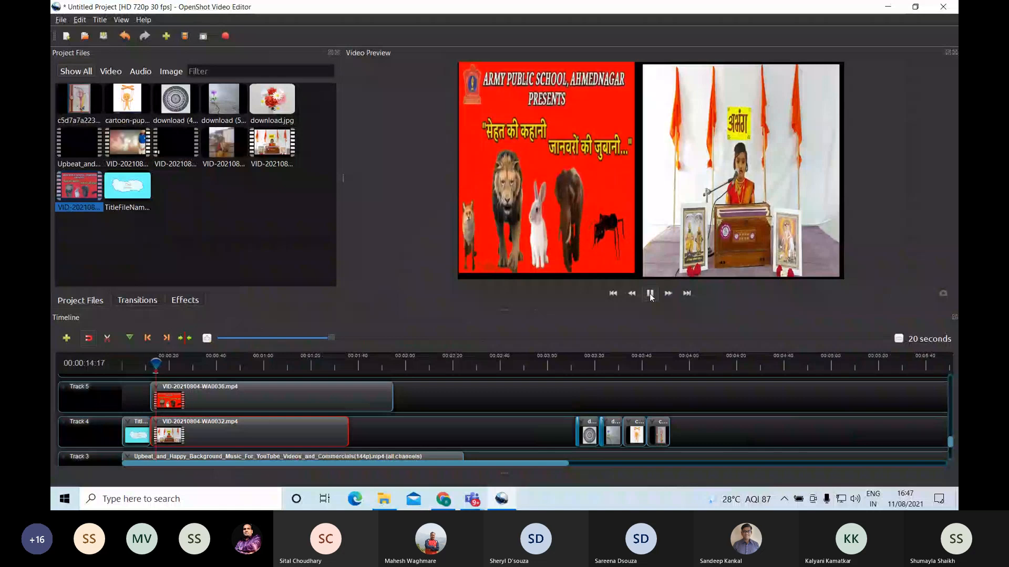
left_click(650, 297)
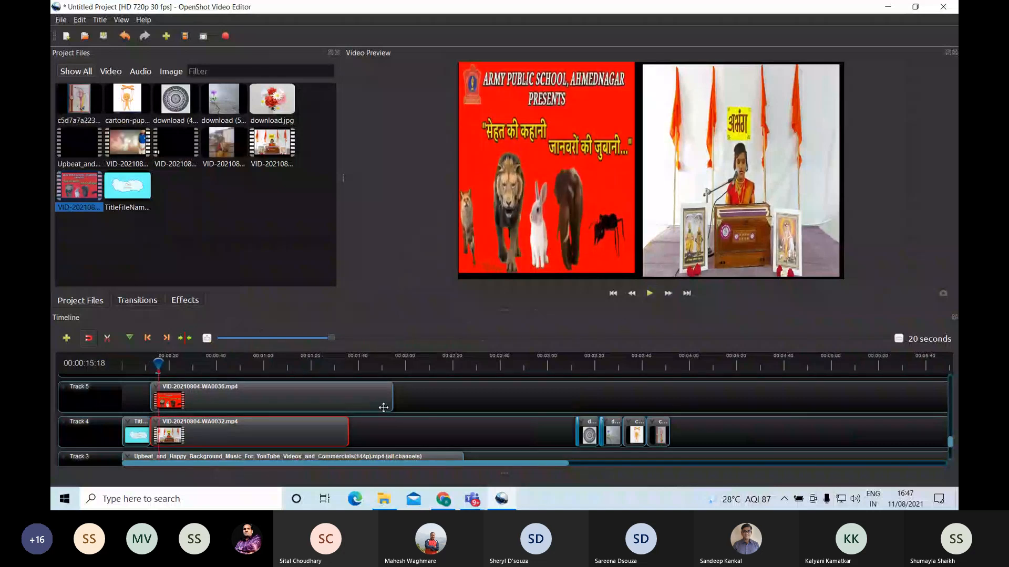
Set the volume level of the entire VID-20210804-WA0036.mp4 clip to 0% and briefly play the result.
right_click(332, 397)
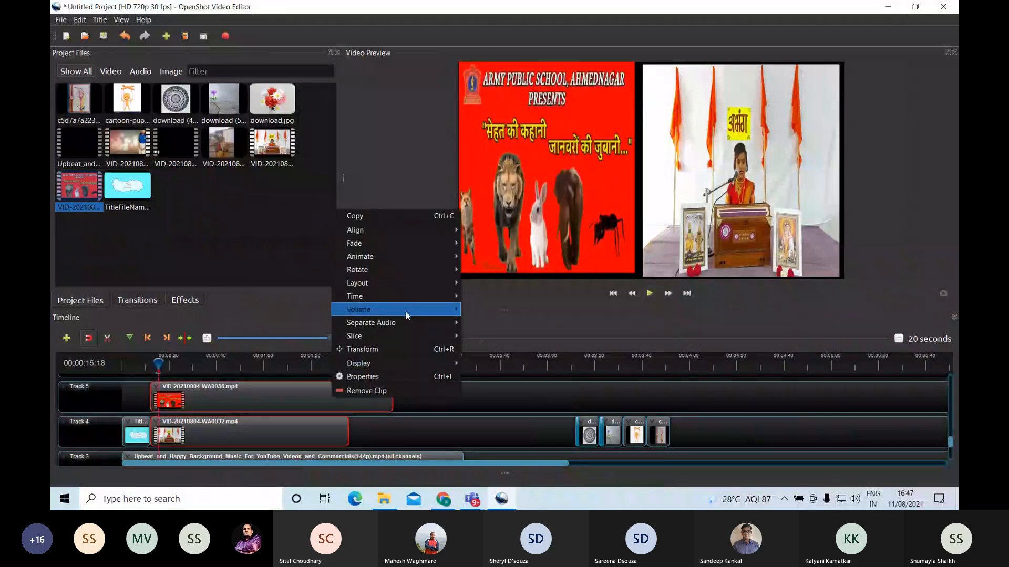
mouse_move(447, 311)
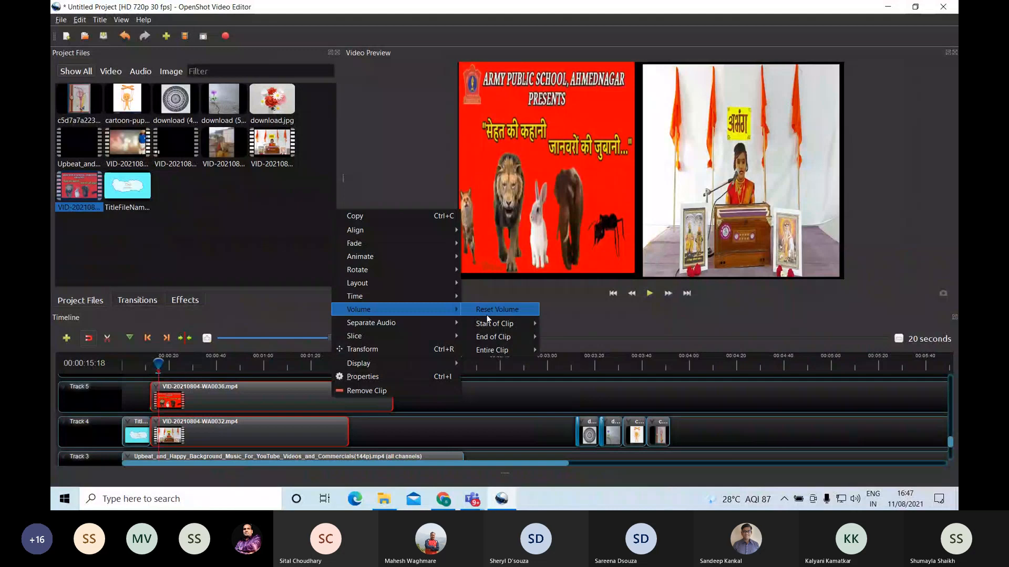
mouse_move(502, 350)
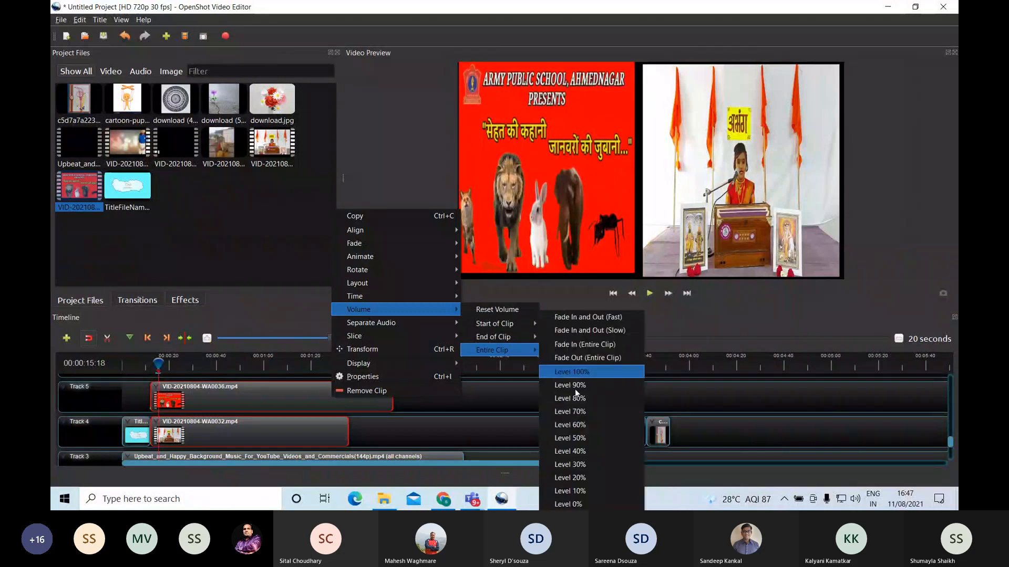
left_click(591, 503)
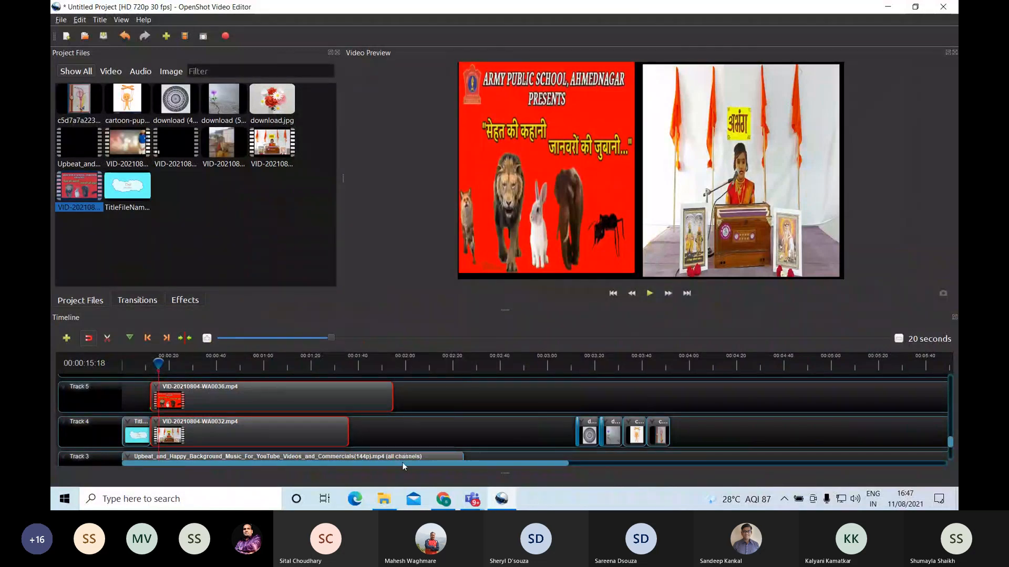
left_click(649, 293)
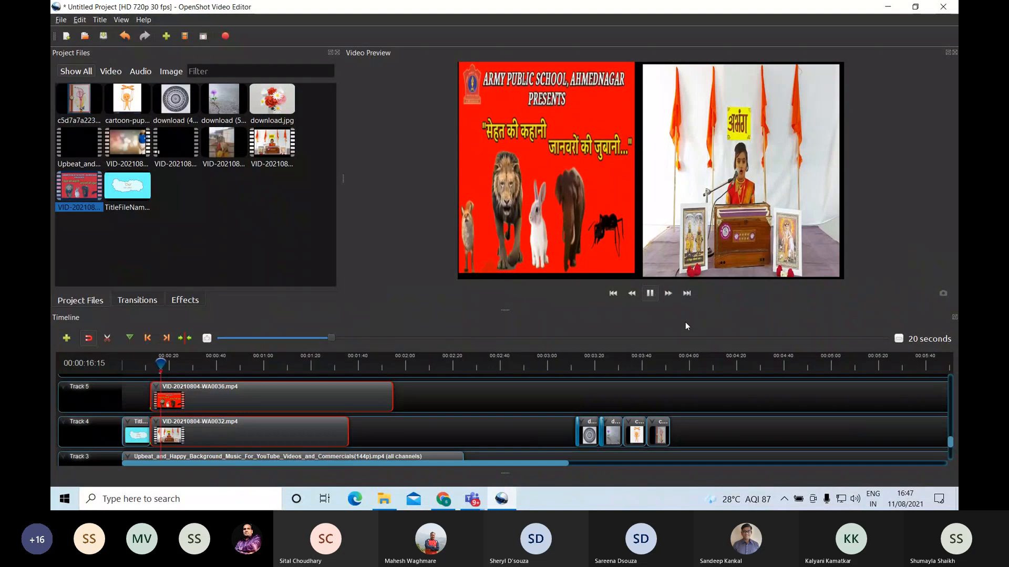
left_click(650, 294)
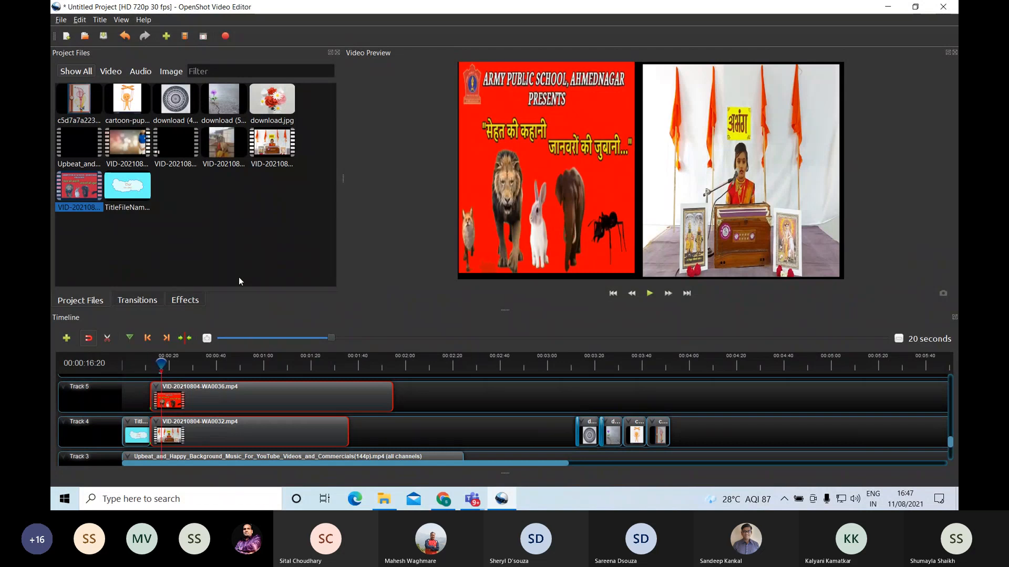
Review the location and scale properties of the VID-20210804-WA0036.mp4 clip, and close the properties.
right_click(327, 389)
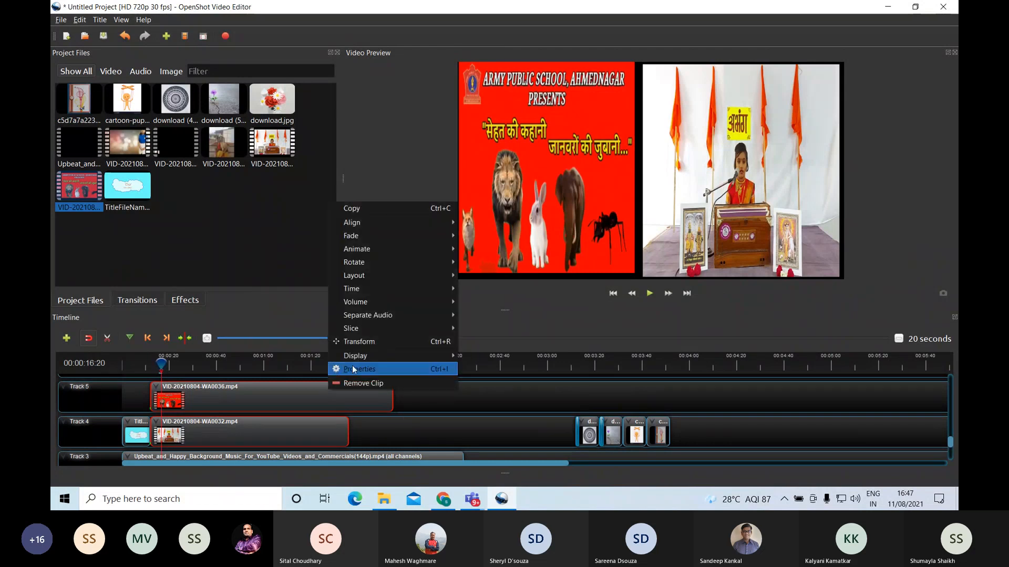
left_click(352, 368)
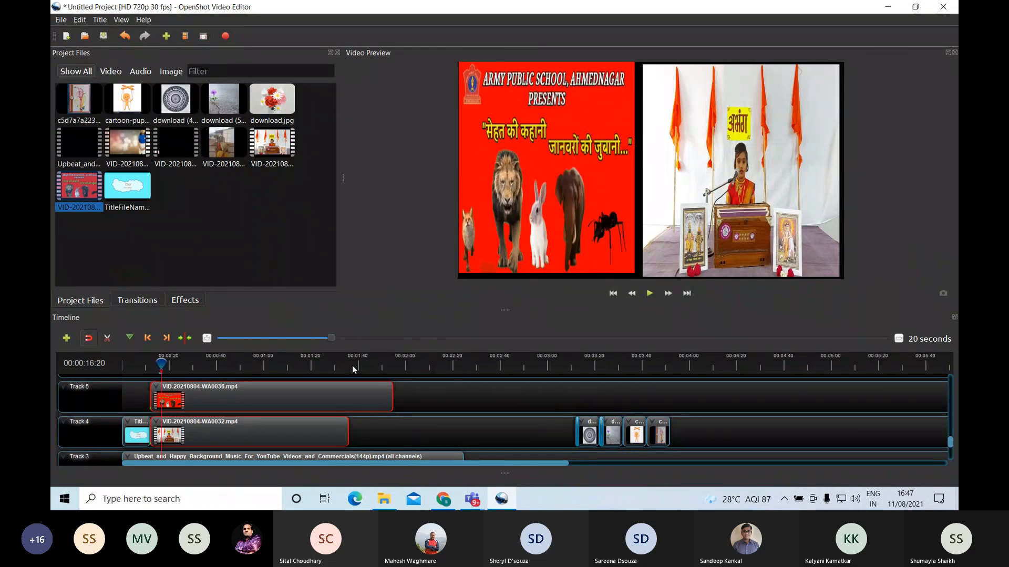
scroll(102, 316, "down", 1)
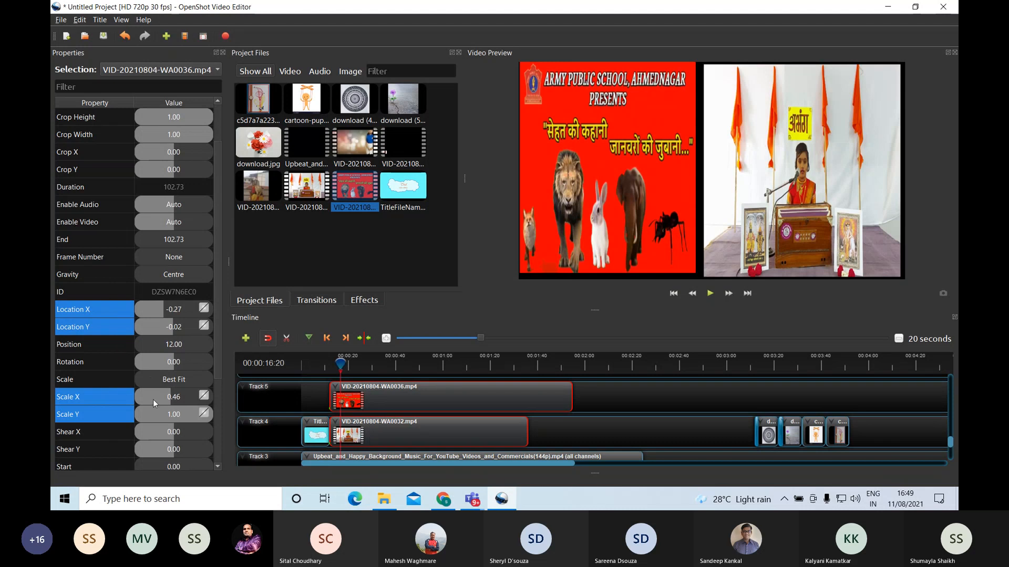
left_click(222, 53)
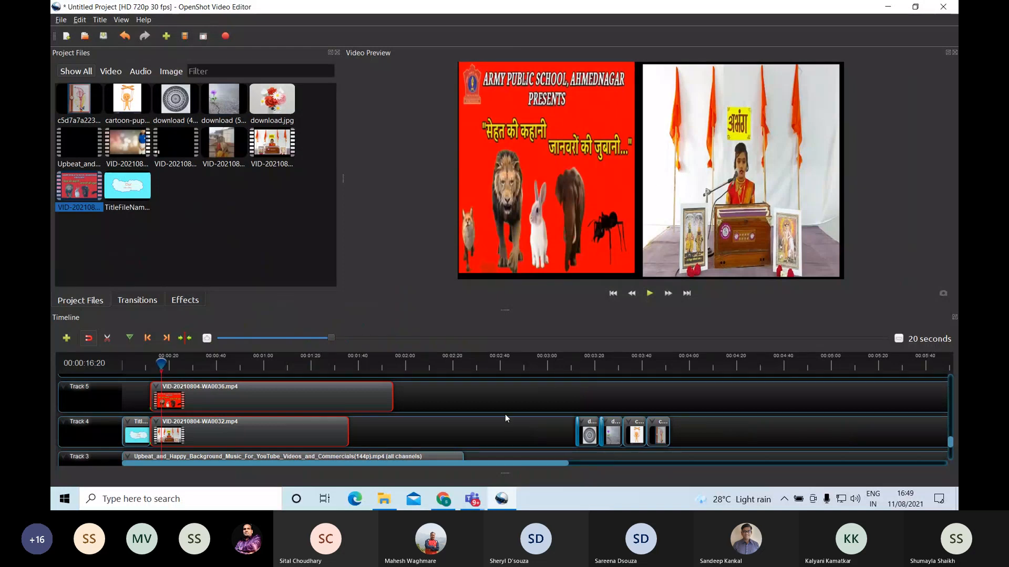
Move the VID-20210804-WA0036.mp4 and VID-20210804-WA0032.mp4 clips together so both start at the playhead at 00:00:16:20.
scroll(487, 409, "up", 1)
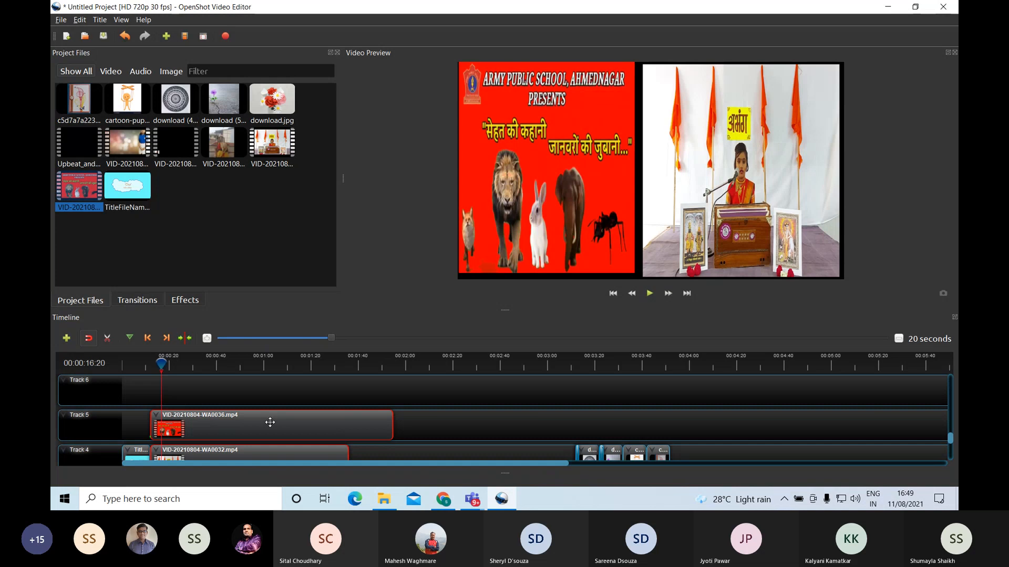
left_click_drag(270, 422, 279, 422)
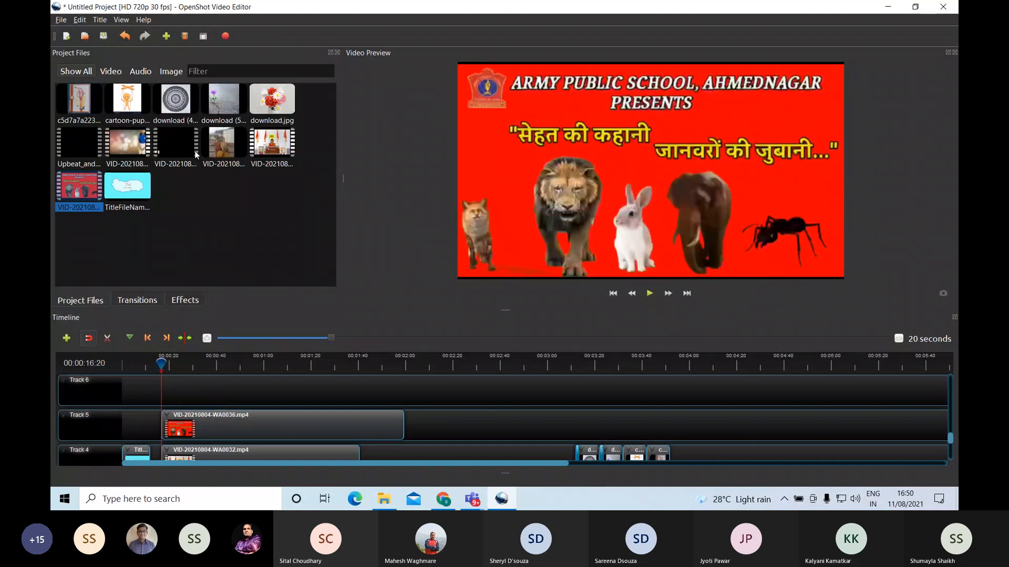
Add the VID-20210804-WA0031.mp4 video, shorten it to about 57.20 seconds and place it directly behind the last image on Track 4.
left_click_drag(224, 149, 433, 424)
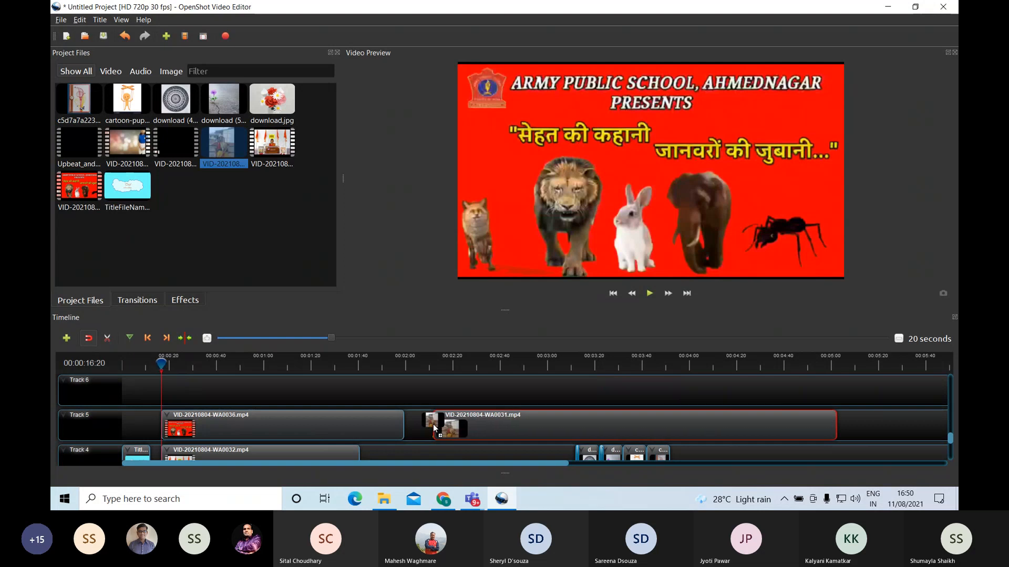
scroll(543, 406, "down", 1)
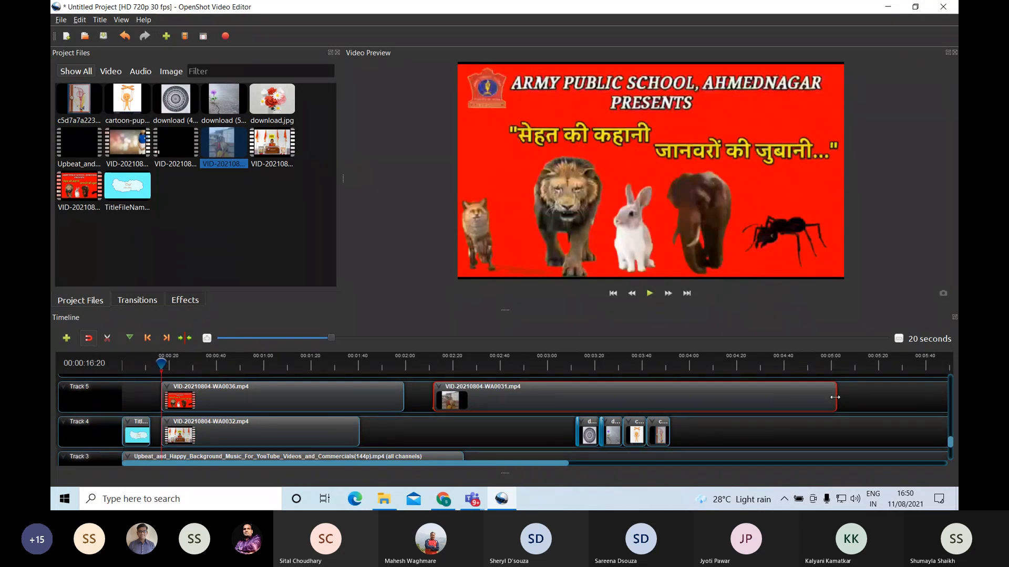
left_click_drag(835, 397, 735, 432)
Put the playhead at 00:03:59:19 and add download (4).jpg to Track 5 above the start of the VID-20210804-WA0031.mp4 clip.
left_click(688, 362)
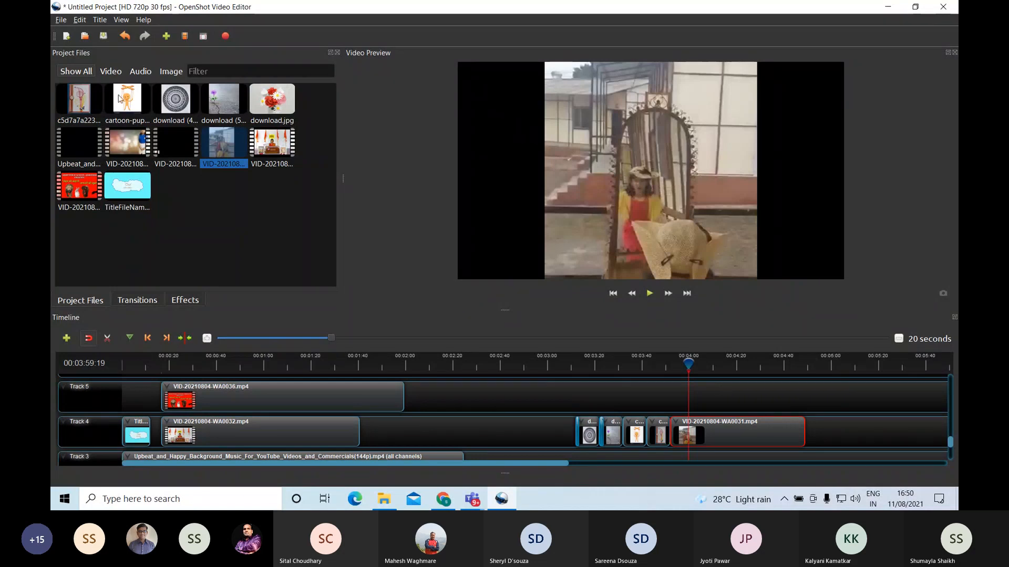
left_click_drag(175, 99, 667, 392)
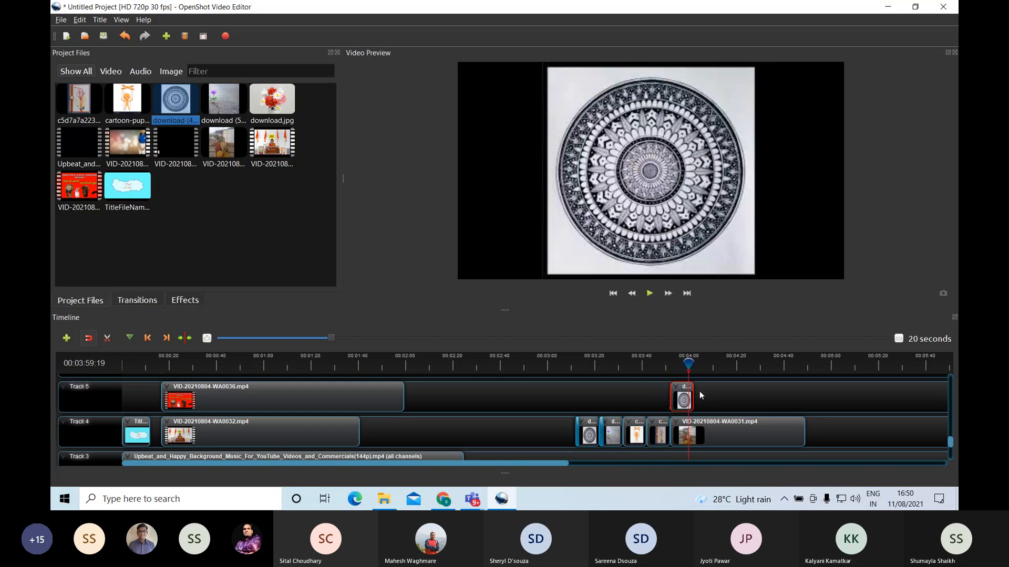
Open the properties of the VID-20210804-WA0031.mp4 clip and look over its location and scale settings.
left_click(701, 429)
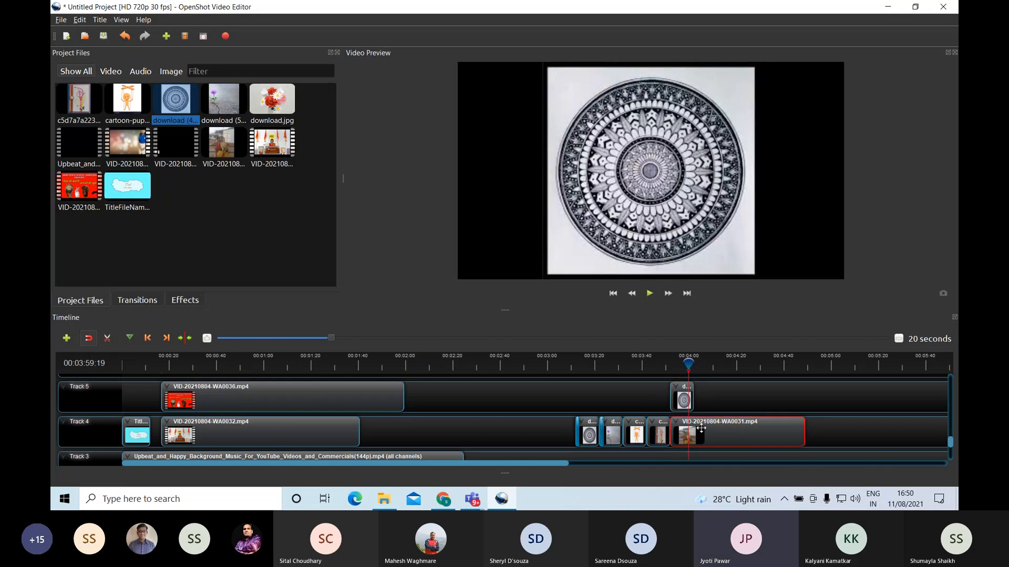
right_click(701, 429)
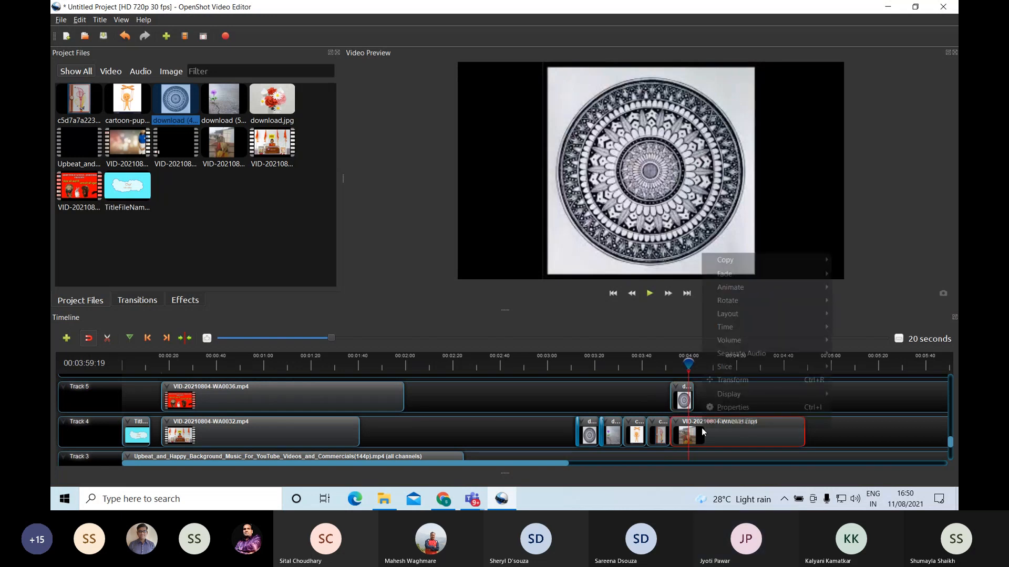
left_click(758, 408)
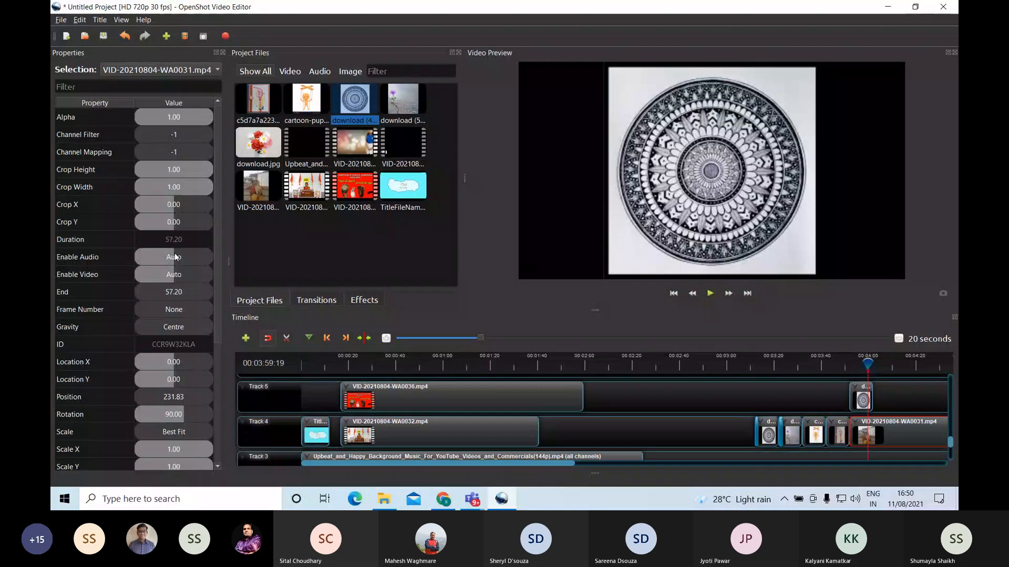
scroll(175, 253, "down", 1)
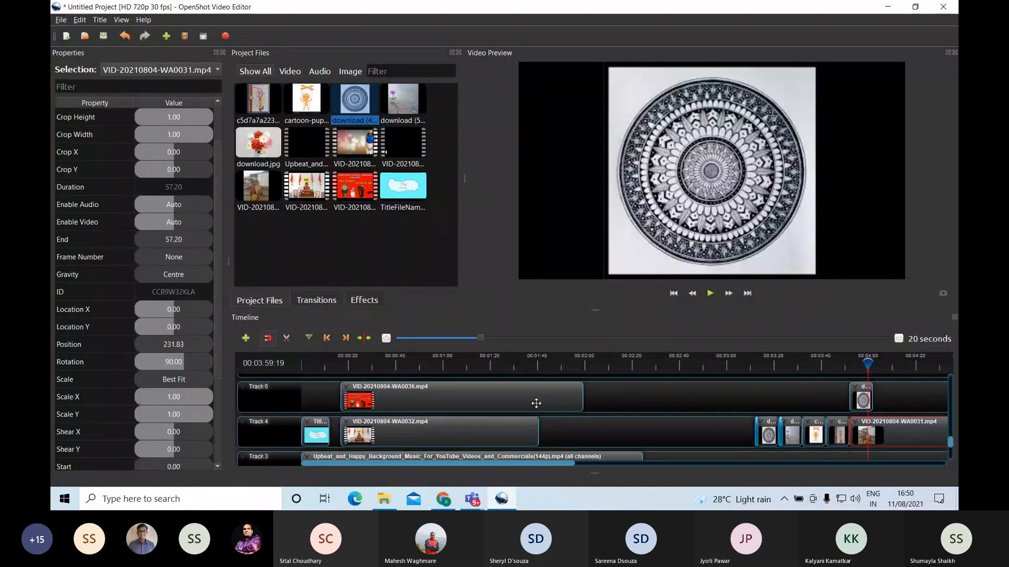
Open the properties of the download (4).jpg clip on Track 5 and set its Location X to -0.07.
left_click(864, 391)
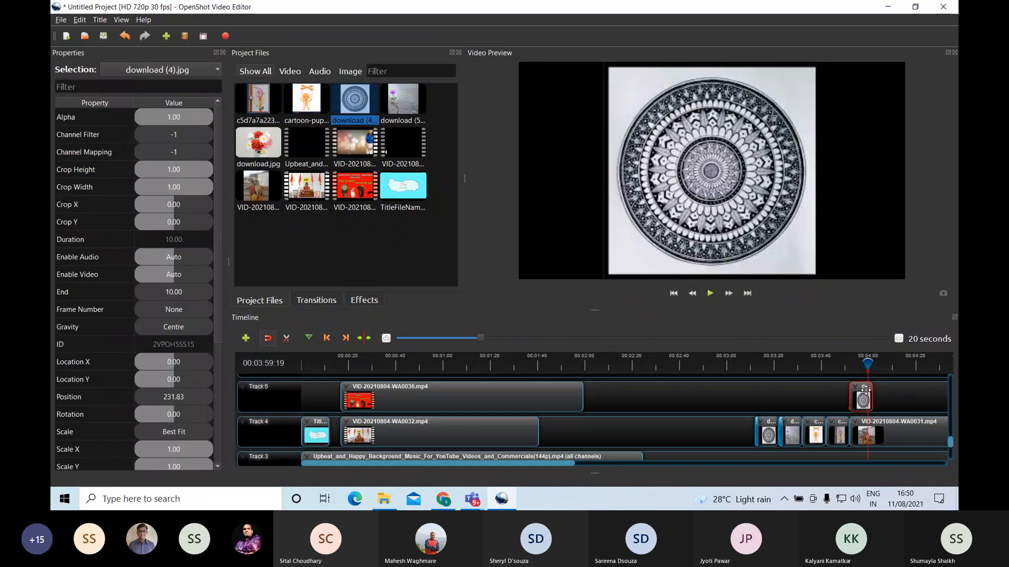
right_click(865, 389)
left_click(888, 365)
scroll(190, 323, "down", 1)
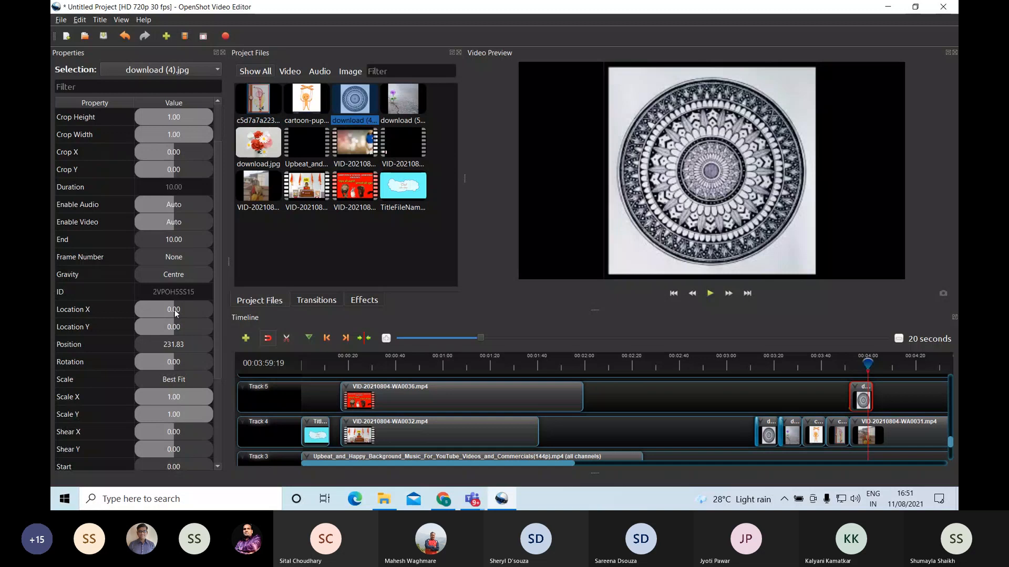
left_click_drag(175, 310, 189, 310)
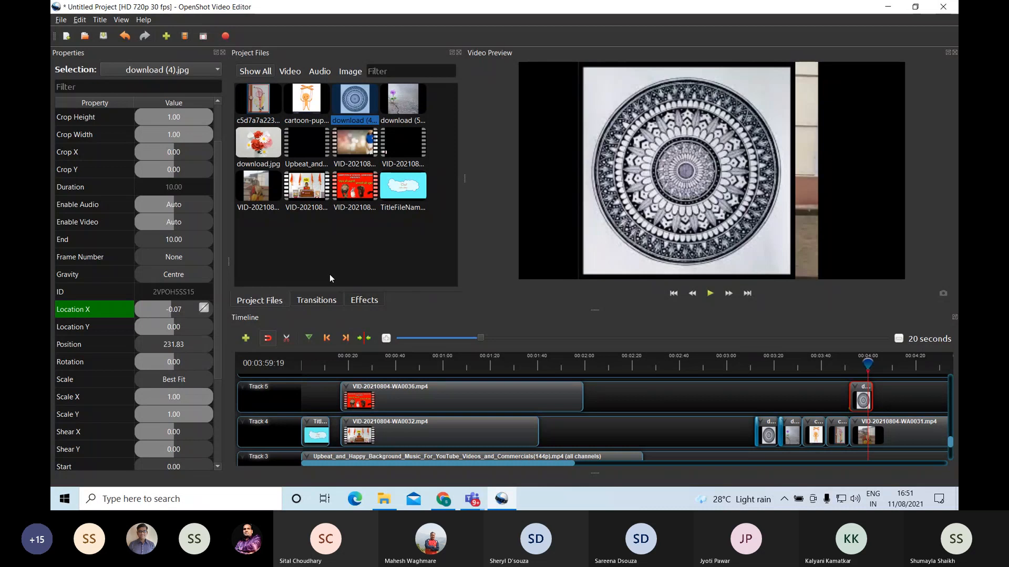
left_click(222, 53)
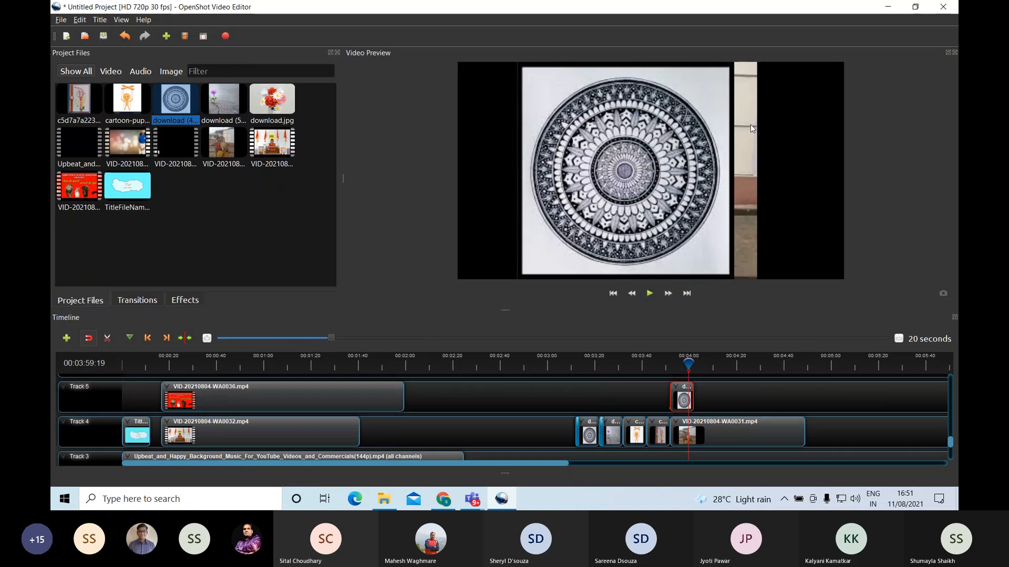
Replace the download (4).jpg clip above VID-20210804-WA0031.mp4 with download.jpg and move it to Track 3, beneath that video's start.
key("Delete")
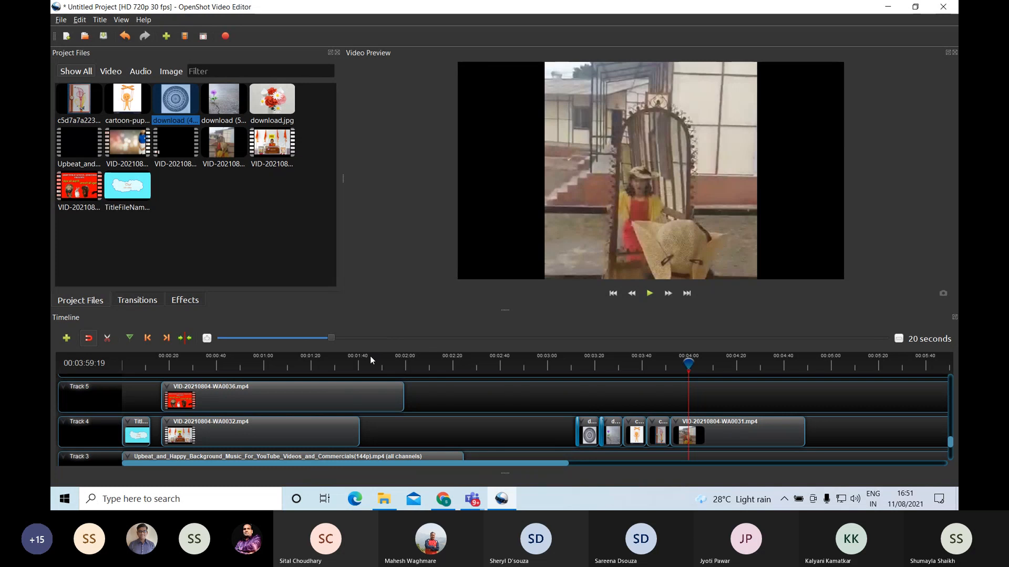
left_click_drag(273, 98, 667, 379)
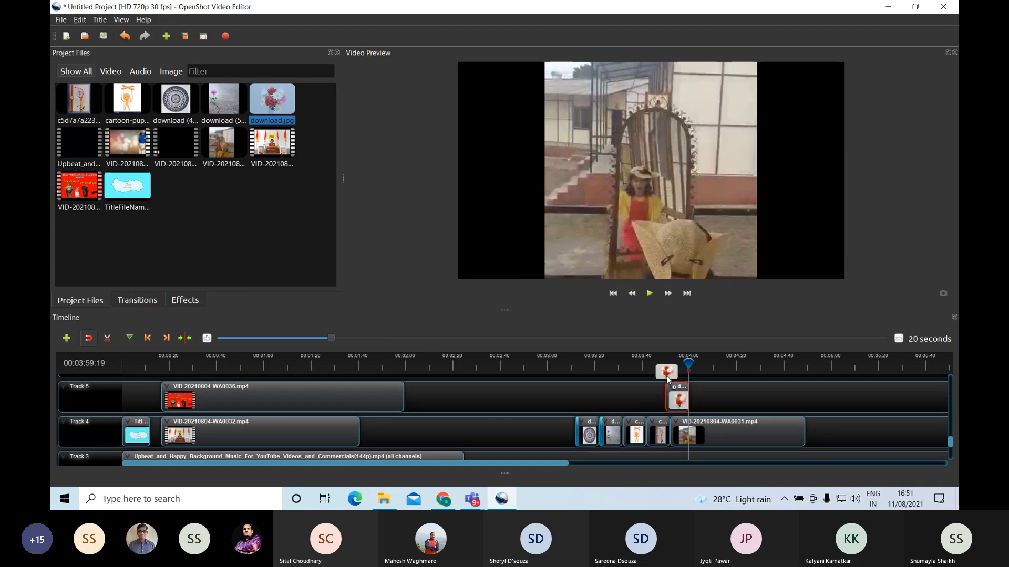
left_click_drag(667, 379, 673, 380)
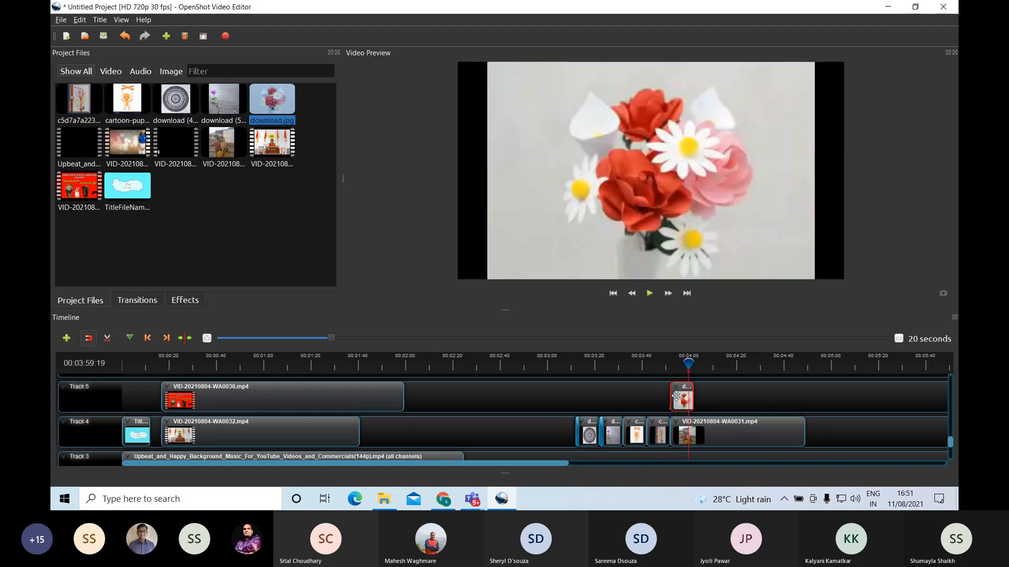
left_click_drag(676, 396, 678, 430)
scroll(673, 414, "up", 1)
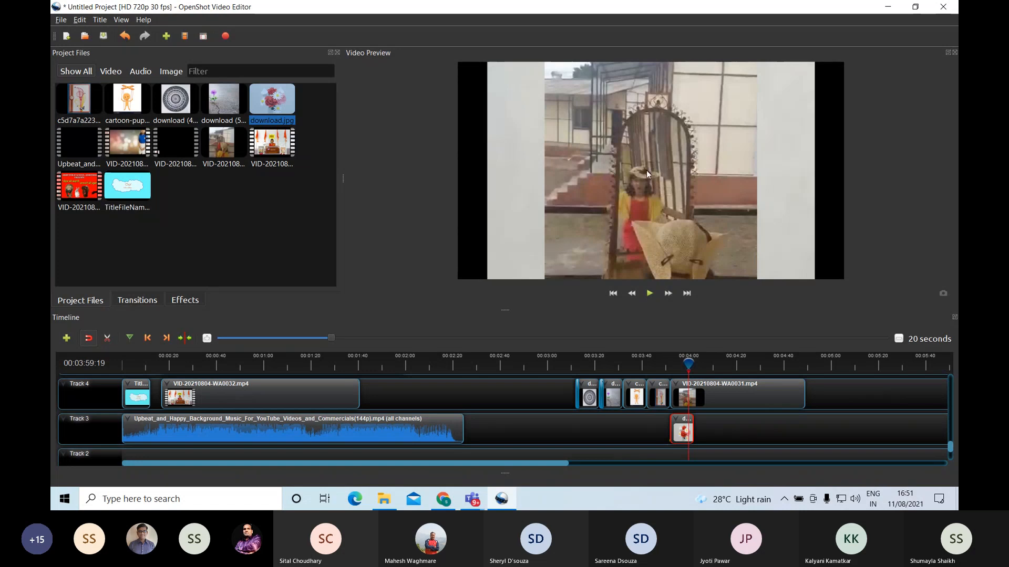
Open the properties of the VID-20210804-WA0031.mp4 clip and reduce its Scale X to 0.72.
right_click(715, 396)
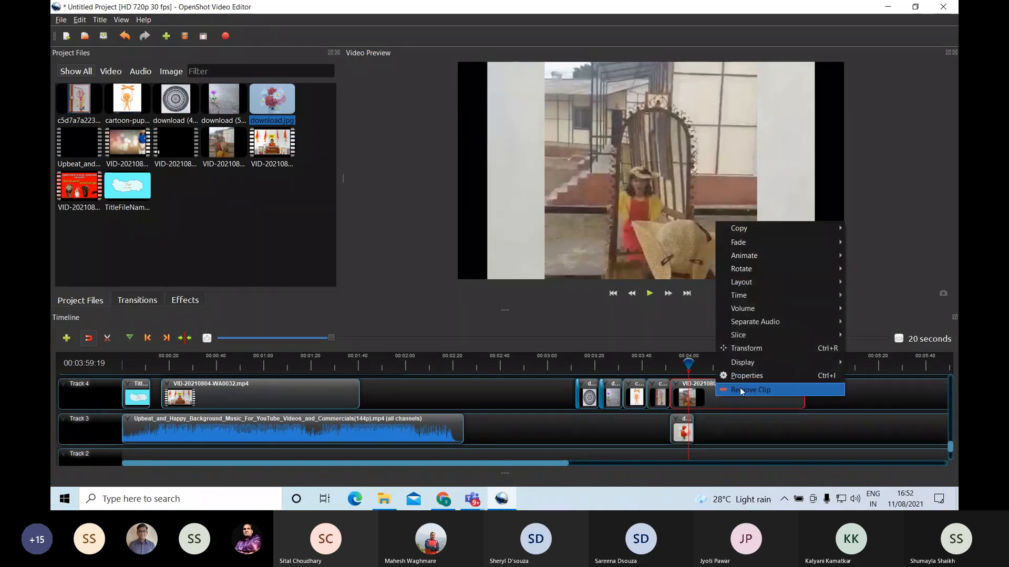
key("Escape")
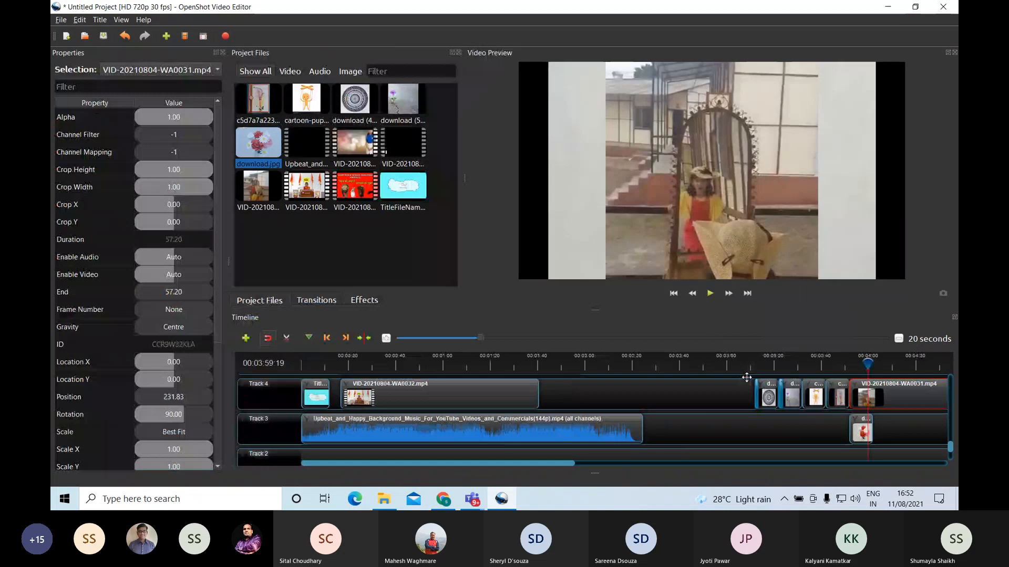
scroll(216, 420, "down", 1)
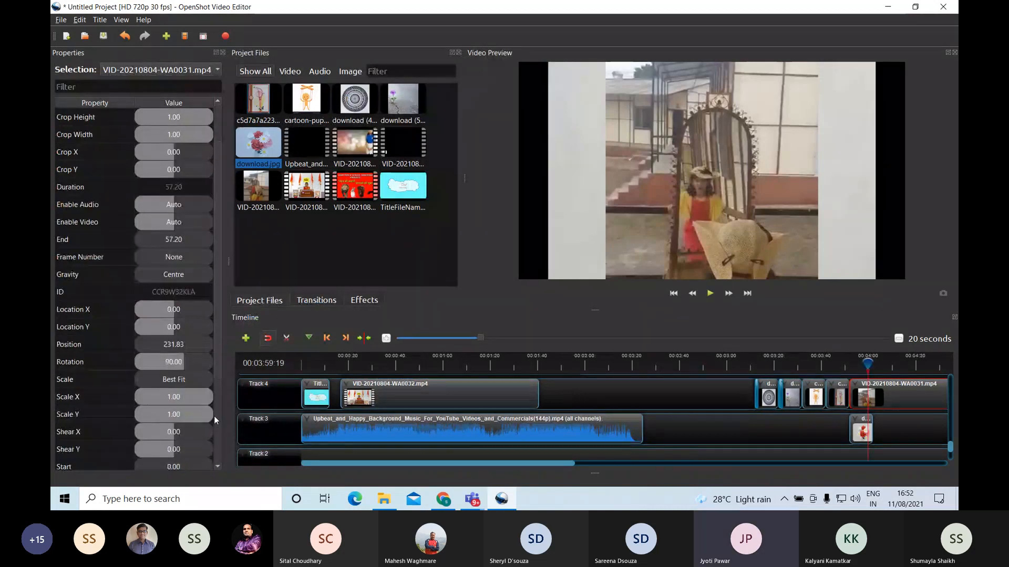
scroll(216, 420, "down", 2)
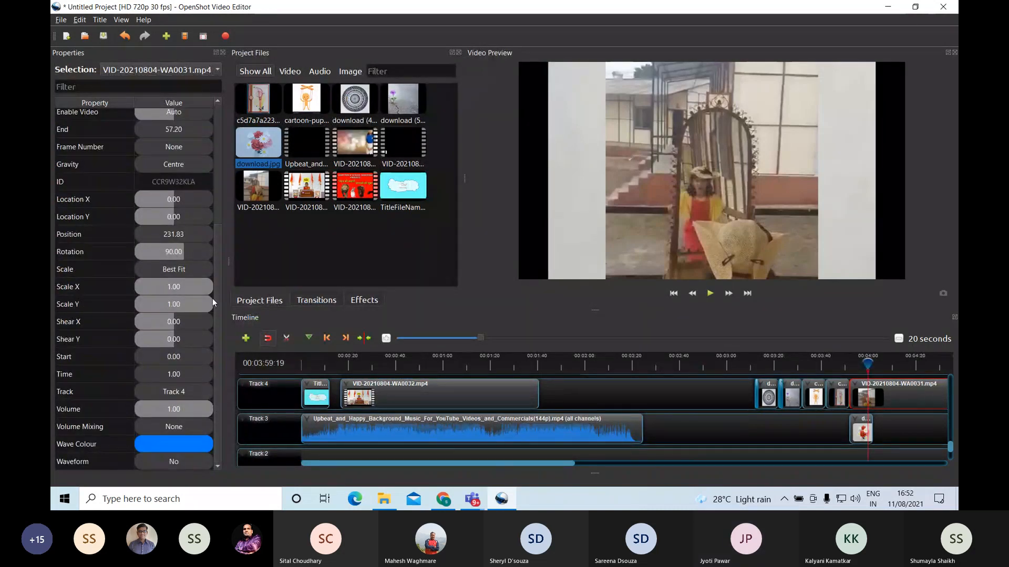
left_click_drag(212, 303, 192, 287)
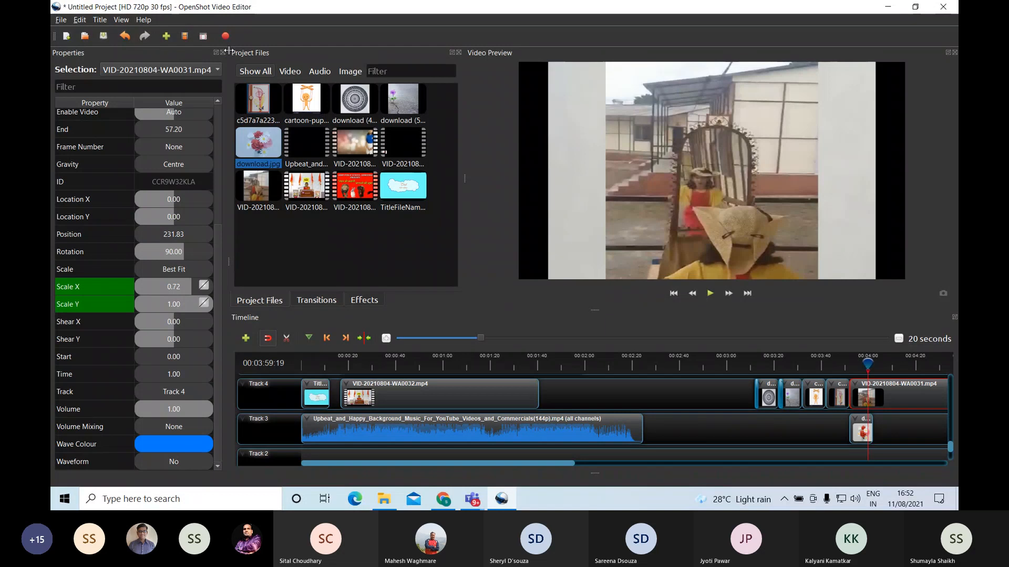
left_click(222, 53)
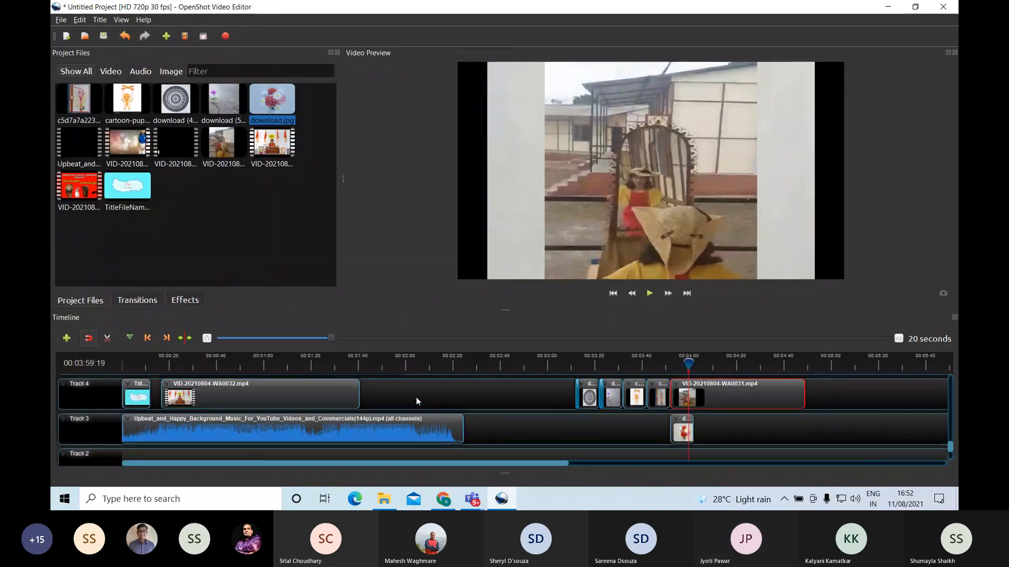
Put the playhead at 00:00:16:19, at the start of the VID-20210804-WA0036.mp4 clip.
scroll(416, 397, "up", 1)
scroll(285, 393, "up", 2)
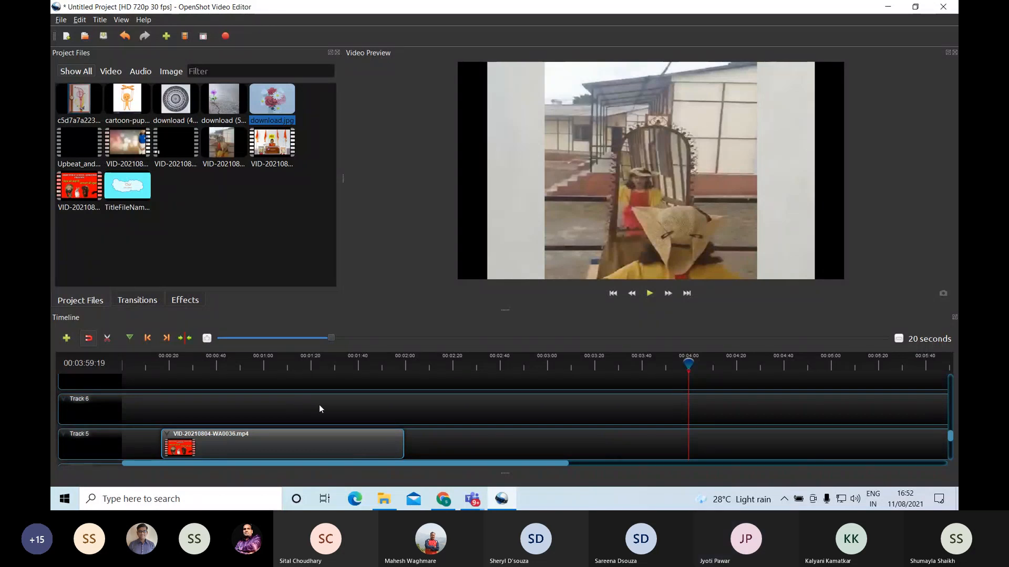
left_click(167, 366)
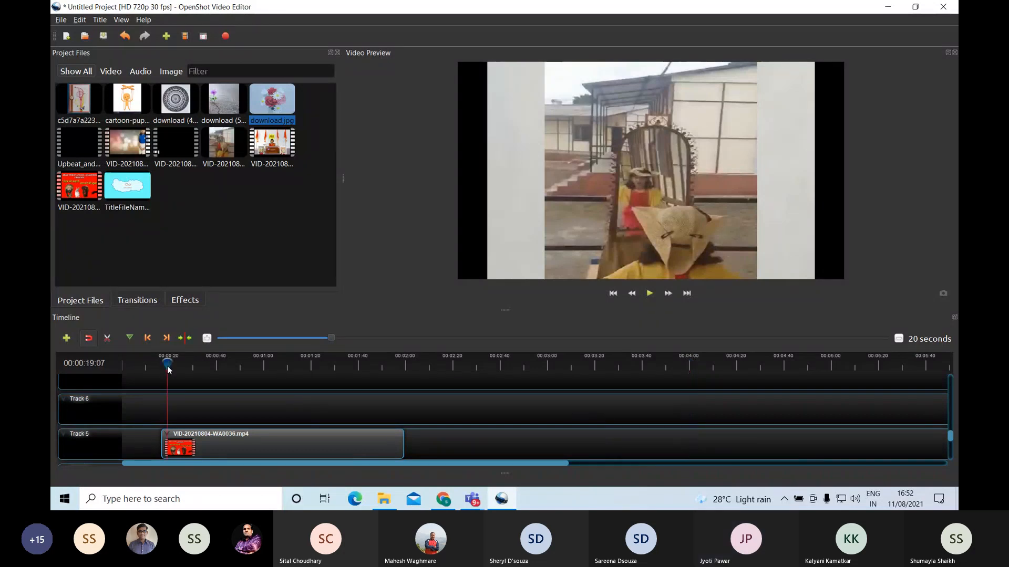
left_click(166, 364)
left_click_drag(166, 363, 161, 364)
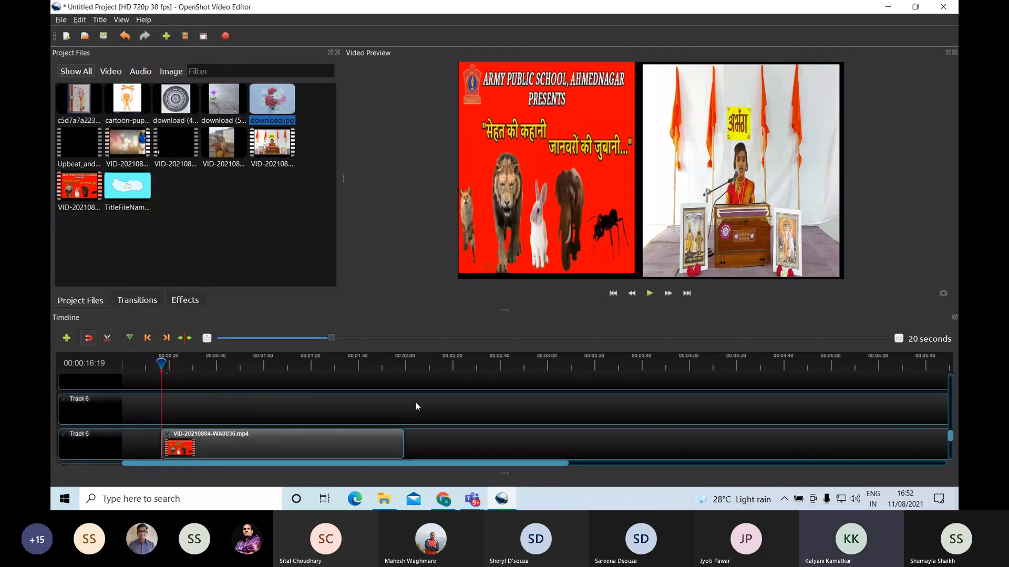
Open the properties of the VID-20210804-WA0036.mp4 clip and look over its location and scale keyframes.
scroll(427, 397, "down", 1)
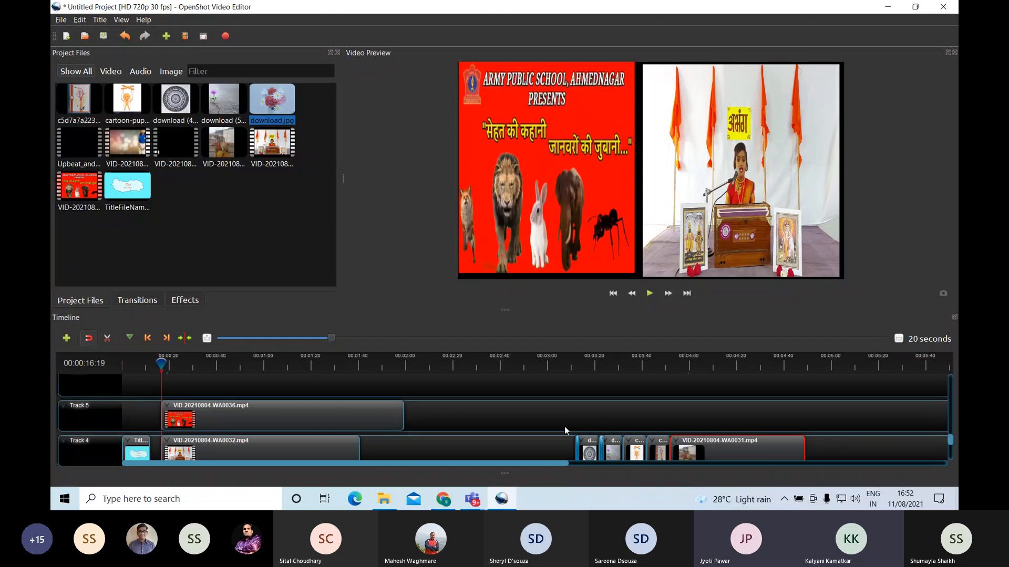
scroll(576, 425, "down", 1)
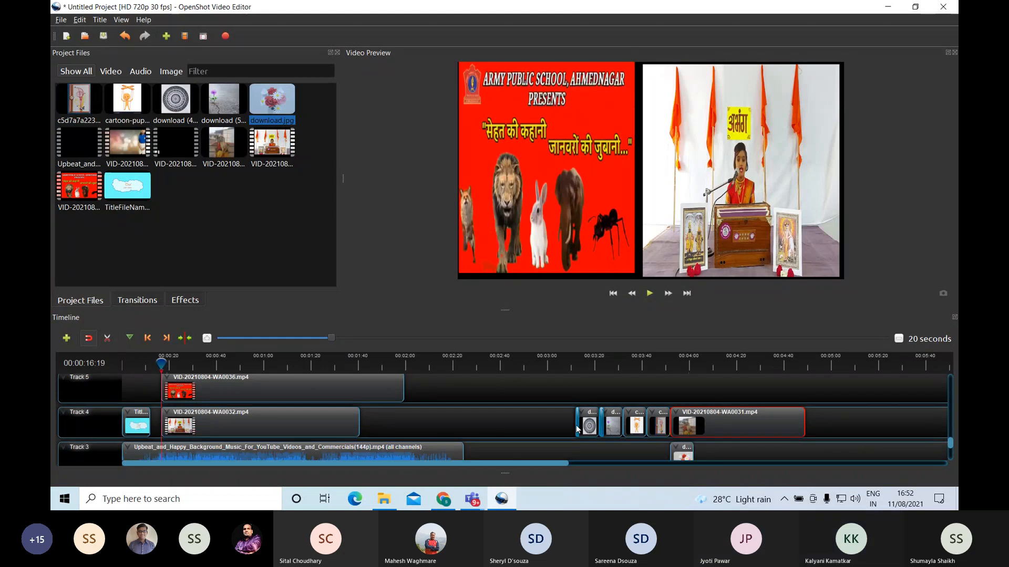
scroll(576, 425, "up", 1)
right_click(316, 417)
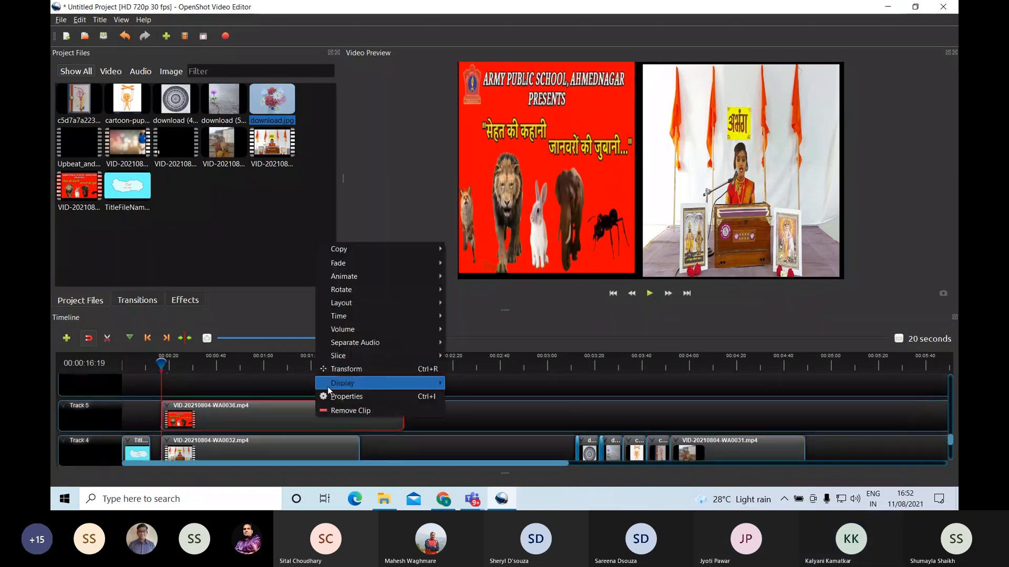
left_click(337, 392)
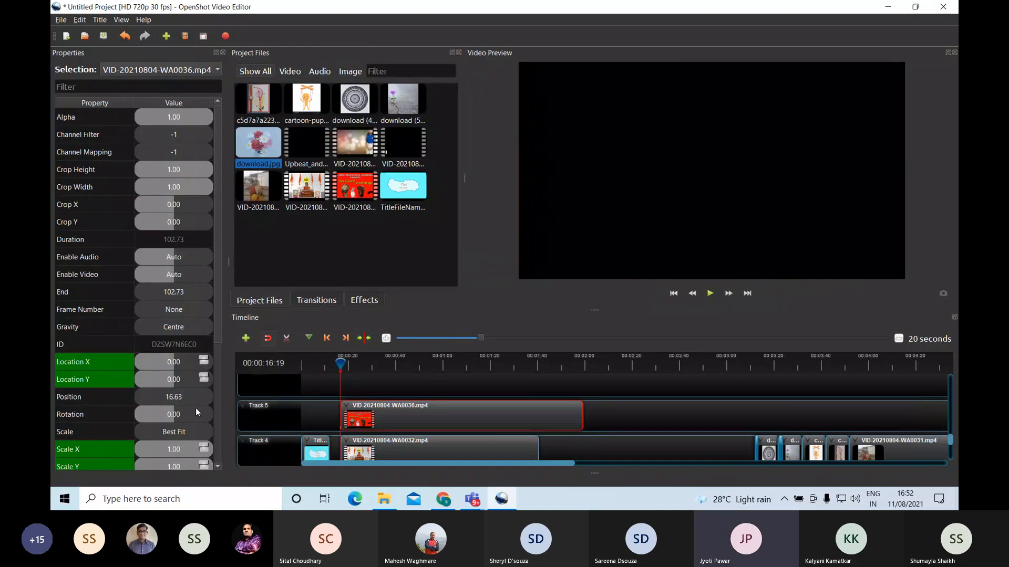
scroll(195, 407, "down", 1)
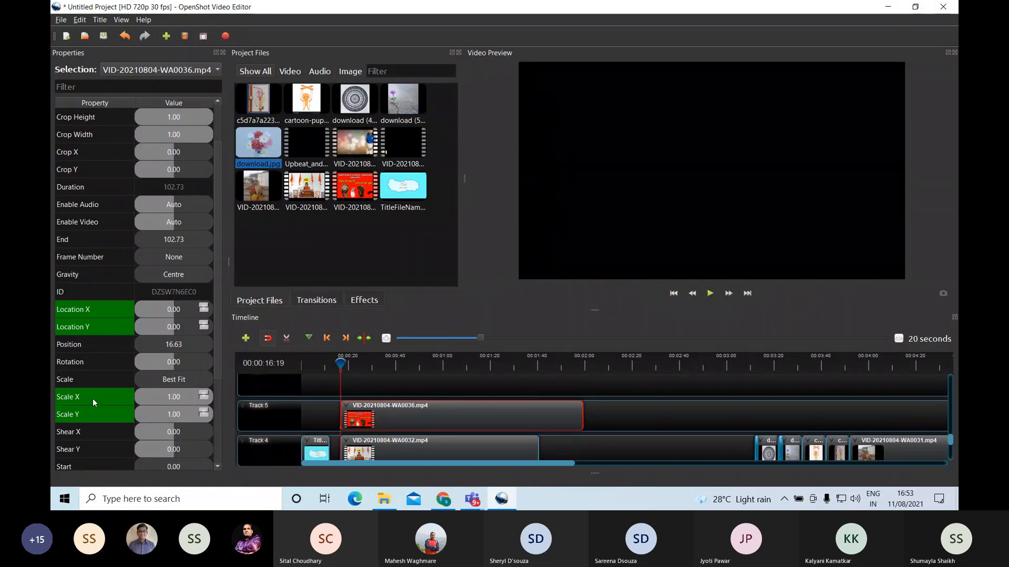
left_click(224, 52)
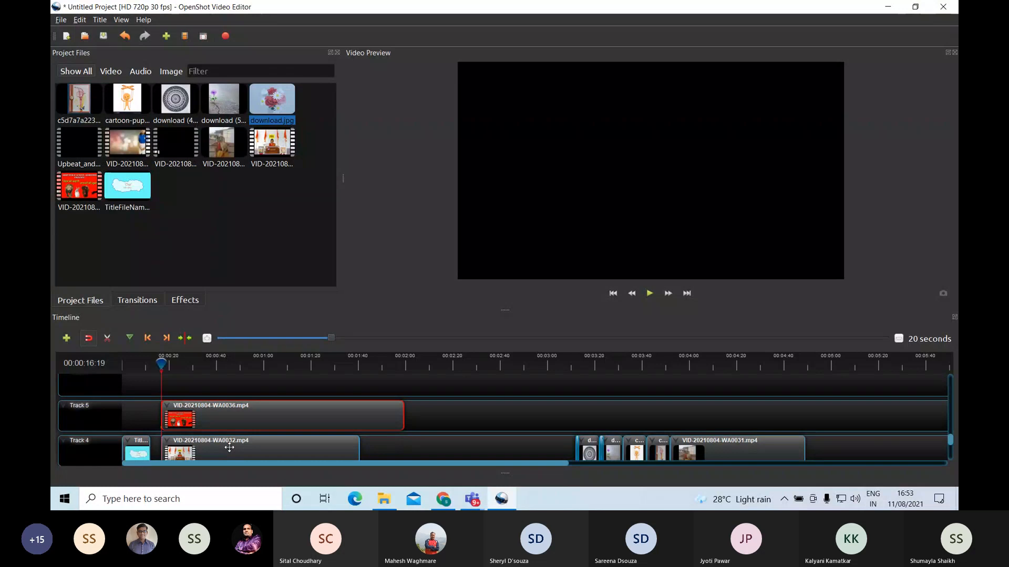
Add download (4).jpg to Track 6 and the cartoon puppet image to Track 7, both starting at the playhead.
scroll(230, 447, "up", 1)
scroll(229, 447, "down", 1)
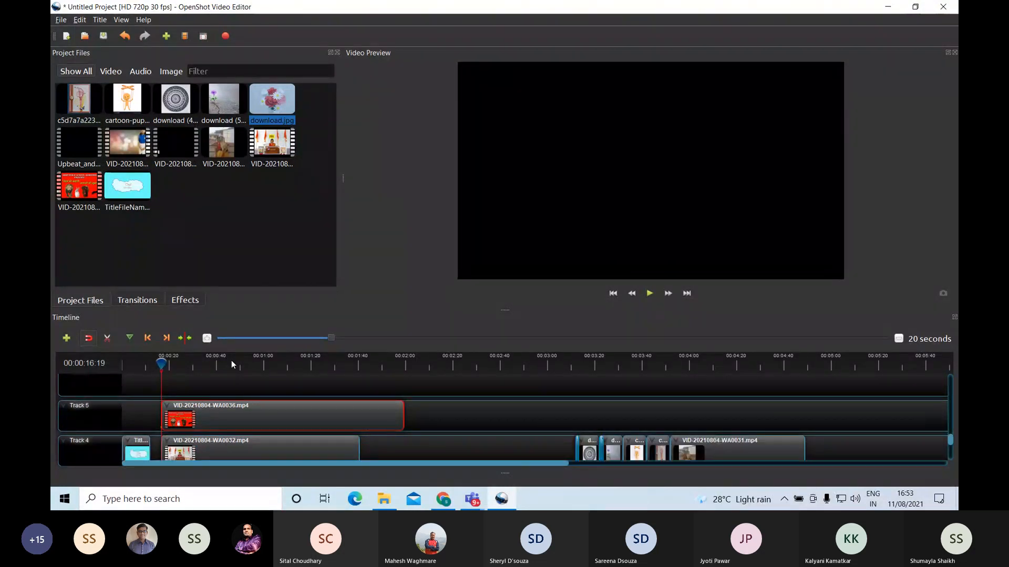
scroll(232, 385, "up", 1)
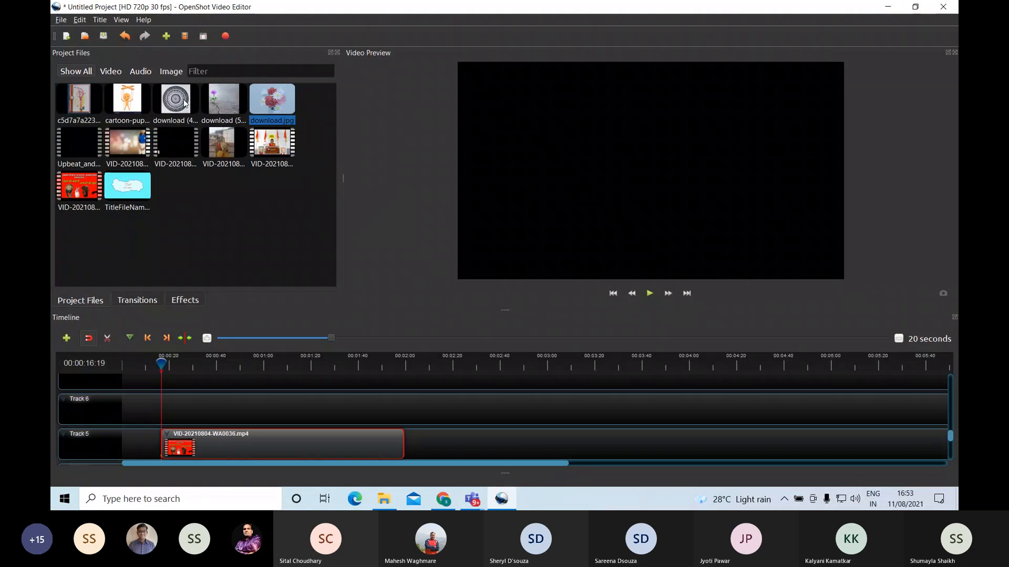
left_click_drag(184, 103, 168, 397)
left_click_drag(127, 100, 164, 382)
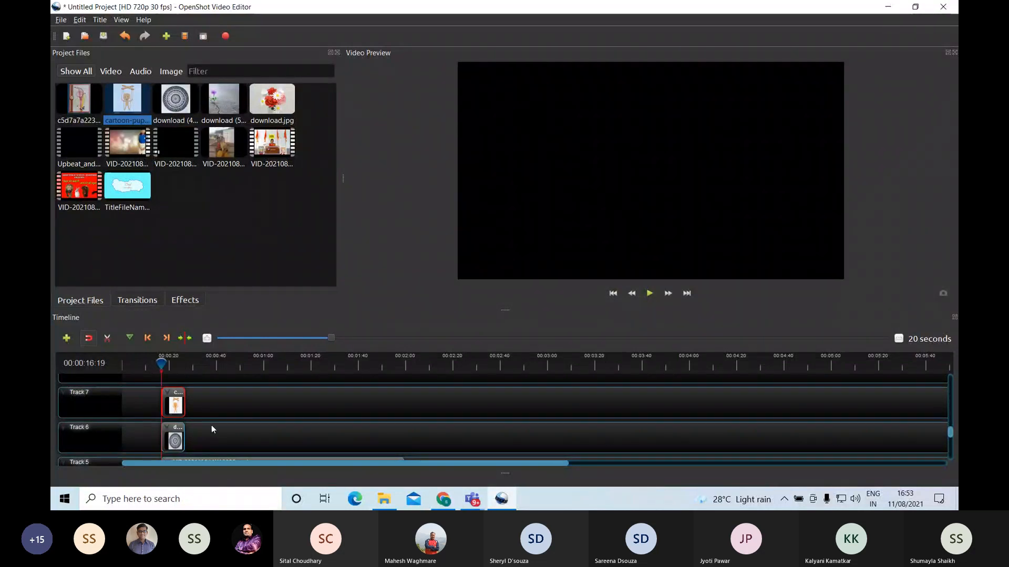
Open the properties of the VID-20210804-WA0032.mp4 clip and set its Location X to 0.37 at 00:00:16:19.
scroll(216, 427, "down", 2)
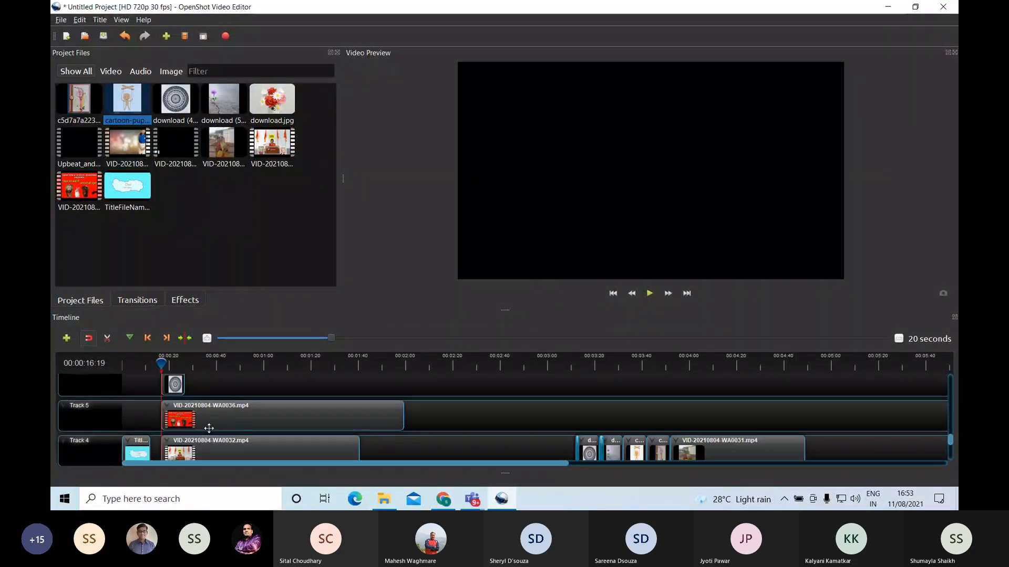
scroll(210, 428, "down", 1)
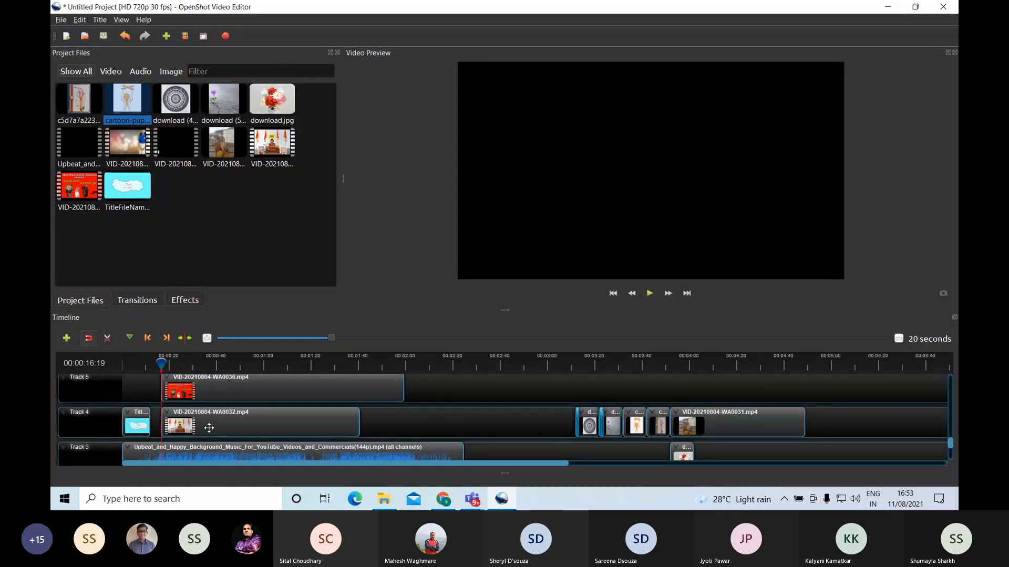
right_click(209, 428)
left_click(285, 408)
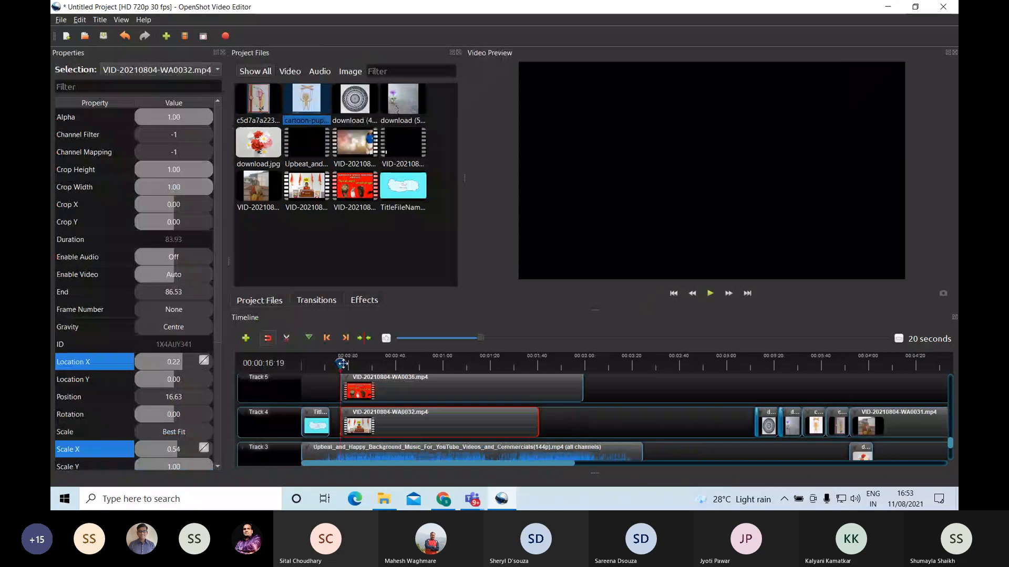
left_click_drag(343, 364, 341, 363)
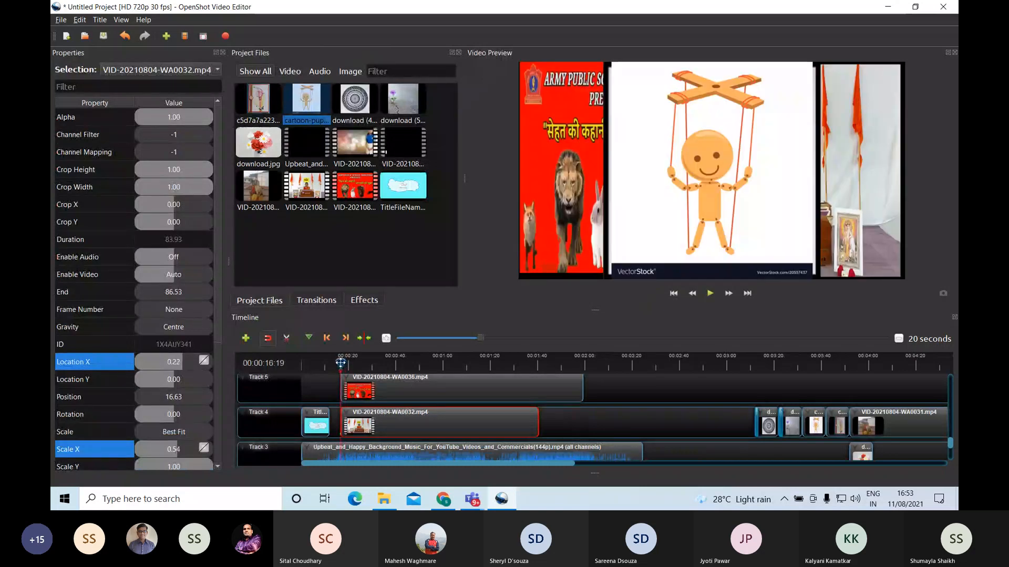
scroll(201, 366, "down", 1)
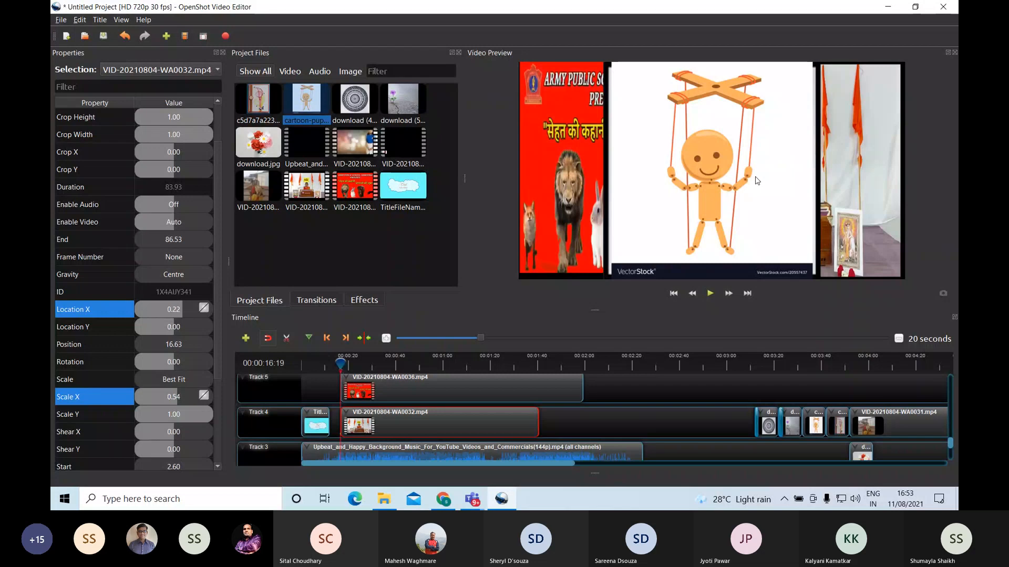
left_click(181, 307)
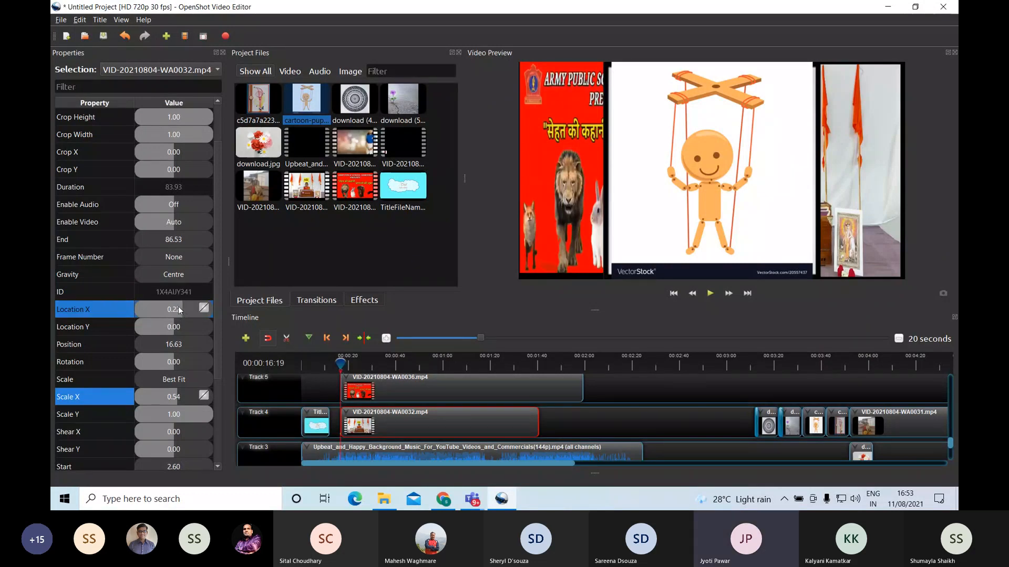
left_click_drag(177, 307, 190, 310)
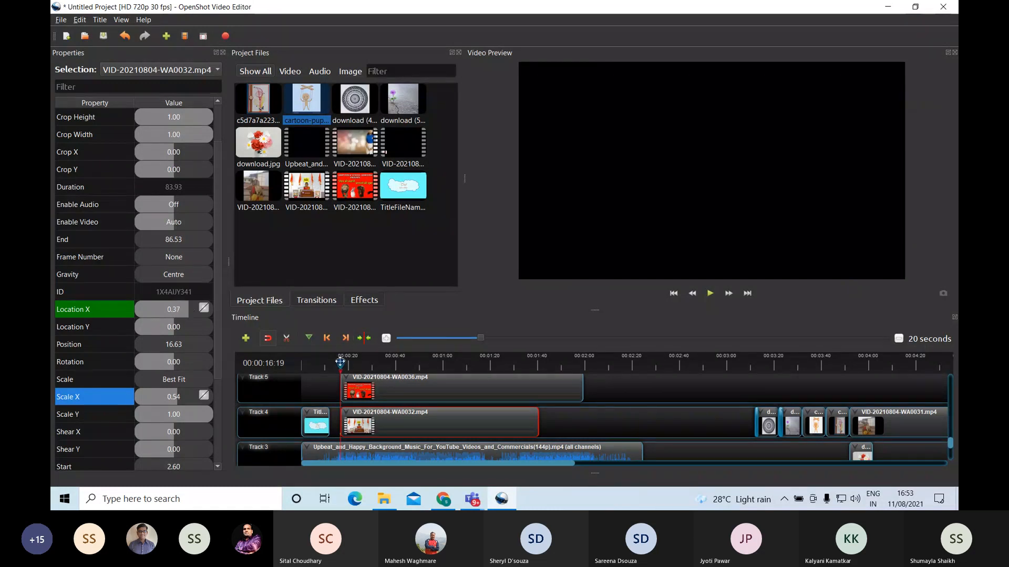
Put the playhead at 00:00:17:07 and set the Scale Y of the VID-20210804-WA0032.mp4 clip to 0.51.
left_click_drag(341, 361, 342, 361)
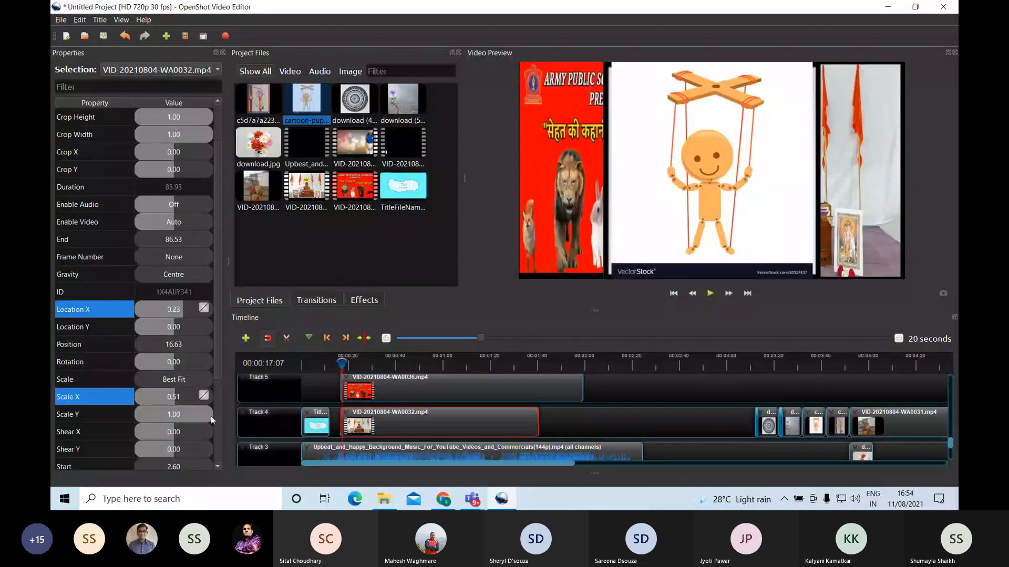
left_click_drag(213, 415, 175, 414)
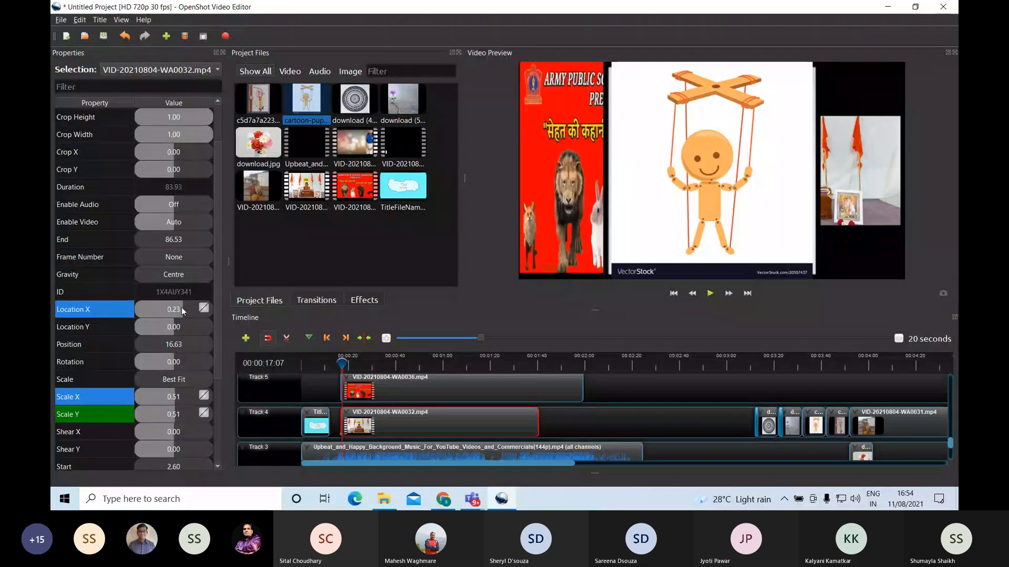
Set the Location Y of the VID-20210804-WA0032.mp4 clip to 0.26.
left_click(174, 328)
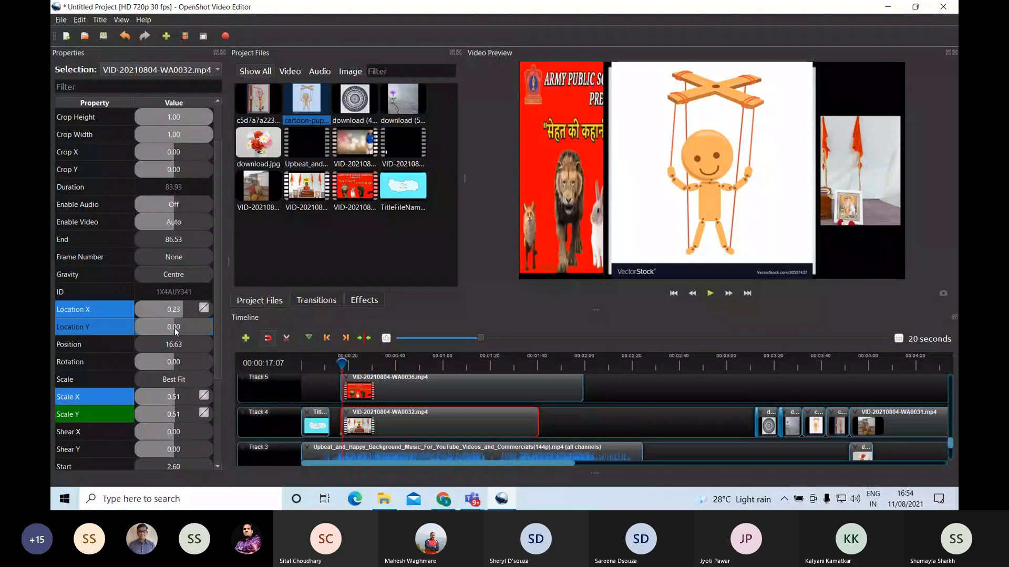
left_click(180, 328)
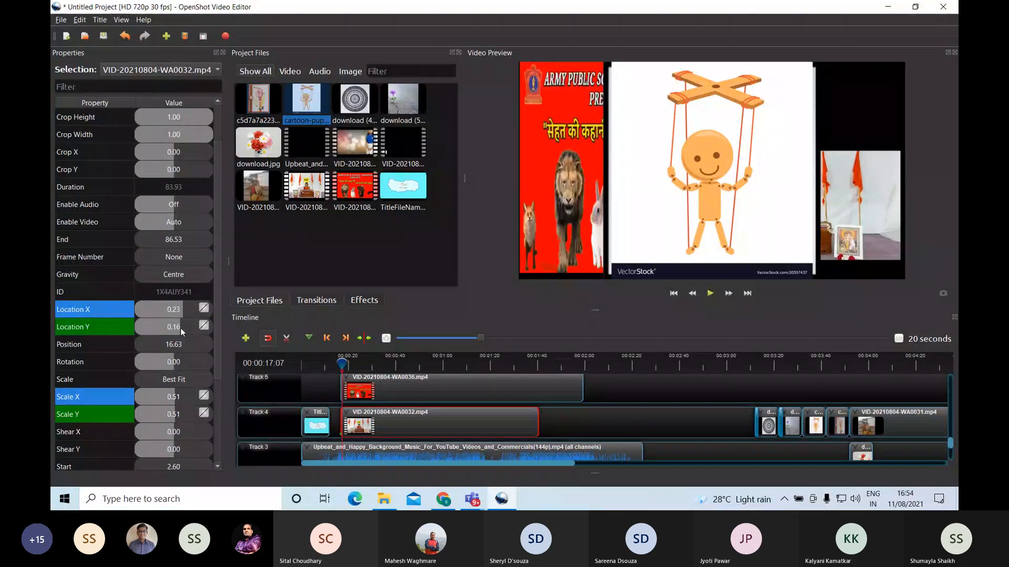
left_click_drag(181, 328, 184, 327)
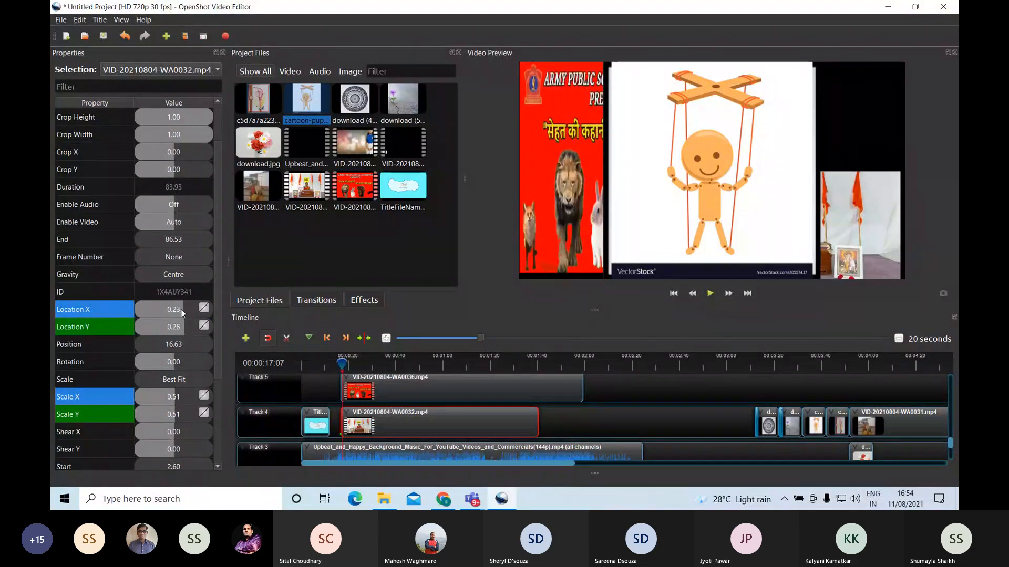
Open the properties of the VID-20210804-WA0036.mp4 clip and set its Scale Y to 0.46 and Location Y to -0.27.
right_click(418, 389)
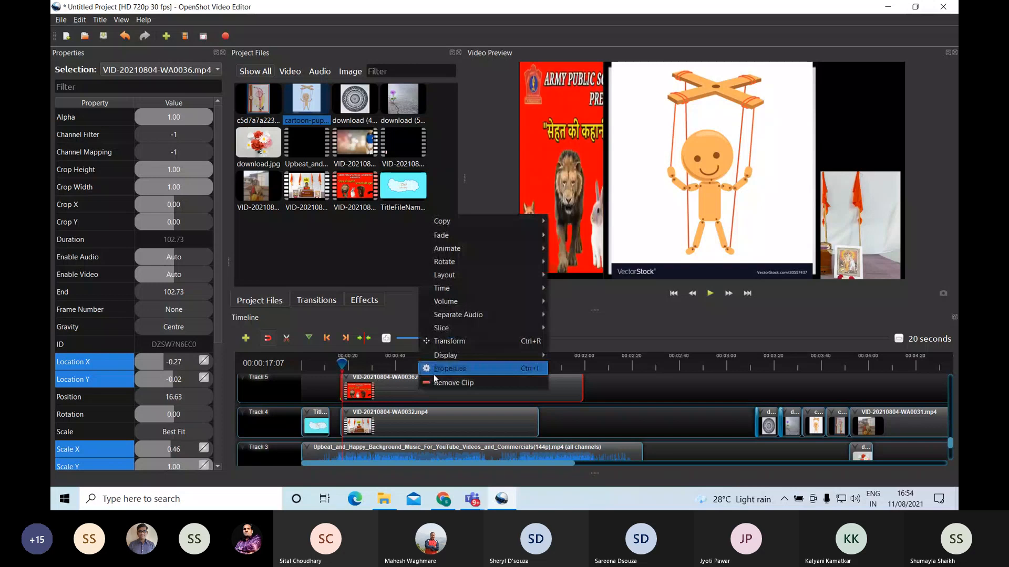
left_click(434, 372)
scroll(210, 416, "down", 1)
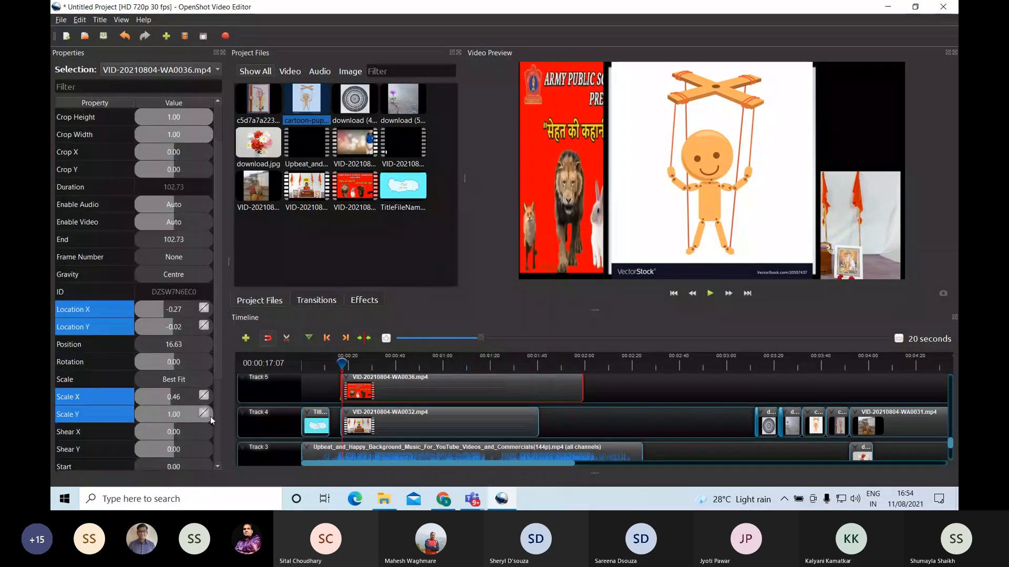
left_click_drag(210, 416, 171, 418)
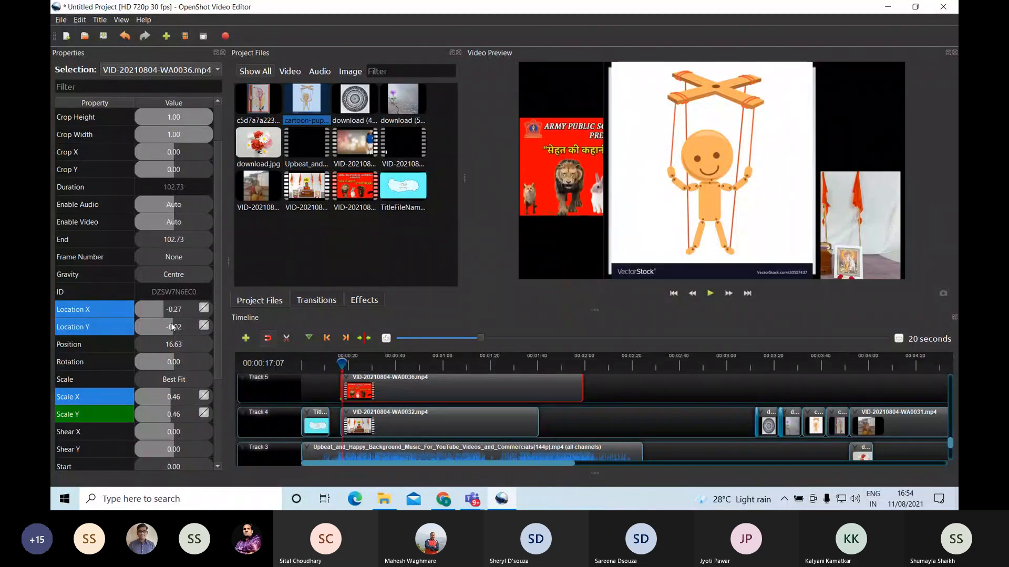
mouse_move(173, 327)
left_mouse_down()
mouse_move(185, 328)
mouse_move(163, 327)
left_mouse_up()
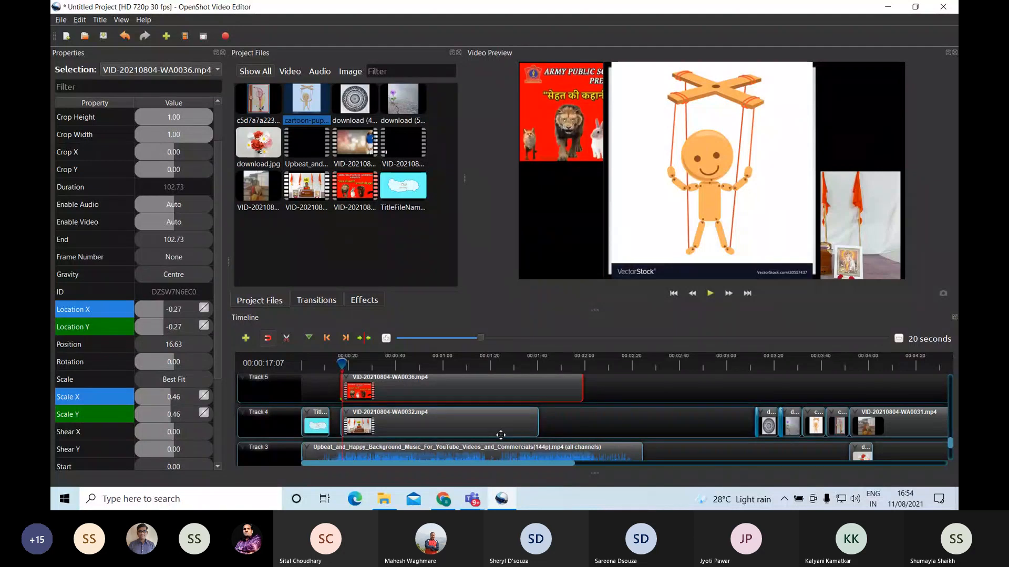
Set the download (4).jpg clip's Location X to -0.01, Location Y to -0.03, Scale X to 0.53 and Scale Y to 0.52.
scroll(501, 435, "up", 1)
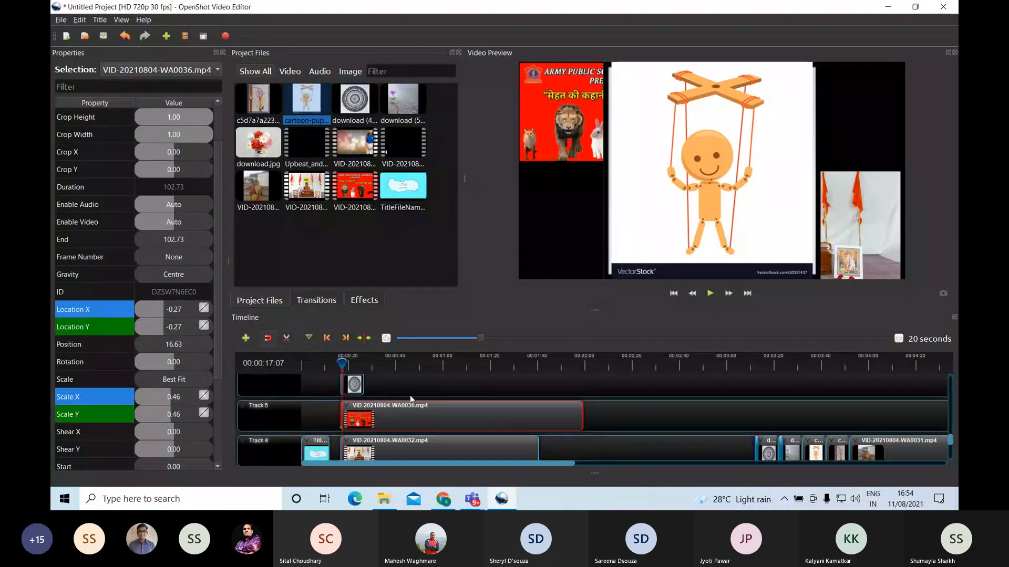
left_click(354, 384)
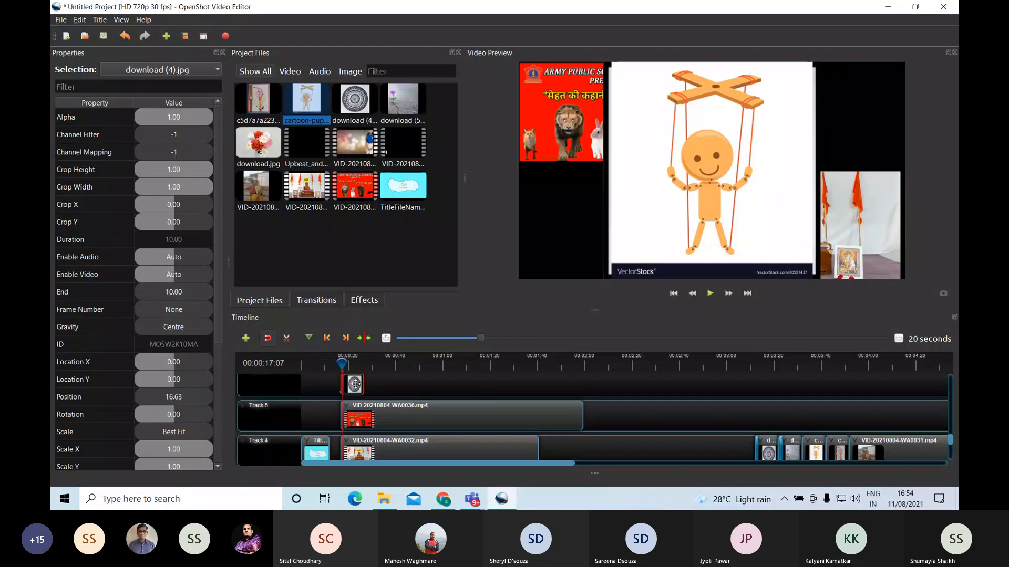
scroll(151, 370, "down", 2)
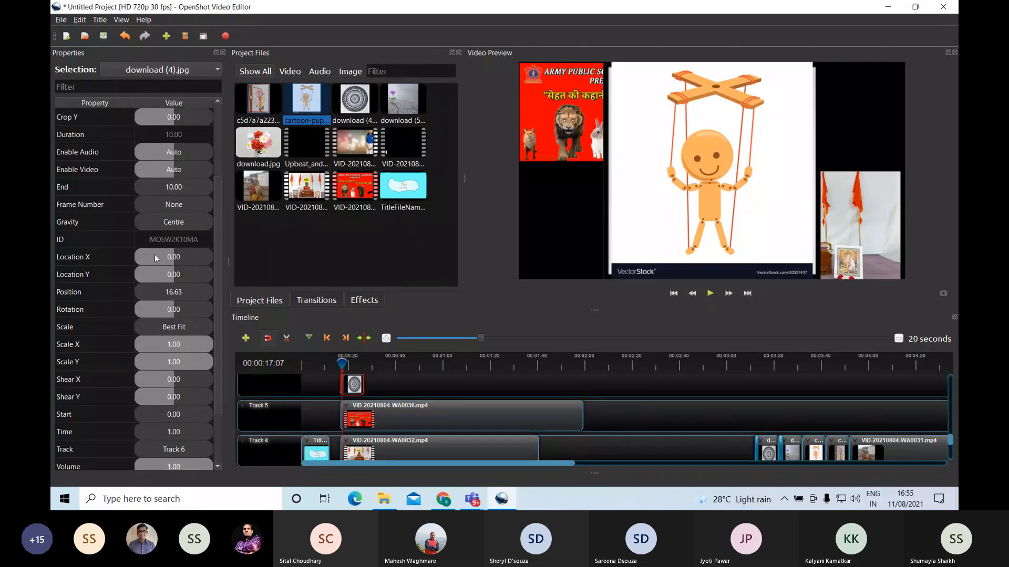
mouse_move(174, 256)
left_mouse_down()
mouse_move(192, 254)
mouse_move(140, 262)
mouse_move(186, 254)
mouse_move(173, 258)
left_mouse_up()
left_click_drag(176, 274, 213, 332)
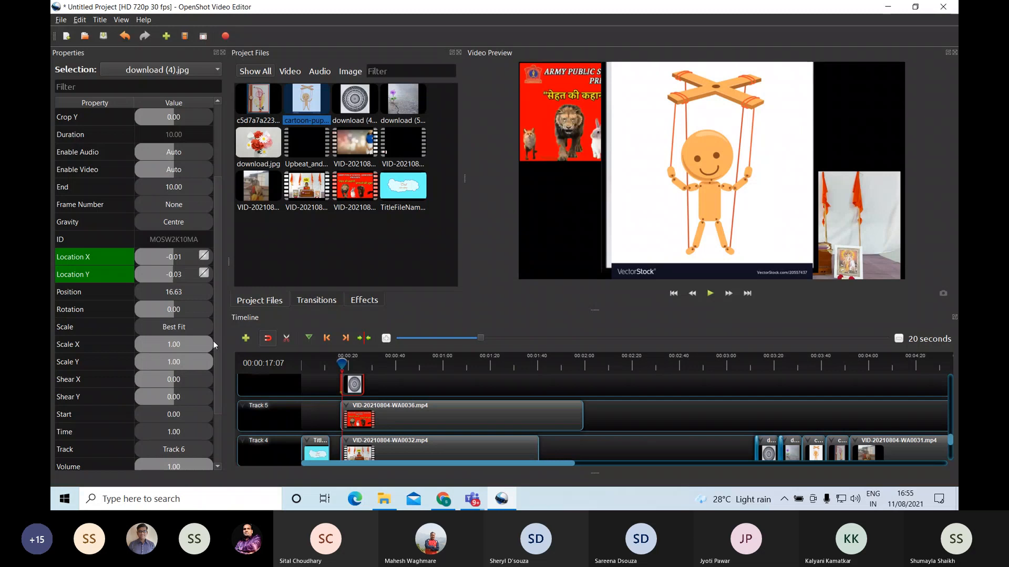
left_click(213, 343)
left_click_drag(214, 344, 177, 344)
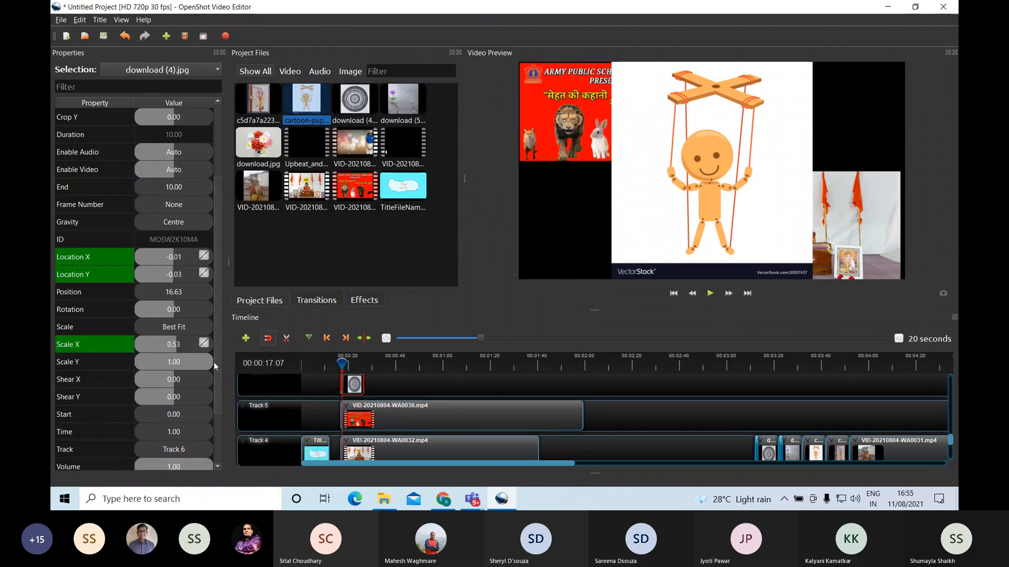
left_click_drag(213, 361, 177, 361)
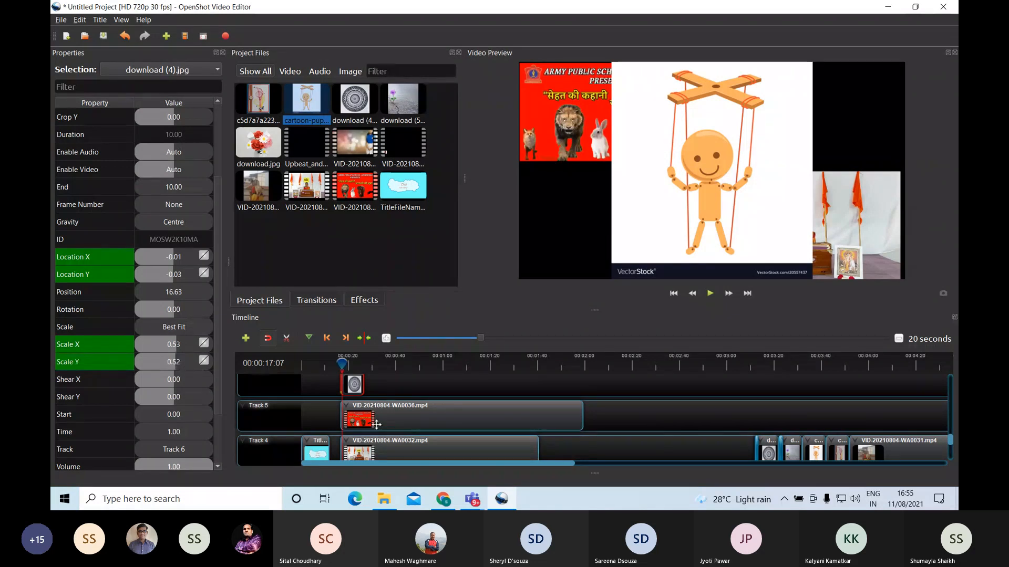
Open the properties of the cartoon puppet clip on Track 7 and set its Scale X to 0.61 and Scale Y to 0.63.
scroll(376, 424, "up", 1)
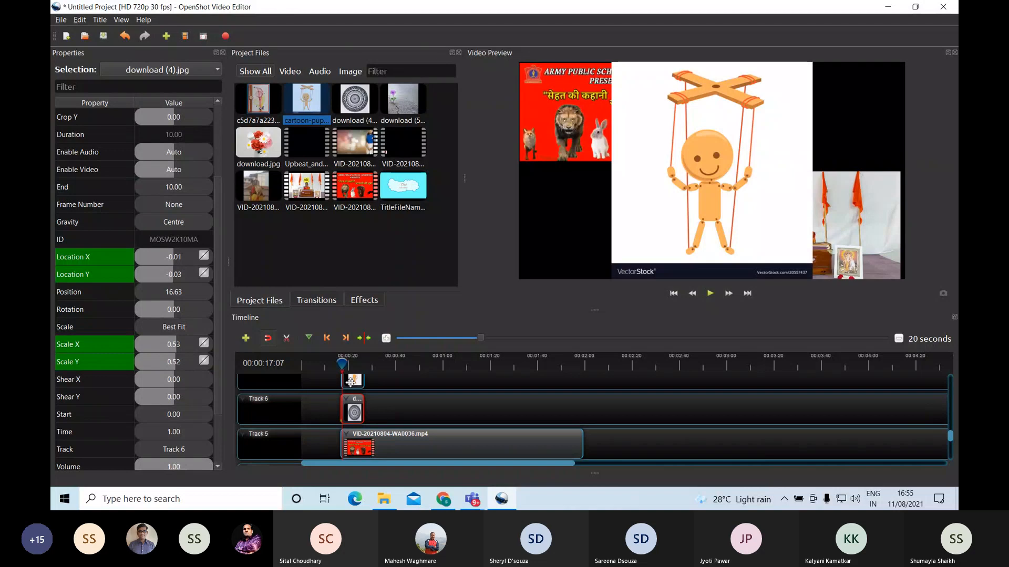
left_click(351, 382)
right_click(351, 382)
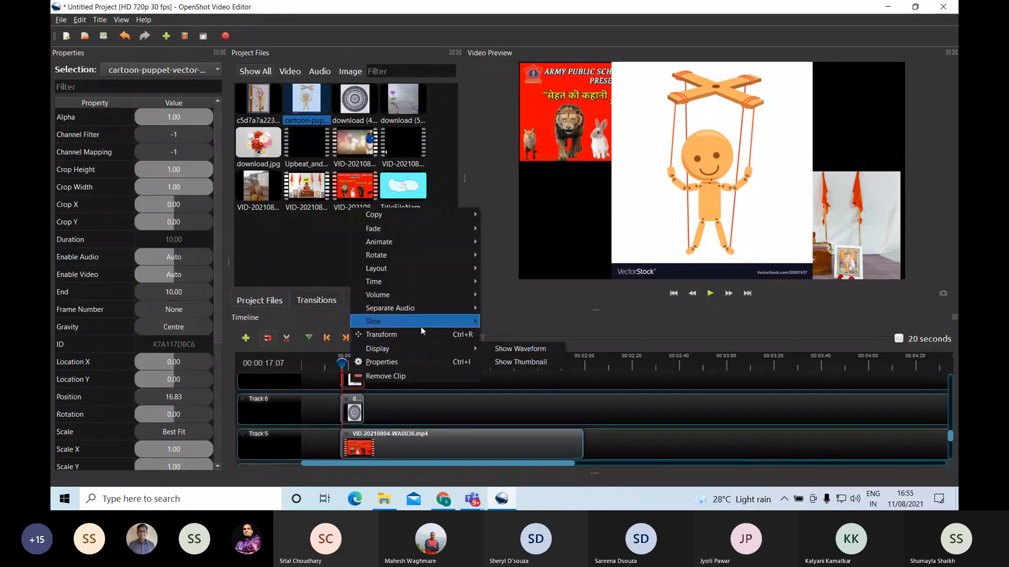
left_click(447, 361)
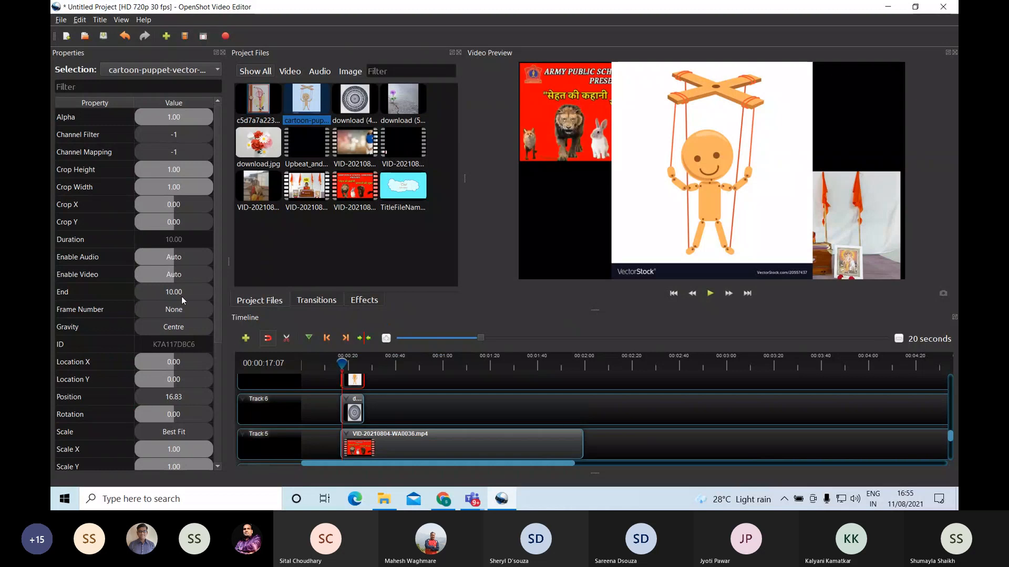
scroll(181, 296, "down", 2)
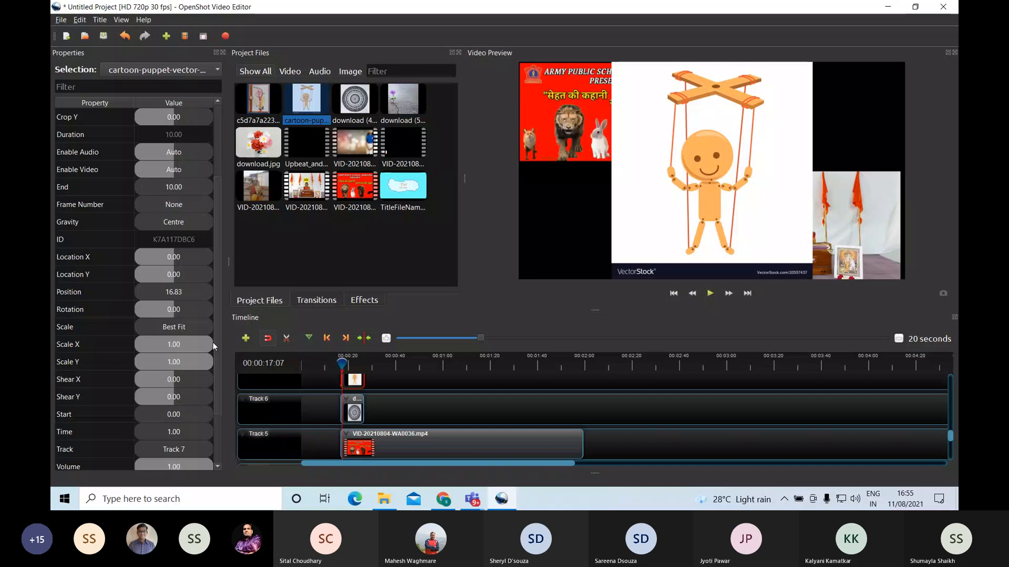
left_click(213, 342)
left_click_drag(212, 342, 185, 359)
Move the cartoon puppet clip to Location X -0.39 and Location Y 0.19.
scroll(190, 341, "up", 1)
scroll(190, 340, "up", 1)
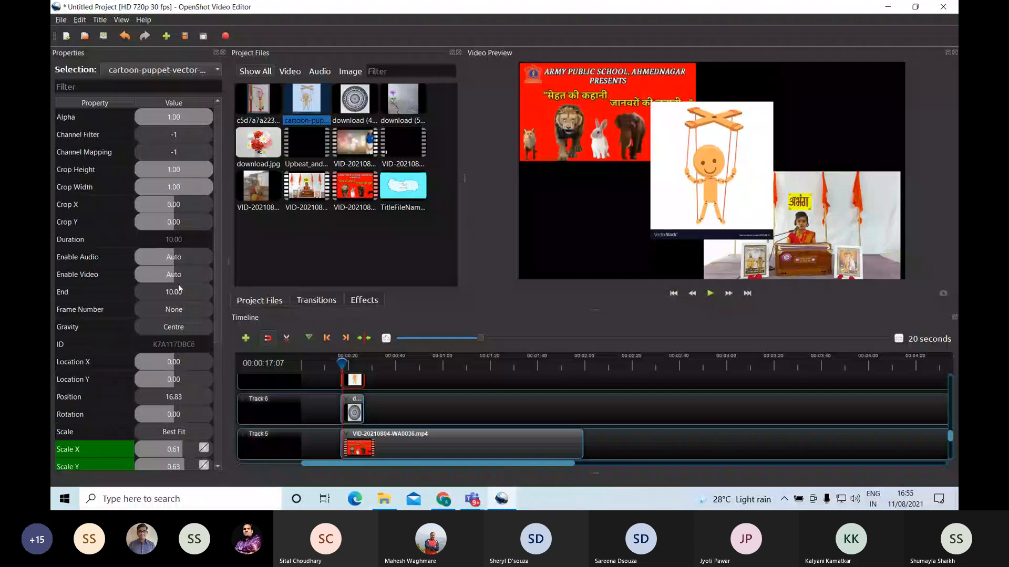
left_click(176, 364)
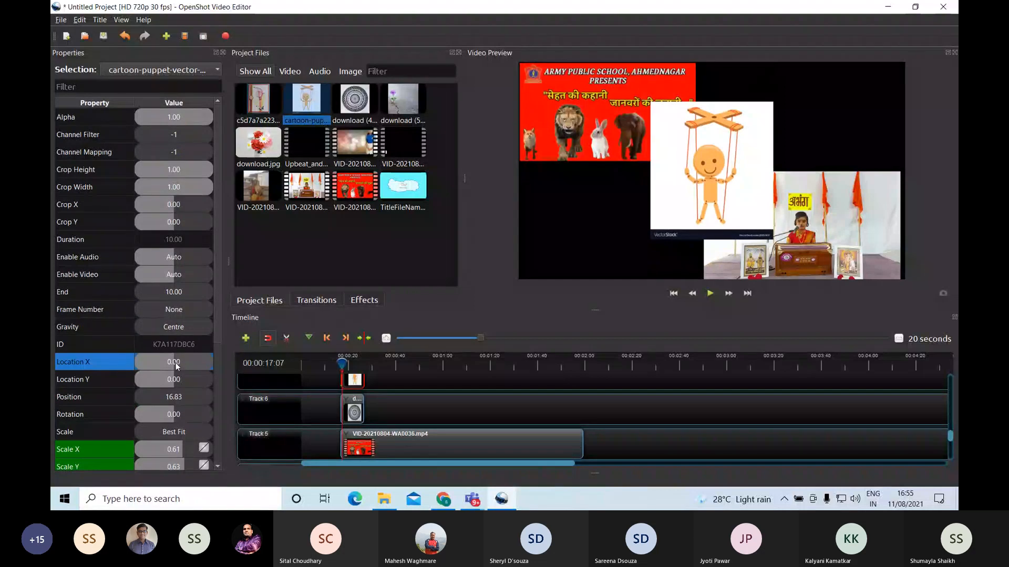
mouse_move(177, 366)
left_mouse_down()
mouse_move(161, 364)
mouse_move(184, 380)
left_mouse_up()
left_click(175, 380)
scroll(215, 386, "down", 1)
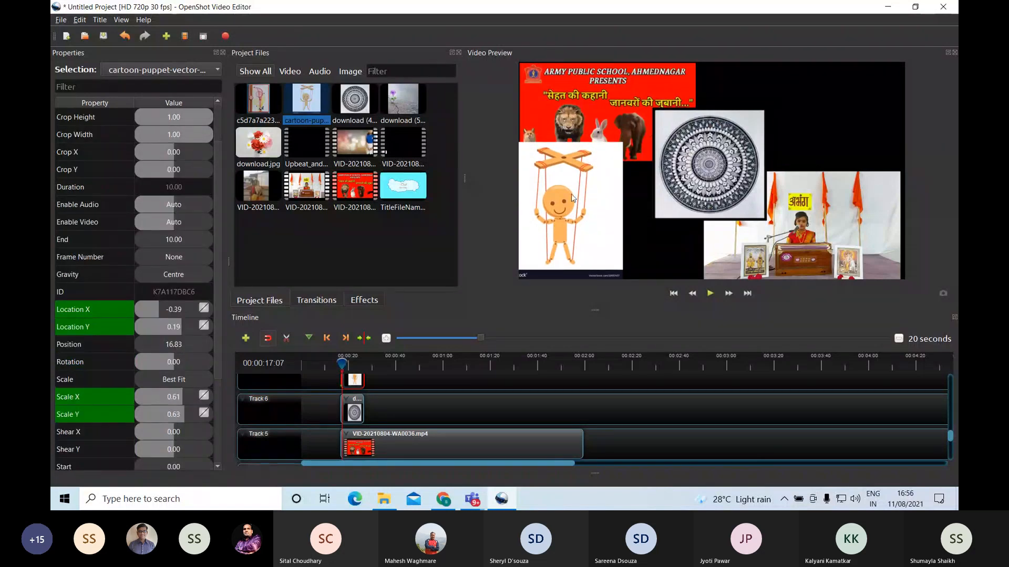
Set the cartoon puppet clip's Scale X to 0.82 and Scale Y to 0.50, and place it at Location X -0.29, Location Y 0.27.
left_click(182, 398)
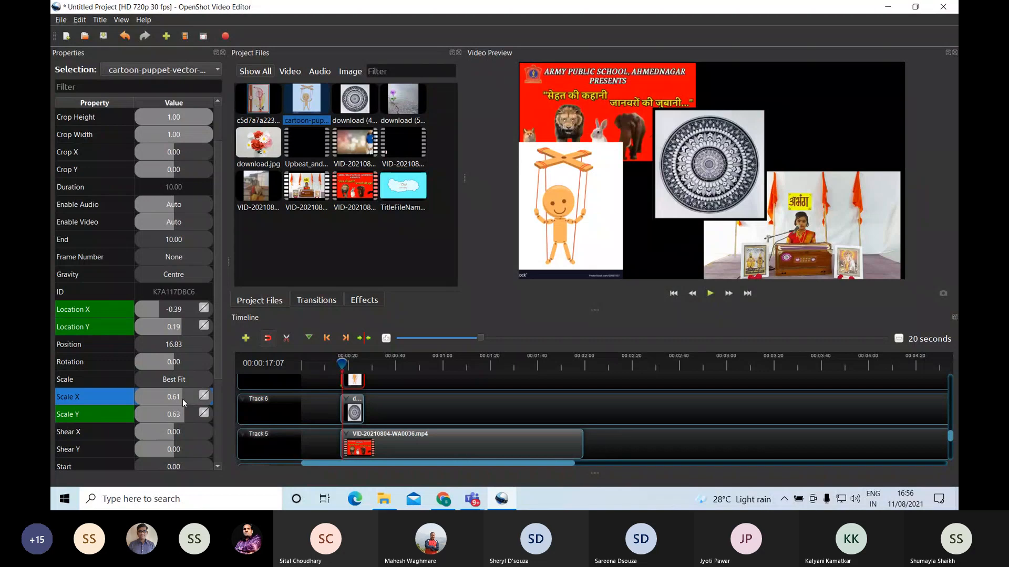
left_click_drag(182, 398, 187, 400)
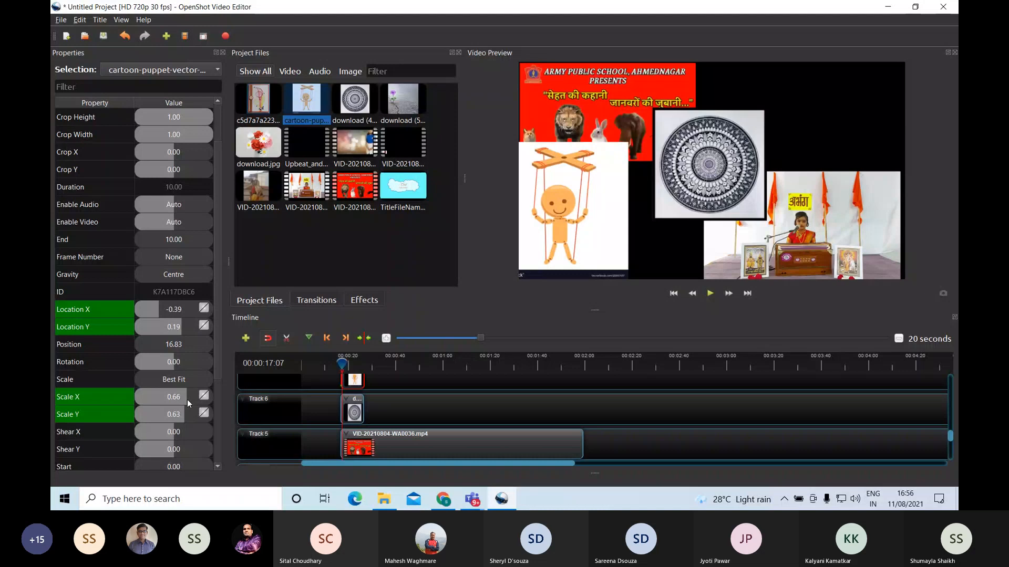
mouse_move(187, 400)
left_mouse_down()
mouse_move(199, 402)
mouse_move(175, 412)
left_mouse_up()
left_click(183, 413)
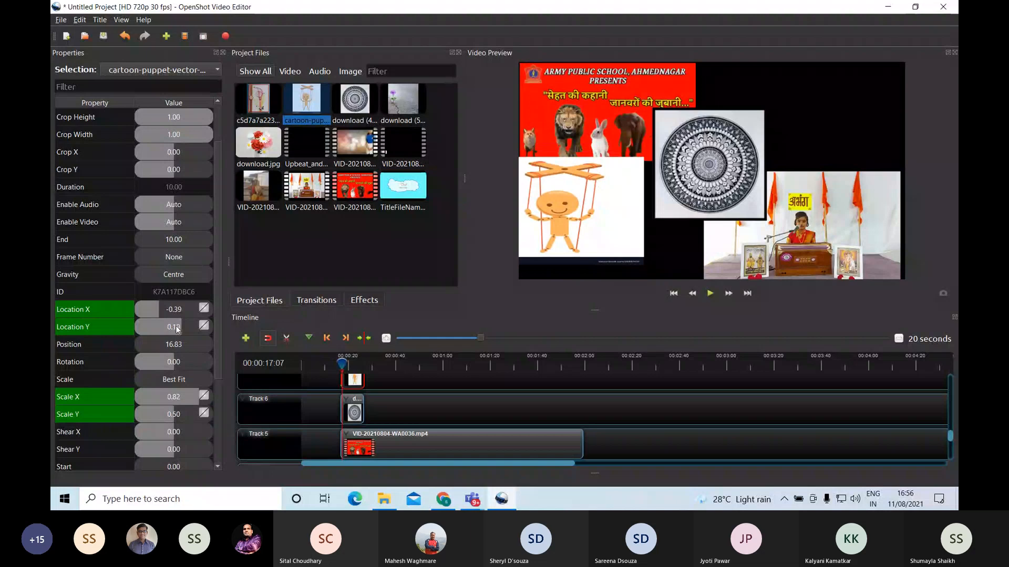
mouse_move(180, 326)
left_mouse_down()
mouse_move(164, 312)
mouse_move(180, 312)
left_mouse_up()
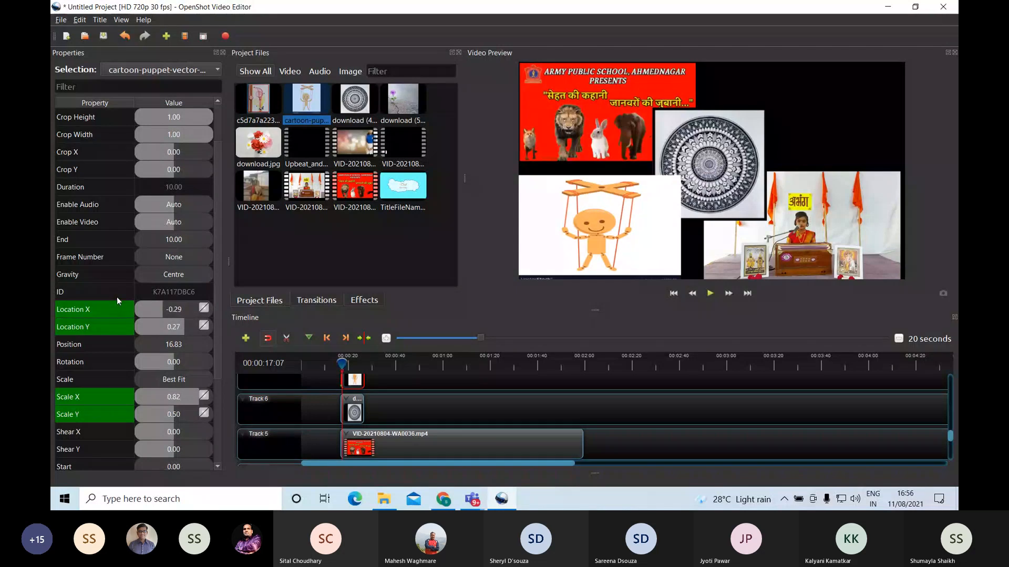
Select the download (4).jpg clip on Track 6 and set its Location X to 0.37 and Location Y to -0.23.
left_click(797, 110)
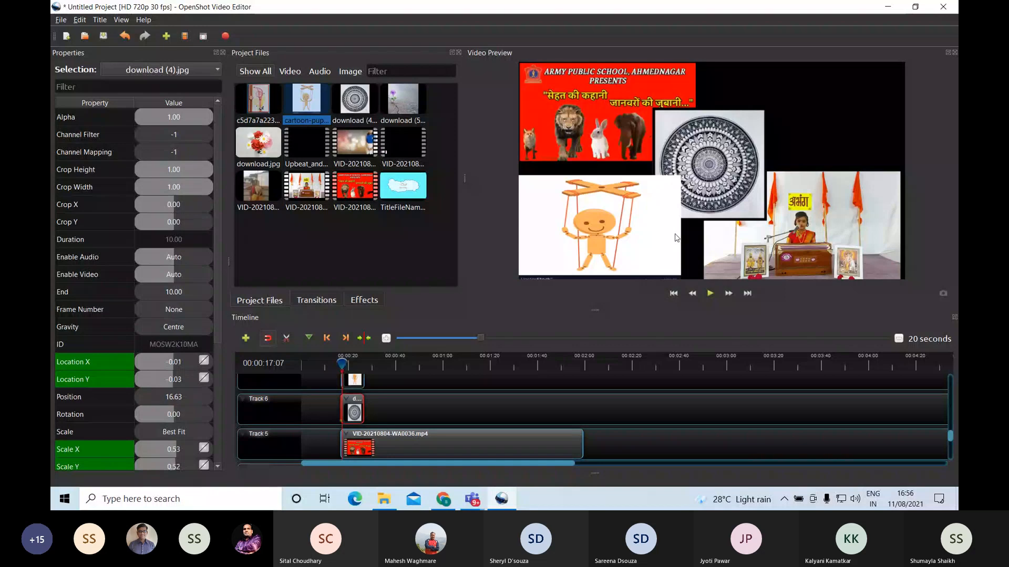
left_click(168, 366)
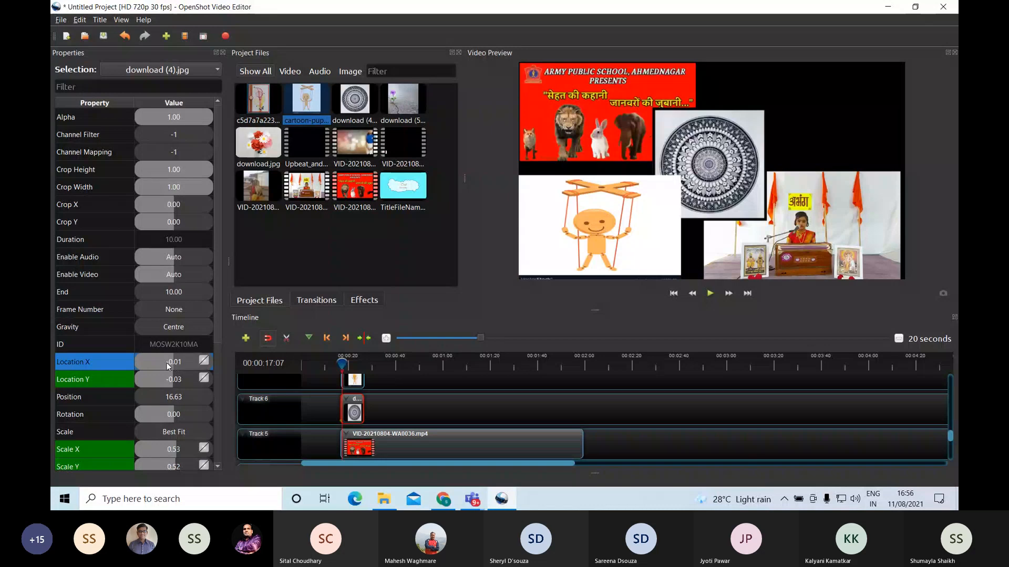
left_click_drag(168, 366, 164, 363)
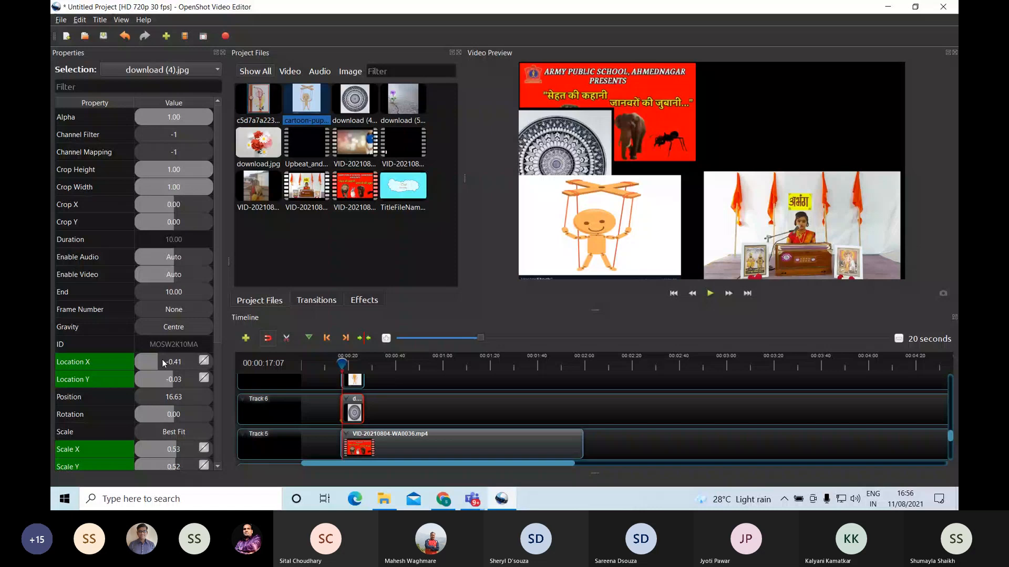
left_click_drag(163, 363, 190, 359)
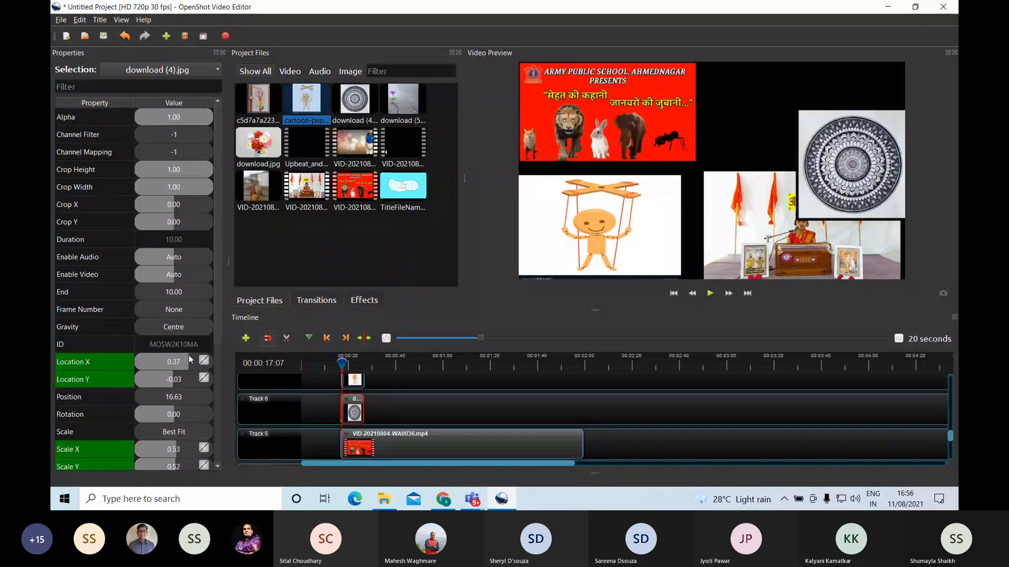
mouse_move(179, 380)
left_mouse_down()
mouse_move(190, 380)
mouse_move(168, 380)
left_mouse_up()
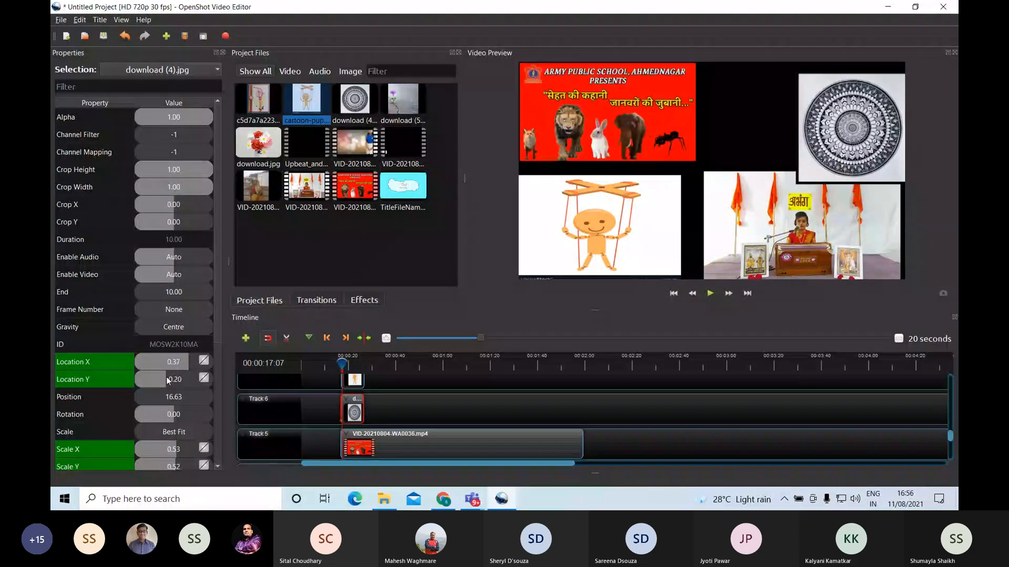
left_click_drag(166, 380, 165, 381)
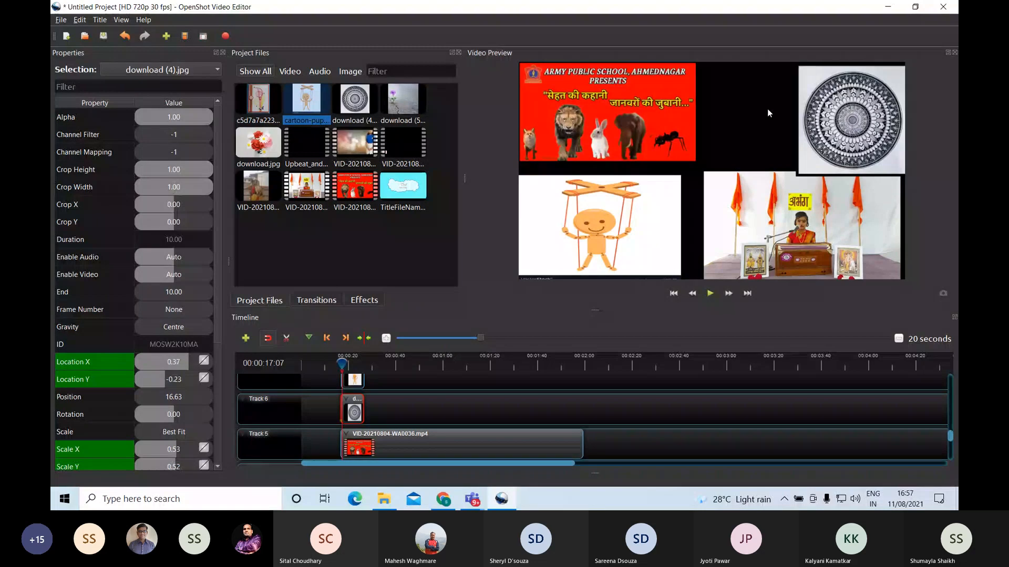
Set the download (4).jpg clip's Scale Y to 0.50 and Scale X to 1.00, and shift its Location X to 0.20.
scroll(407, 402, "down", 1)
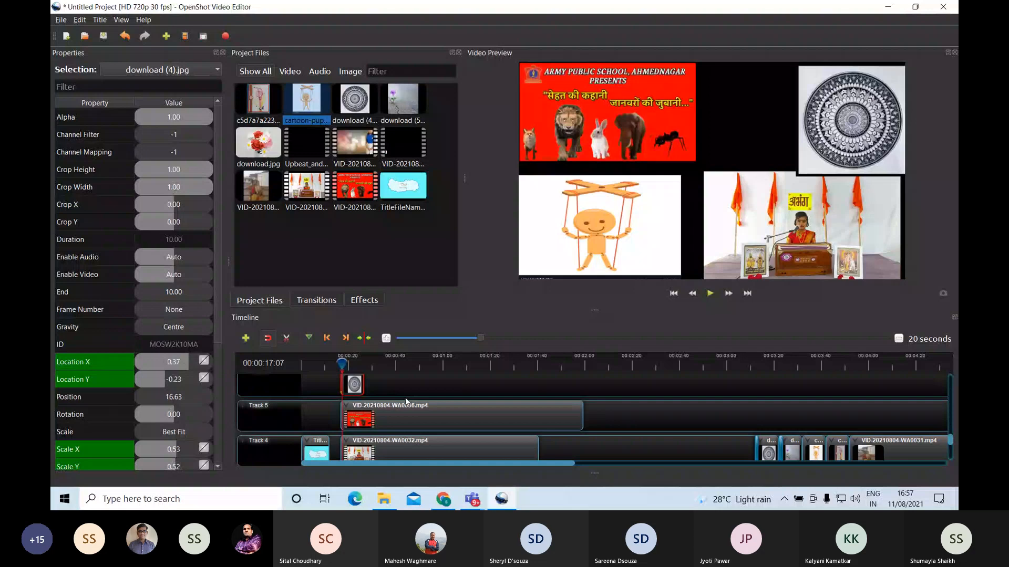
scroll(173, 415, "down", 1)
left_click_drag(173, 414, 173, 415)
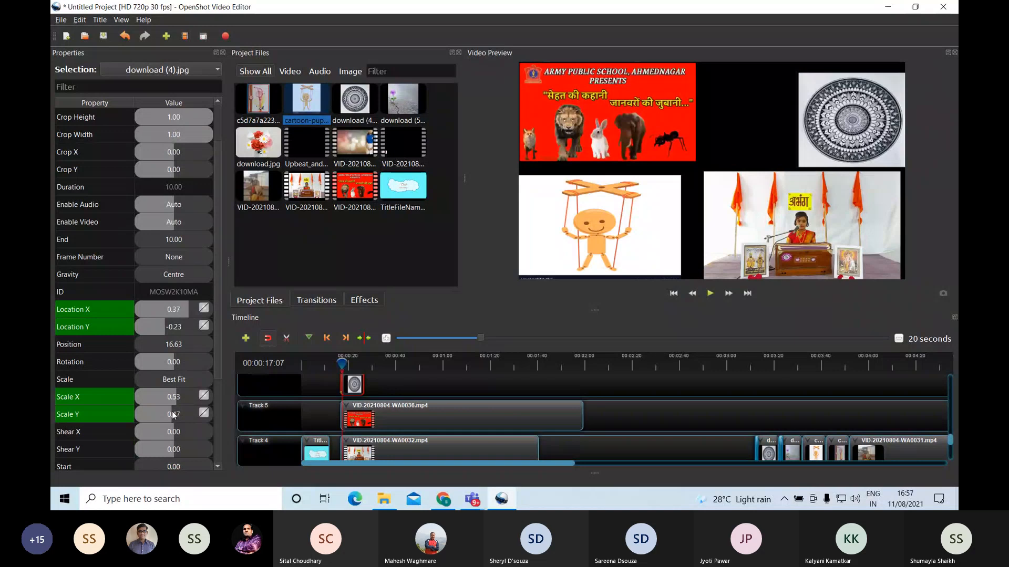
left_click_drag(173, 415, 175, 414)
left_click_drag(176, 397, 214, 397)
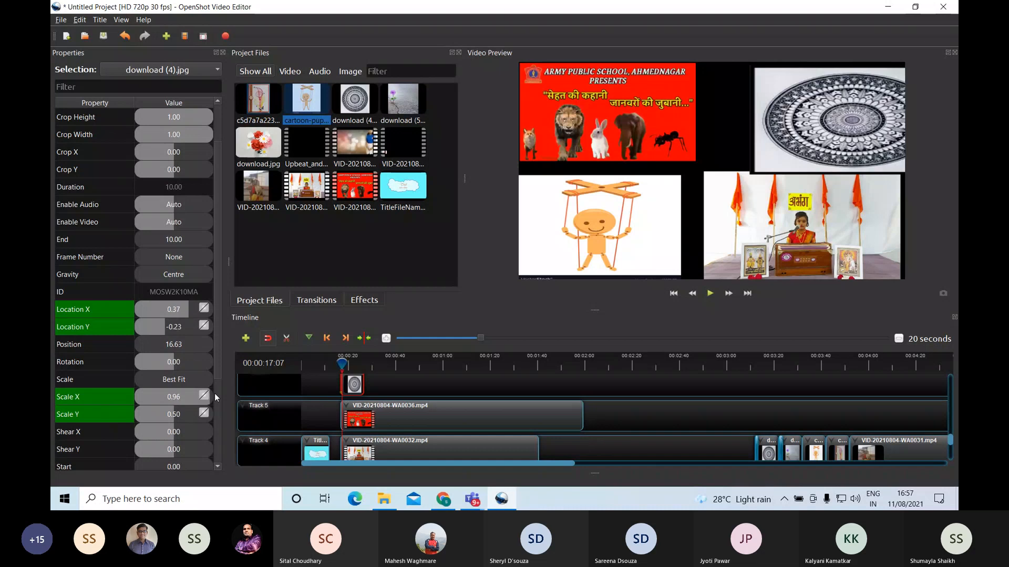
left_click_drag(214, 397, 216, 397)
left_click(192, 310)
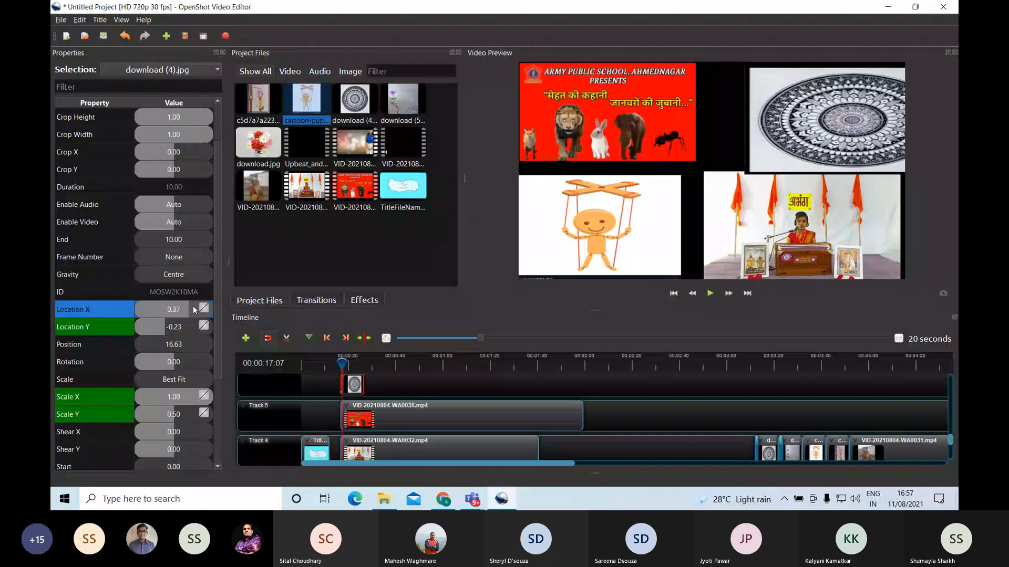
left_click_drag(194, 310, 181, 309)
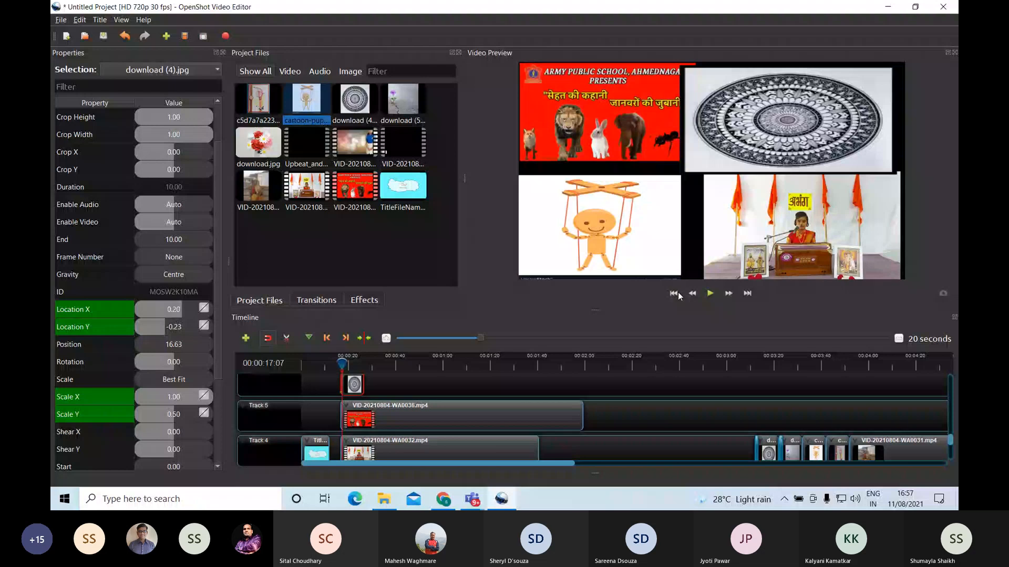
Hide the properties of the download (4).jpg clip.
left_click(223, 52)
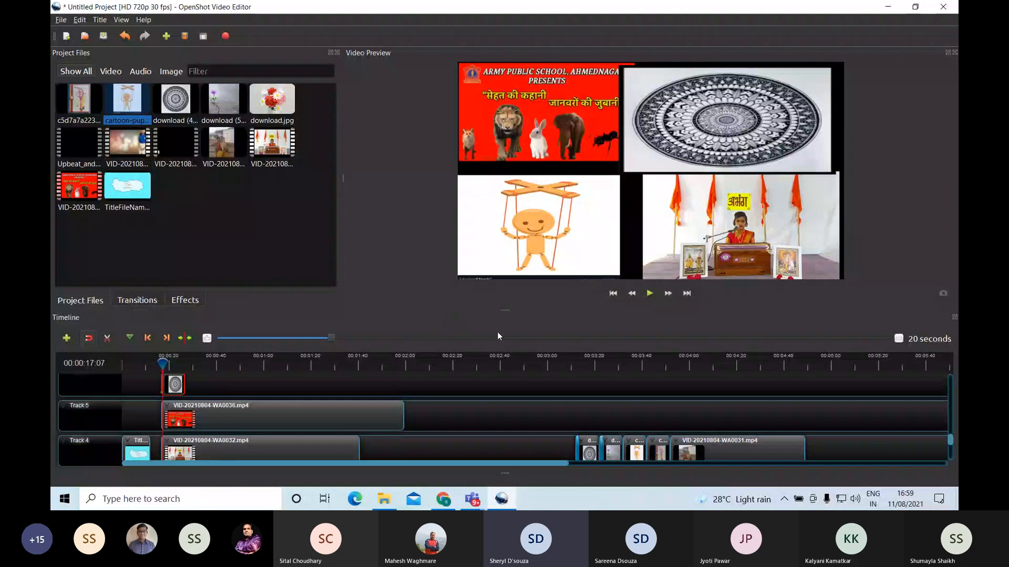
Check the Microsoft Teams meeting window and return to OpenShot.
left_click(481, 502)
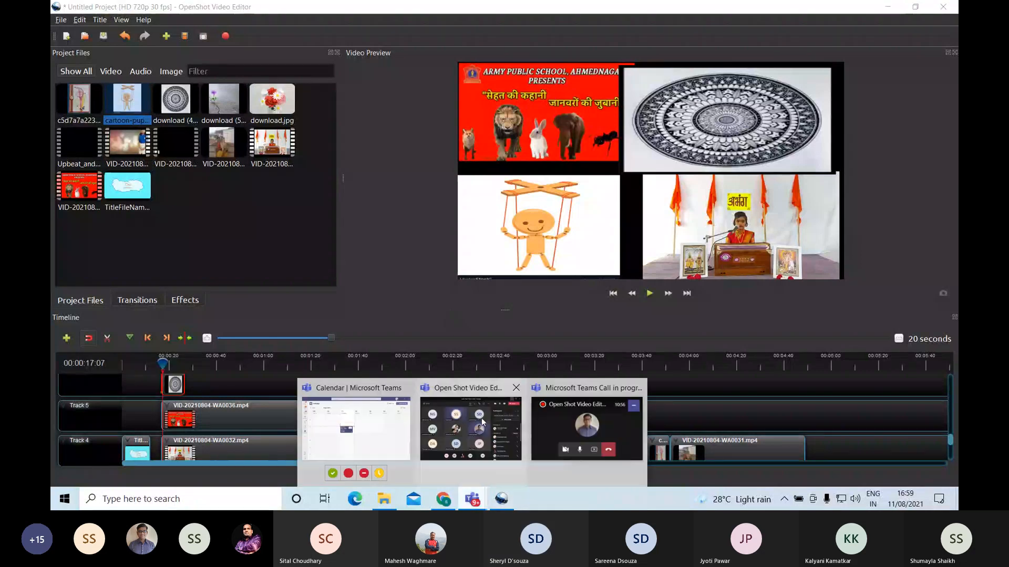
left_click(481, 418)
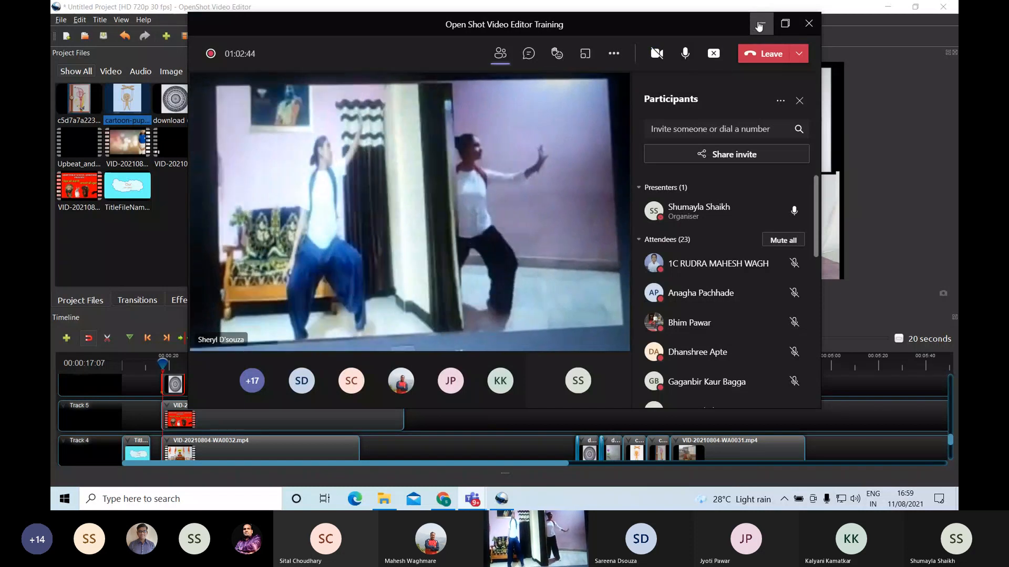
left_click(758, 25)
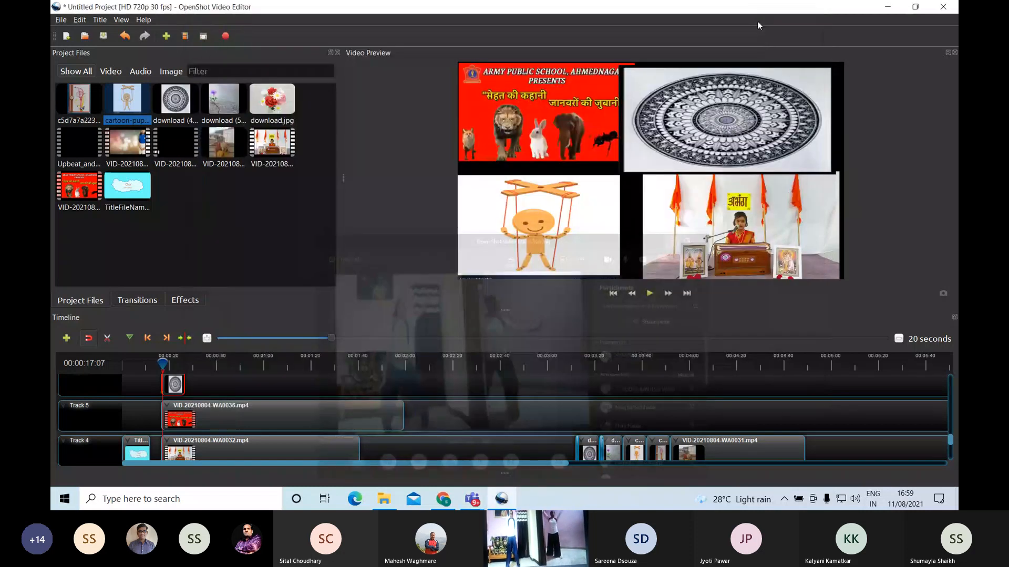
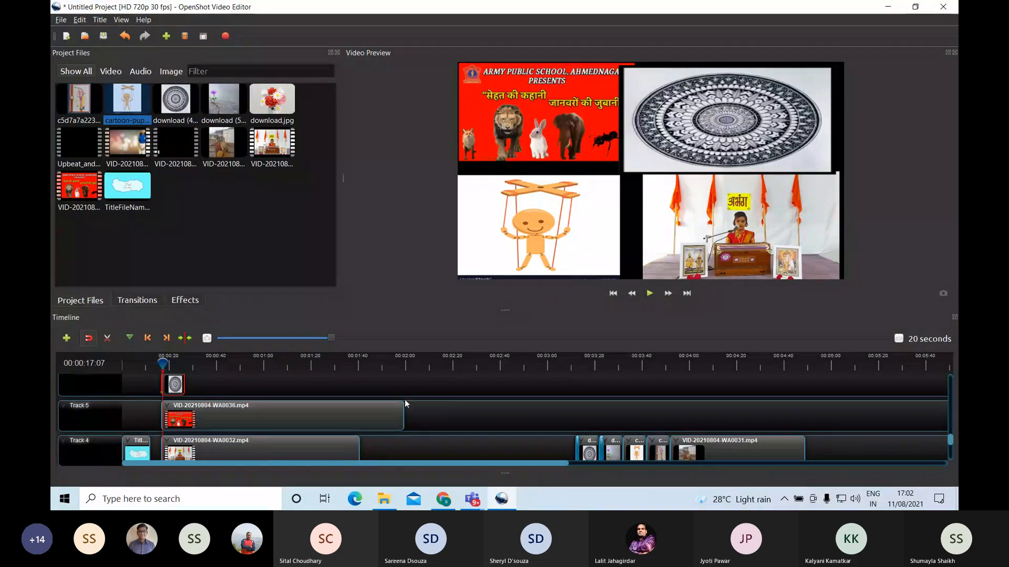
Try to speed up the VID-20210804-WA0036.mp4 clip on Track 5 to 2X fast forward.
right_click(397, 410)
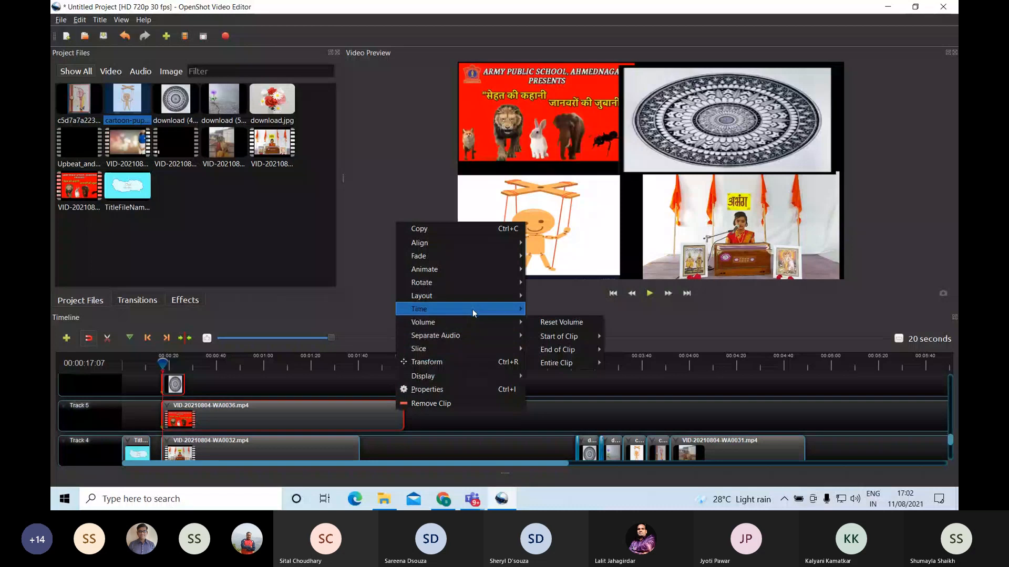
mouse_move(472, 310)
mouse_move(569, 336)
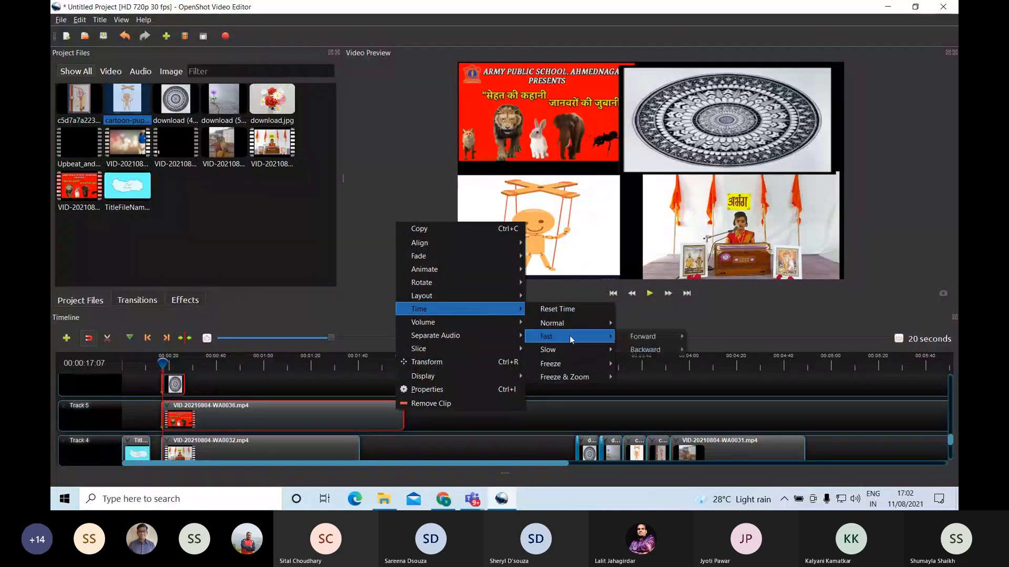
mouse_move(664, 339)
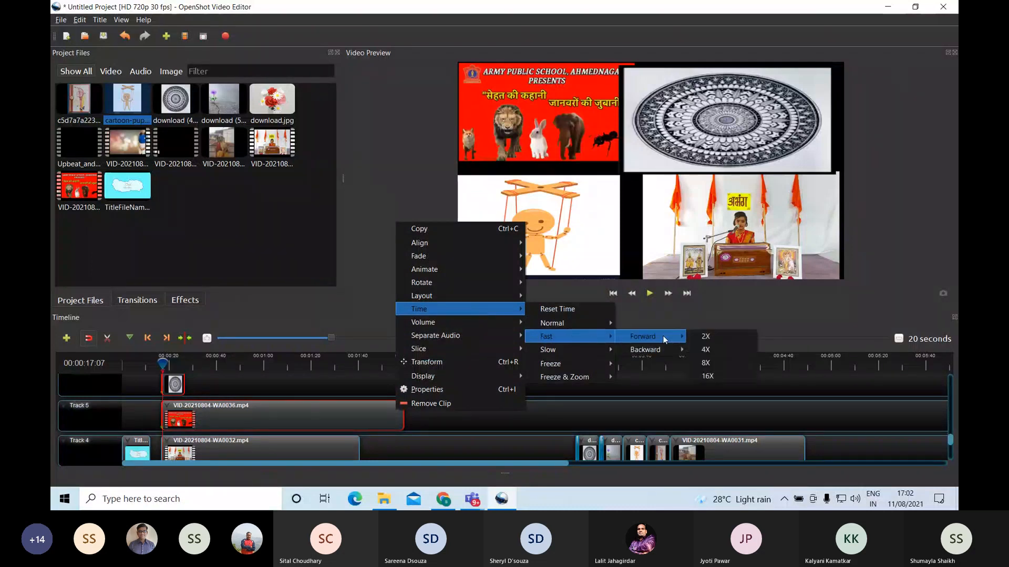
left_click(704, 336)
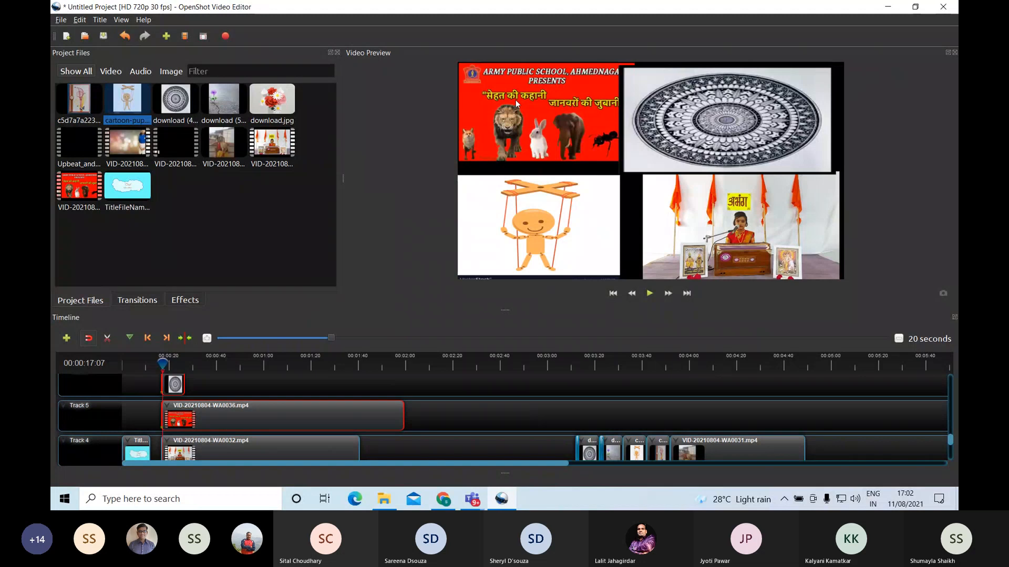
Move the VID-20210804-WA0031.mp4 clip up to Track 5 and back to Track 4, directly after the last image clip.
left_click_drag(678, 444, 665, 402)
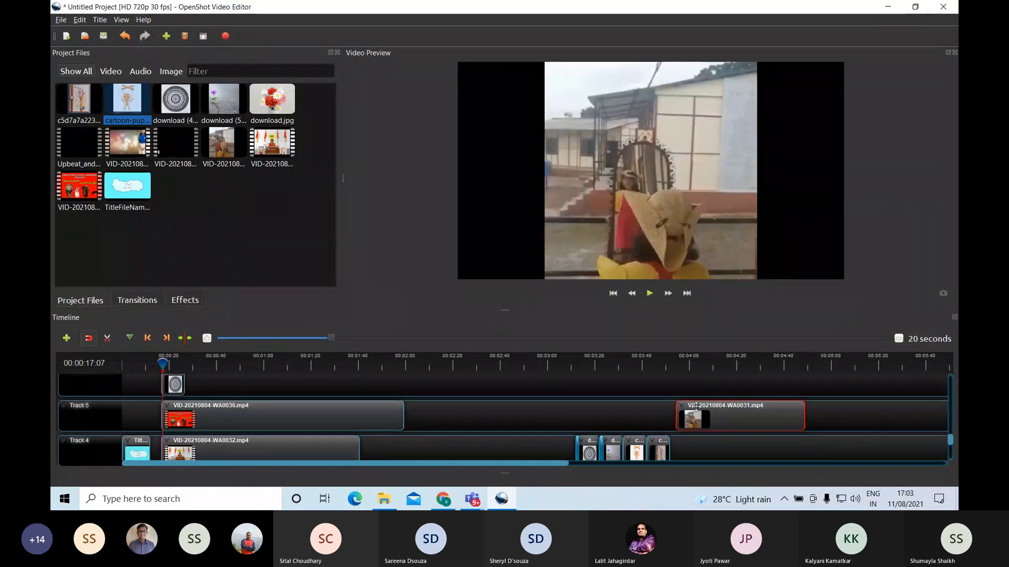
left_click_drag(699, 415, 696, 440)
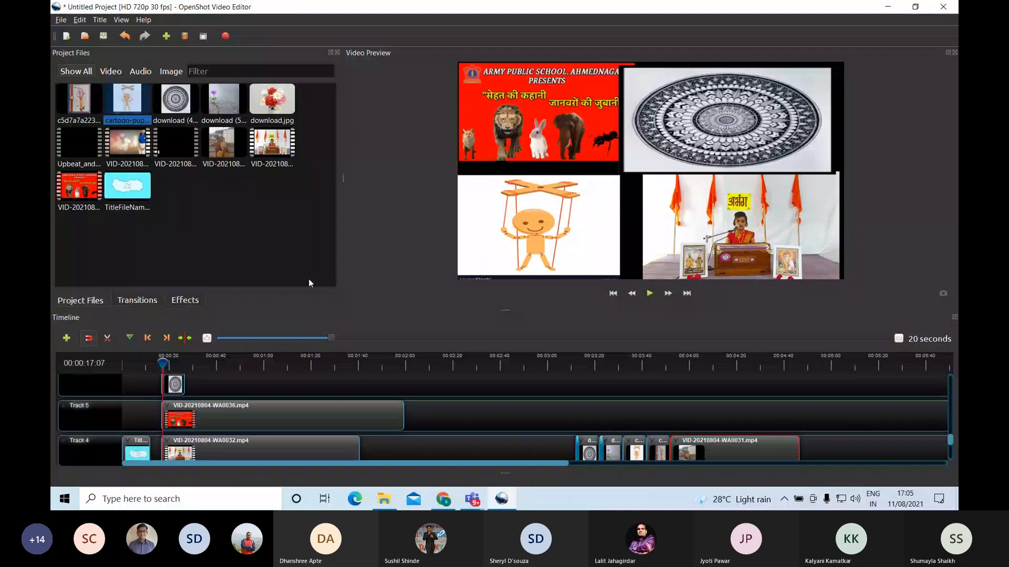
Save the project to the Desktop as trialvideo.
left_click(62, 21)
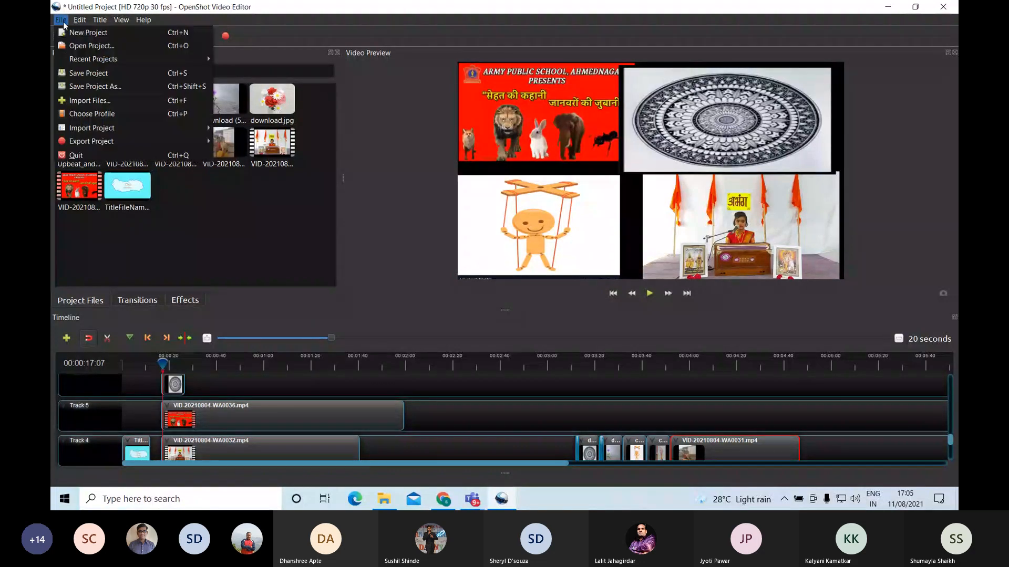
left_click(99, 85)
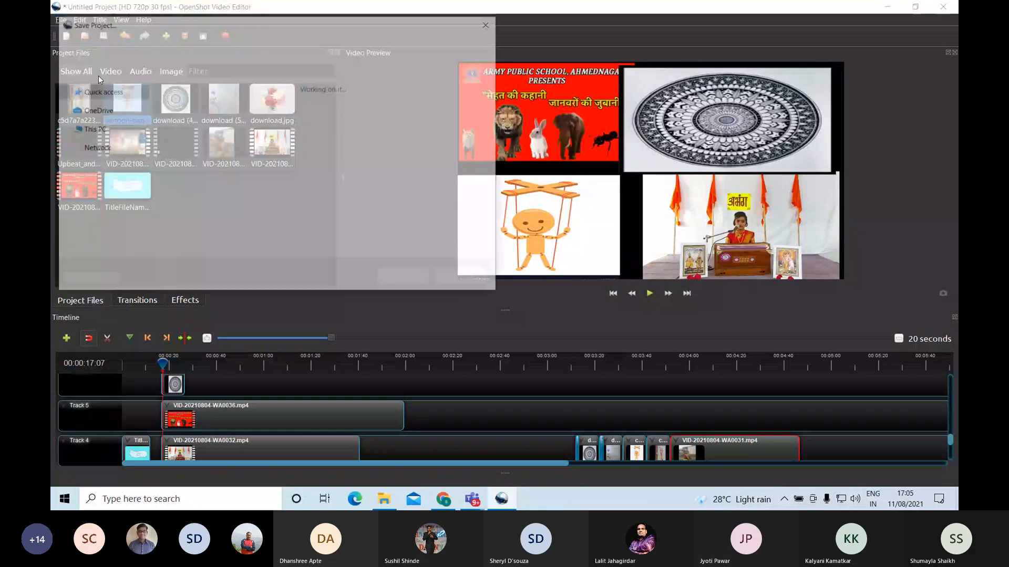
type("tria")
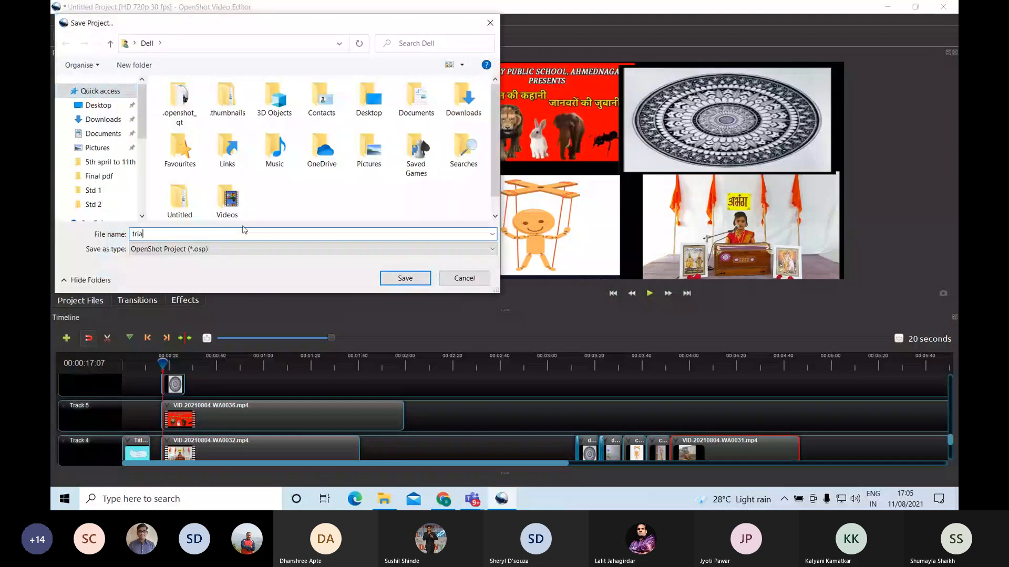
type("lvideo")
left_click(106, 110)
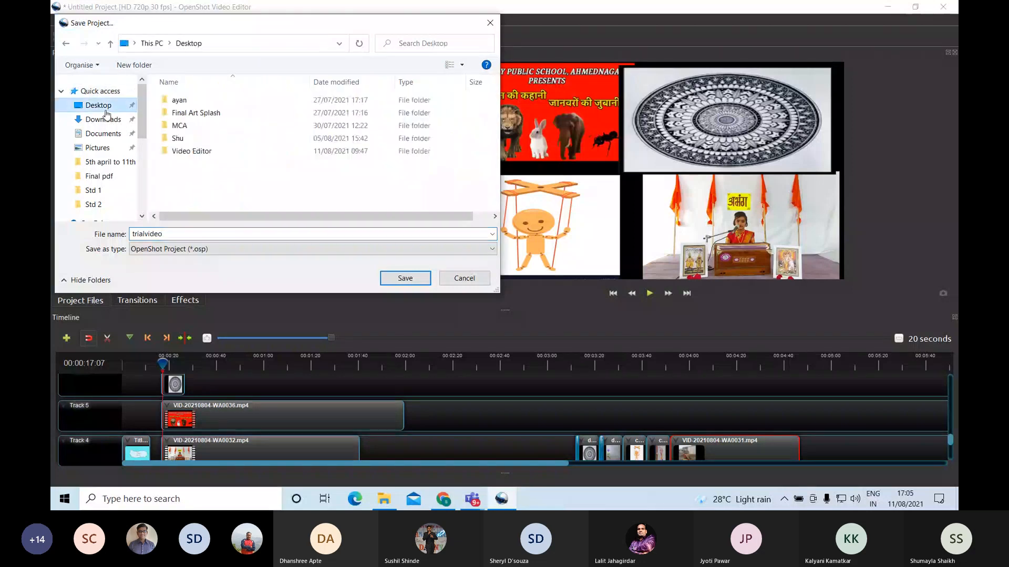
left_click(406, 279)
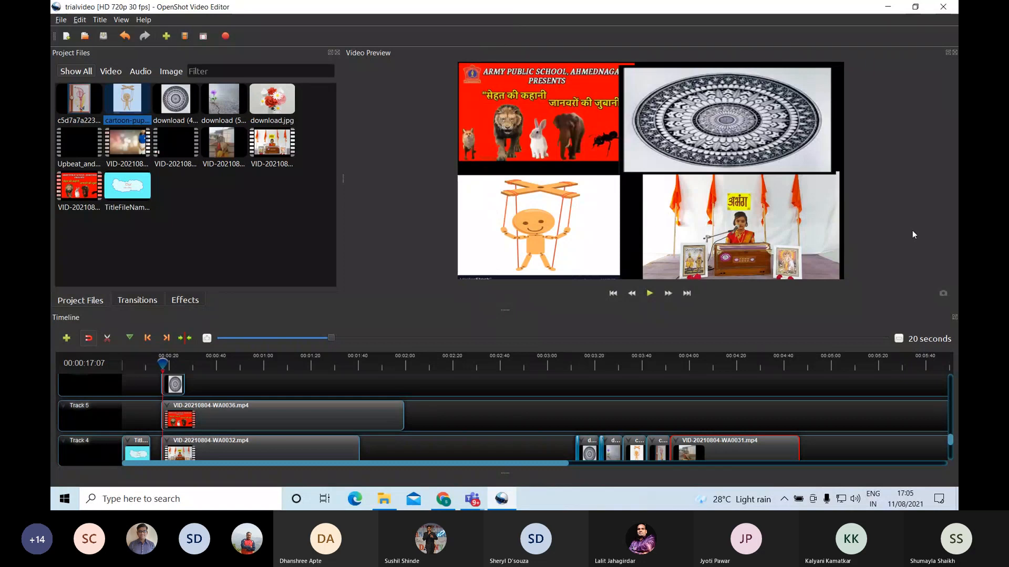
Start exporting the video to the Desktop as trialvideo in MP4 (h.264), HD 720p 30 fps, High quality, and cancel the running export.
left_click(59, 20)
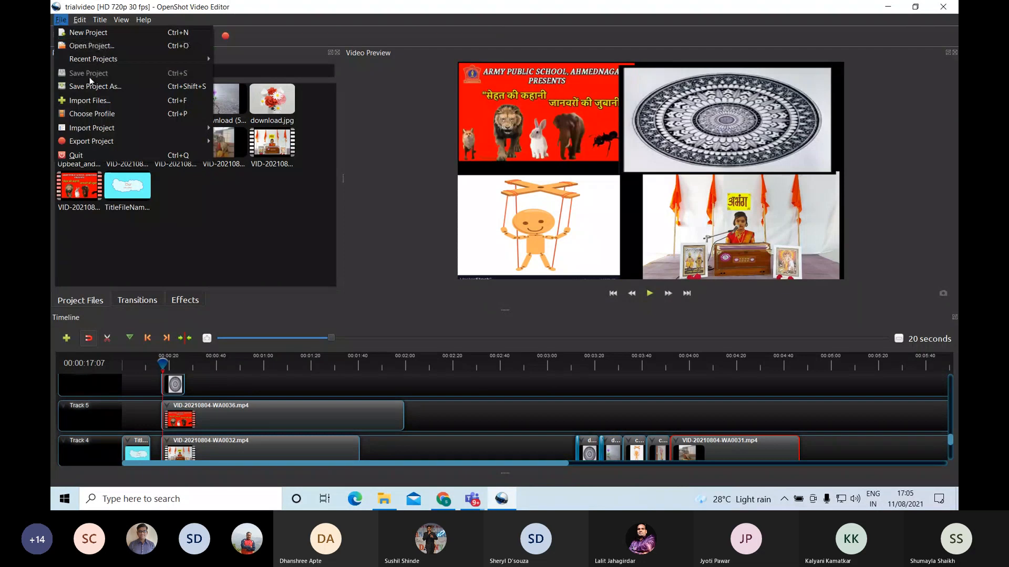
mouse_move(124, 142)
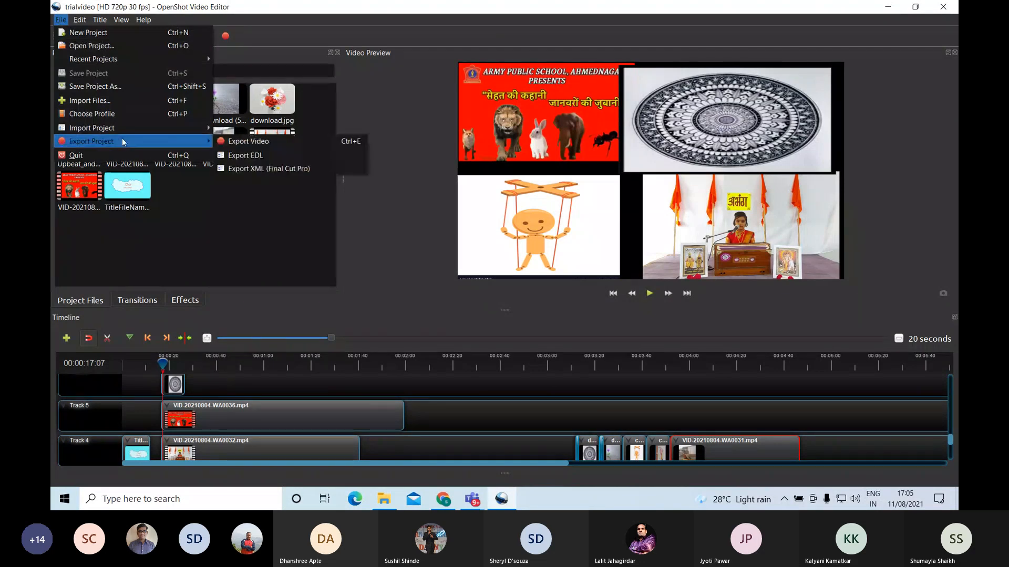
left_click(231, 140)
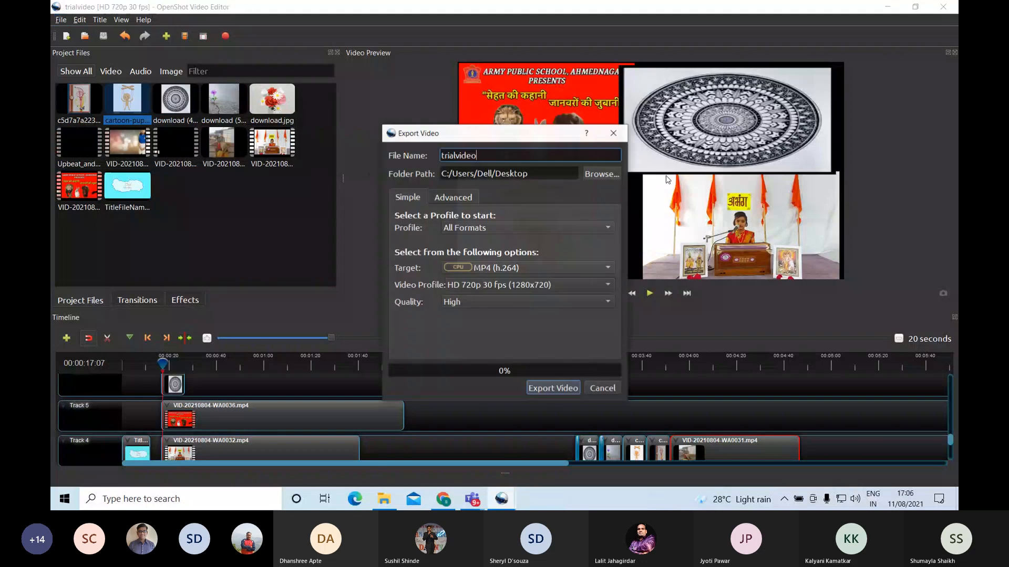
left_click(600, 174)
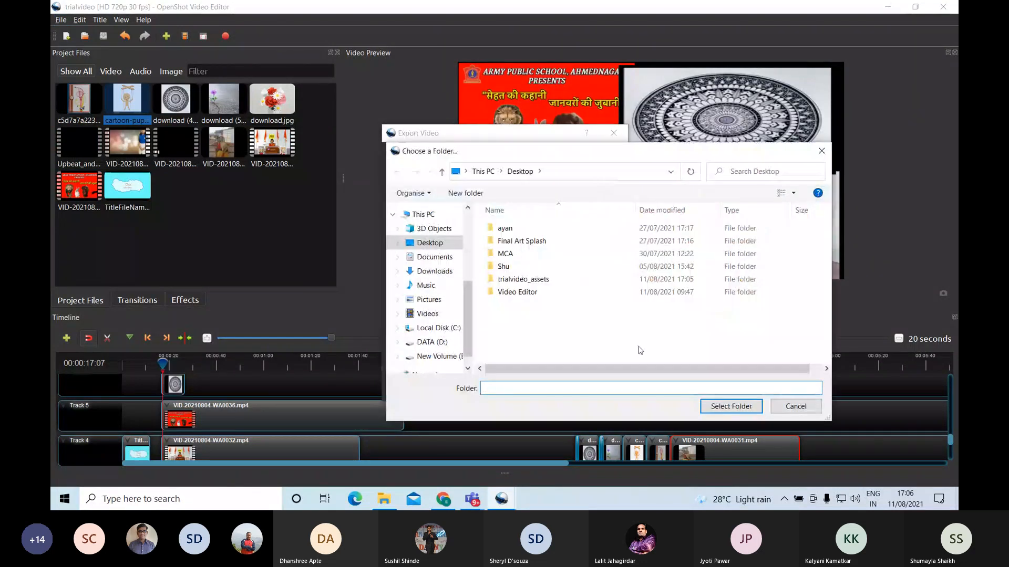
left_click(821, 151)
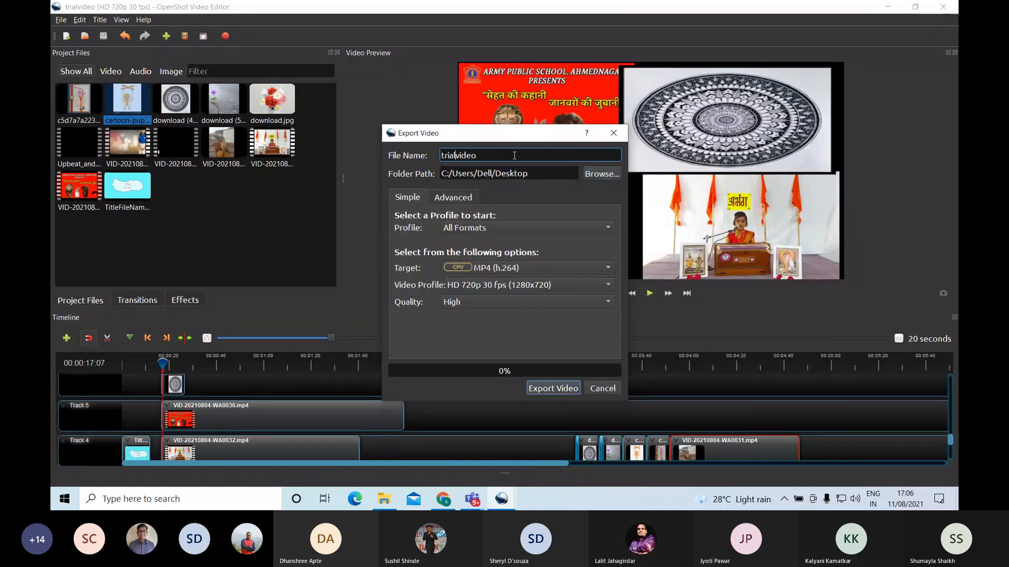
left_click(569, 389)
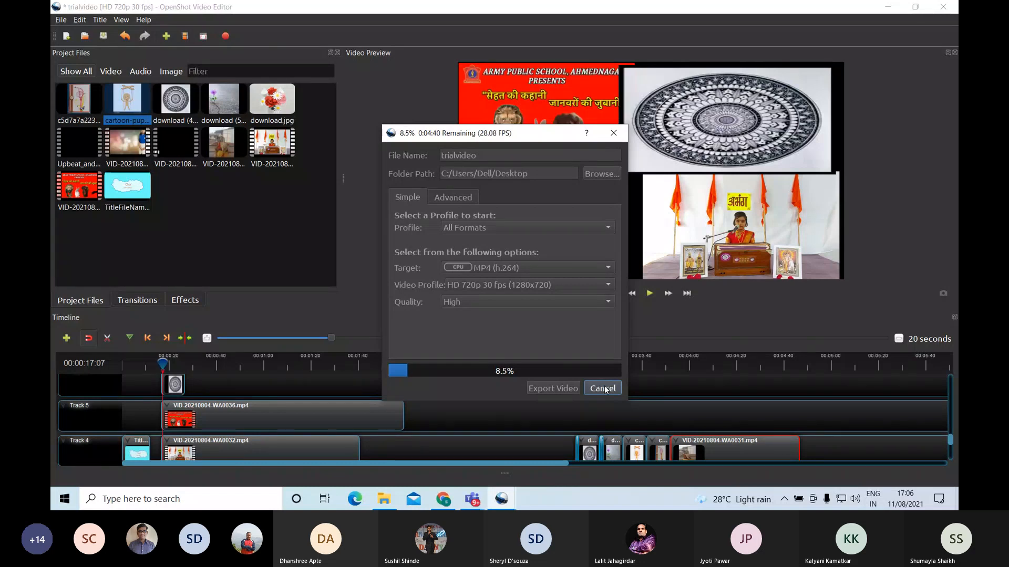
left_click(606, 389)
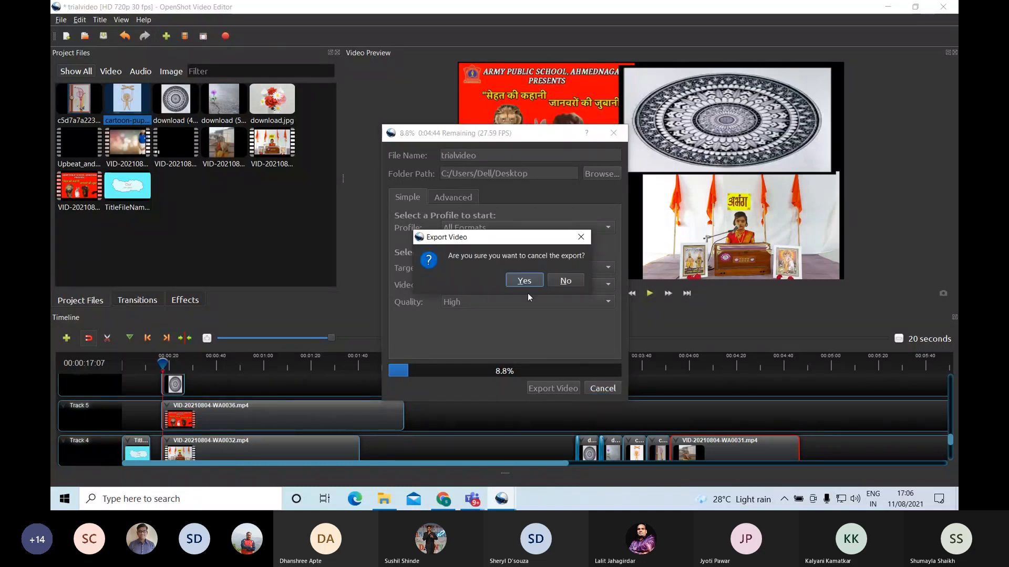
left_click(524, 281)
Close OpenShot and save the changes to the trialvideo project.
left_click(61, 19)
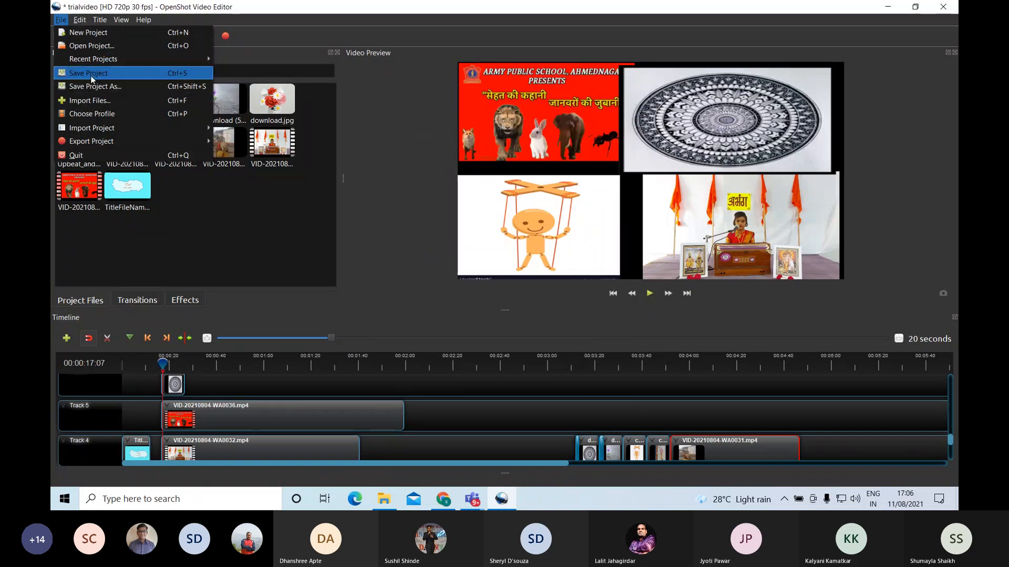
left_click(888, 9)
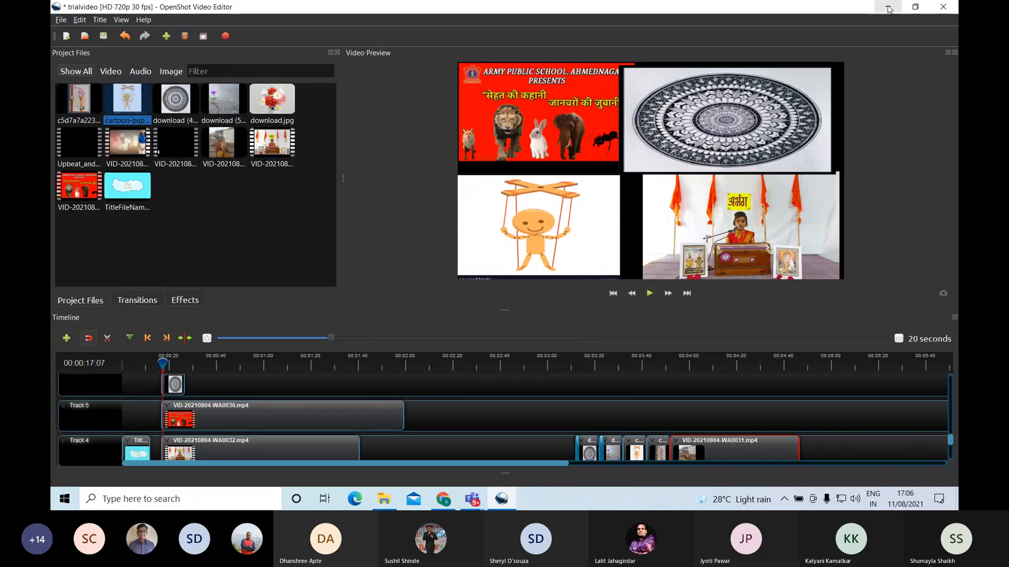
left_click(943, 6)
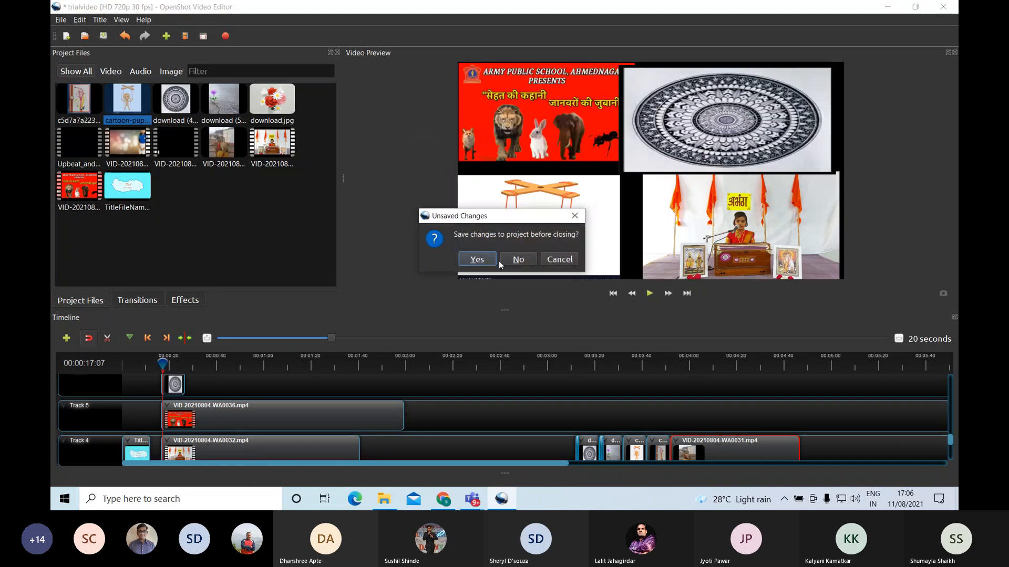
left_click(500, 261)
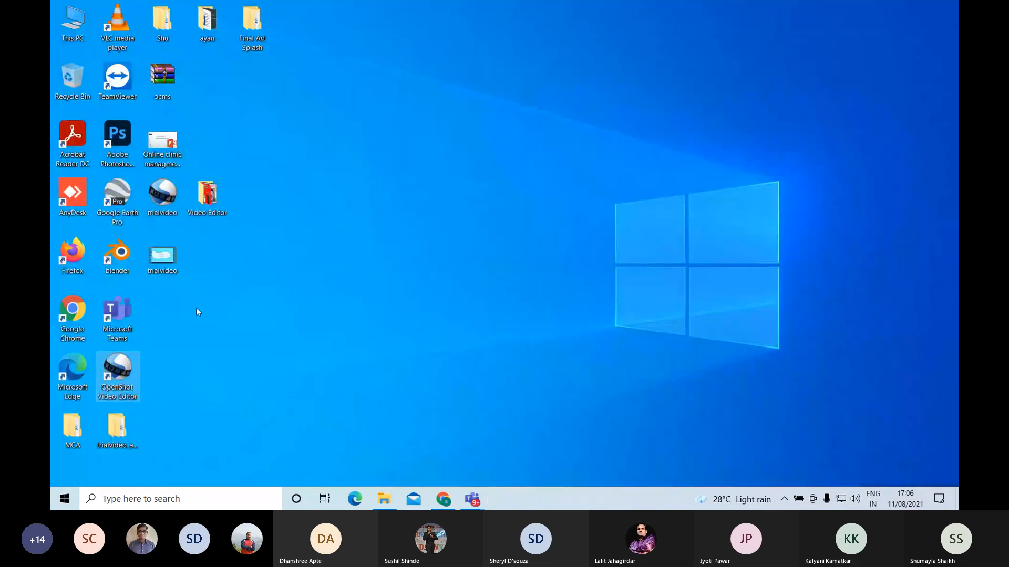
Play the exported trialvideo file from the desktop, pause it, and close the player.
double_click(162, 267)
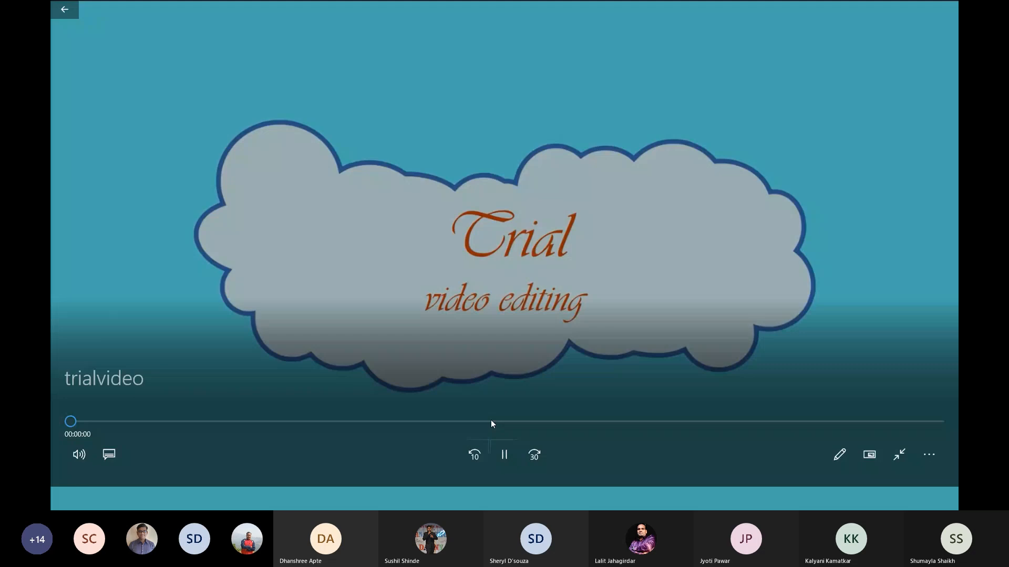
left_click(504, 478)
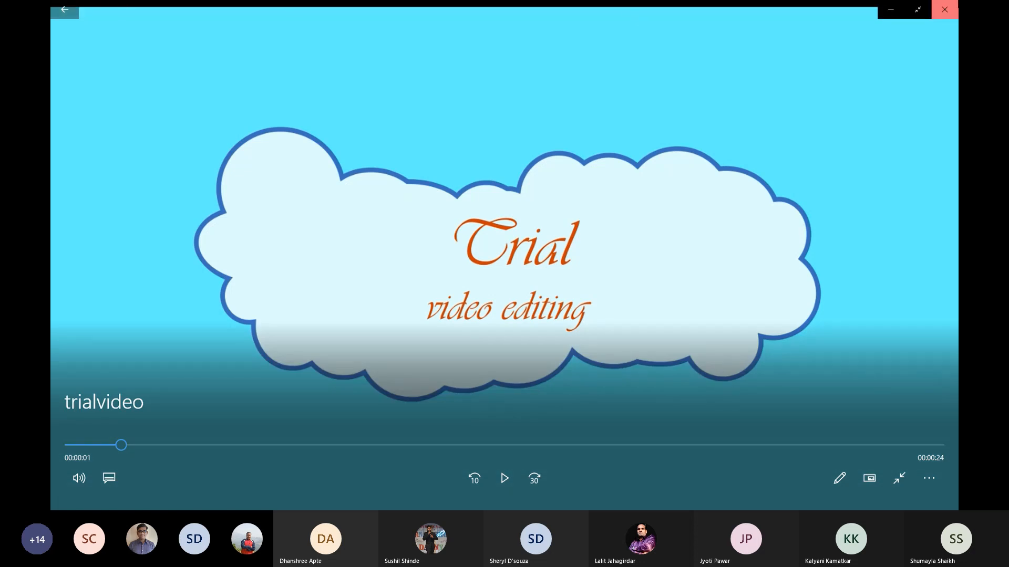
left_click(944, 9)
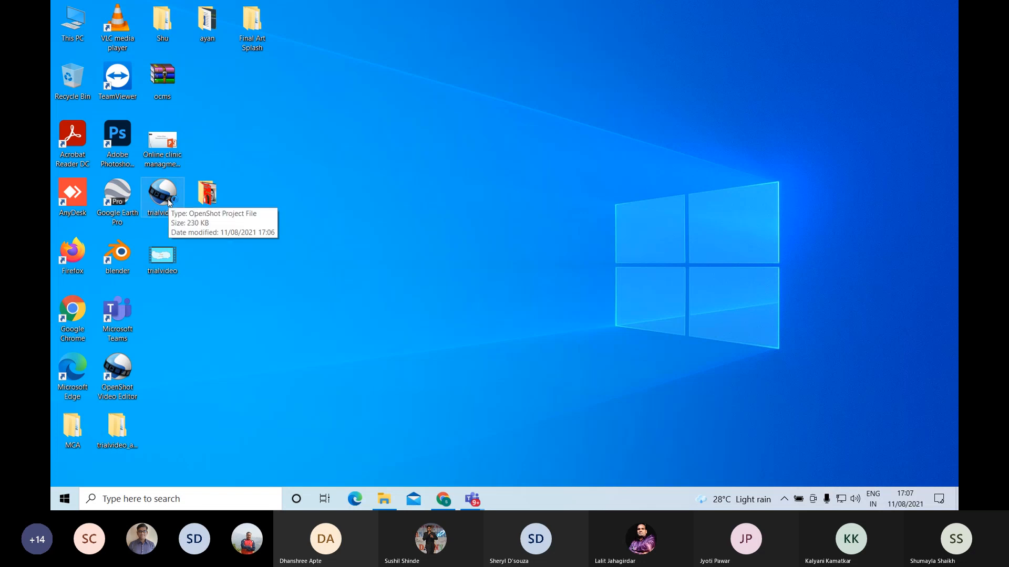
Reopen the saved trialvideo project from the desktop in OpenShot and review its clips on Tracks 7 to 3.
double_click(169, 201)
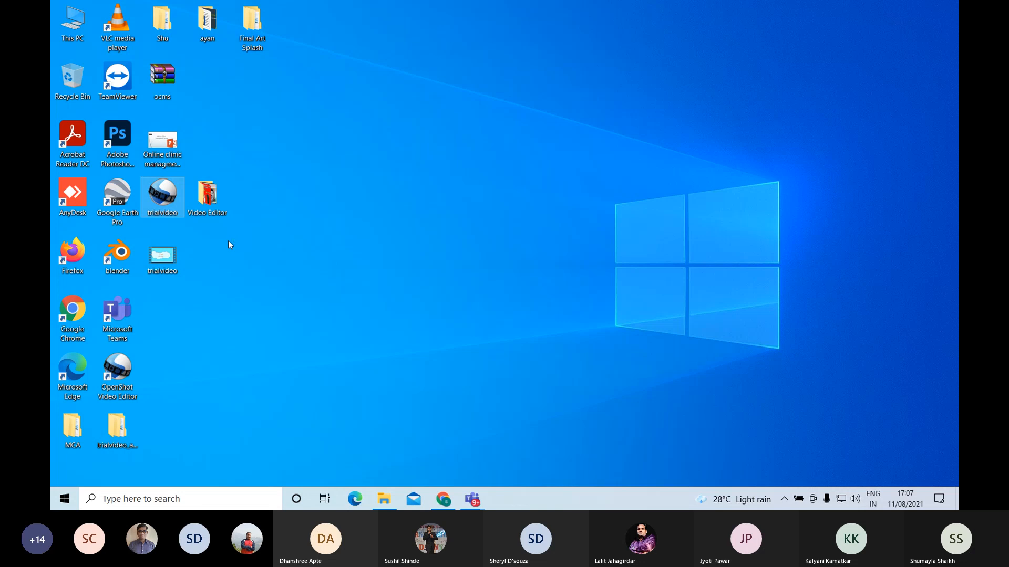
double_click(164, 211)
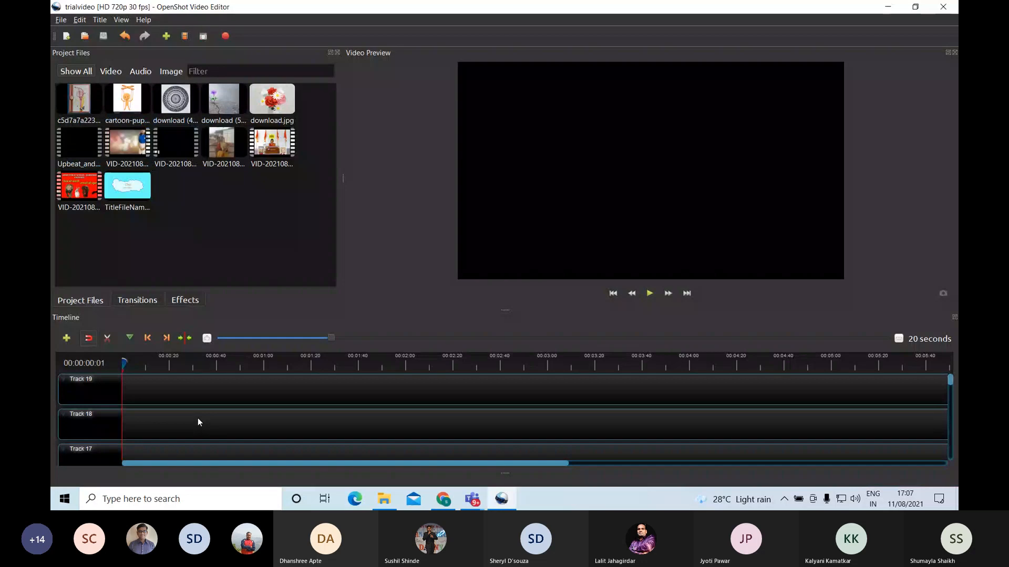
scroll(198, 418, "down", 4)
scroll(197, 418, "down", 5)
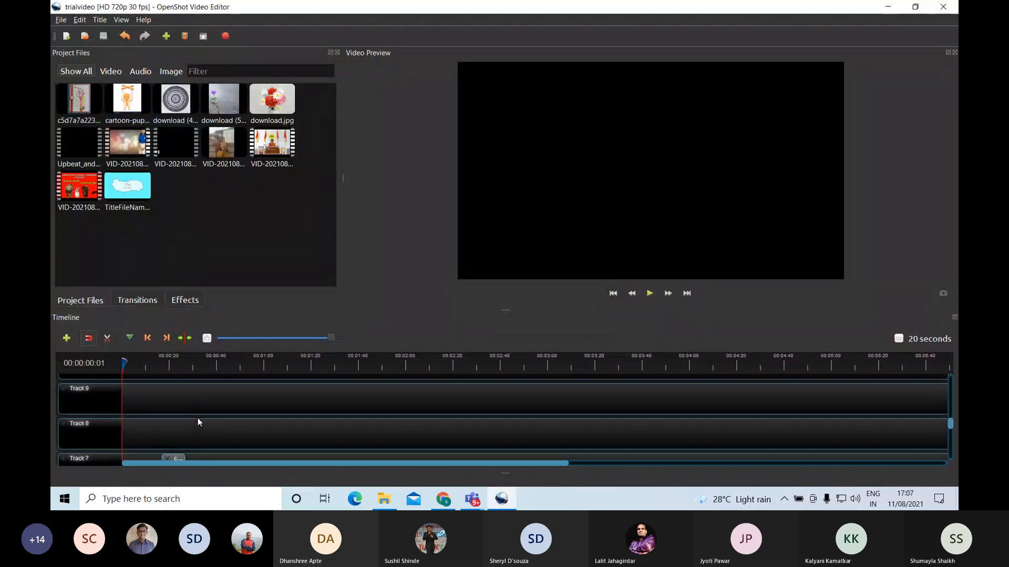
scroll(198, 418, "down", 1)
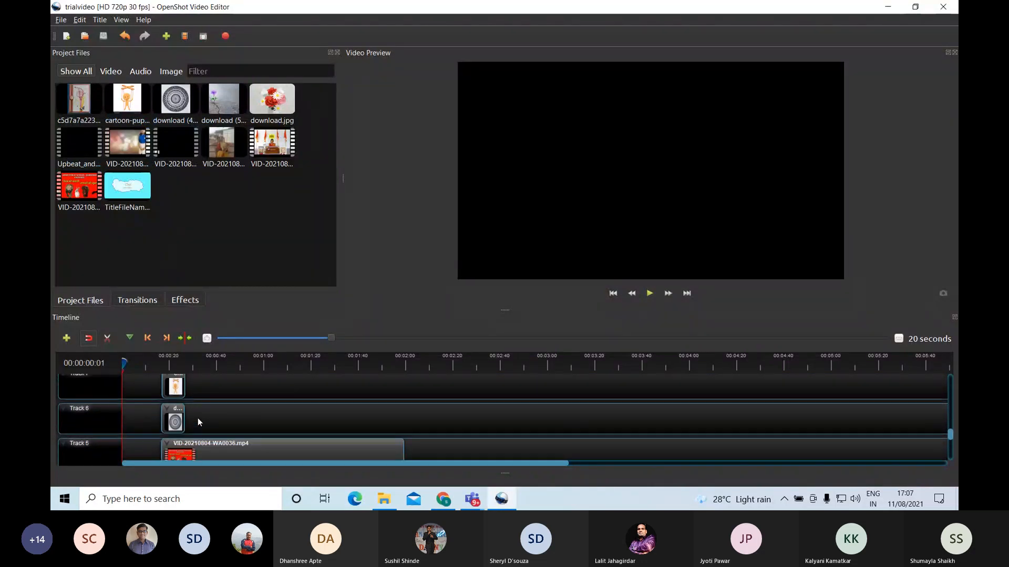
scroll(547, 427, "down", 2)
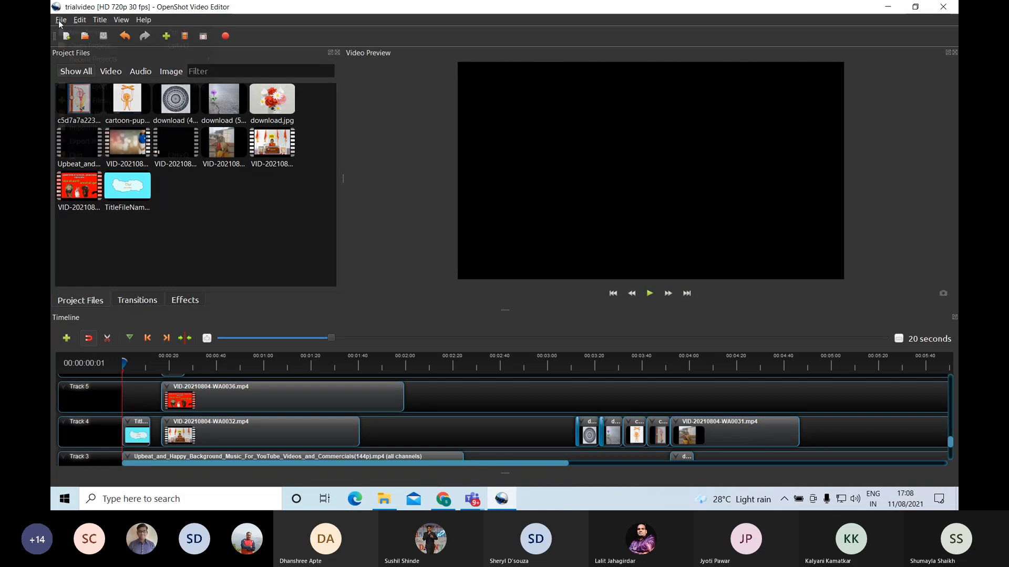
left_click(61, 19)
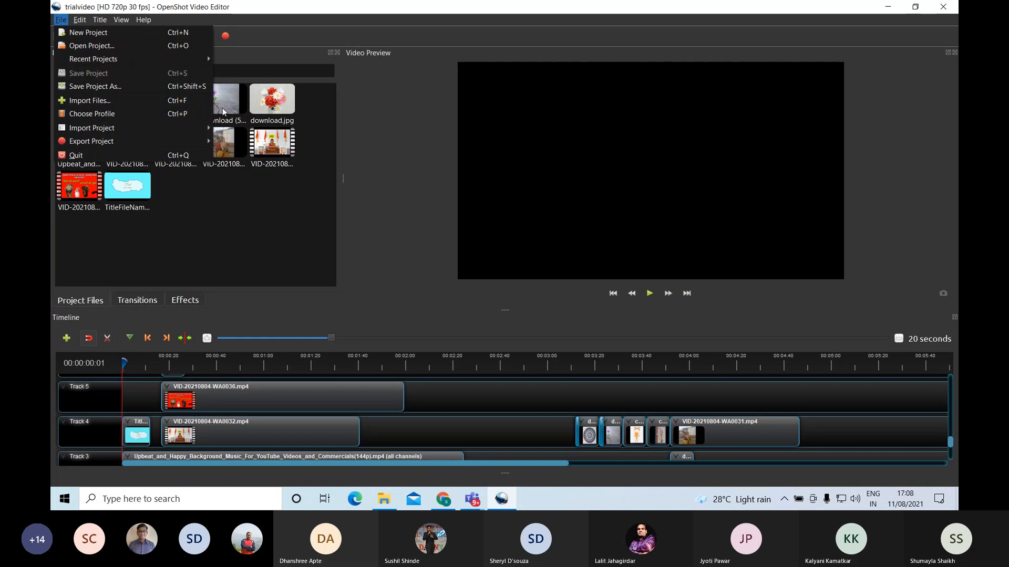
mouse_move(180, 140)
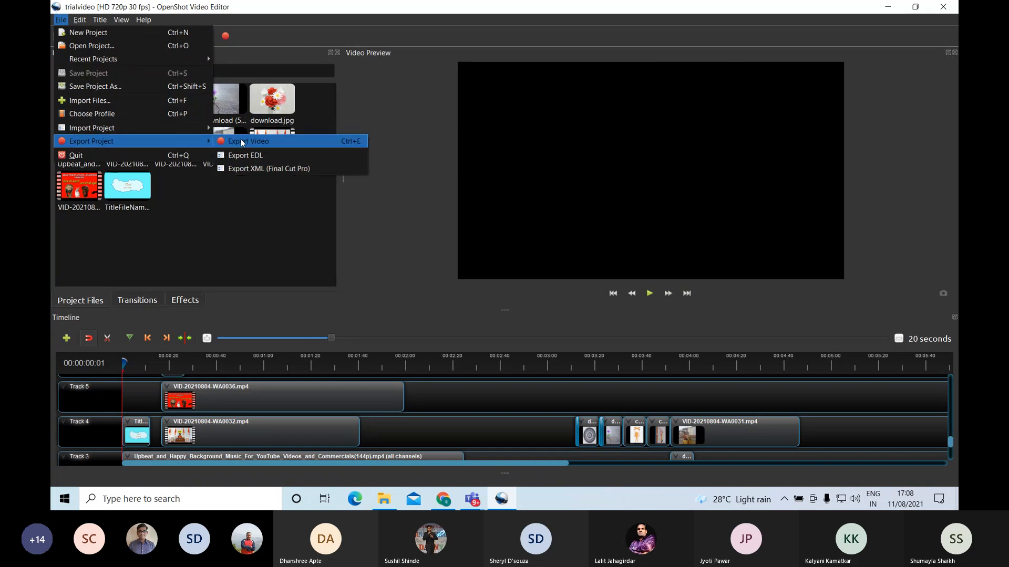
left_click(397, 195)
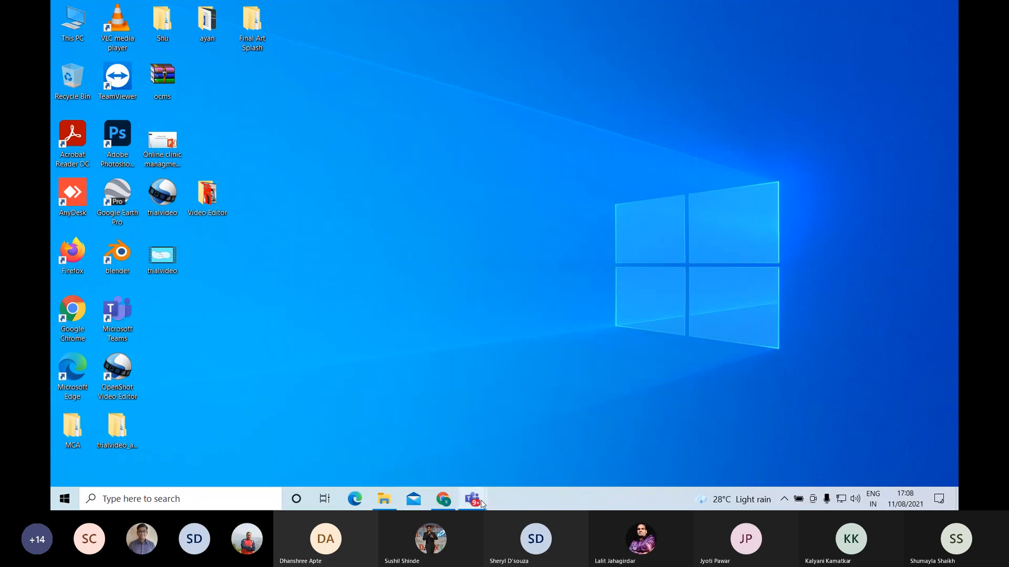
Switch to the Open Shot Video Editor Training meeting in Microsoft Teams and stop sharing the screen.
mouse_move(482, 504)
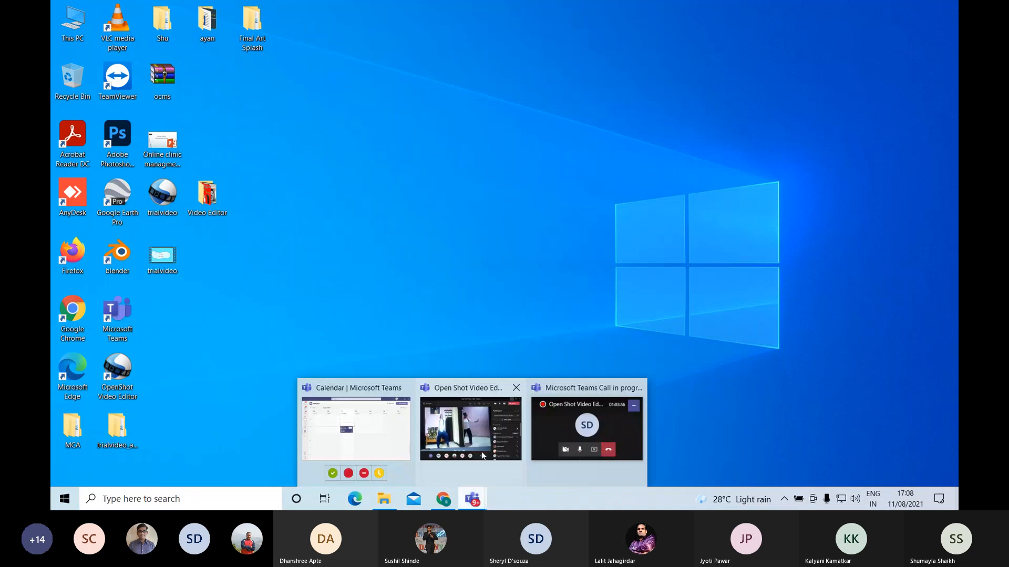
left_click(469, 427)
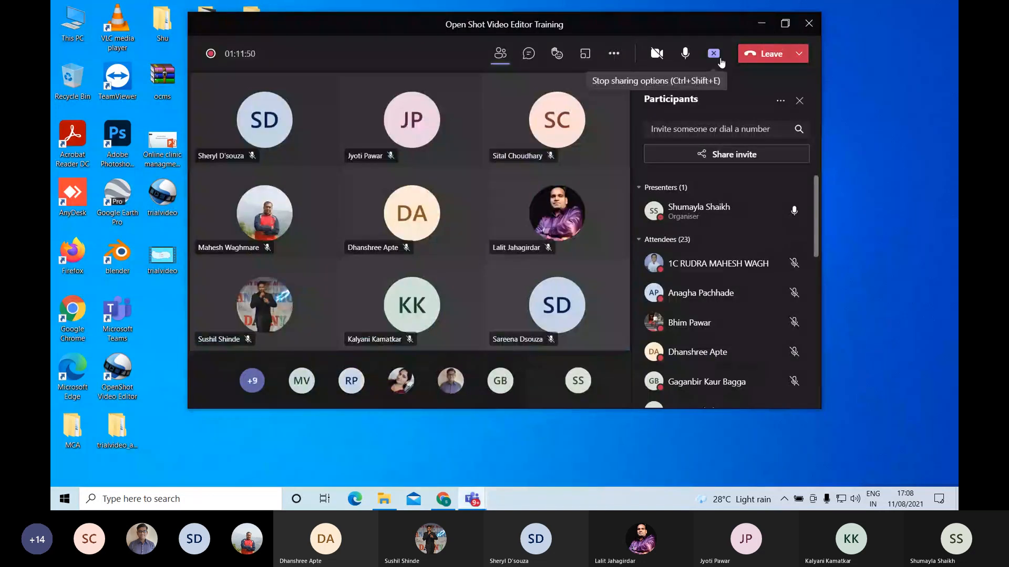
left_click(721, 60)
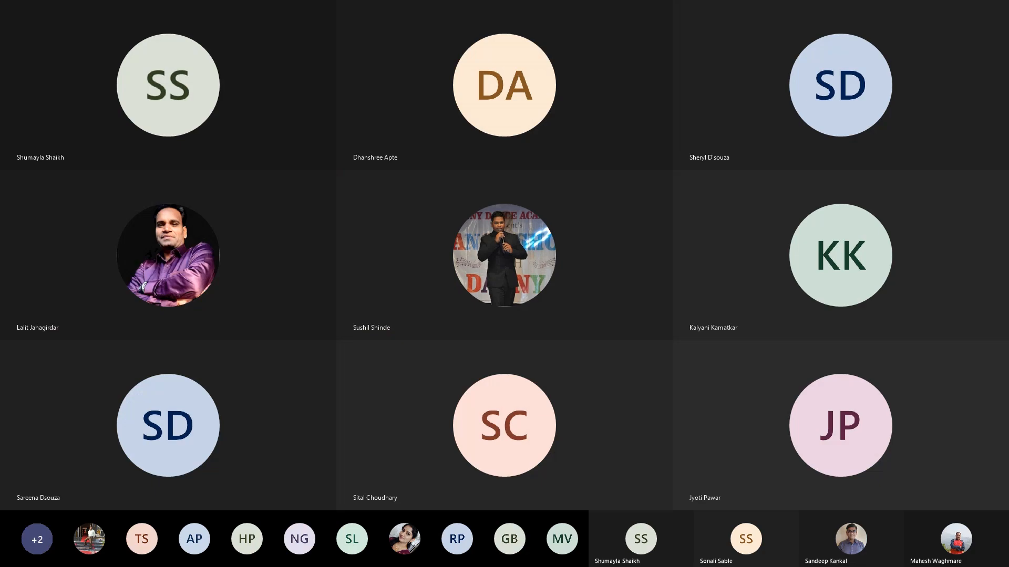